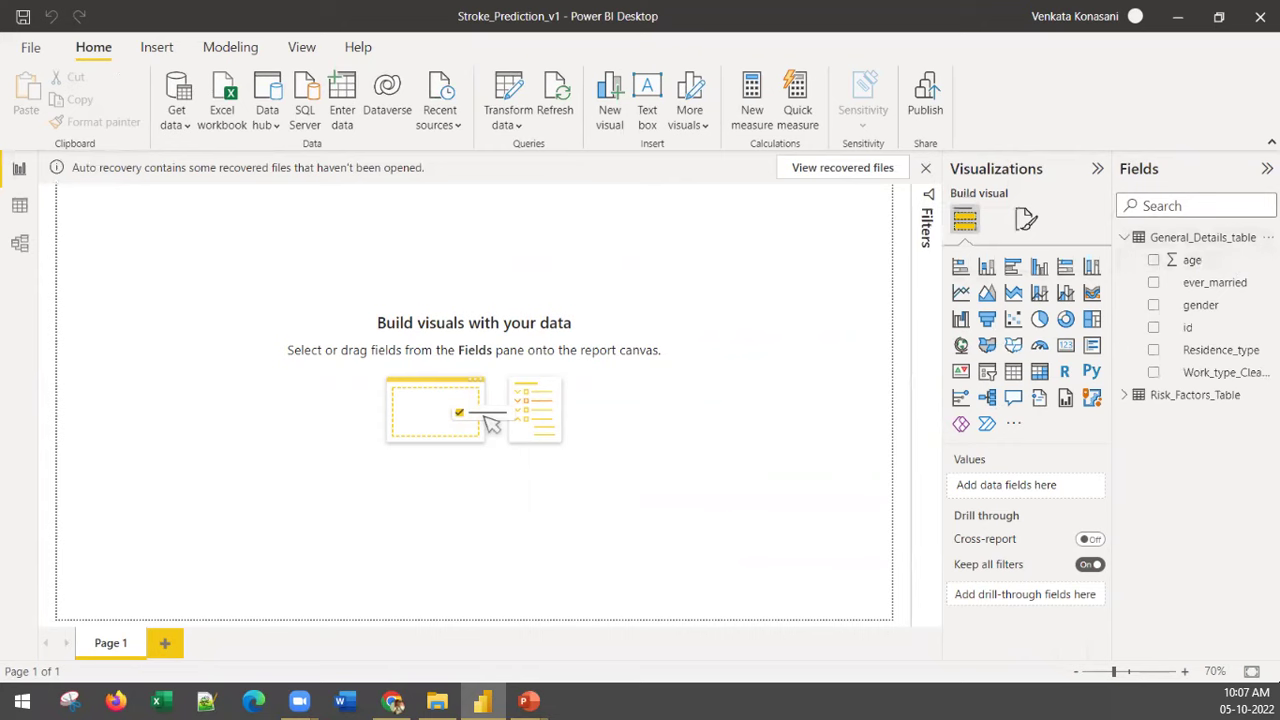
Step: Create a new measure in General_Details_table and name it Average_age
{"action": "left_click", "coordinate": [1268, 237]}
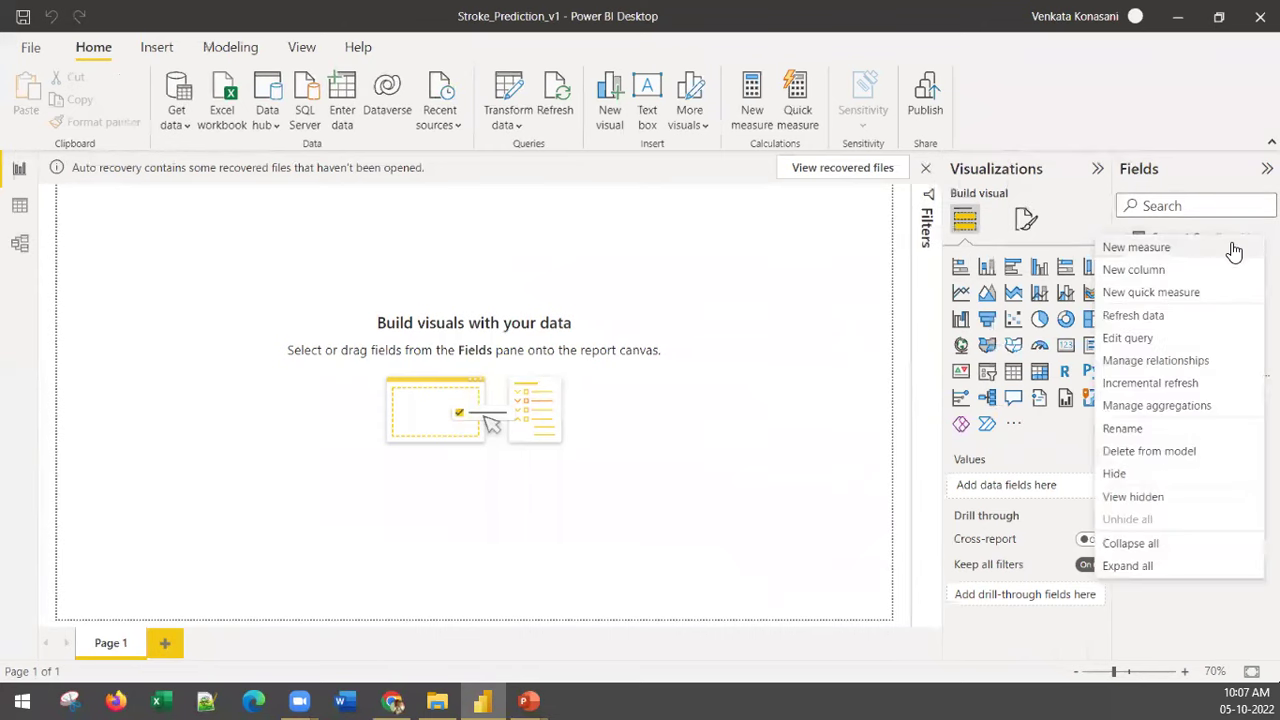
{"action": "key", "text": "Escape"}
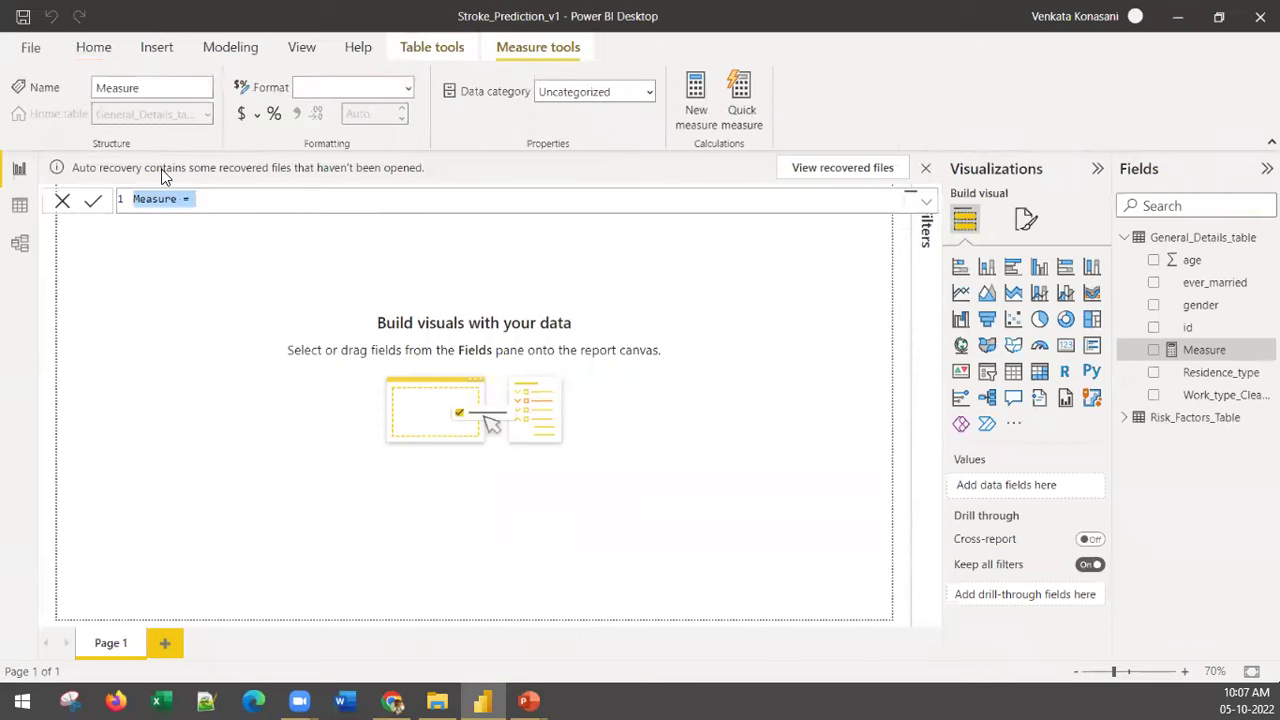
{"action": "left_click", "coordinate": [234, 198]}
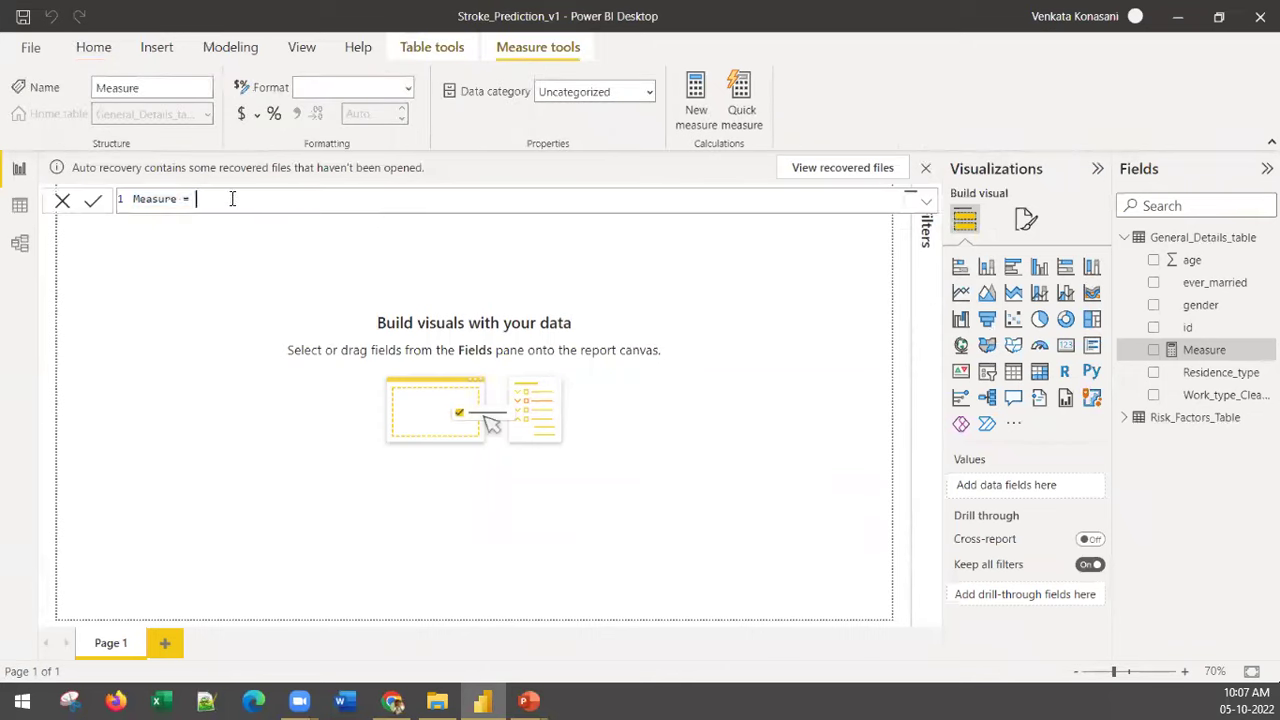
{"action": "left_click_drag", "start_coordinate": [232, 198], "coordinate": [140, 199]}
{"action": "type", "text": "Average_age"}
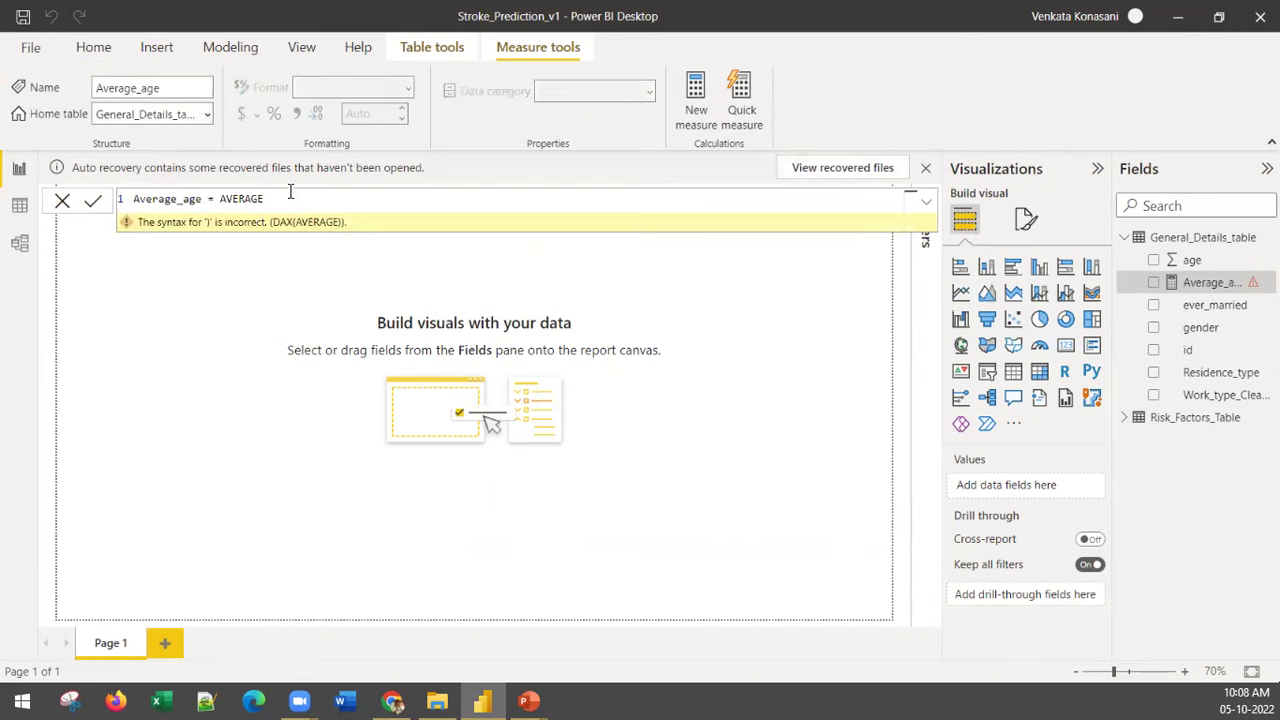
Step: Define Average_age as AVERAGE(General_Details_table[age]) and commit the formula
{"action": "left_click", "coordinate": [294, 199]}
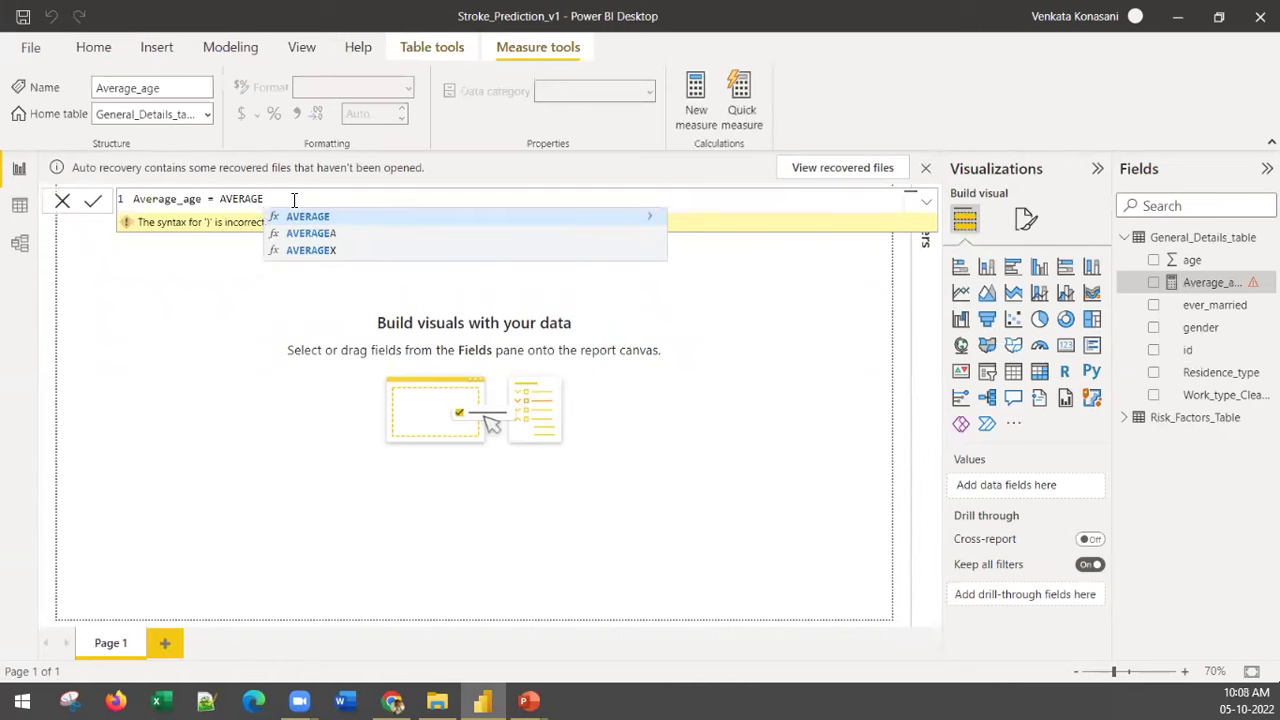
{"action": "left_click", "coordinate": [297, 217]}
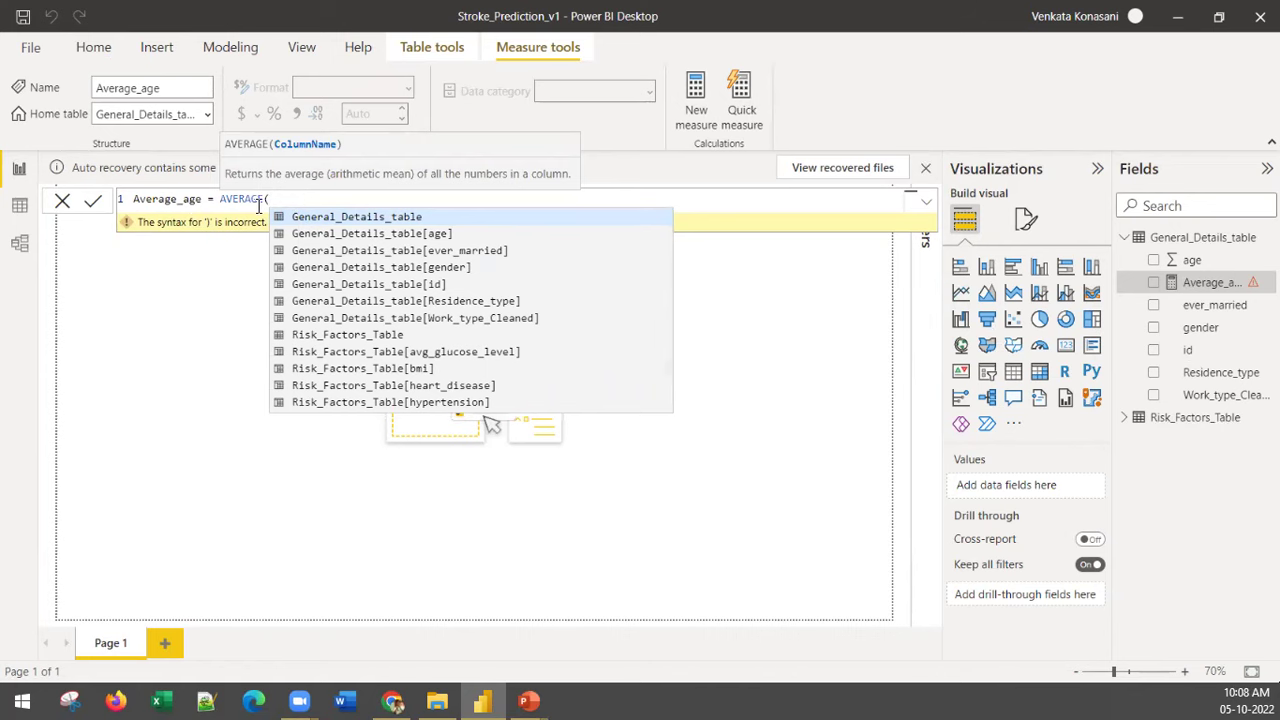
{"action": "left_click", "coordinate": [92, 203]}
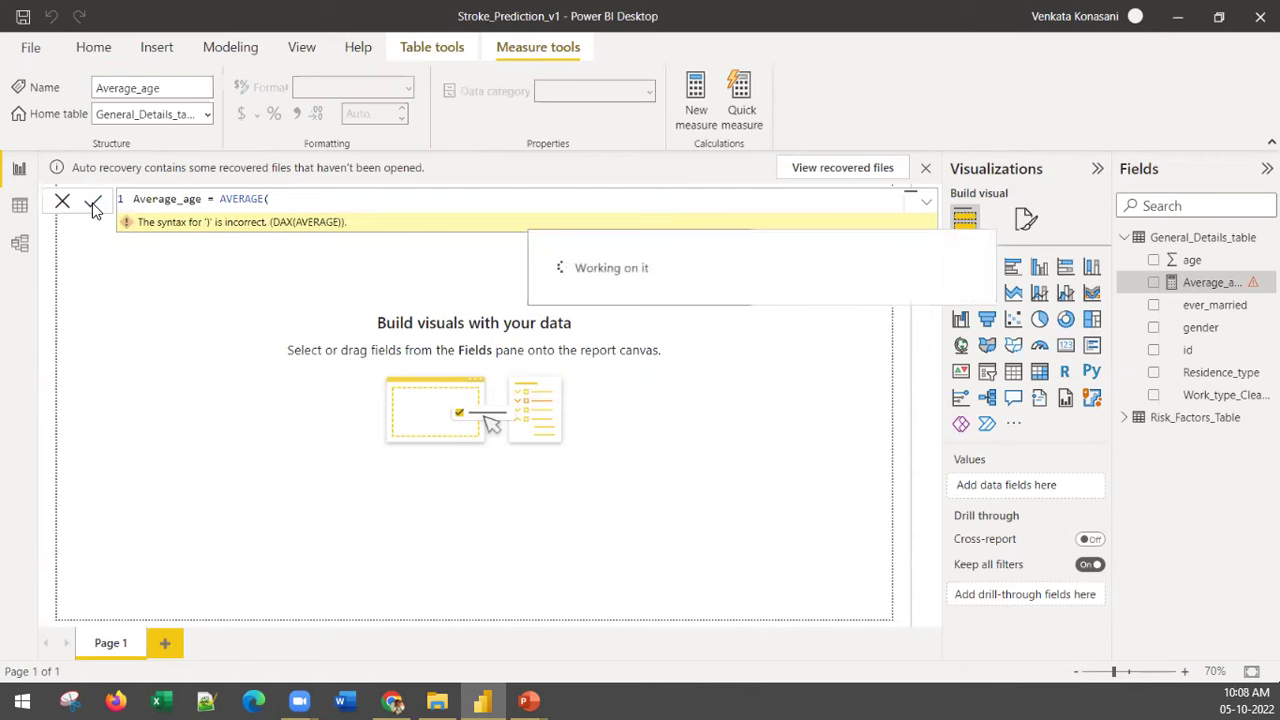
{"action": "type", "text": ")"}
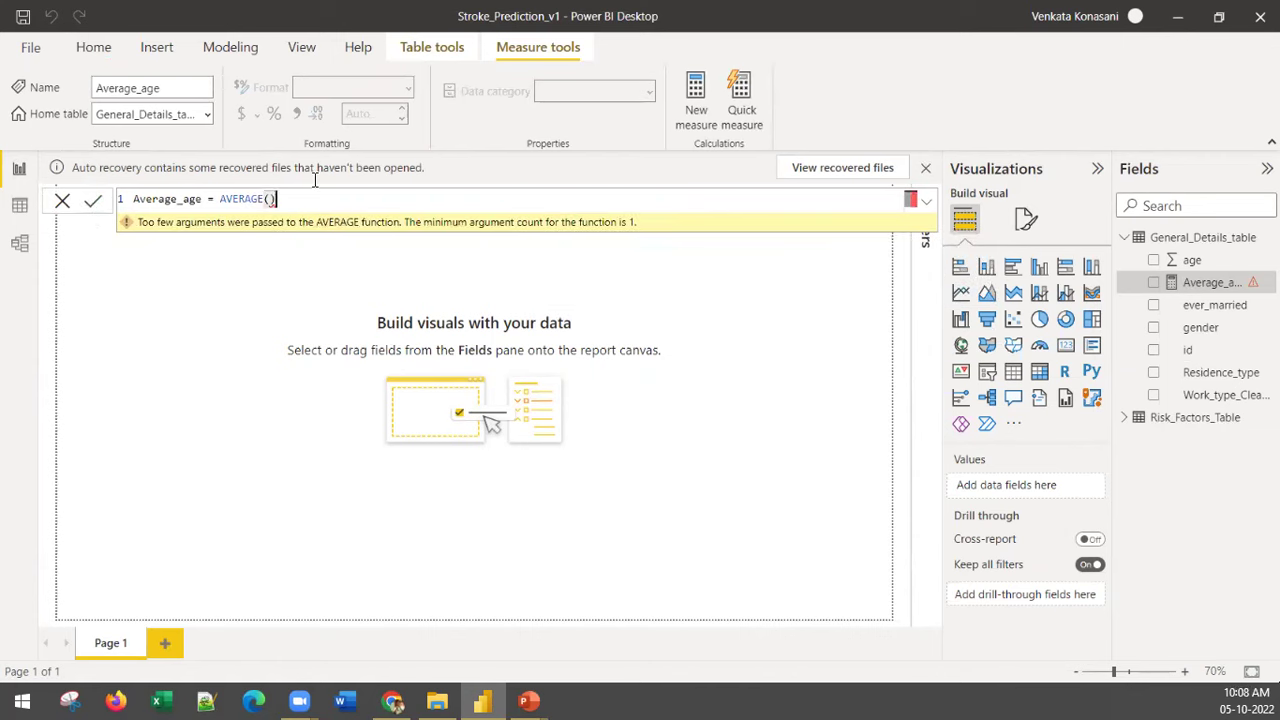
{"action": "key", "text": "BackSpace"}
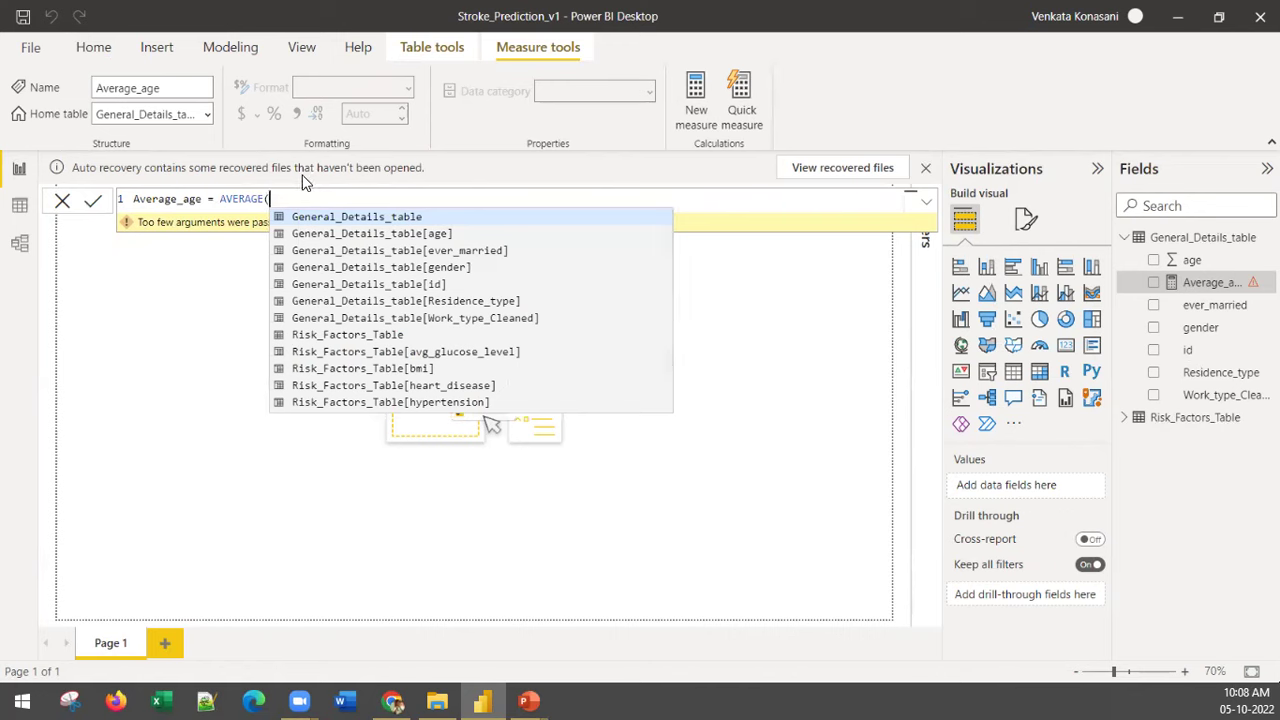
{"action": "left_click", "coordinate": [320, 234]}
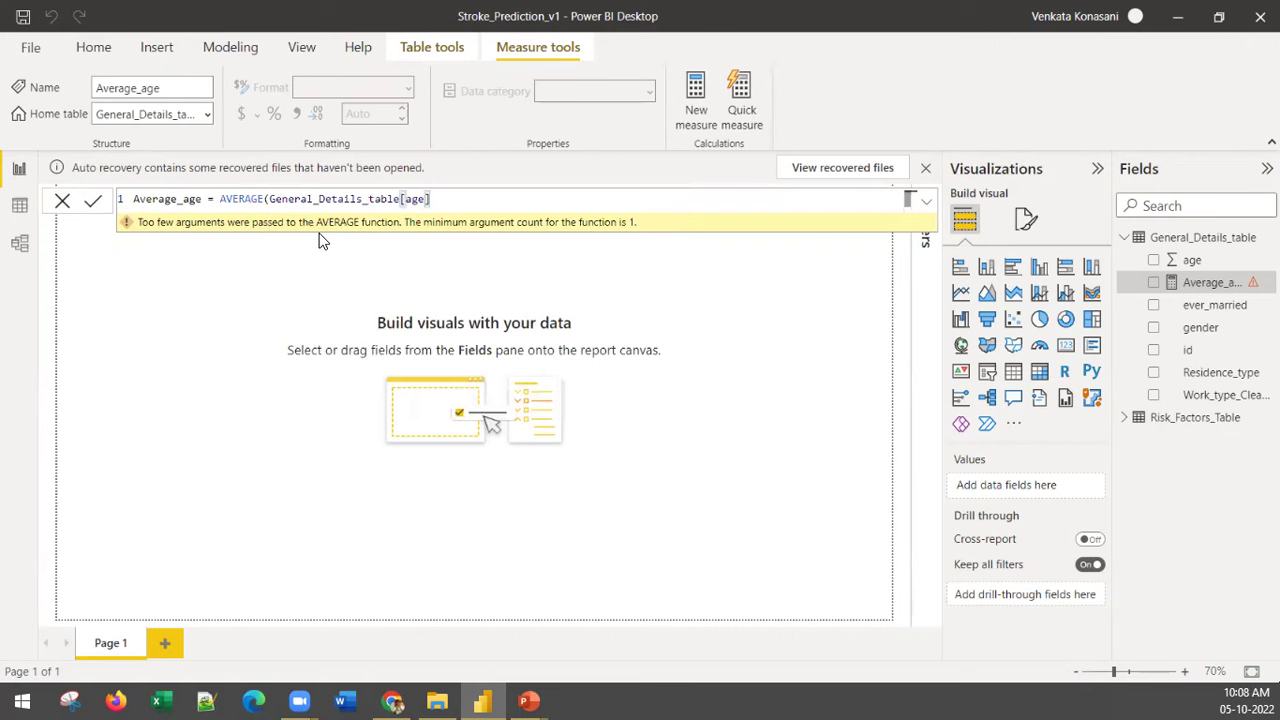
{"action": "type", "text": ")"}
{"action": "left_click", "coordinate": [504, 253]}
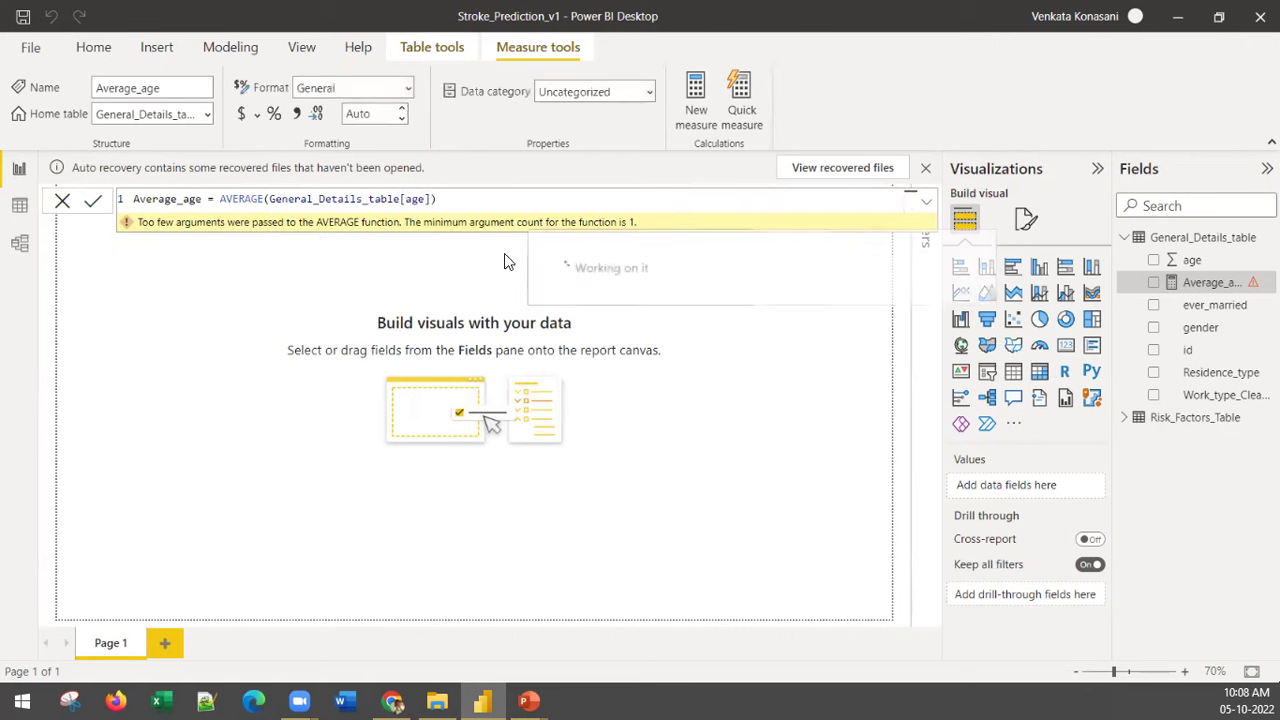
Step: Close the auto-recovery notification bar and the Auto recovery dialog
{"action": "left_click", "coordinate": [925, 168]}
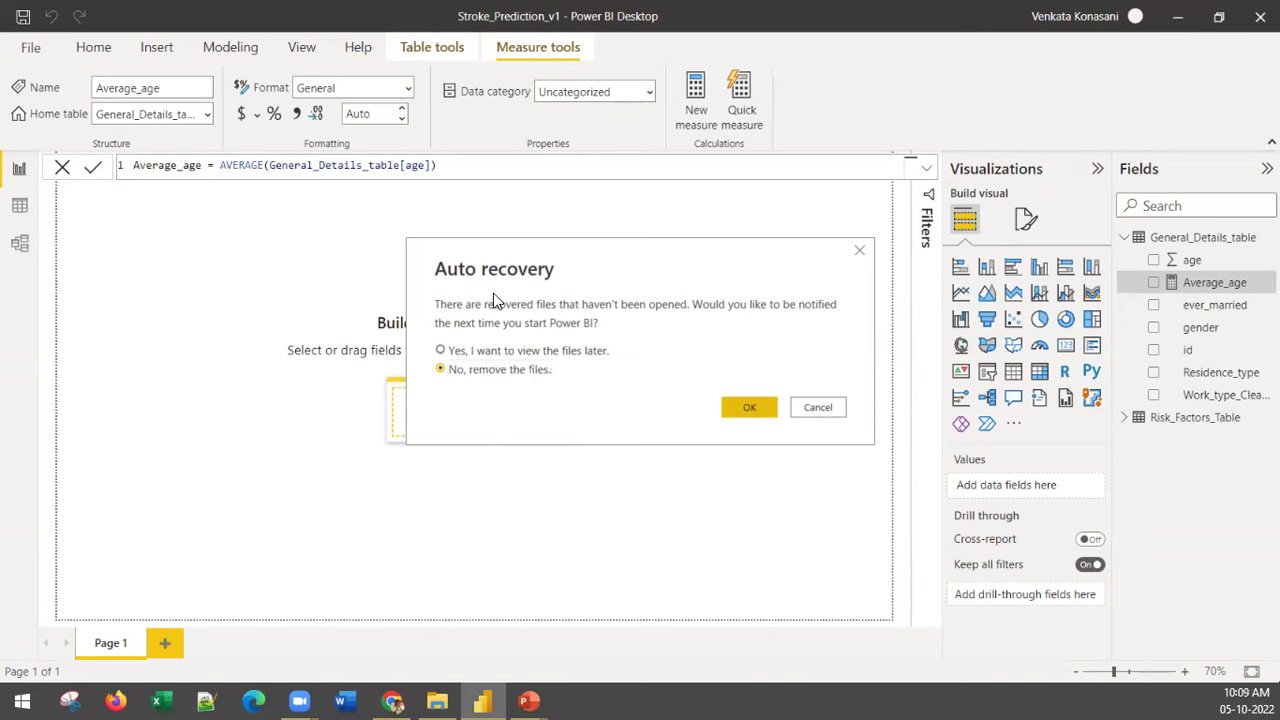
{"action": "key", "text": "Return"}
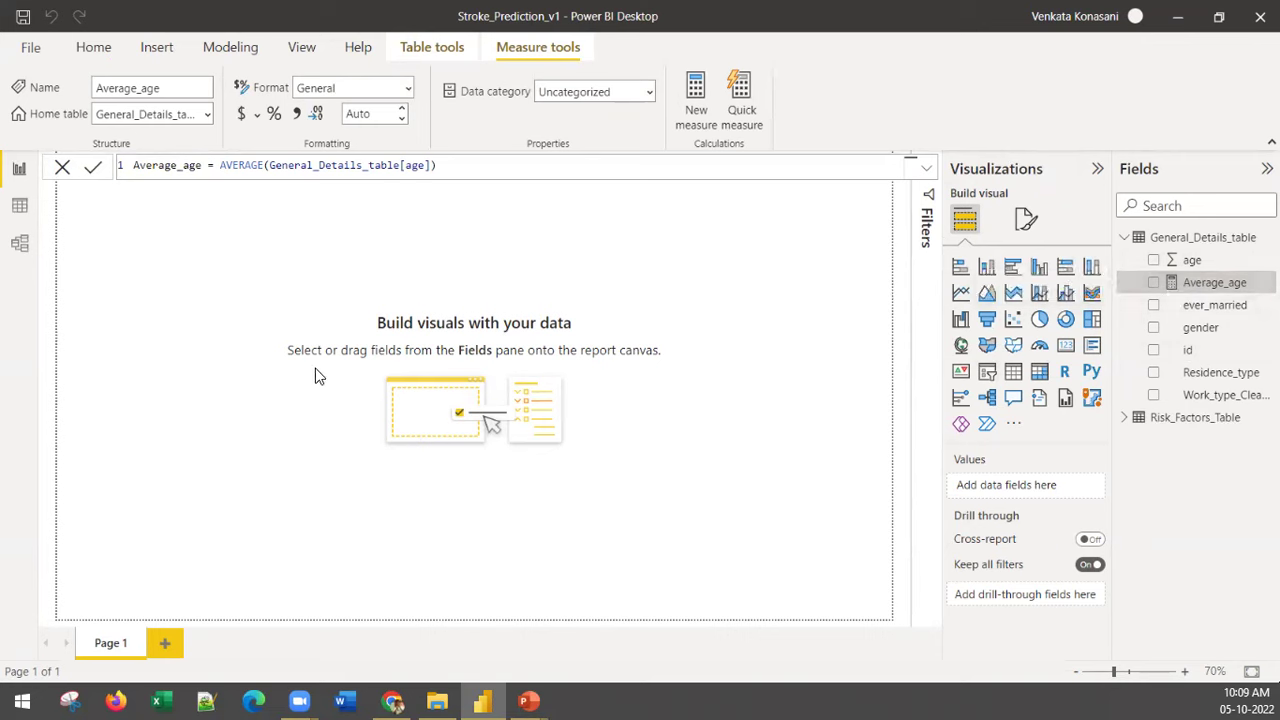
Step: Add a table visual showing Average_age (43.20) and move it lower on the canvas
{"action": "left_click", "coordinate": [1012, 373]}
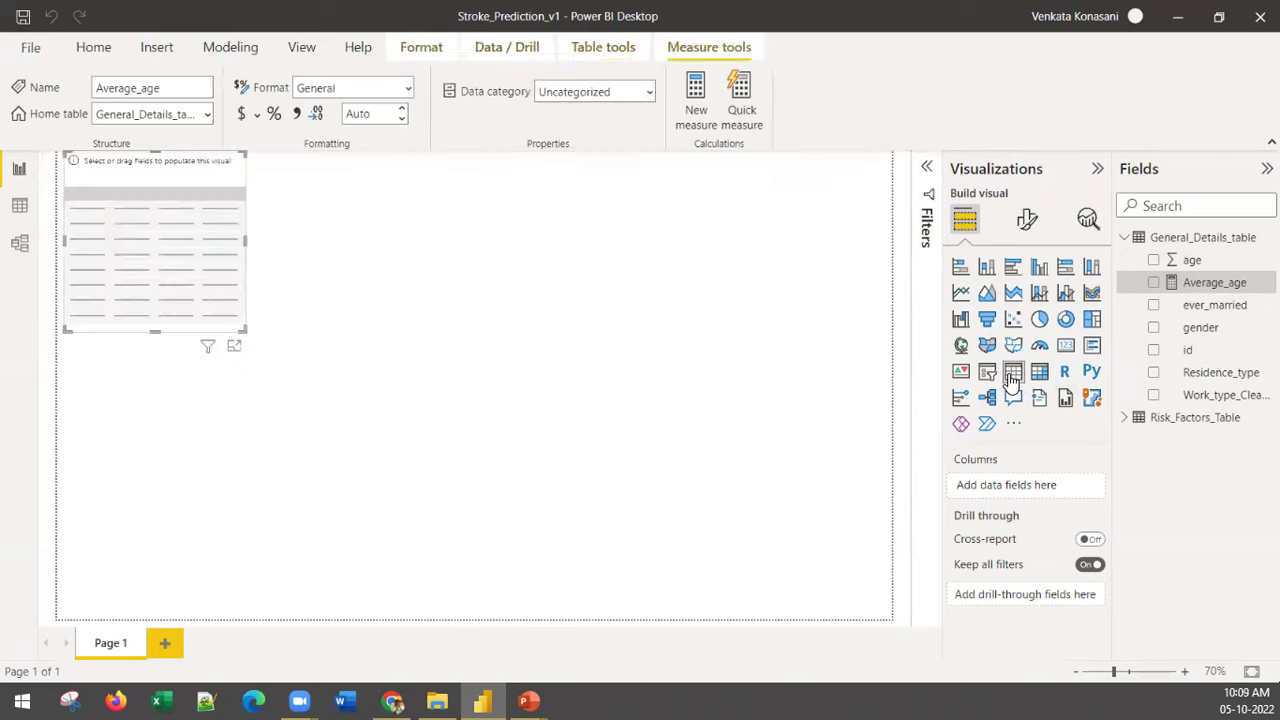
{"action": "left_click_drag", "start_coordinate": [1208, 288], "coordinate": [177, 235]}
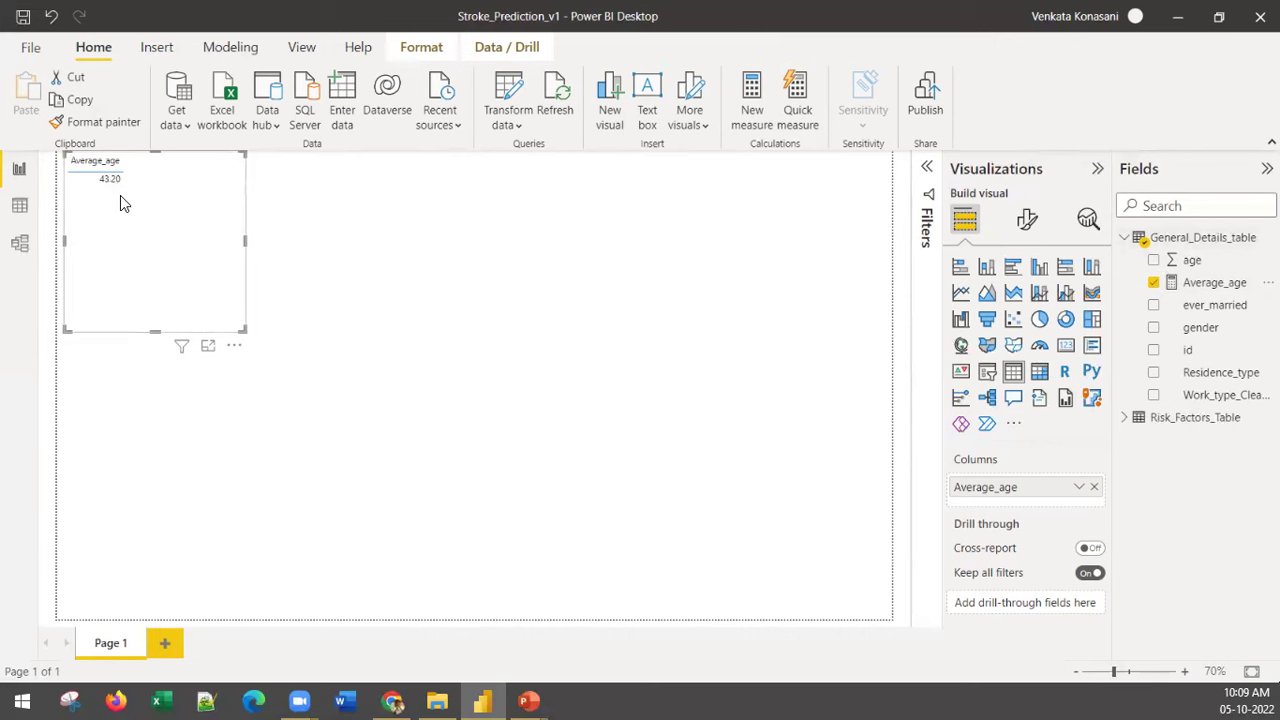
{"action": "left_click_drag", "start_coordinate": [126, 203], "coordinate": [112, 329]}
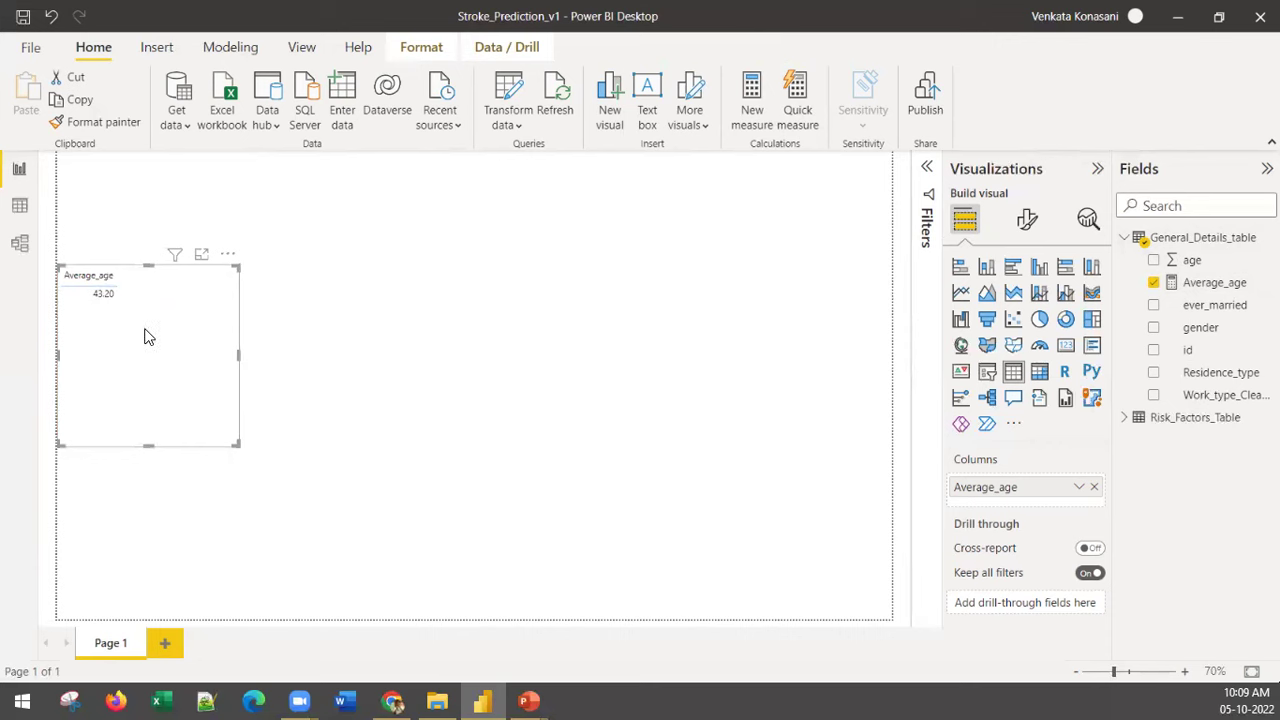
Step: Raise the Average_age table's values font size to 15
{"action": "left_click", "coordinate": [1030, 222]}
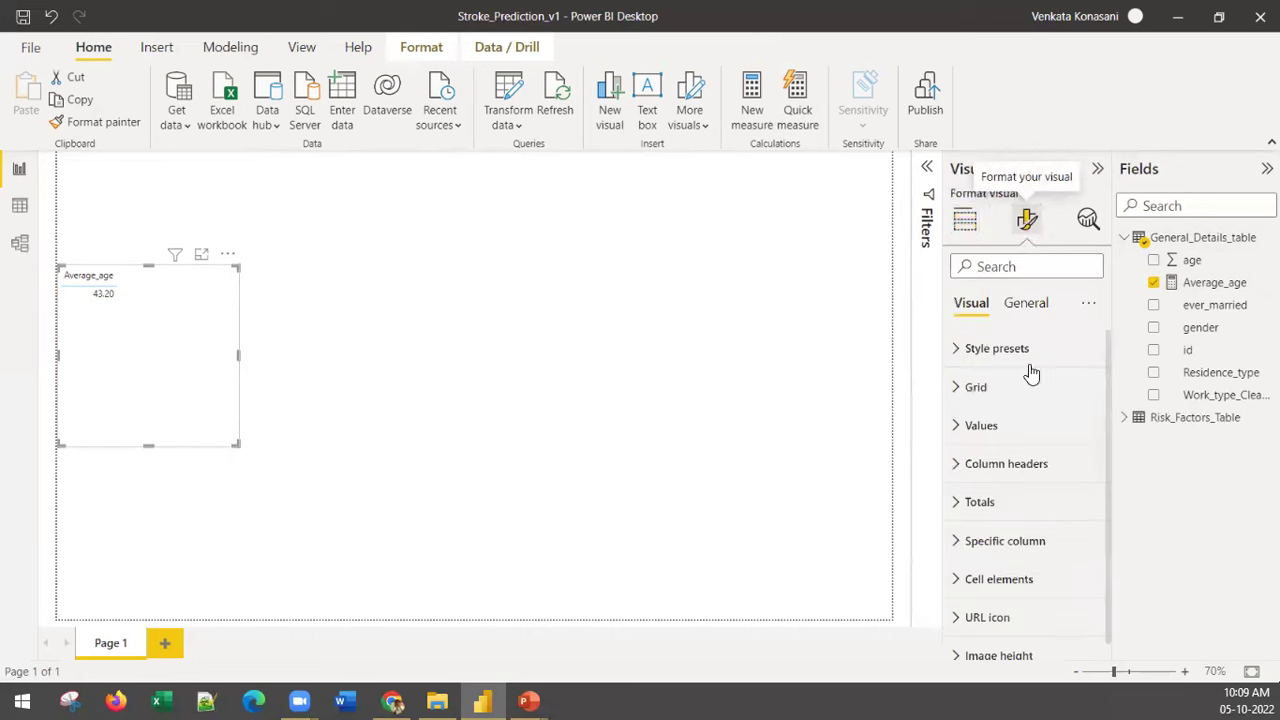
{"action": "left_click", "coordinate": [1006, 428]}
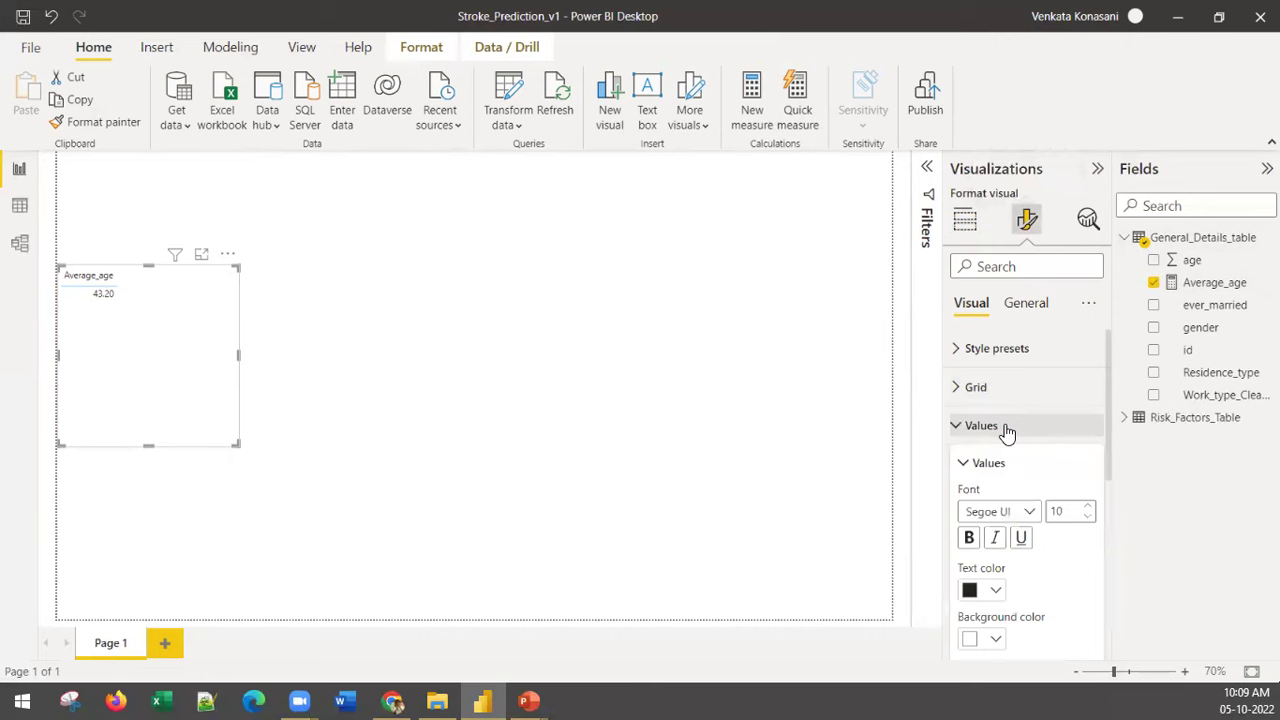
{"action": "left_click", "coordinate": [1088, 506]}
{"action": "left_click", "coordinate": [1088, 506]}
{"action": "left_click", "coordinate": [1088, 506]}
{"action": "left_click", "coordinate": [1088, 506]}
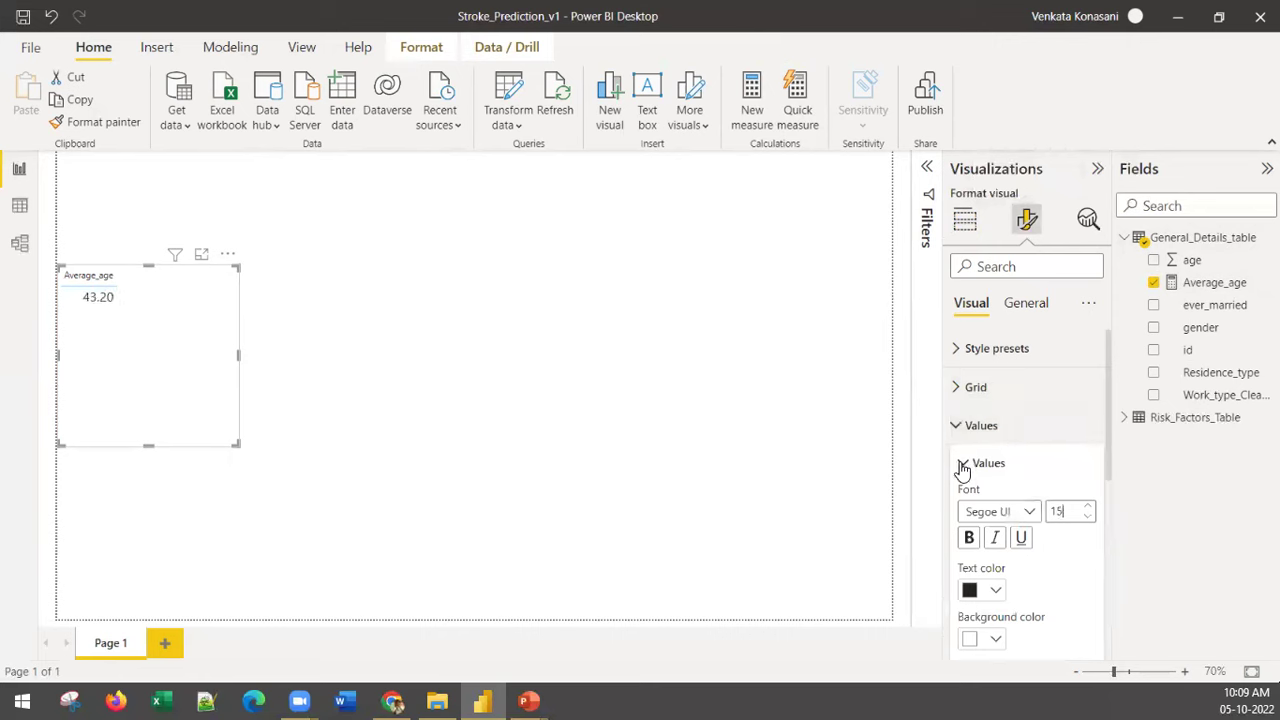
Step: Set the column header font size to 16 and shrink the table to fit
{"action": "scroll", "coordinate": [1059, 503], "scroll_direction": "down", "scroll_amount": 1}
{"action": "scroll", "coordinate": [1056, 497], "scroll_direction": "down", "scroll_amount": 3}
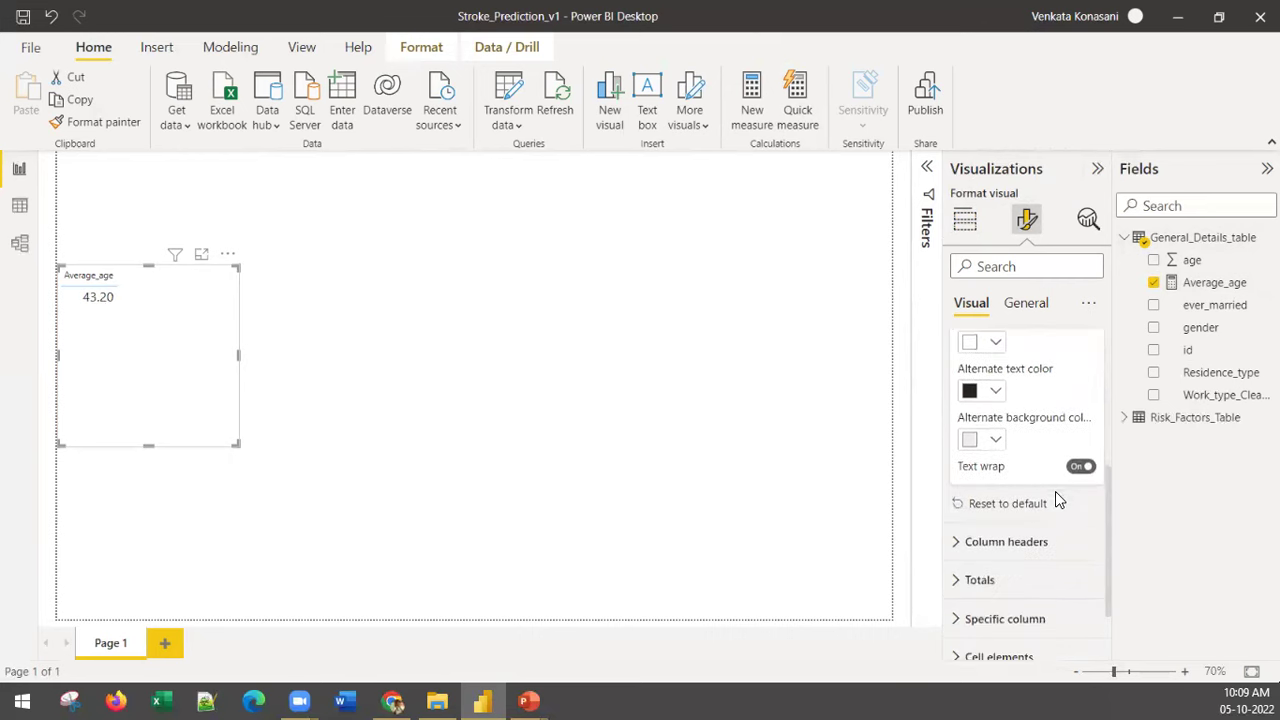
{"action": "left_click", "coordinate": [1022, 545]}
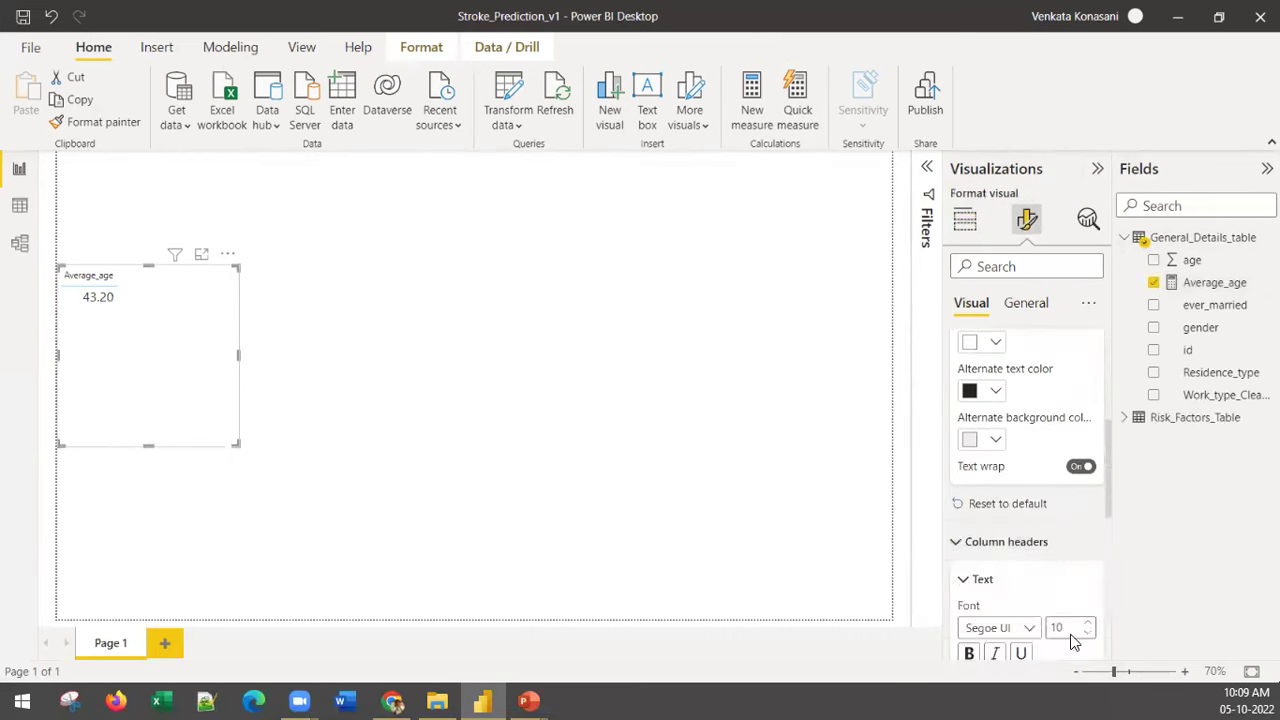
{"action": "left_click", "coordinate": [1086, 625]}
{"action": "left_click", "coordinate": [1086, 625]}
{"action": "left_click", "coordinate": [1086, 625]}
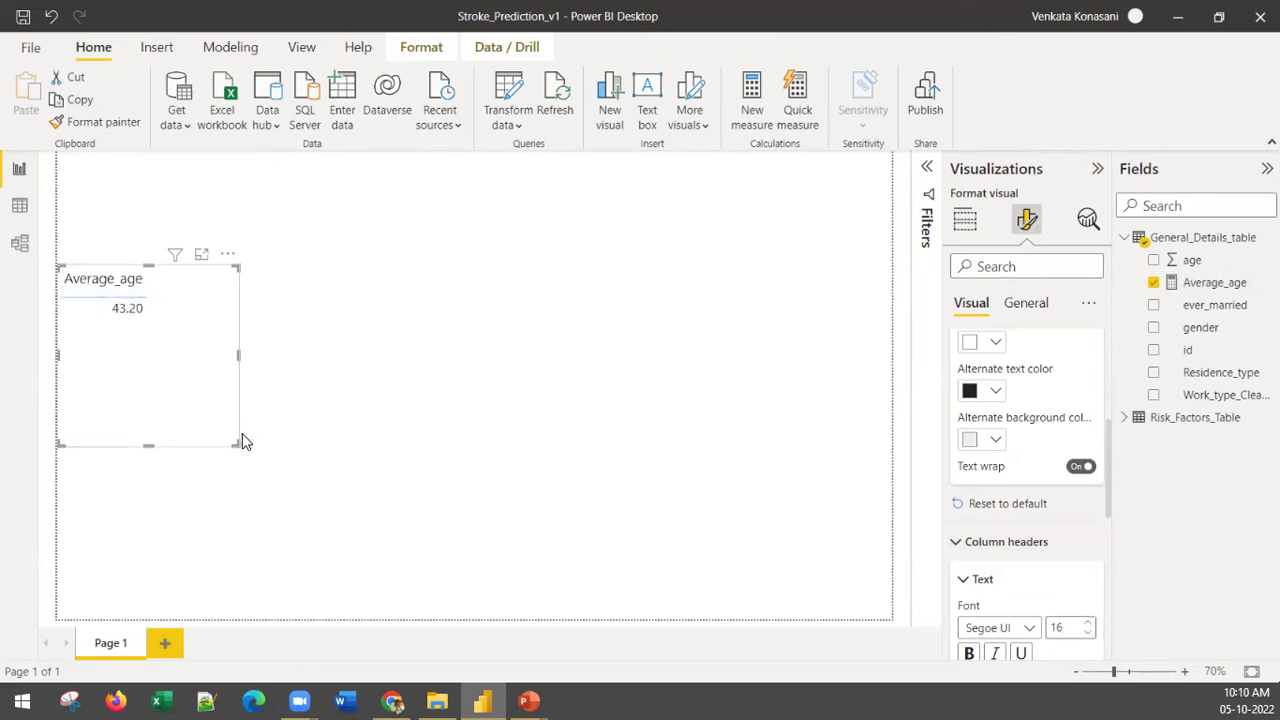
{"action": "left_click_drag", "start_coordinate": [236, 443], "coordinate": [174, 357]}
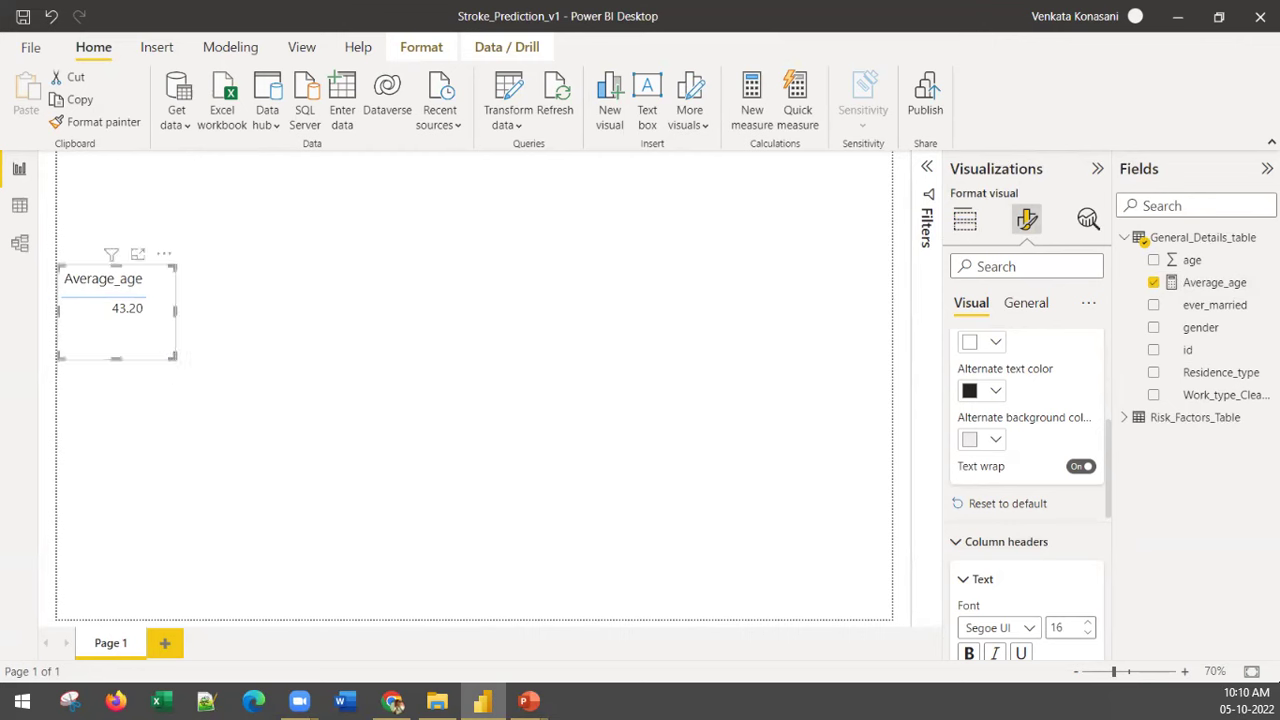
{"action": "left_click", "coordinate": [346, 321]}
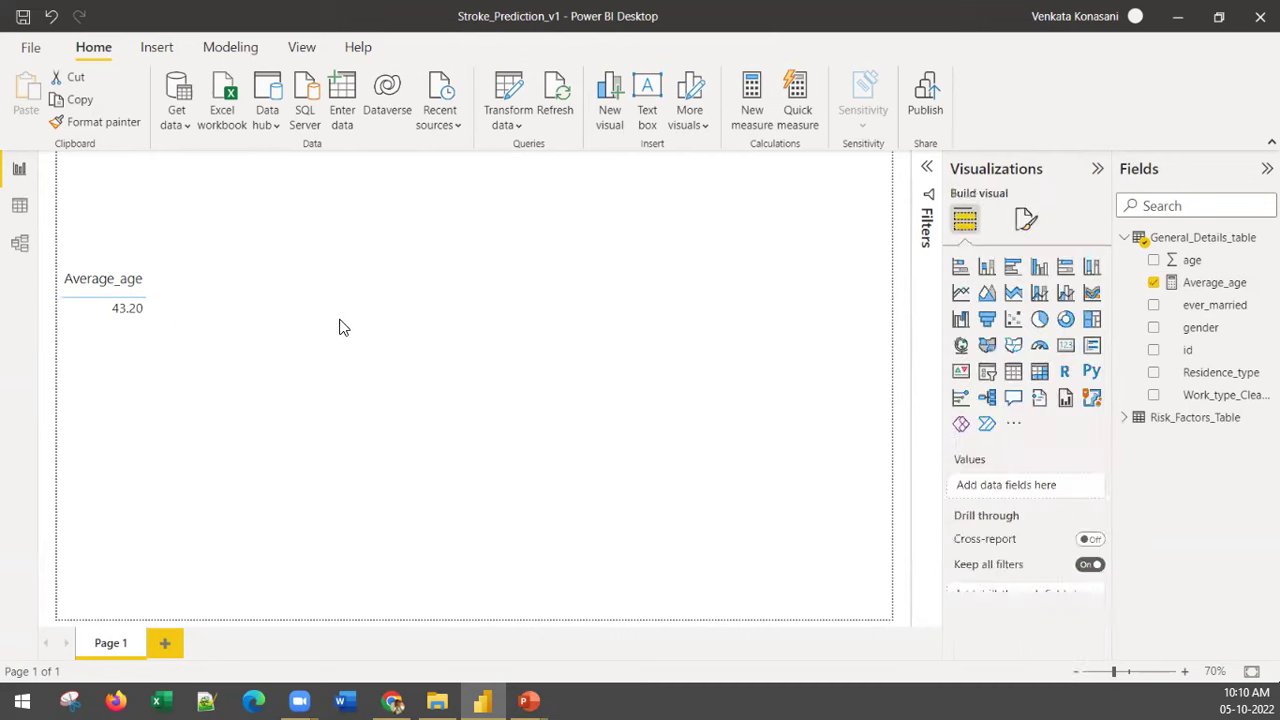
Step: Copy and paste the Average_age table, placing the duplicate to the right
{"action": "left_click", "coordinate": [95, 339]}
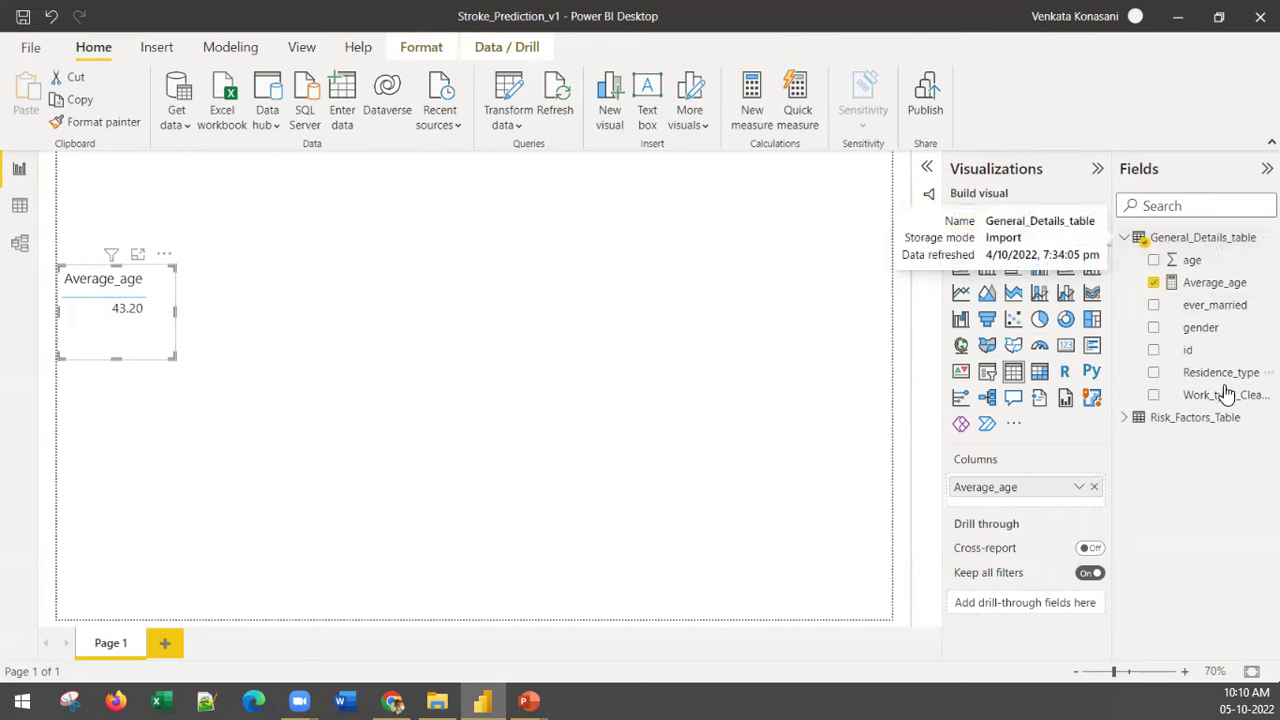
{"action": "left_click_drag", "start_coordinate": [120, 331], "coordinate": [404, 320]}
{"action": "key", "text": "ctrl+c"}
{"action": "key", "text": "ctrl+v"}
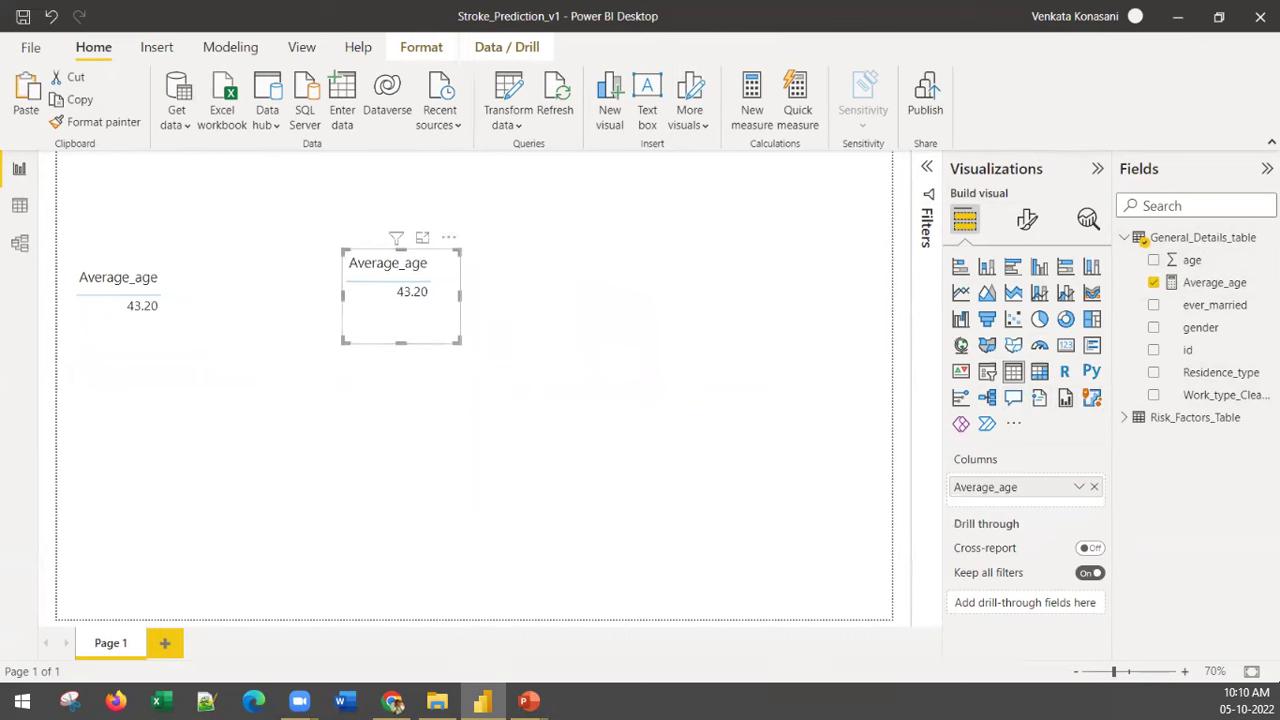
{"action": "left_click", "coordinate": [113, 342]}
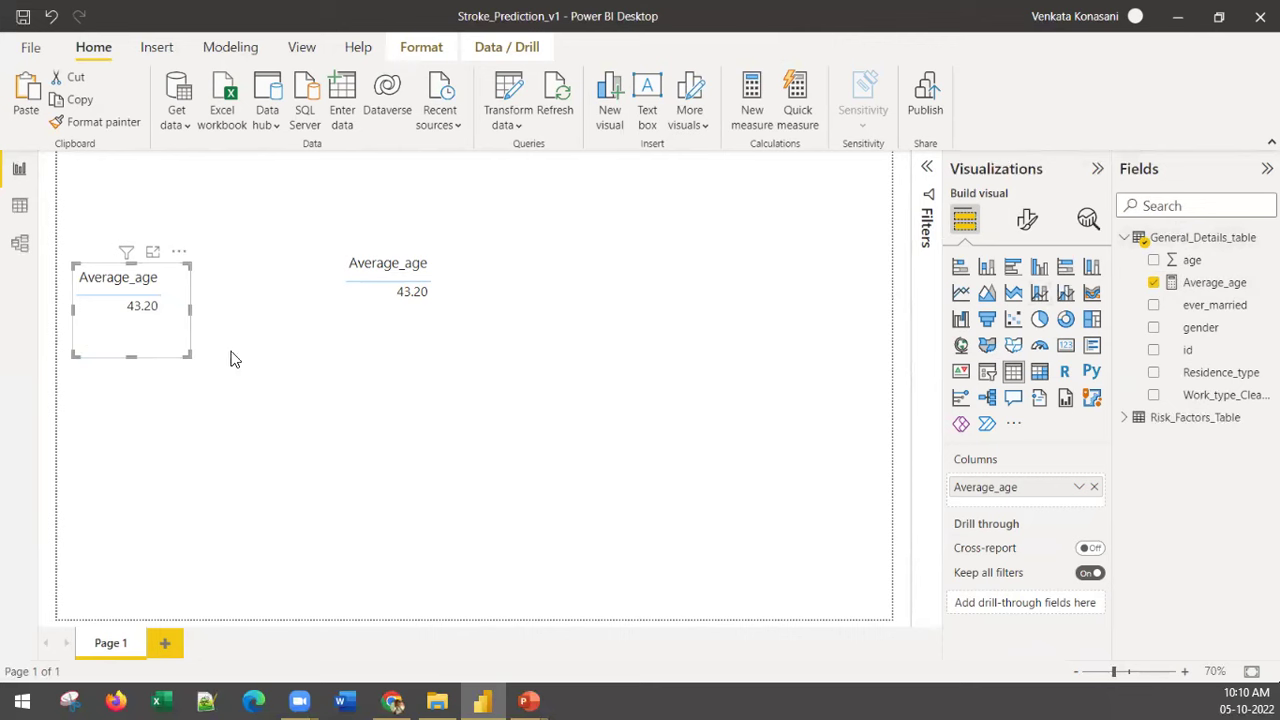
{"action": "left_click", "coordinate": [140, 311]}
{"action": "left_click", "coordinate": [401, 332]}
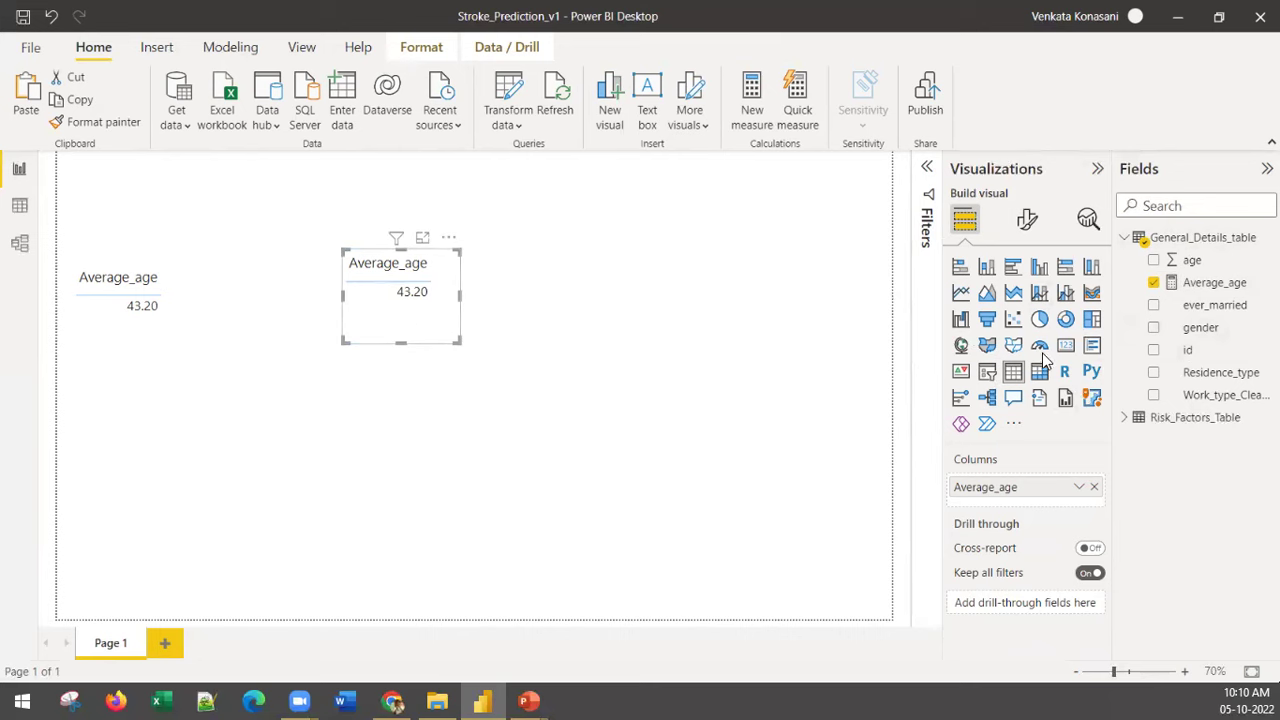
Step: Add gender to the copy, enlarge it, and order columns gender then Average_age
{"action": "left_click_drag", "start_coordinate": [1200, 328], "coordinate": [422, 318]}
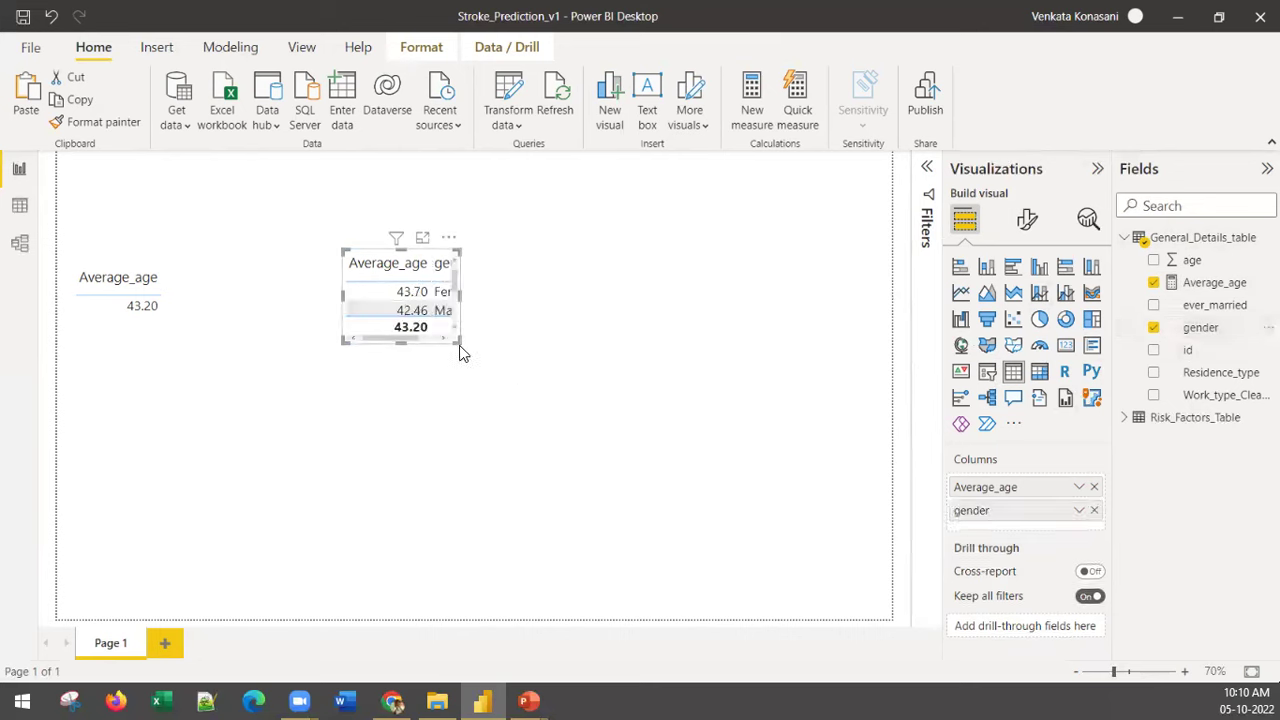
{"action": "left_click_drag", "start_coordinate": [460, 346], "coordinate": [610, 403]}
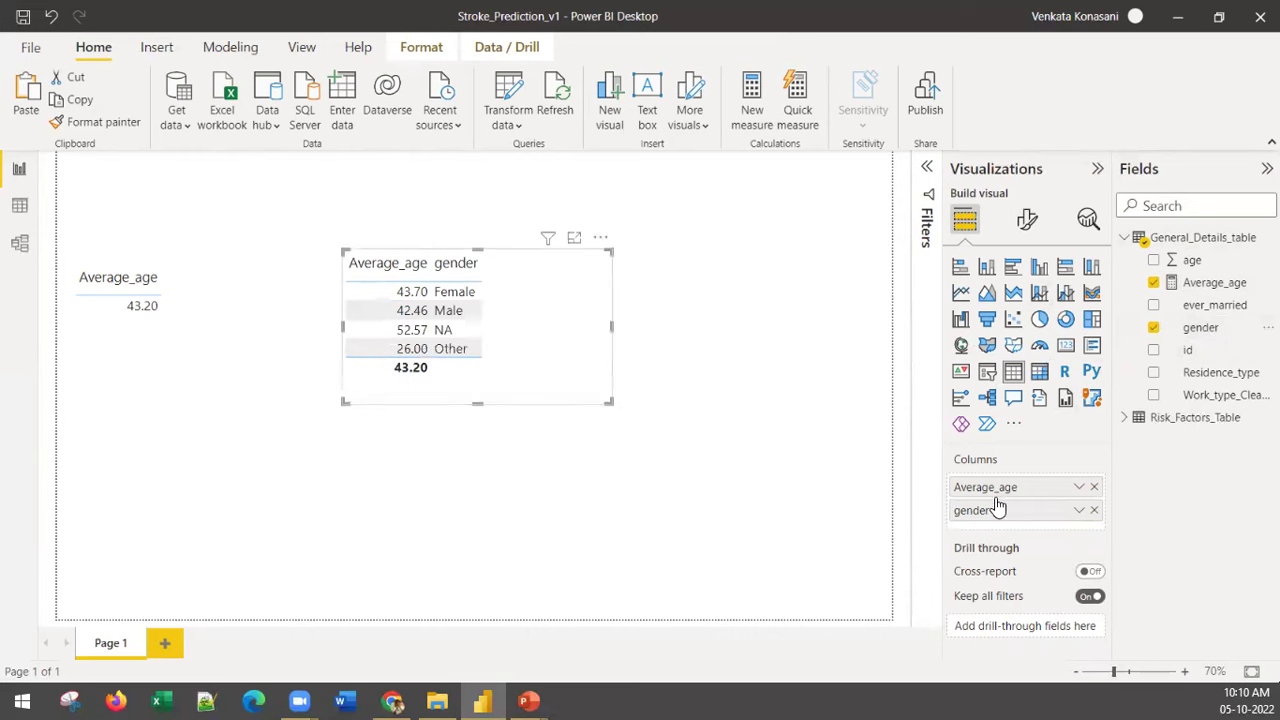
{"action": "left_click_drag", "start_coordinate": [997, 490], "coordinate": [997, 527]}
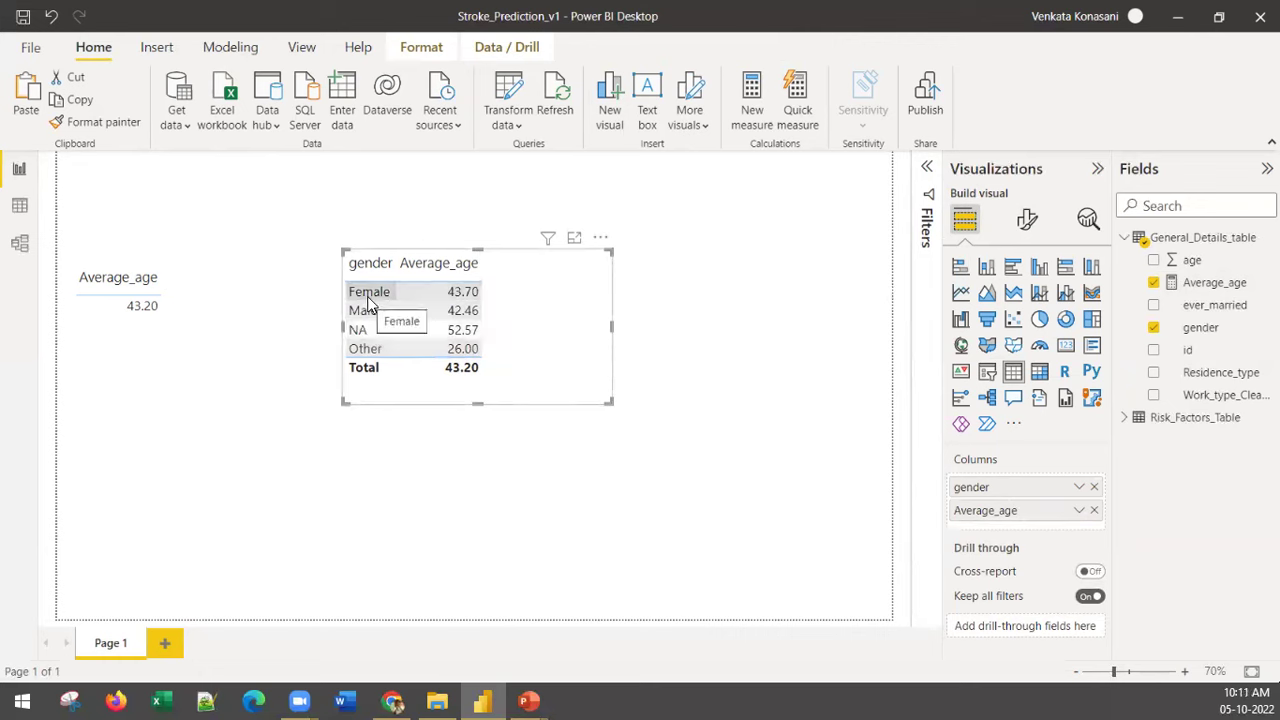
{"action": "left_click", "coordinate": [130, 314]}
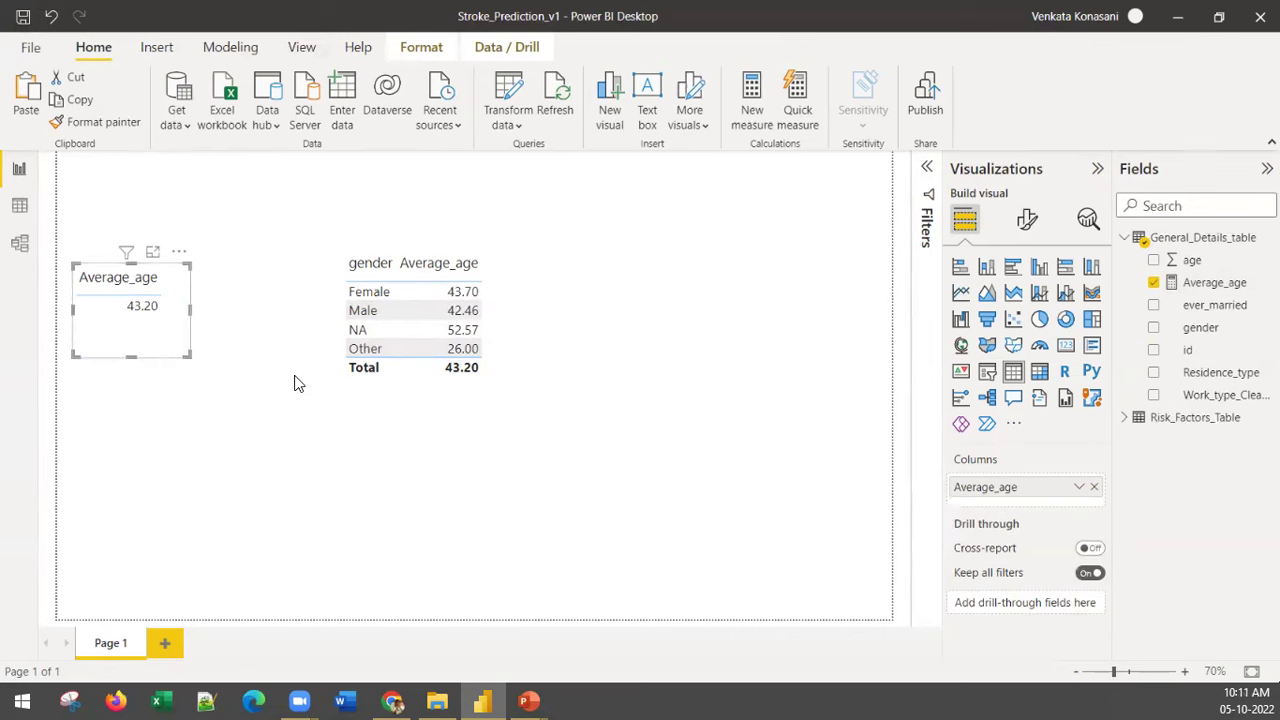
{"action": "left_click", "coordinate": [431, 383]}
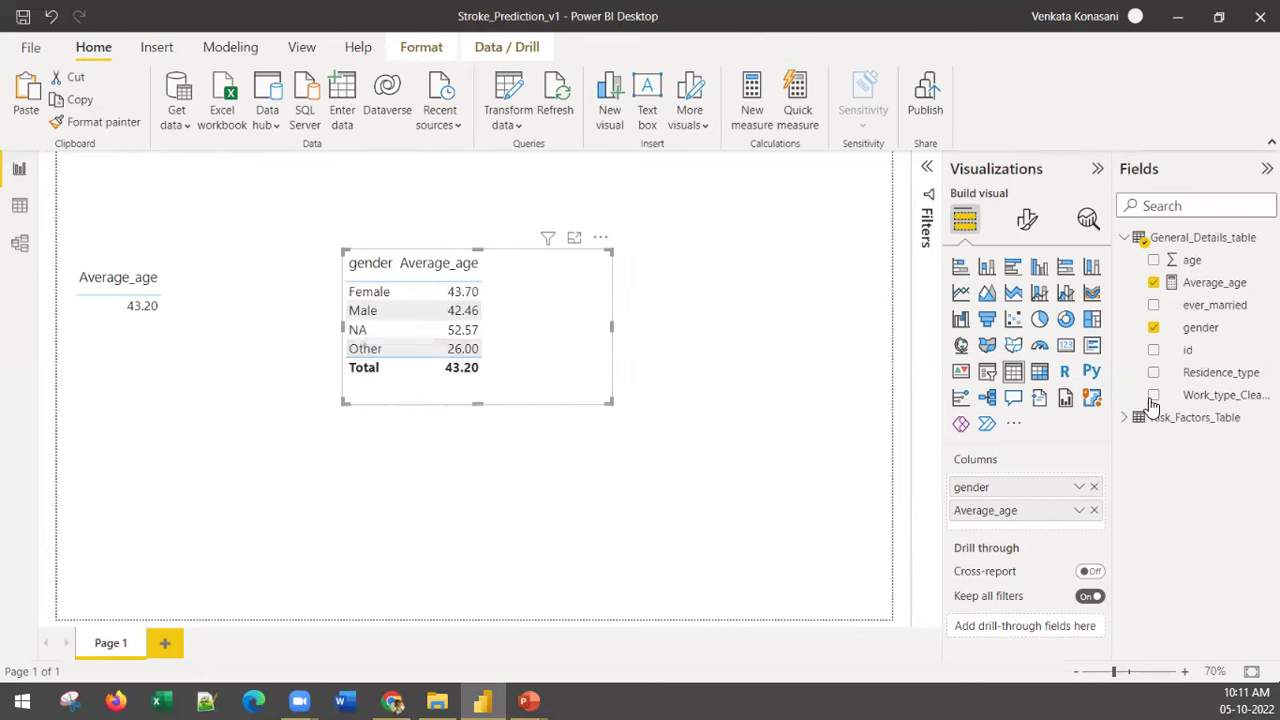
Step: Move the Average_age card and gender table to the top of the page
{"action": "left_click_drag", "start_coordinate": [600, 340], "coordinate": [571, 271]}
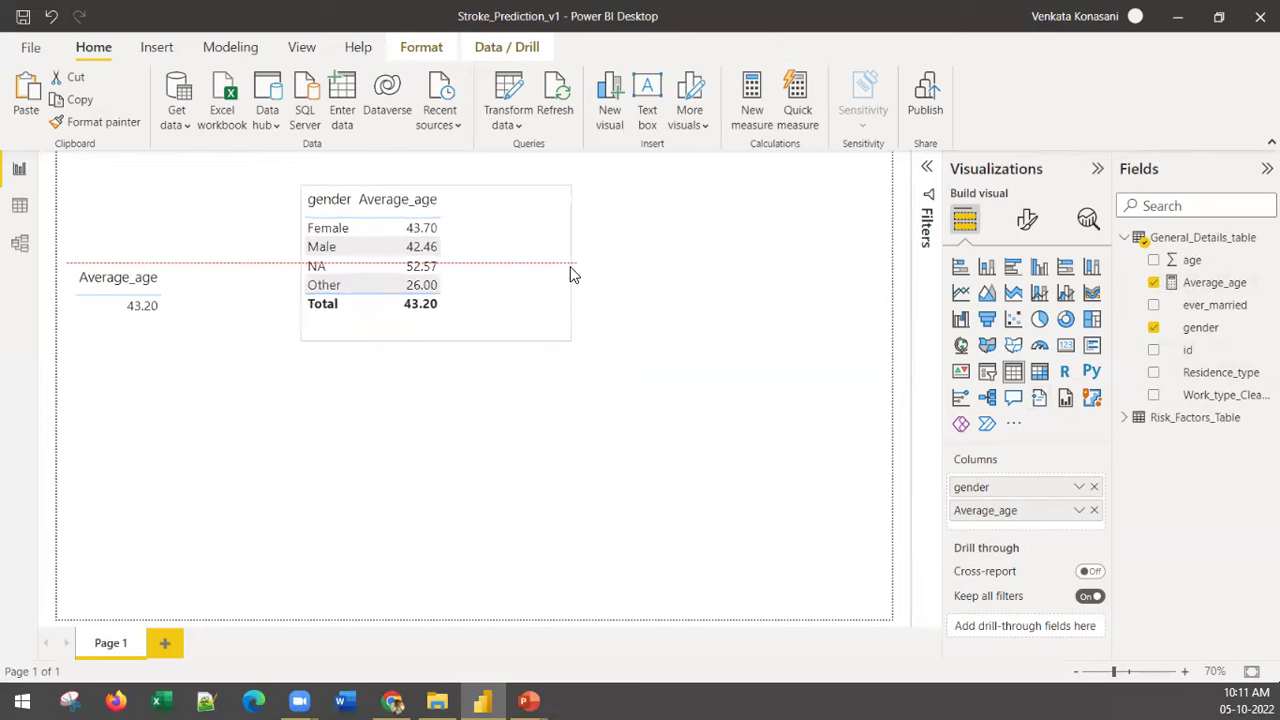
{"action": "left_click_drag", "start_coordinate": [157, 349], "coordinate": [157, 247]}
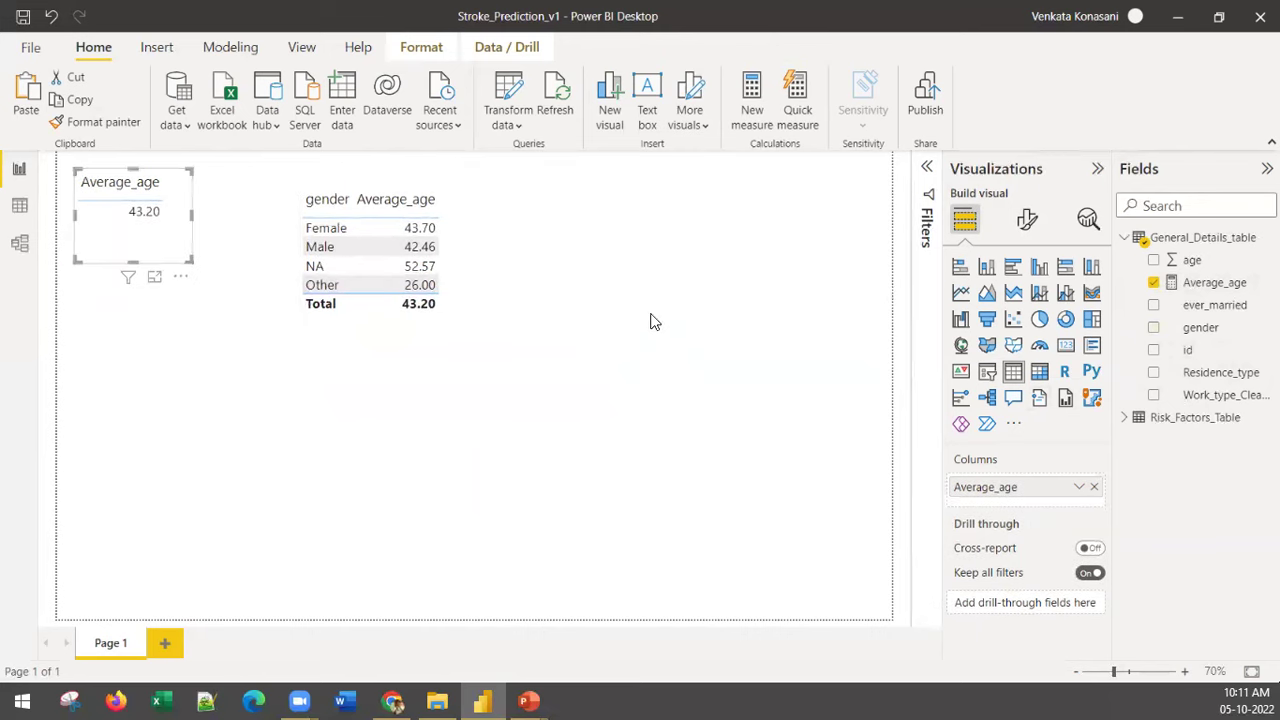
{"action": "left_click_drag", "start_coordinate": [497, 257], "coordinate": [495, 250]}
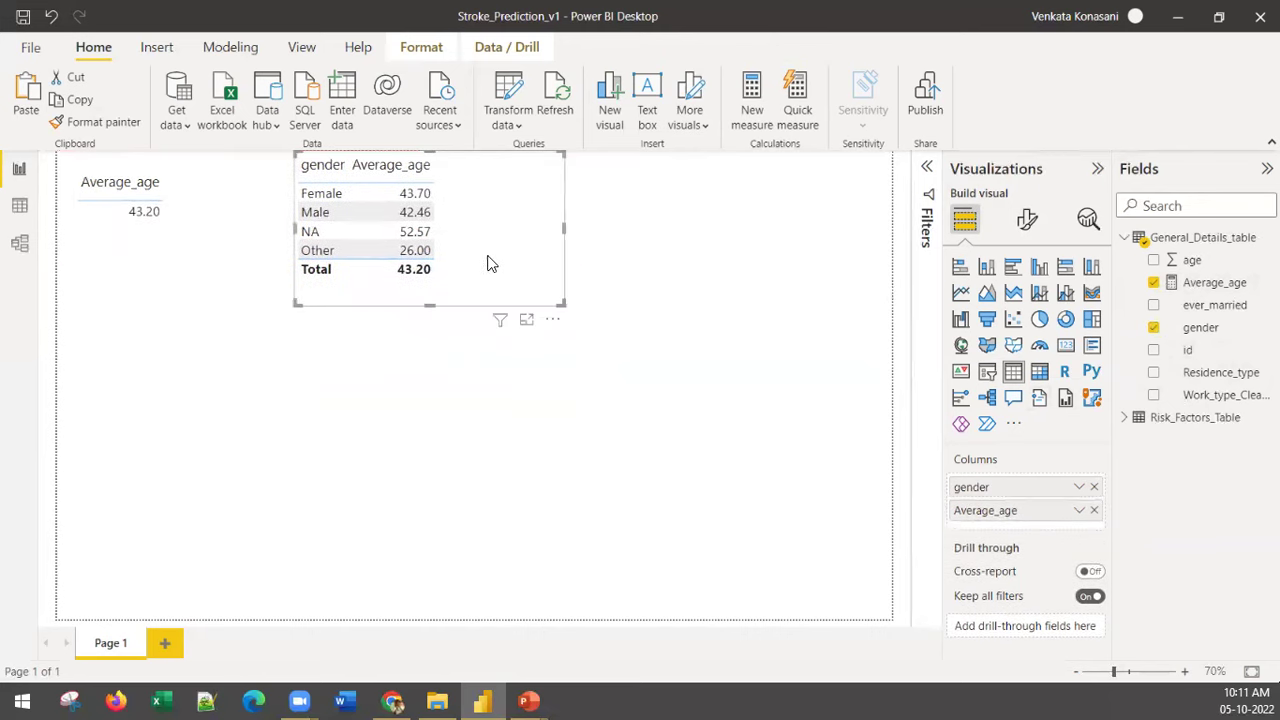
Step: Duplicate the gender table below the card and replace gender with ever_married
{"action": "key", "text": "ctrl+c"}
{"action": "key", "text": "ctrl+v"}
{"action": "left_click_drag", "start_coordinate": [534, 471], "coordinate": [246, 430]}
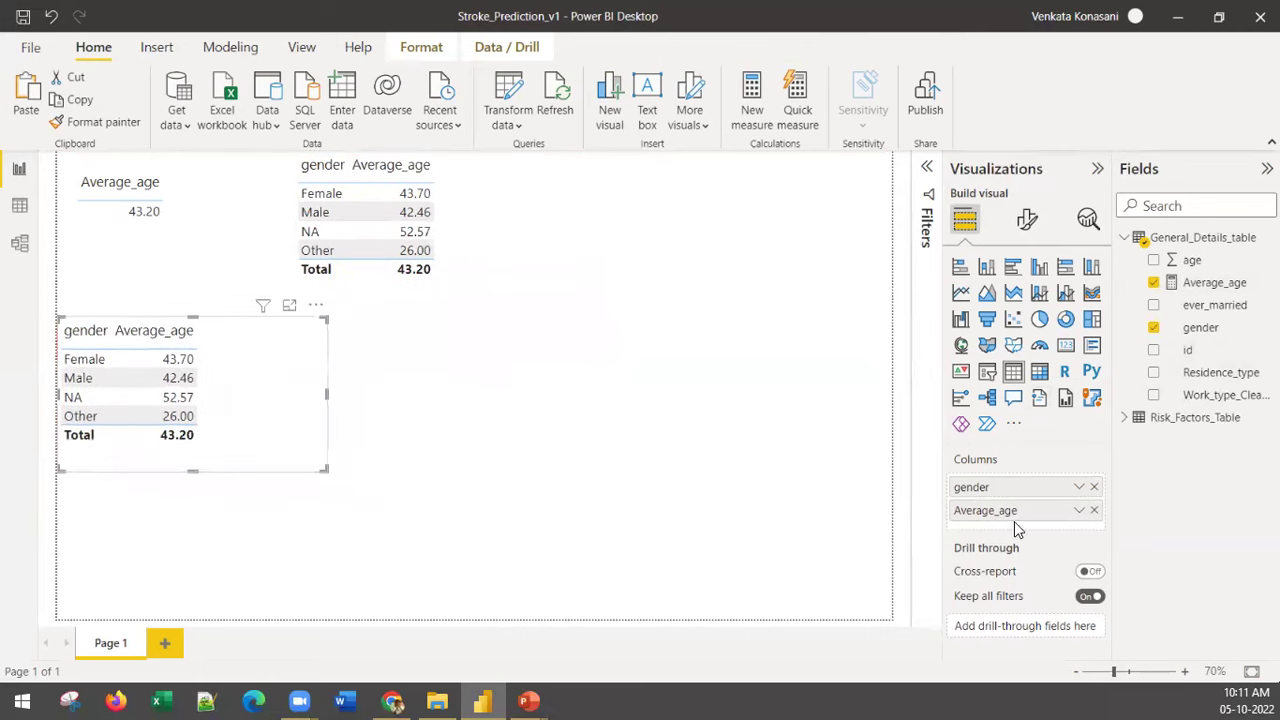
{"action": "left_click", "coordinate": [1094, 488]}
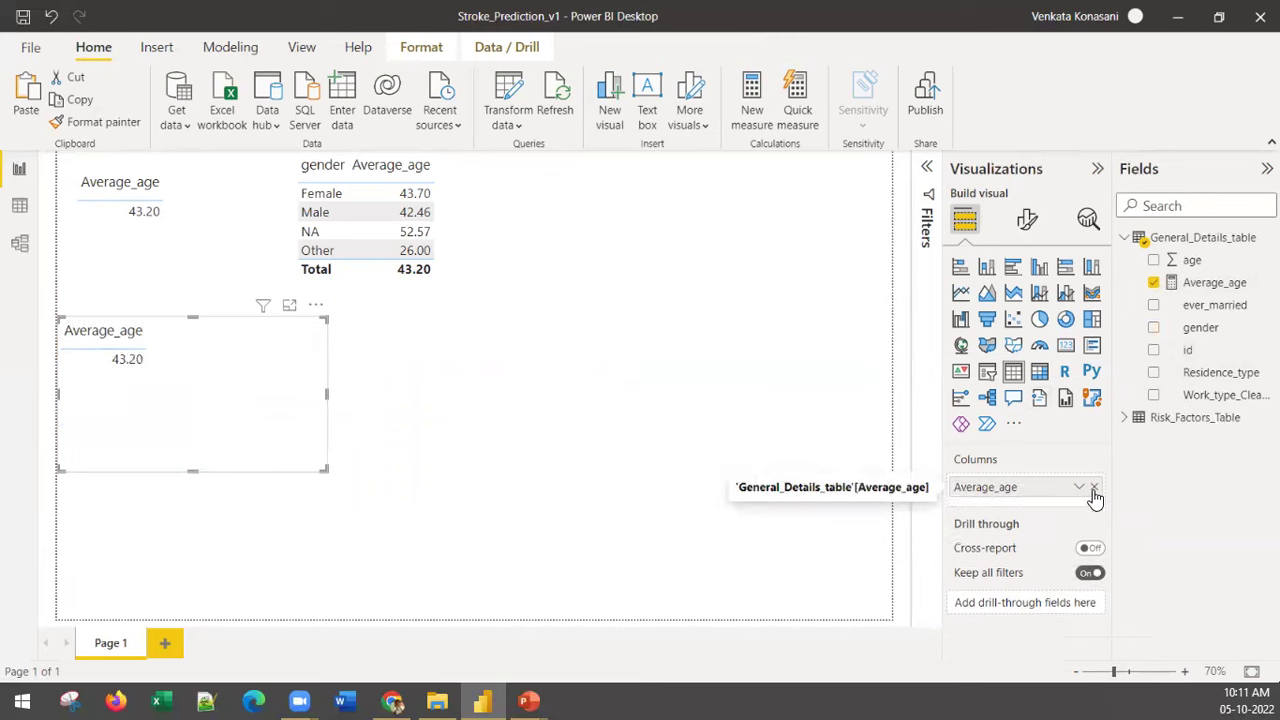
{"action": "left_click_drag", "start_coordinate": [1212, 306], "coordinate": [1022, 492]}
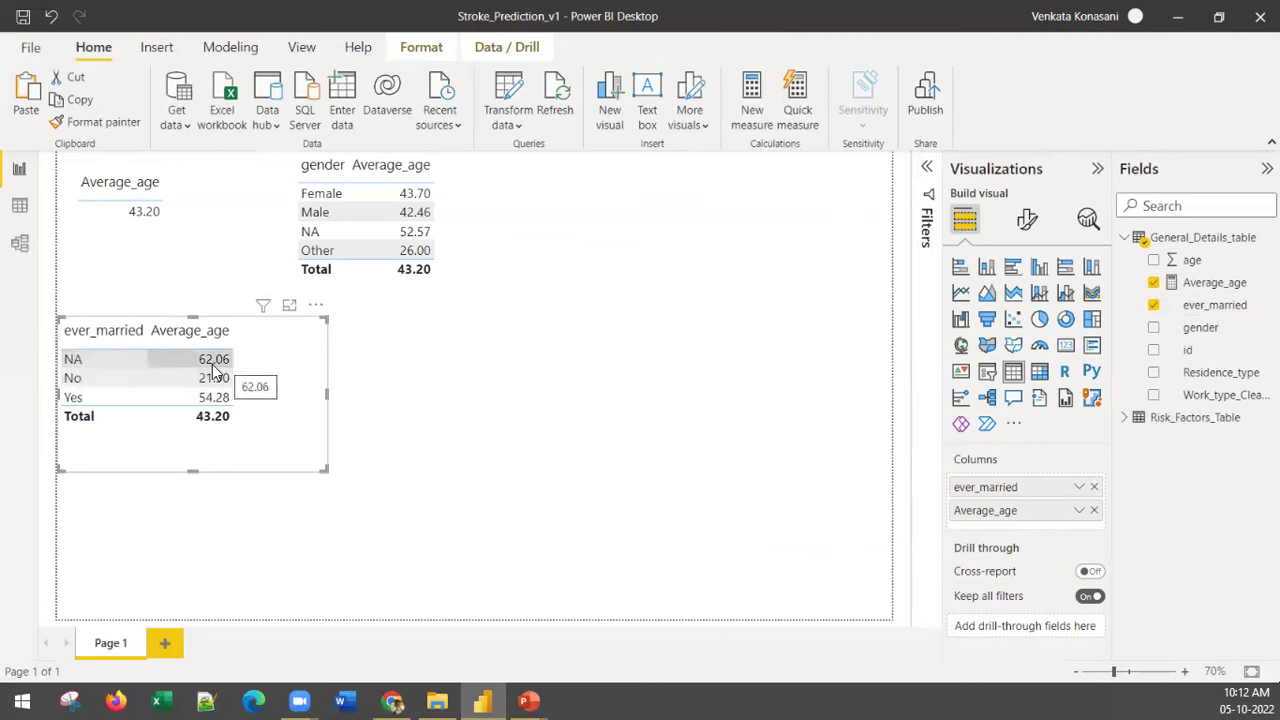
Step: Reposition the Average_age card at the top left
{"action": "left_click", "coordinate": [174, 238]}
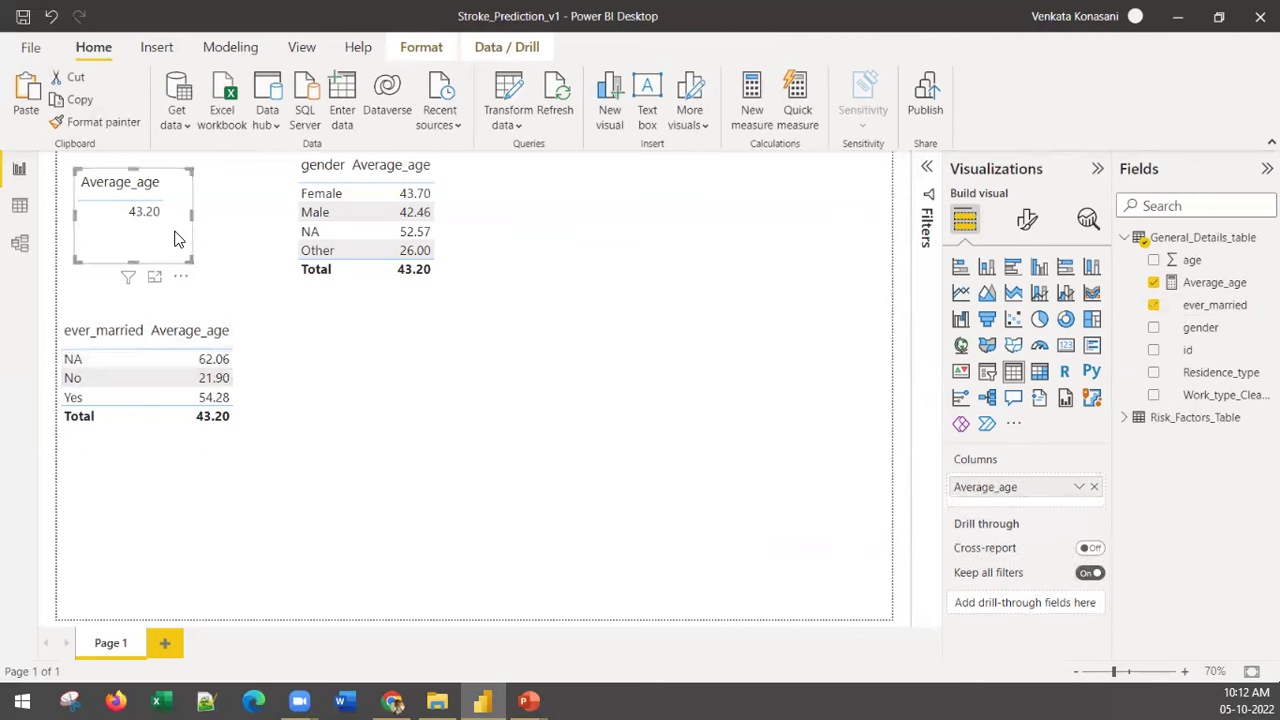
{"action": "left_click_drag", "start_coordinate": [163, 243], "coordinate": [146, 246]}
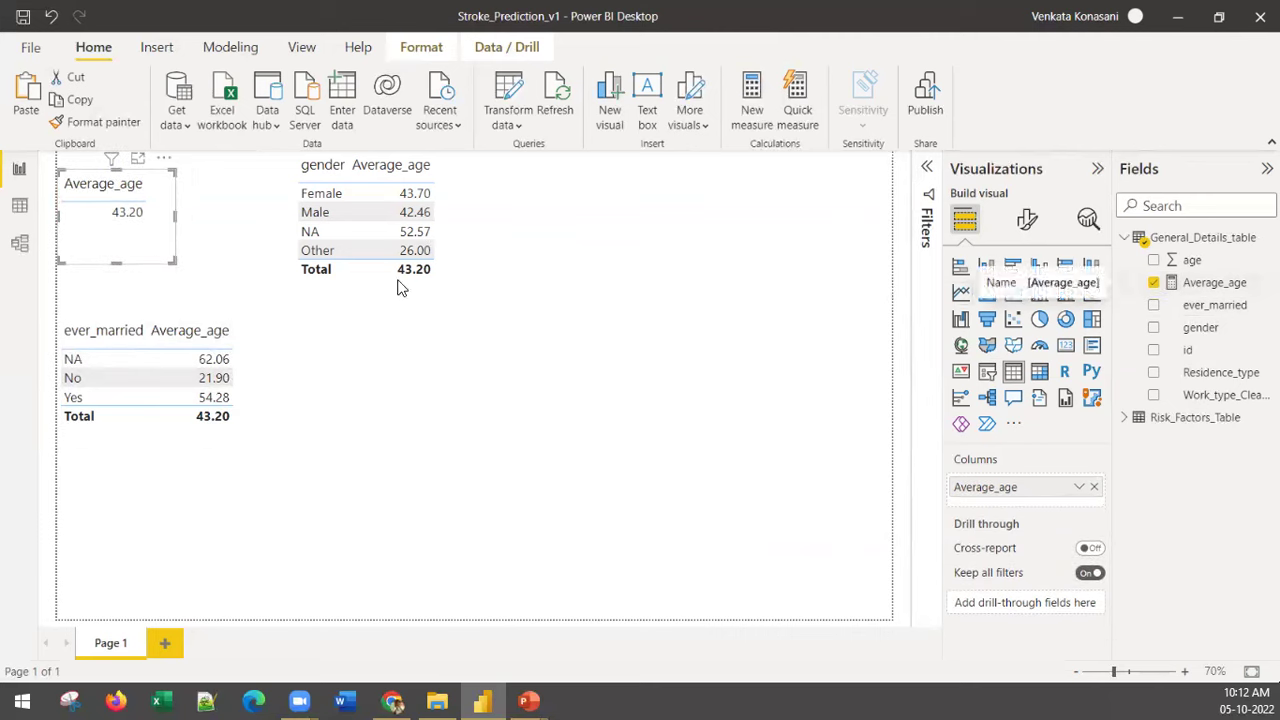
{"action": "mouse_move", "coordinate": [116, 246]}
{"action": "left_mouse_down"}
{"action": "mouse_move", "coordinate": [140, 258]}
{"action": "mouse_move", "coordinate": [117, 257]}
{"action": "left_mouse_up"}
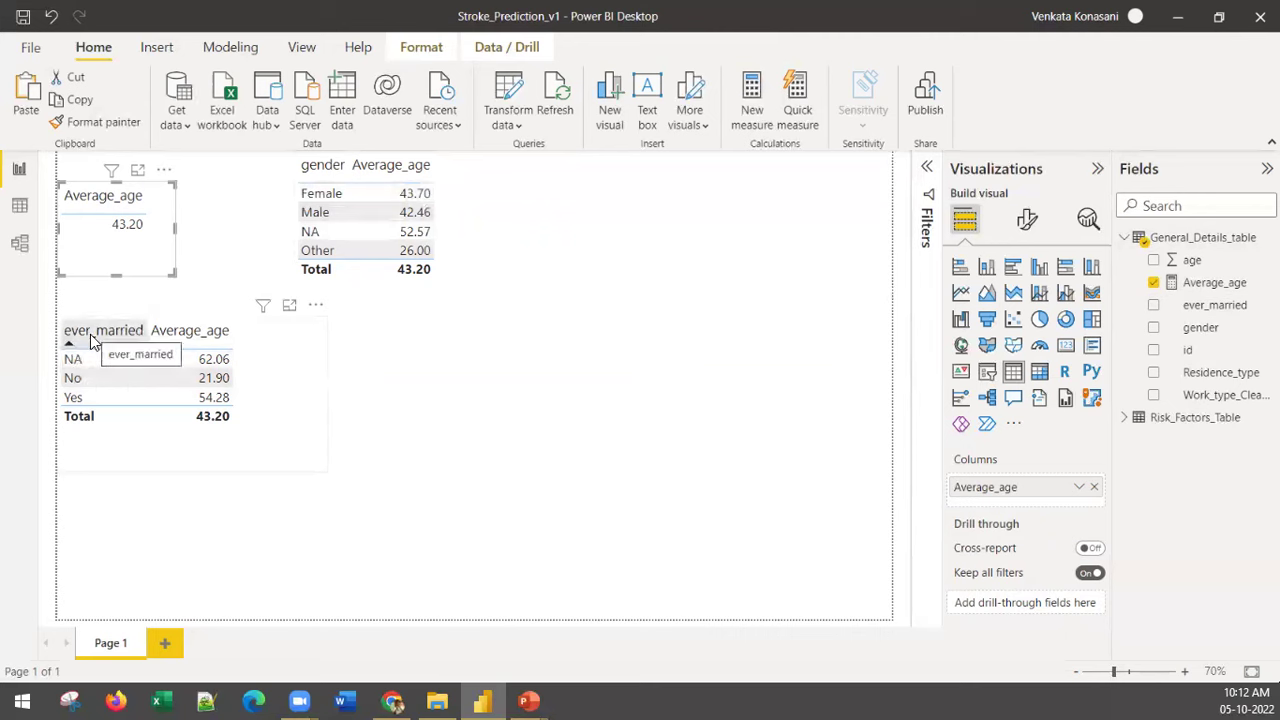
{"action": "left_click", "coordinate": [283, 390]}
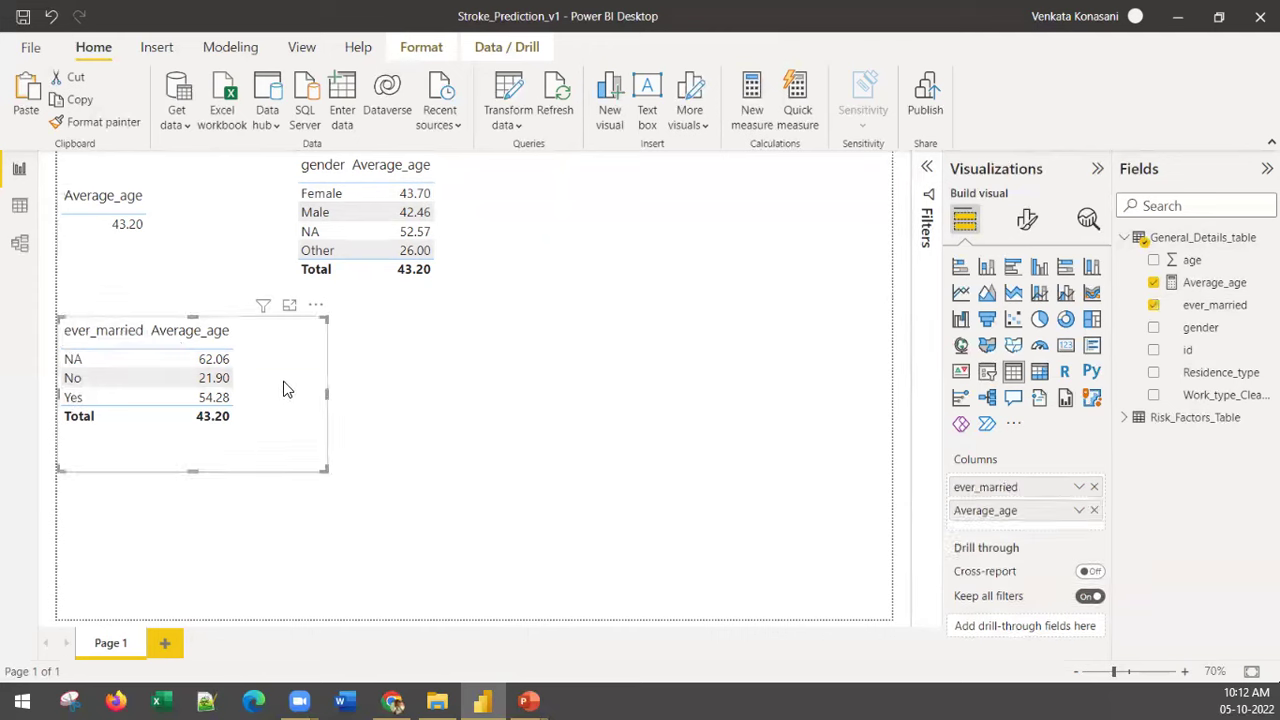
Step: Duplicate the ever_married table to the right and swap its column to Residence_type
{"action": "key", "text": "ctrl+c"}
{"action": "key", "text": "ctrl+v"}
{"action": "left_click_drag", "start_coordinate": [323, 391], "coordinate": [628, 364]}
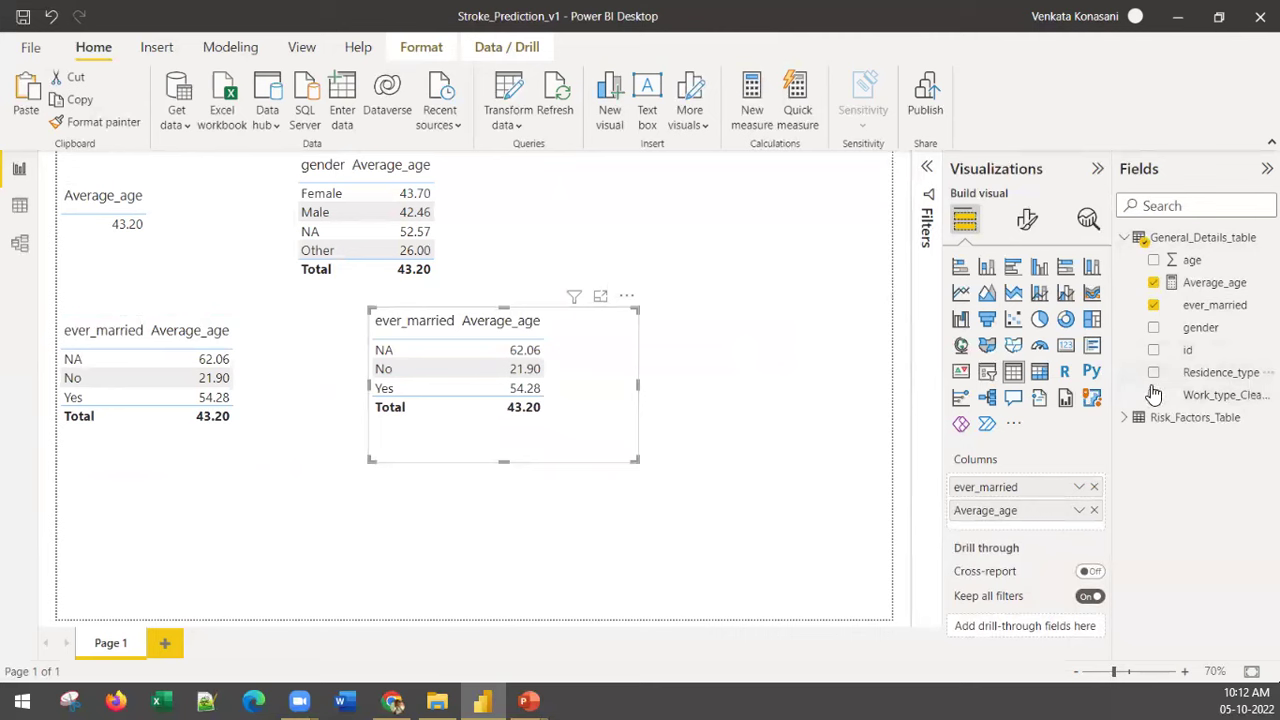
{"action": "left_click", "coordinate": [1094, 487]}
{"action": "left_click_drag", "start_coordinate": [1221, 372], "coordinate": [1014, 487]}
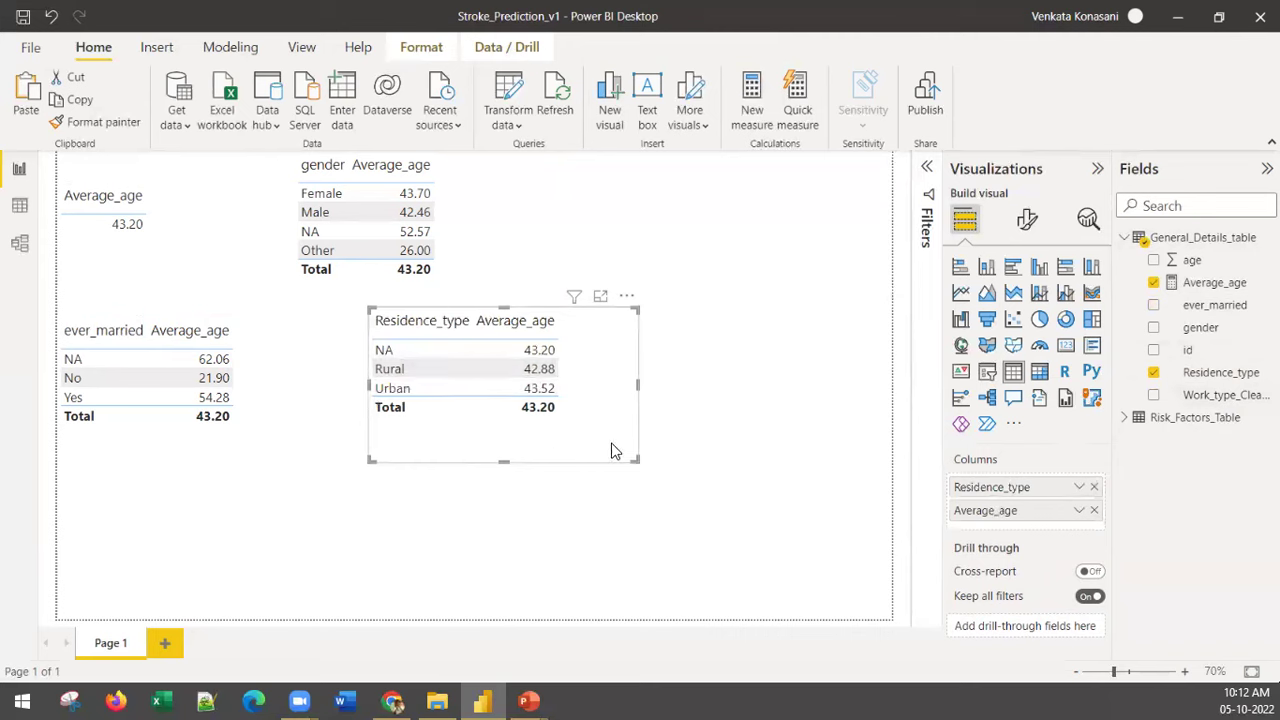
Step: Paste another copy of the Residence_type table at top right and remove Residence_type
{"action": "key", "text": "ctrl+c"}
{"action": "key", "text": "ctrl+v"}
{"action": "left_click_drag", "start_coordinate": [614, 451], "coordinate": [884, 338]}
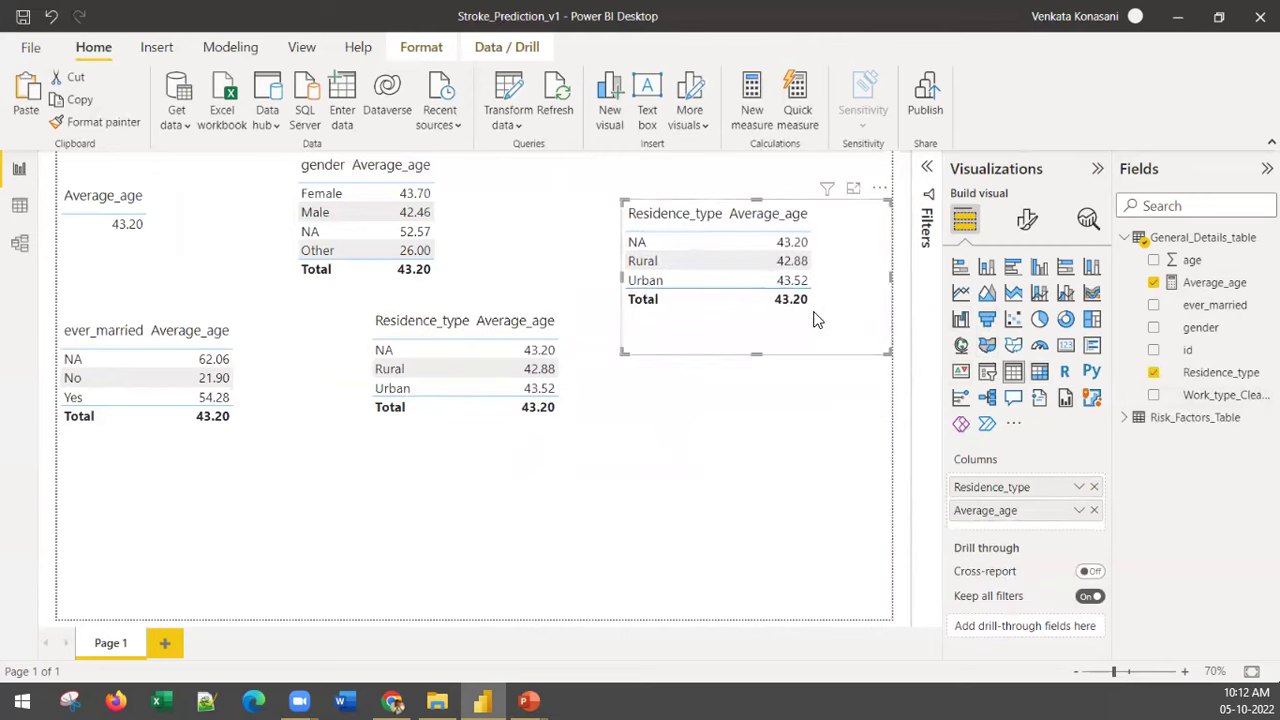
{"action": "left_click", "coordinate": [1094, 487]}
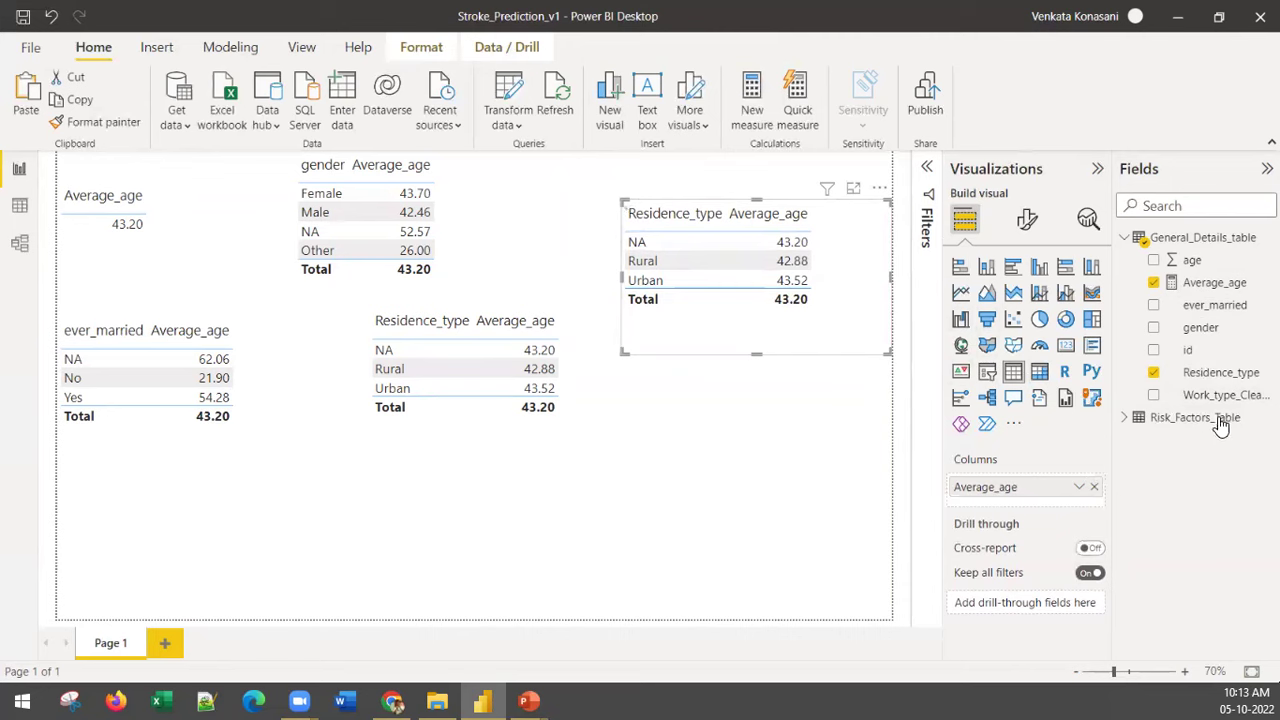
Step: Add Work_type_Cleaned to the top-right copy and enlarge it to show every row
{"action": "left_click_drag", "start_coordinate": [1222, 395], "coordinate": [1055, 485]}
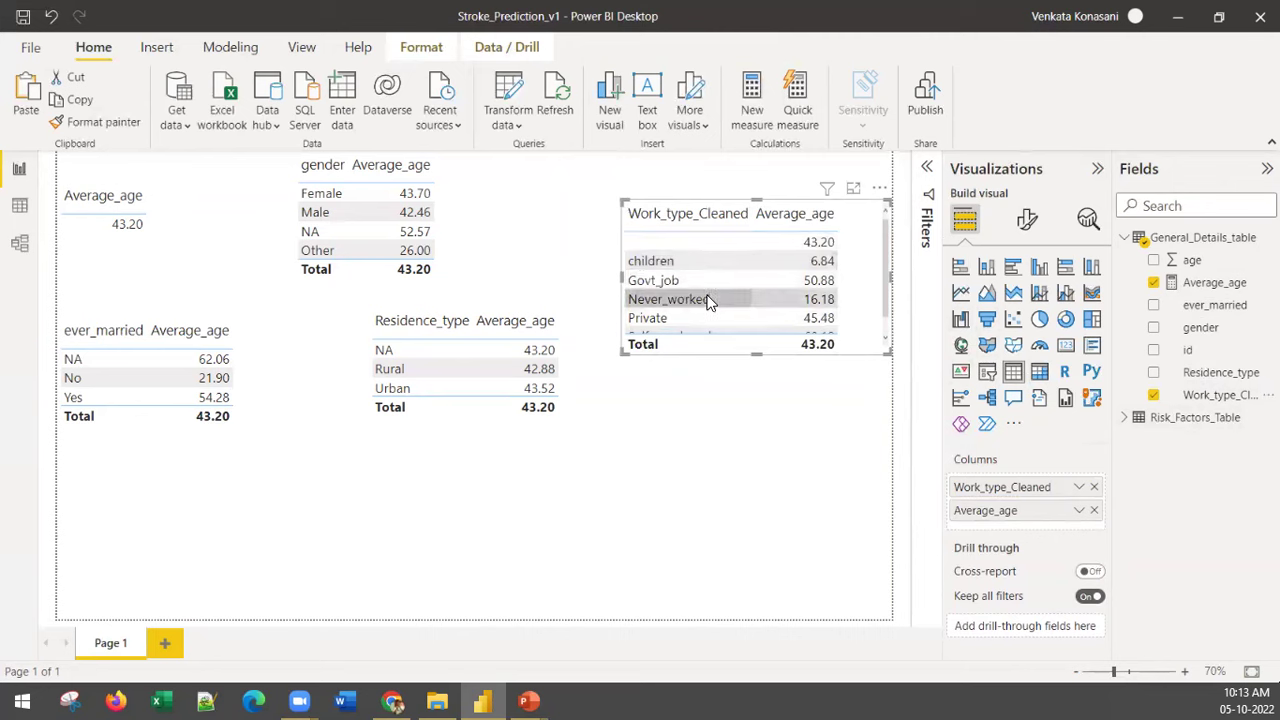
{"action": "scroll", "coordinate": [712, 310], "scroll_direction": "down", "scroll_amount": 1}
{"action": "left_click_drag", "start_coordinate": [756, 353], "coordinate": [744, 455]}
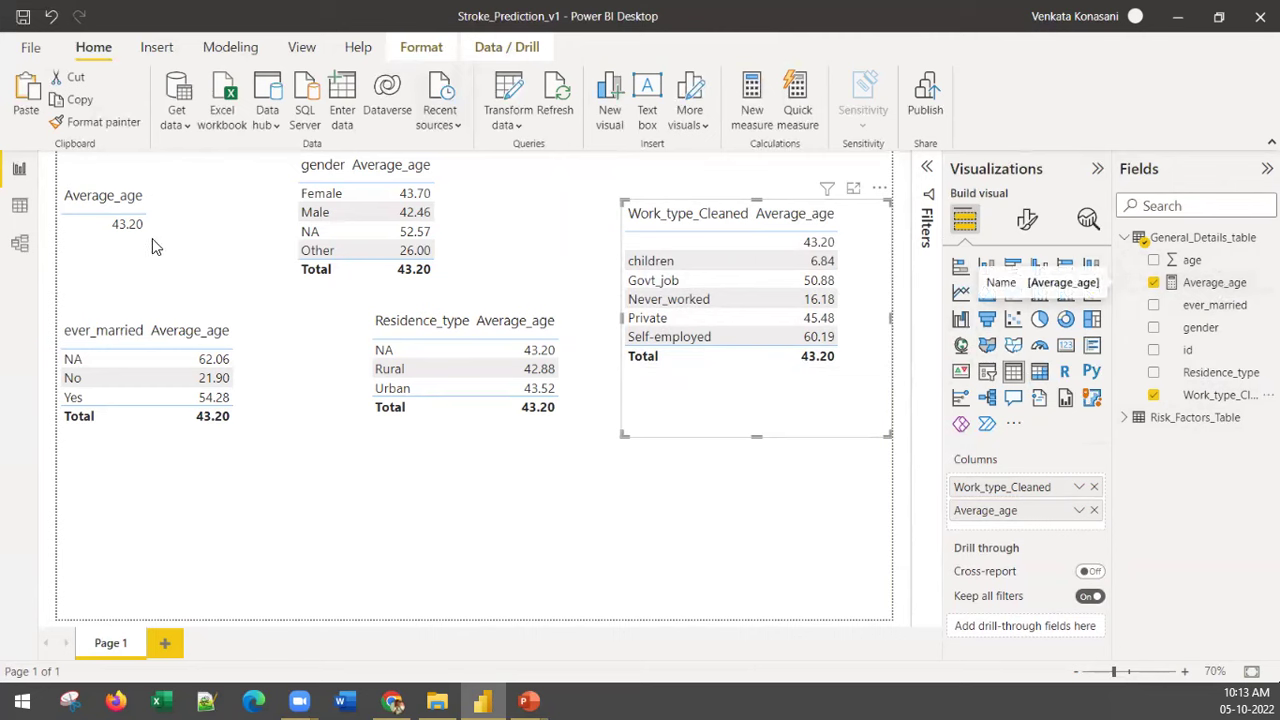
Step: Shift the Average_age card and place a narrower Residence_type table under the gender table
{"action": "left_click_drag", "start_coordinate": [168, 247], "coordinate": [190, 250]}
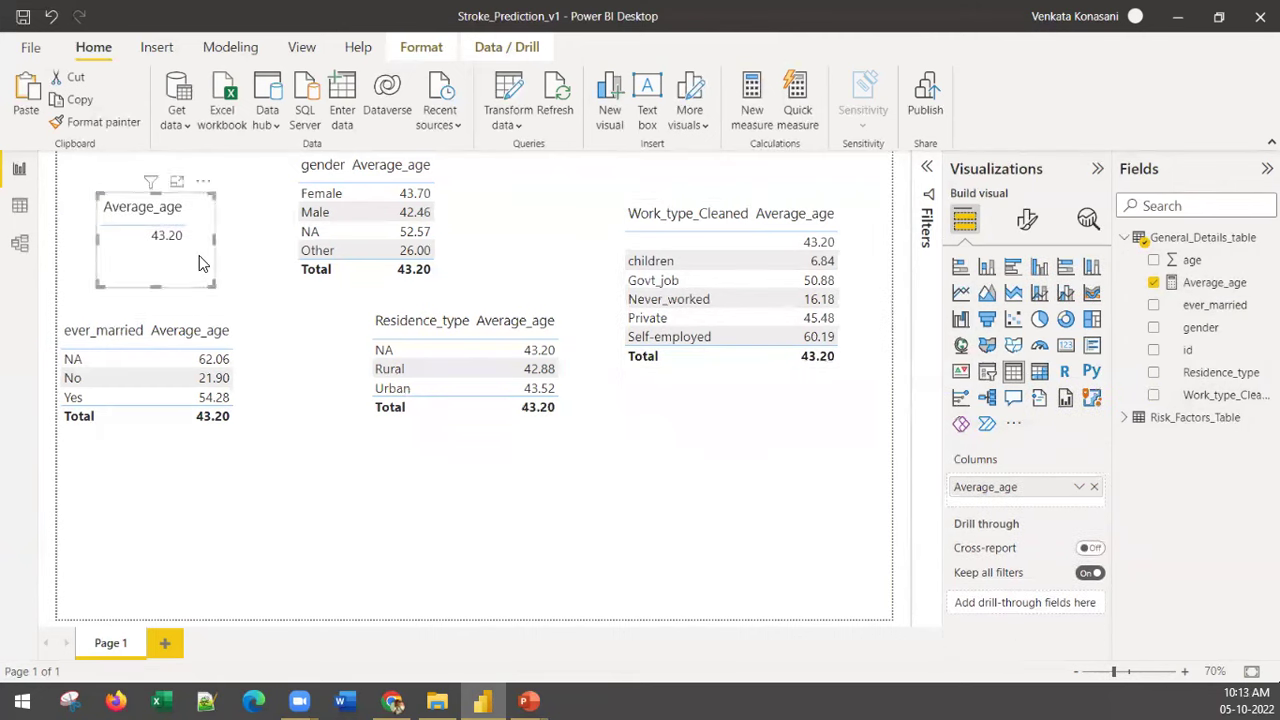
{"action": "left_click_drag", "start_coordinate": [437, 434], "coordinate": [410, 440]}
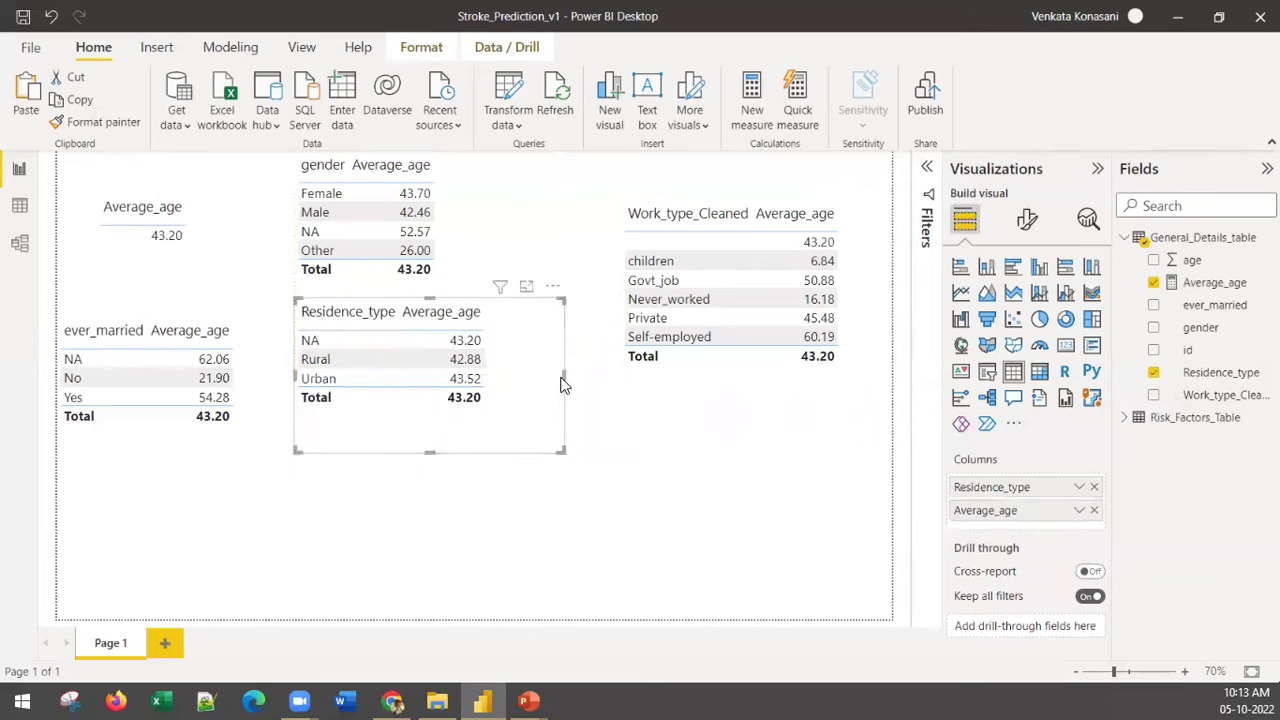
{"action": "left_click_drag", "start_coordinate": [563, 383], "coordinate": [530, 375]}
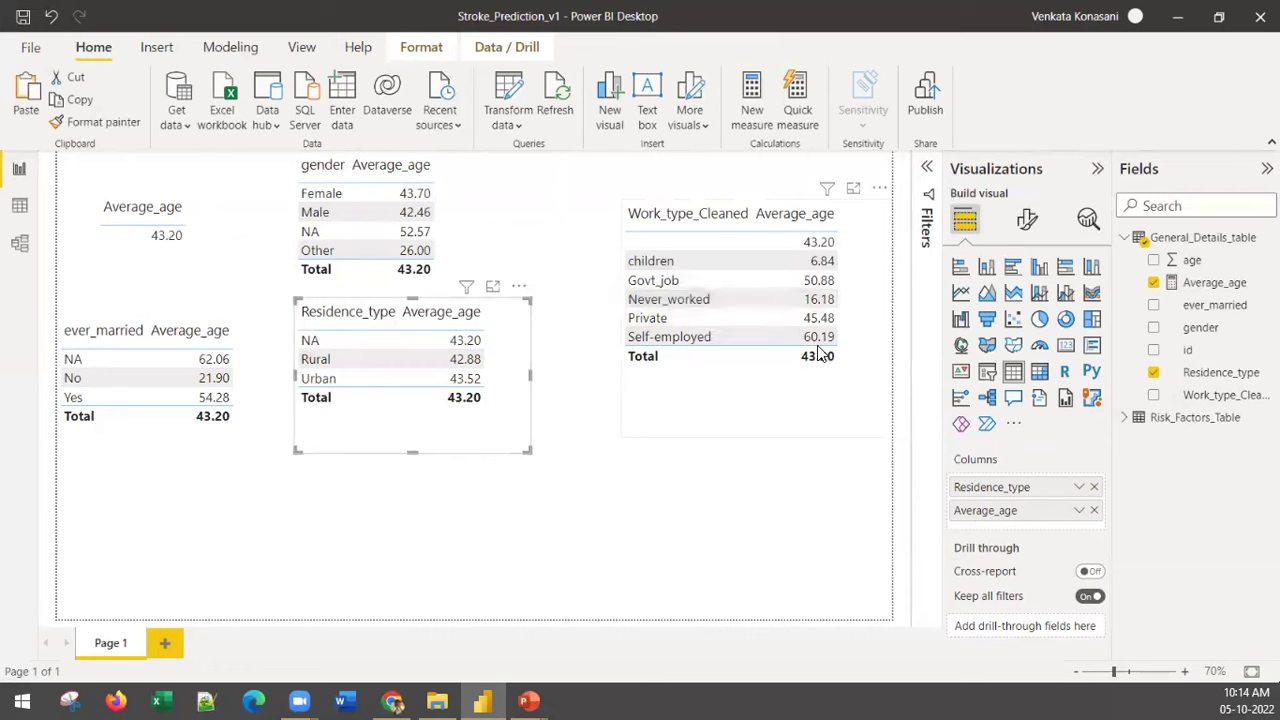
Step: Move the Work_type_Cleaned table to the top right and expand Risk_Factors_Table's fields
{"action": "left_click_drag", "start_coordinate": [784, 414], "coordinate": [759, 365]}
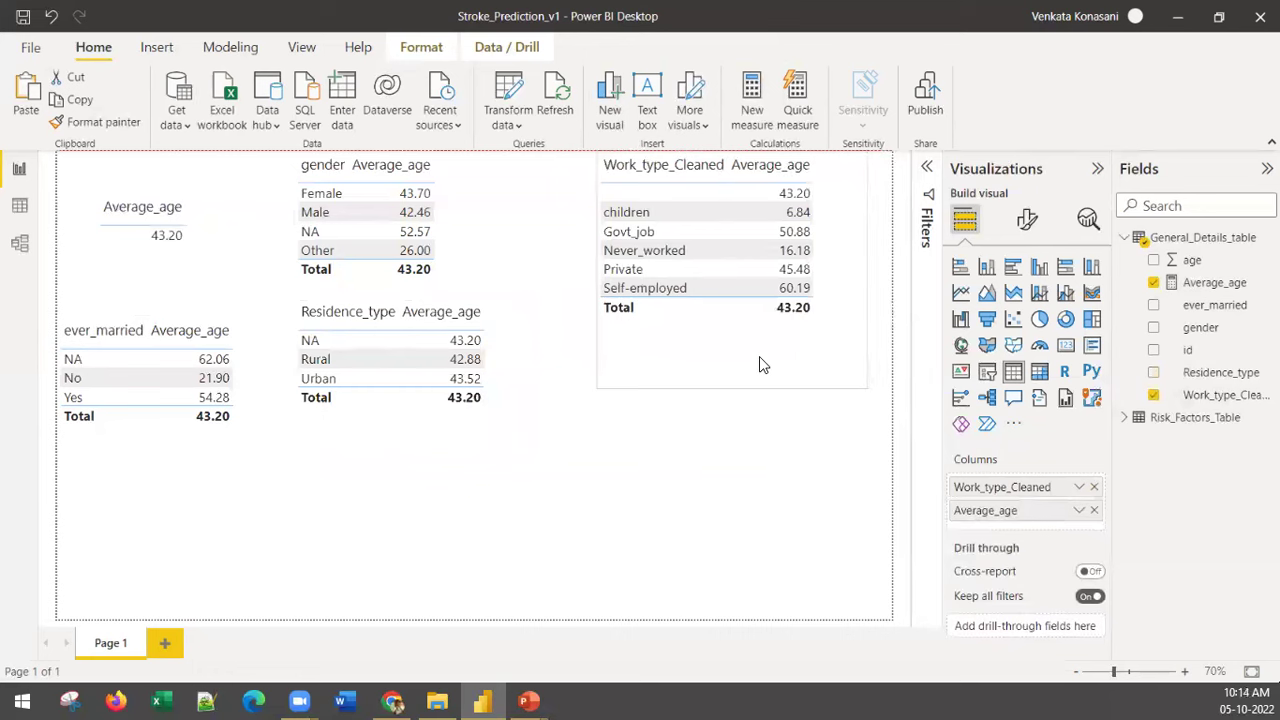
{"action": "left_click_drag", "start_coordinate": [536, 401], "coordinate": [502, 432]}
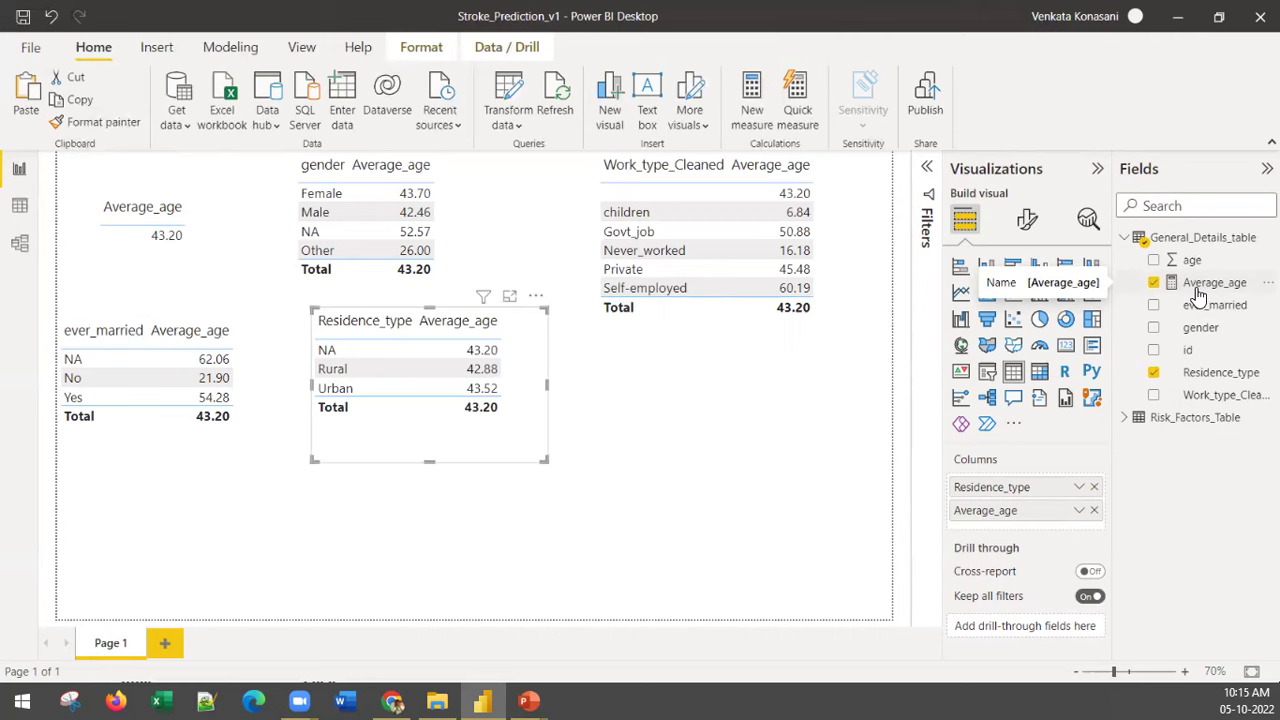
{"action": "left_click", "coordinate": [1124, 418]}
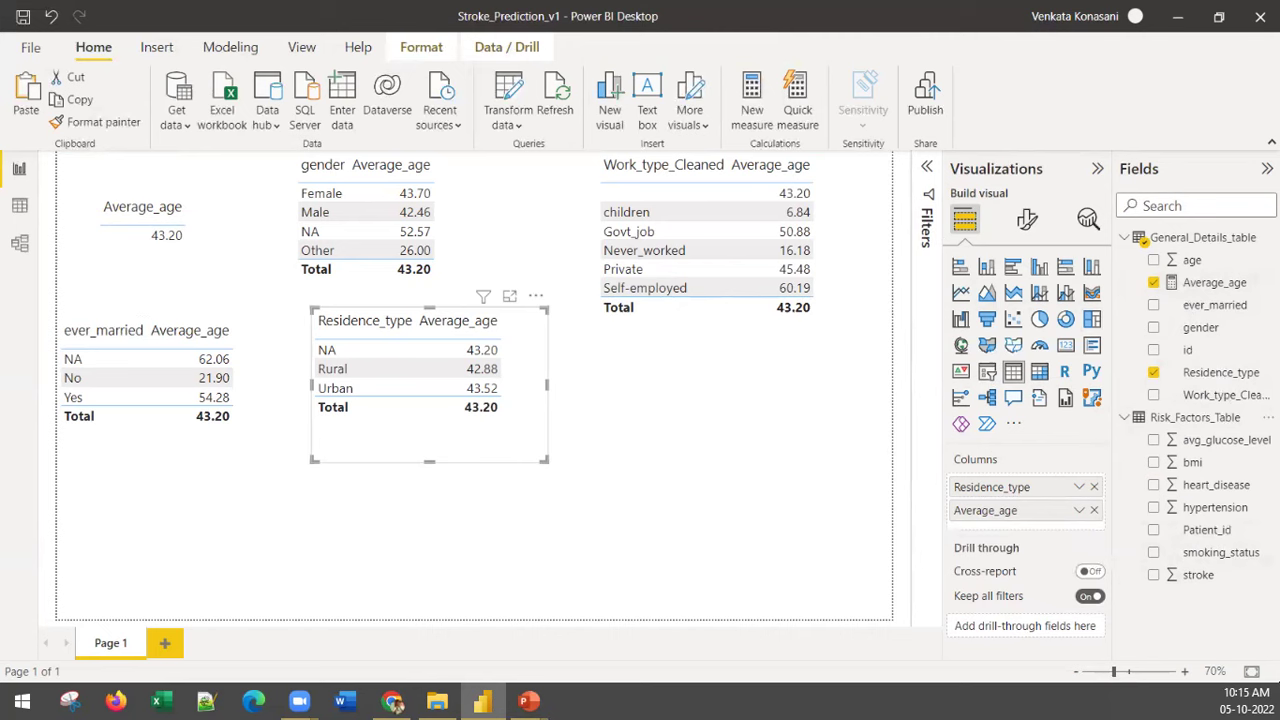
Step: Duplicate the Residence_type table and place the copy lower right on the page
{"action": "left_click", "coordinate": [828, 424]}
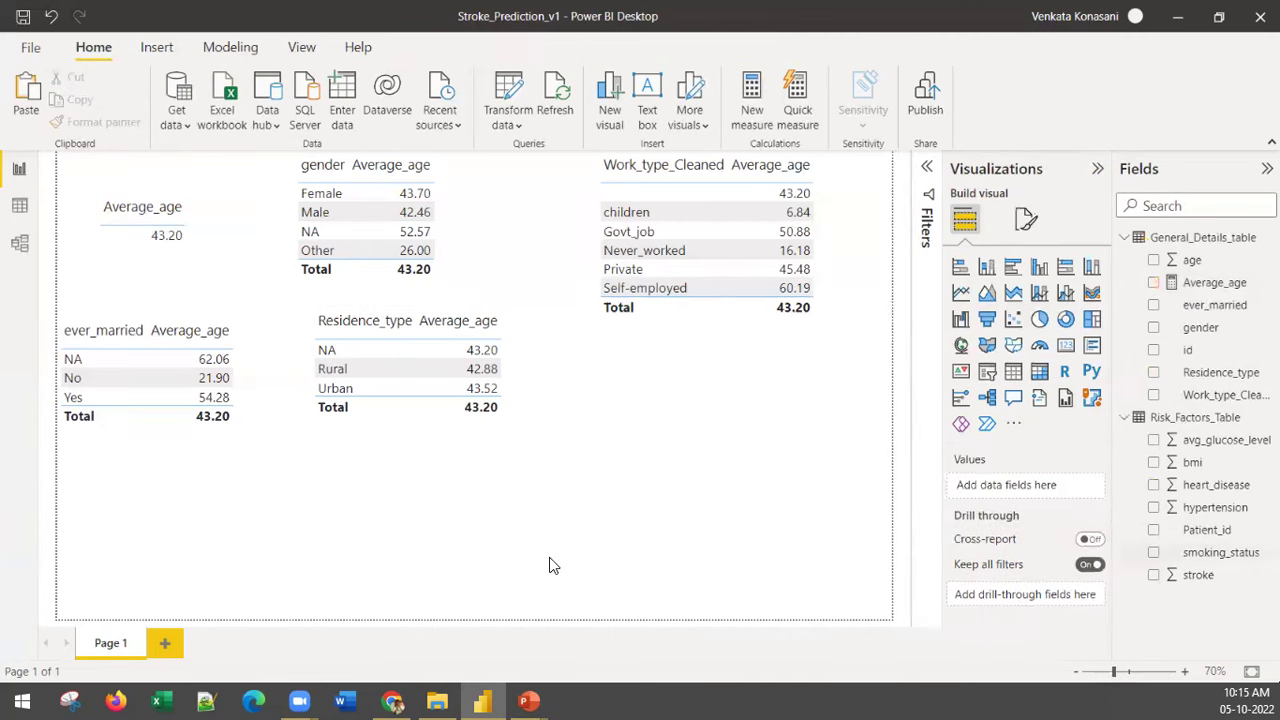
{"action": "left_click", "coordinate": [431, 436]}
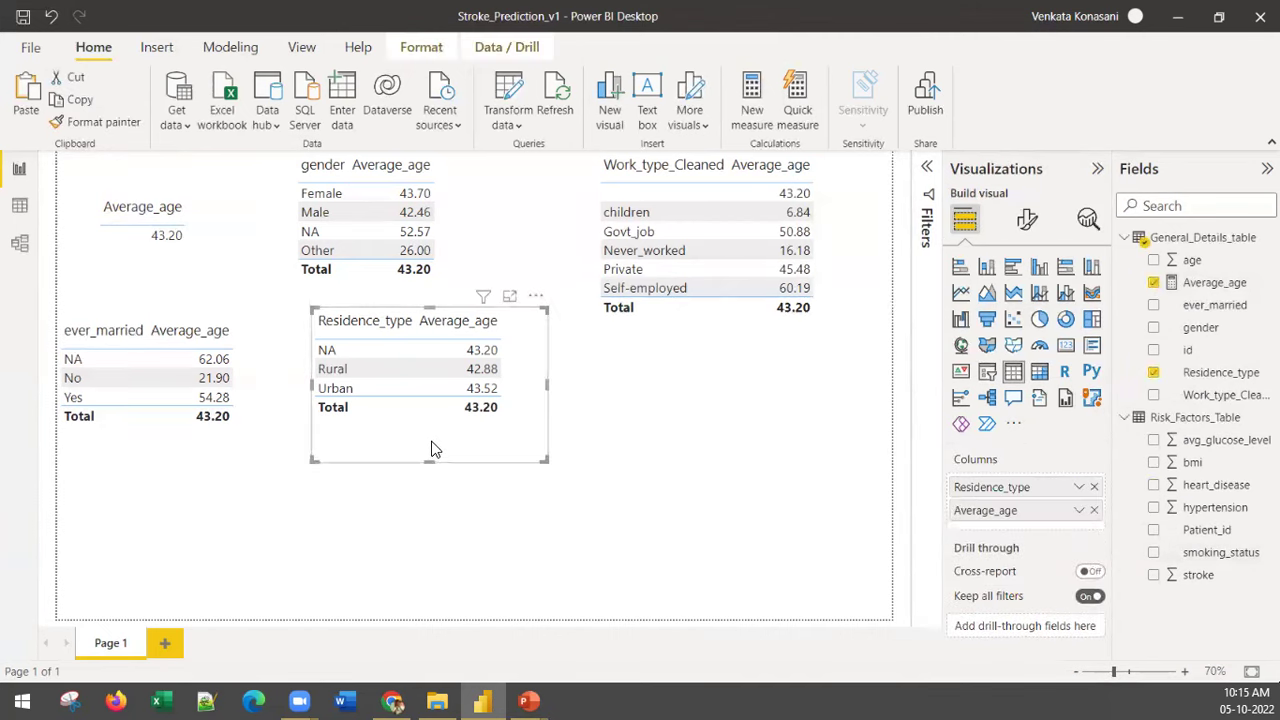
{"action": "key", "text": "ctrl+c"}
{"action": "key", "text": "ctrl+v"}
{"action": "left_click_drag", "start_coordinate": [780, 531], "coordinate": [737, 532]}
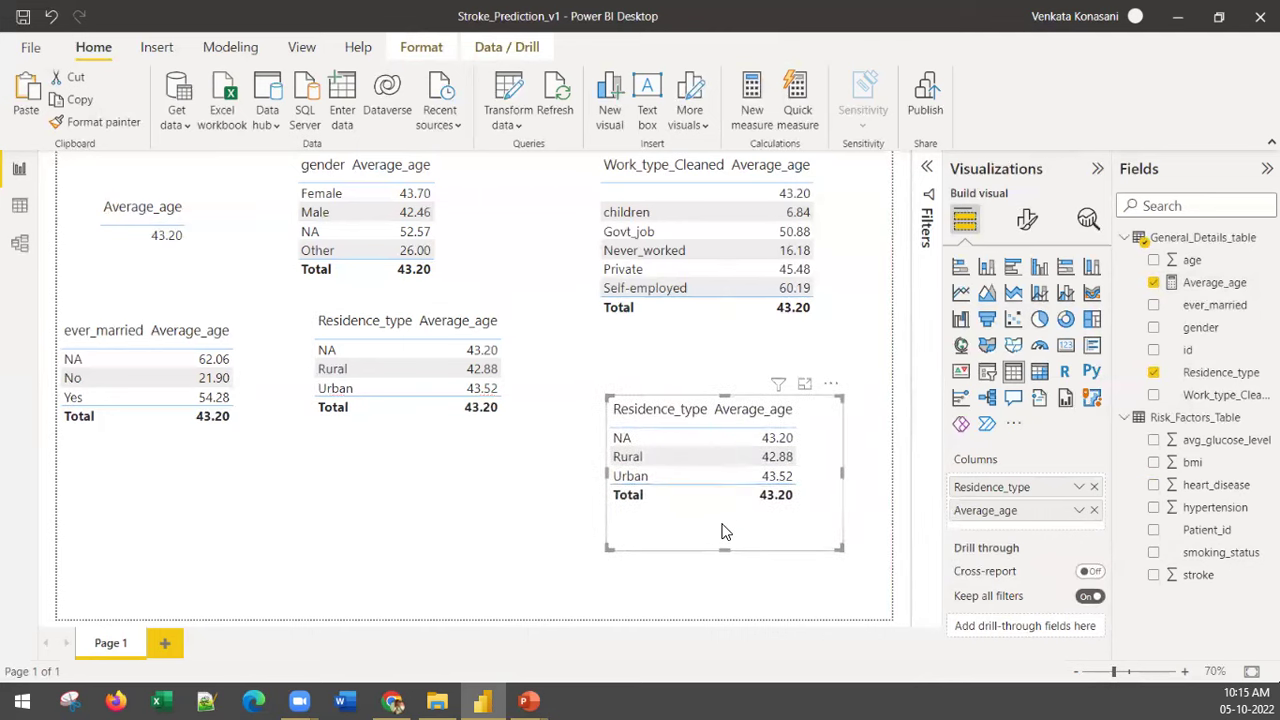
Step: Swap Residence_type for smoking_status, list it before Average_age, and enlarge the table
{"action": "left_click", "coordinate": [1094, 487]}
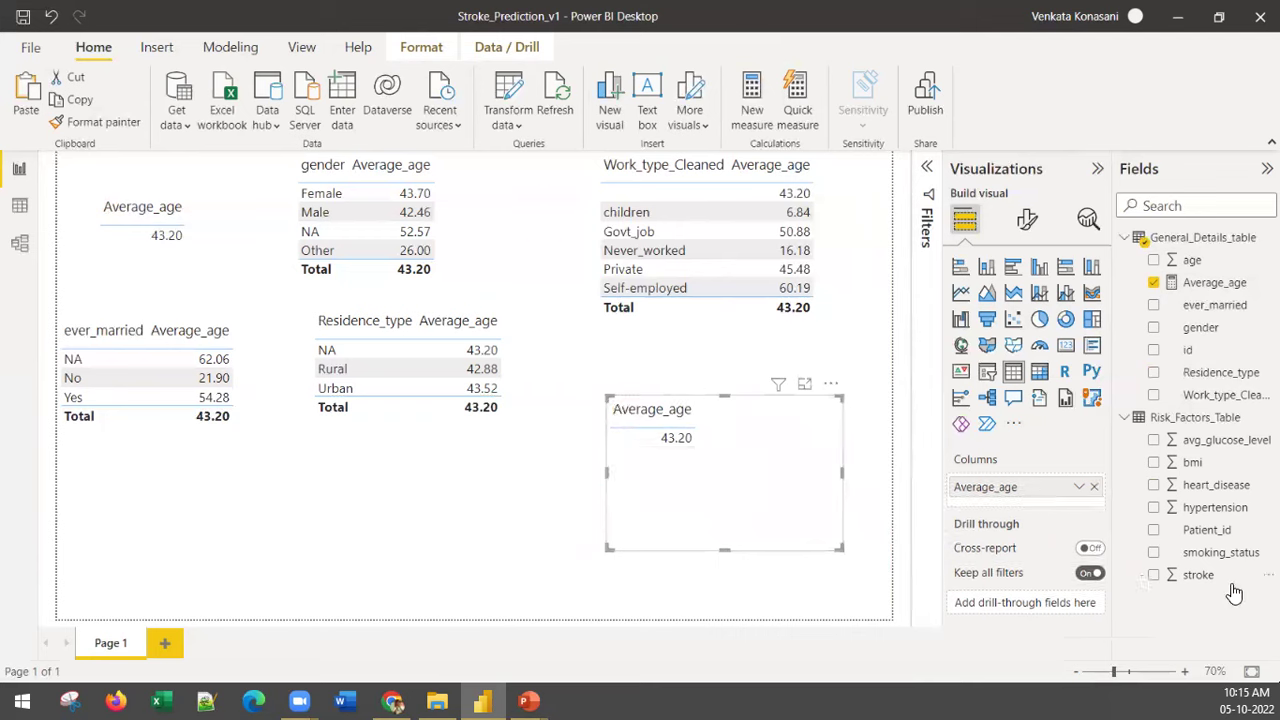
{"action": "left_click_drag", "start_coordinate": [1225, 553], "coordinate": [753, 491]}
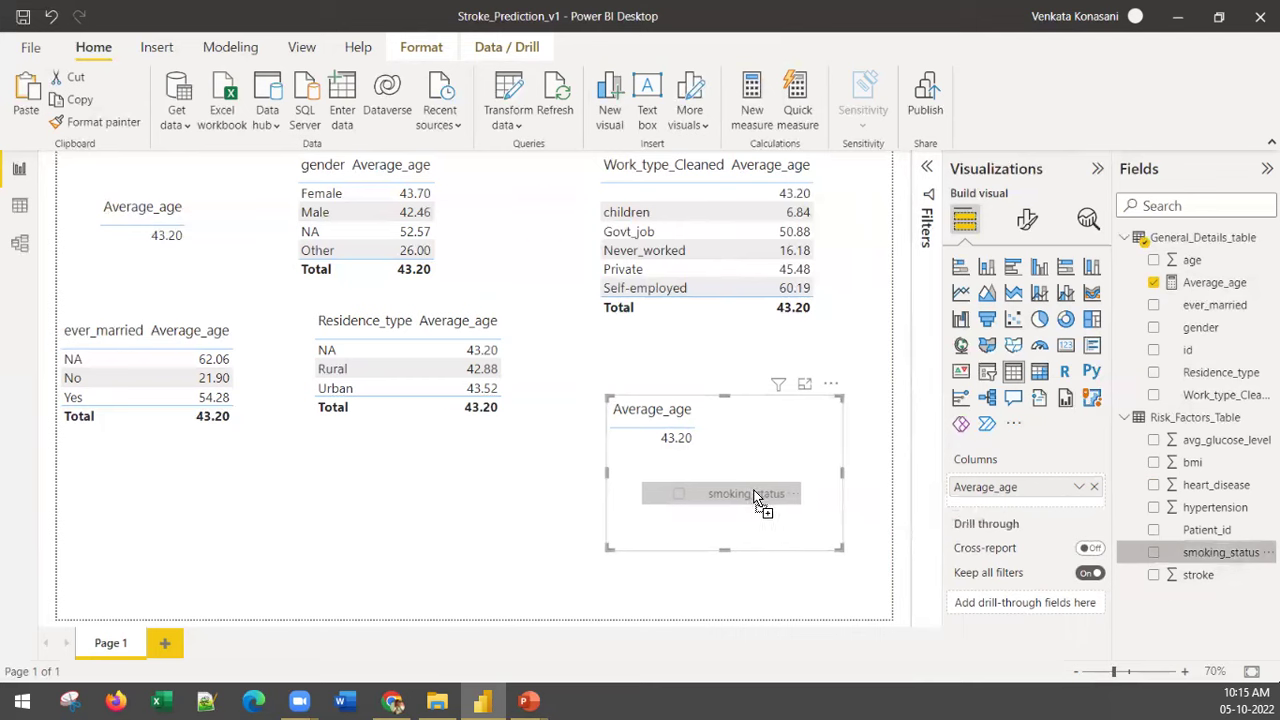
{"action": "left_click_drag", "start_coordinate": [753, 491], "coordinate": [748, 493]}
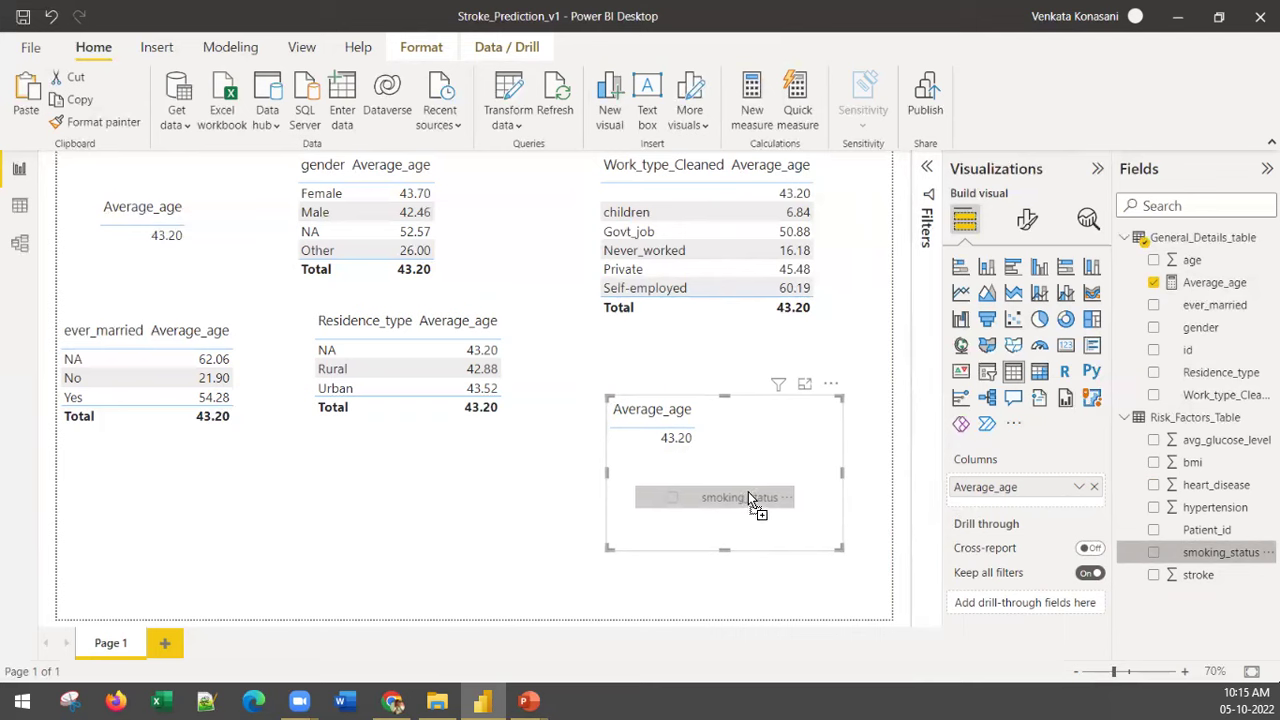
{"action": "left_click_drag", "start_coordinate": [748, 497], "coordinate": [746, 497]}
{"action": "left_click_drag", "start_coordinate": [746, 497], "coordinate": [745, 500]}
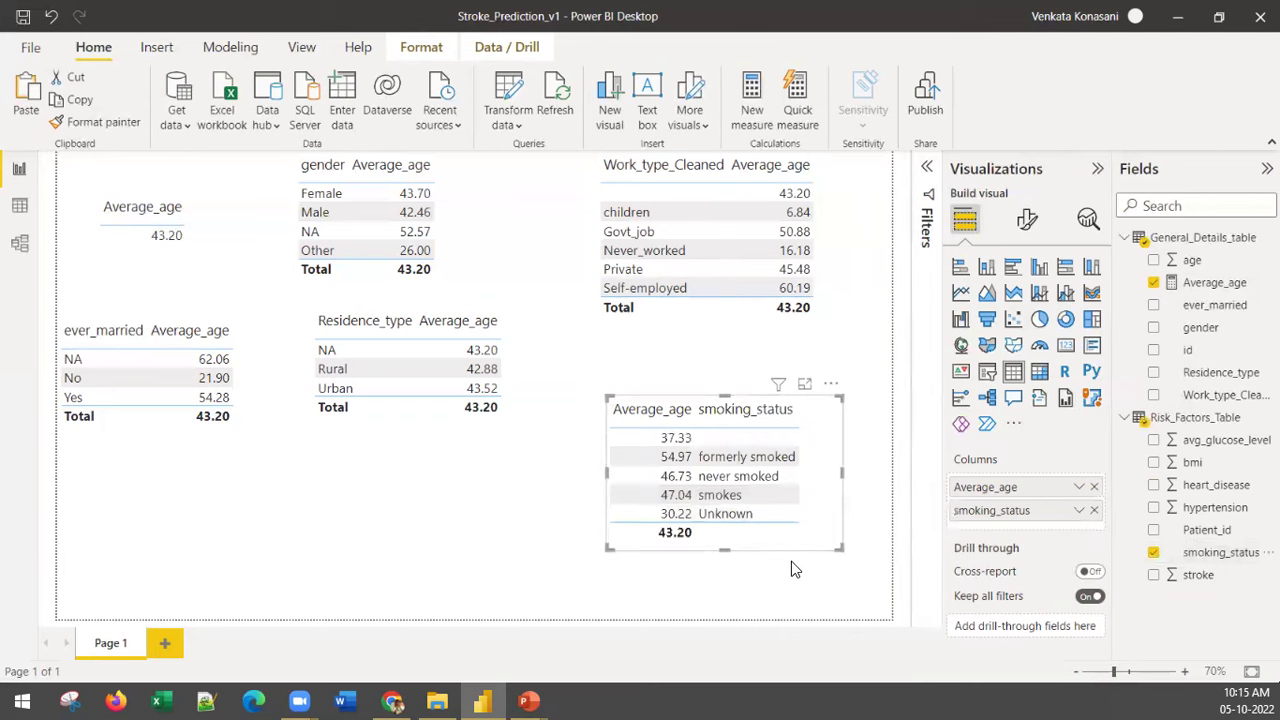
{"action": "mouse_move", "coordinate": [1030, 511]}
{"action": "left_mouse_down"}
{"action": "mouse_move", "coordinate": [1027, 495]}
{"action": "mouse_move", "coordinate": [1016, 533]}
{"action": "mouse_move", "coordinate": [1025, 497]}
{"action": "mouse_move", "coordinate": [1036, 533]}
{"action": "left_mouse_up"}
{"action": "left_click_drag", "start_coordinate": [605, 410], "coordinate": [575, 371]}
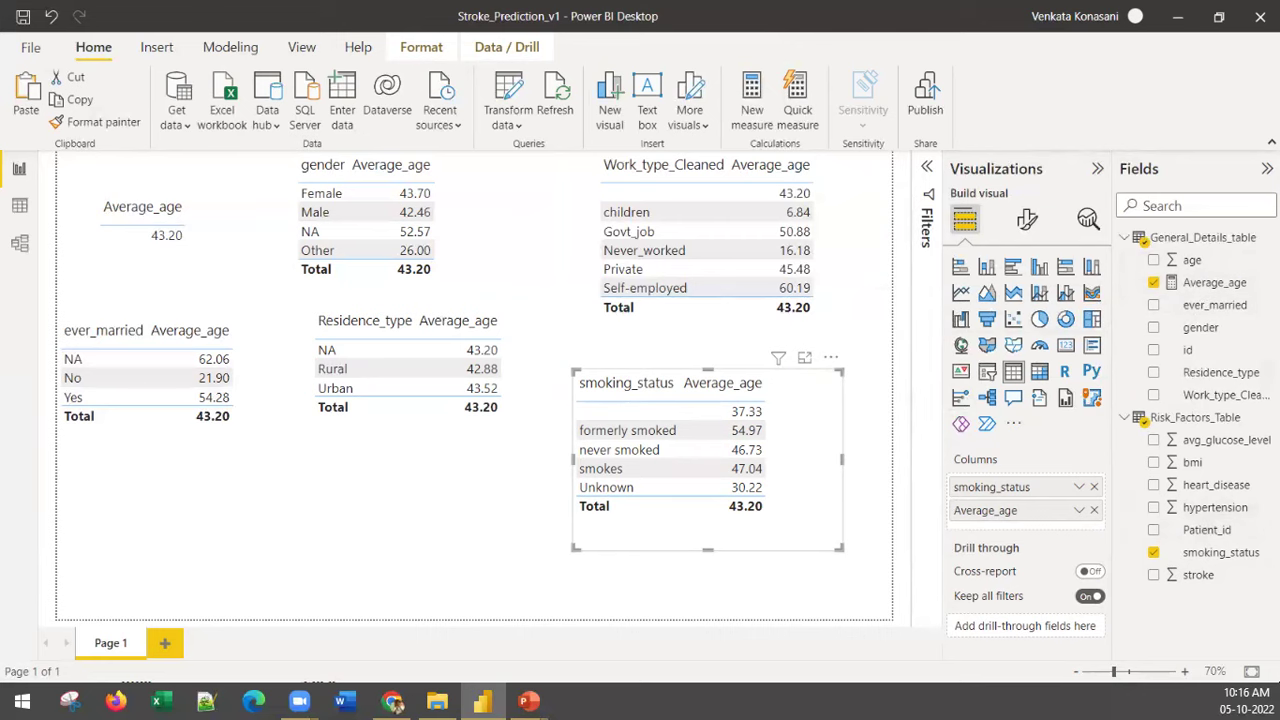
{"action": "left_click", "coordinate": [19, 243]}
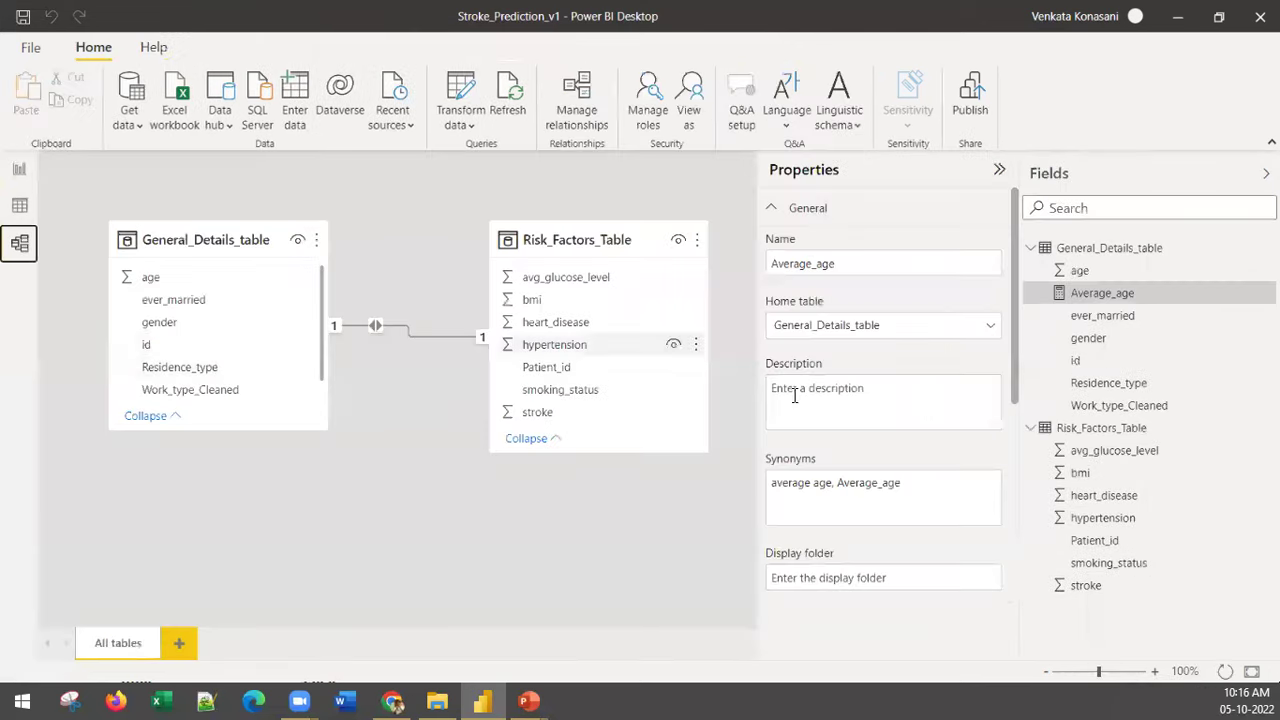
{"action": "left_click", "coordinate": [19, 168]}
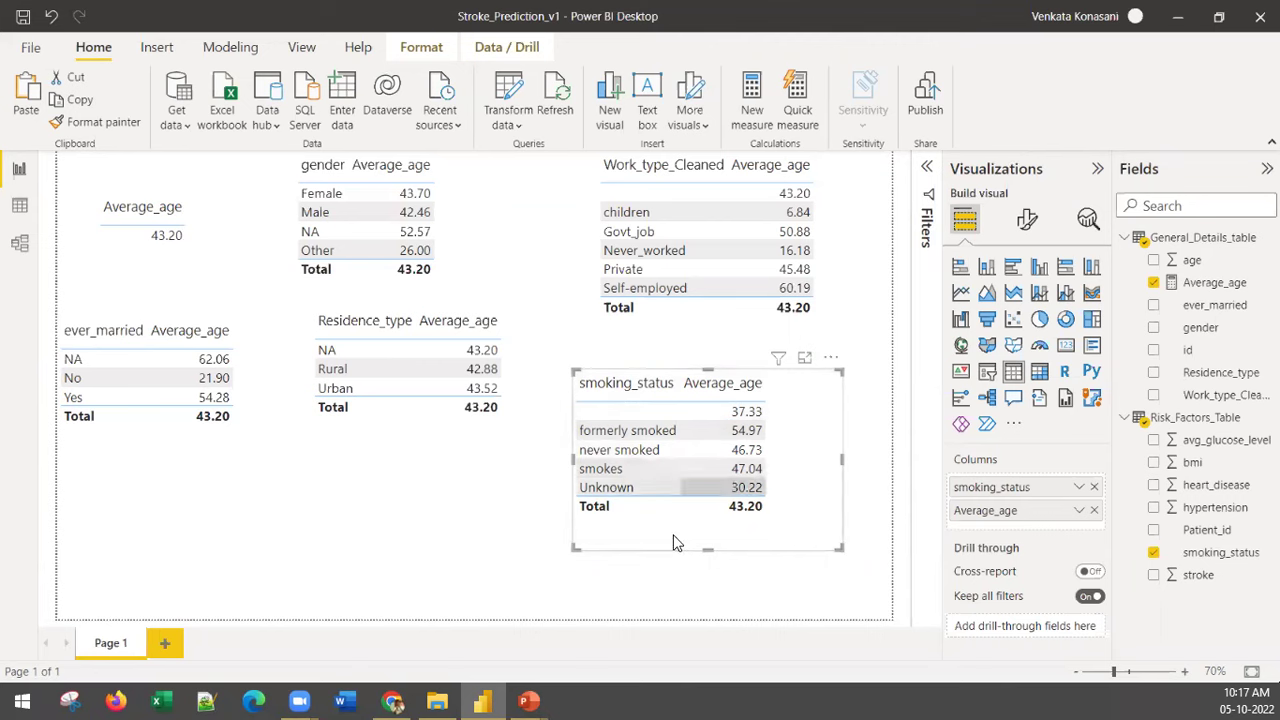
Step: Nudge the smoking_status, Residence_type and ever_married tables and move the Average_age card up-left
{"action": "mouse_move", "coordinate": [686, 528]}
{"action": "left_mouse_down"}
{"action": "mouse_move", "coordinate": [677, 536]}
{"action": "mouse_move", "coordinate": [697, 523]}
{"action": "left_mouse_up"}
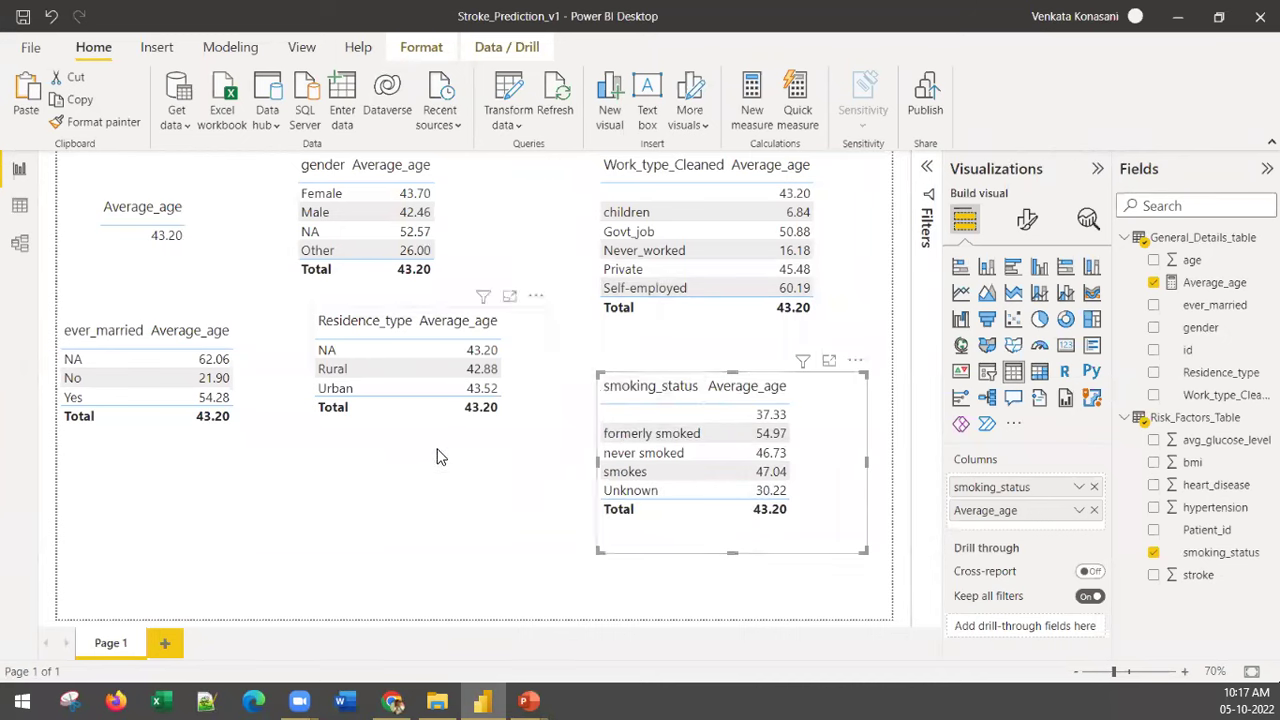
{"action": "left_click_drag", "start_coordinate": [437, 457], "coordinate": [420, 452]}
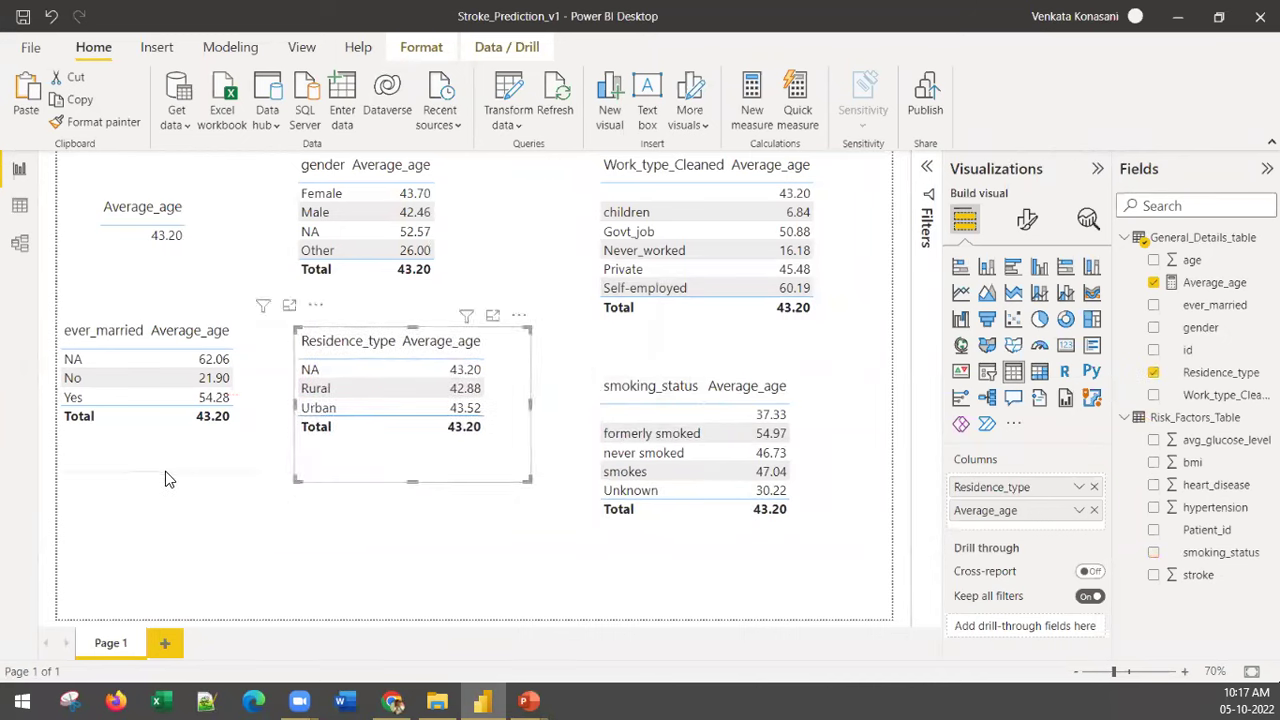
{"action": "left_click_drag", "start_coordinate": [165, 478], "coordinate": [165, 489]}
{"action": "left_click_drag", "start_coordinate": [206, 264], "coordinate": [167, 253]}
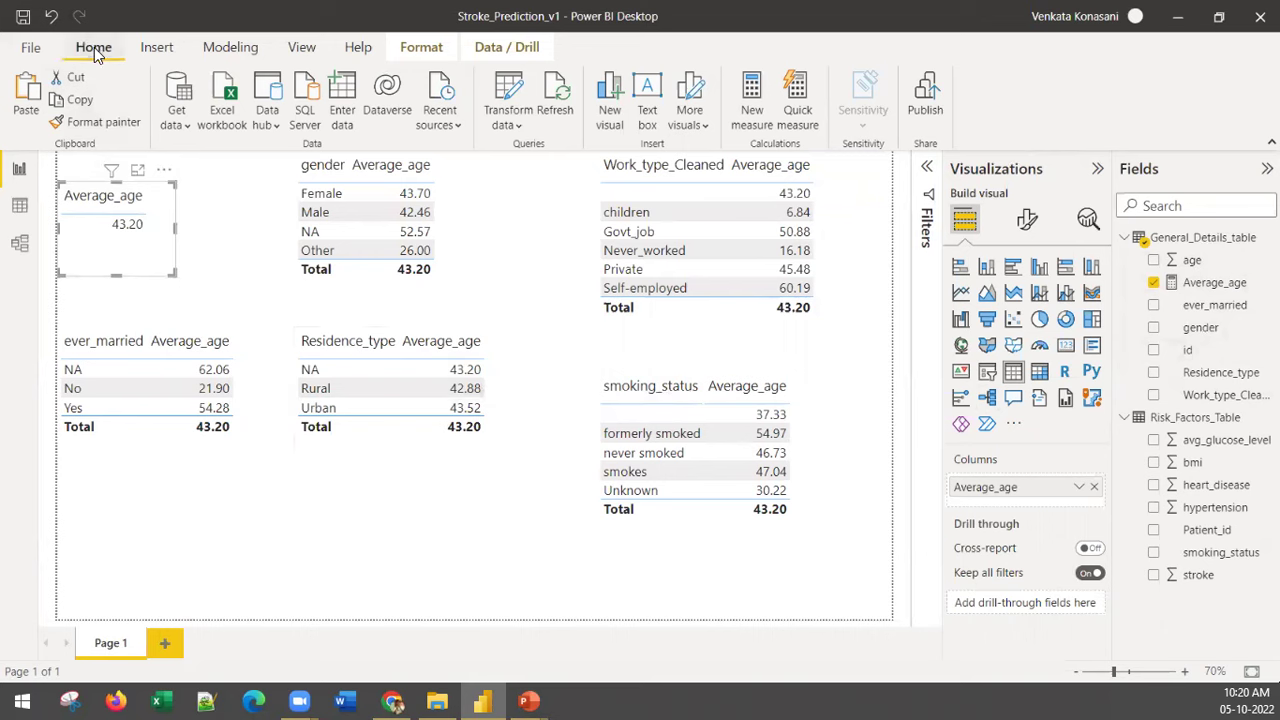
{"action": "left_click", "coordinate": [342, 100]}
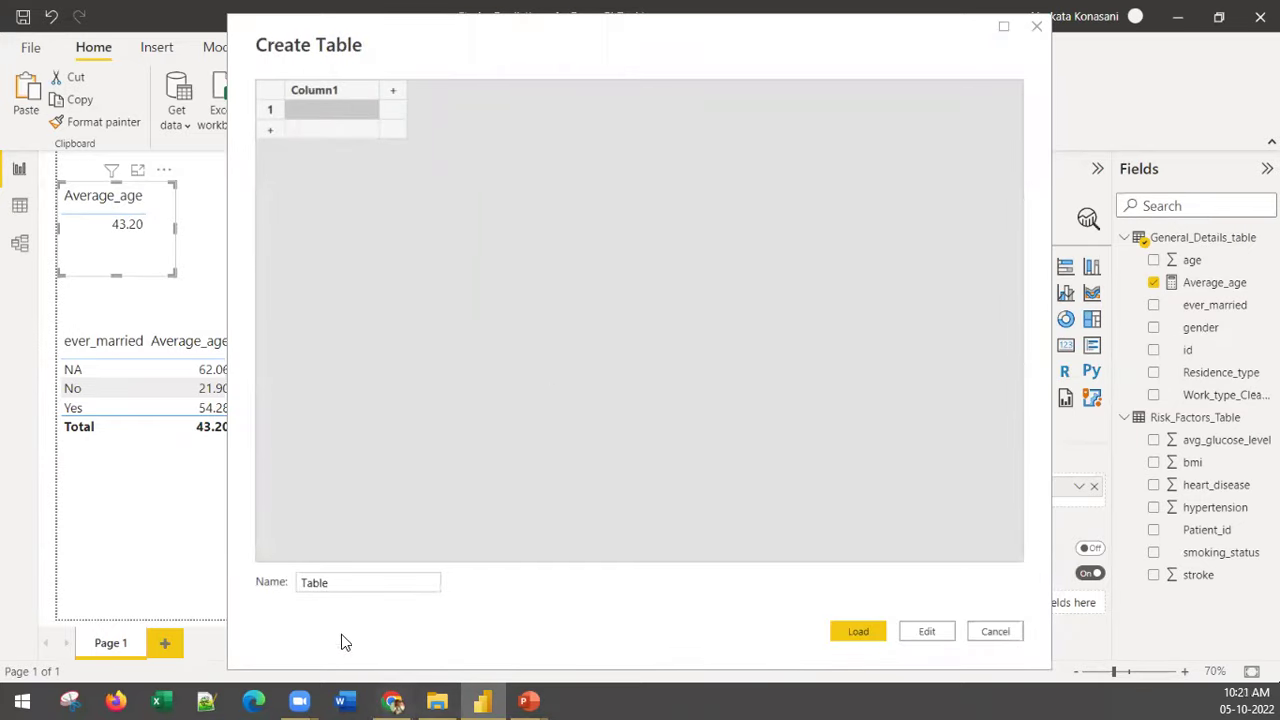
Step: Rename the entered-data table from Table to All_measures and load it
{"action": "left_click_drag", "start_coordinate": [350, 581], "coordinate": [256, 570]}
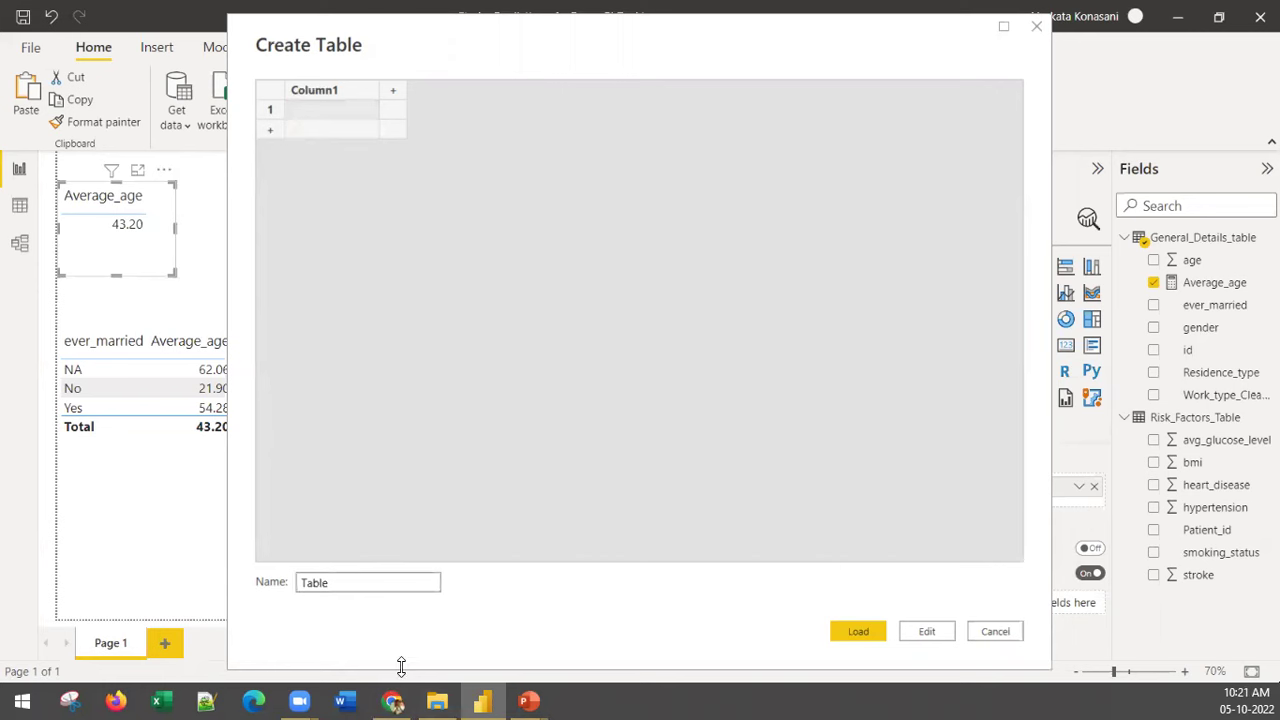
{"action": "left_click_drag", "start_coordinate": [354, 584], "coordinate": [167, 562]}
{"action": "type", "text": "All_measures"}
{"action": "left_click", "coordinate": [872, 634]}
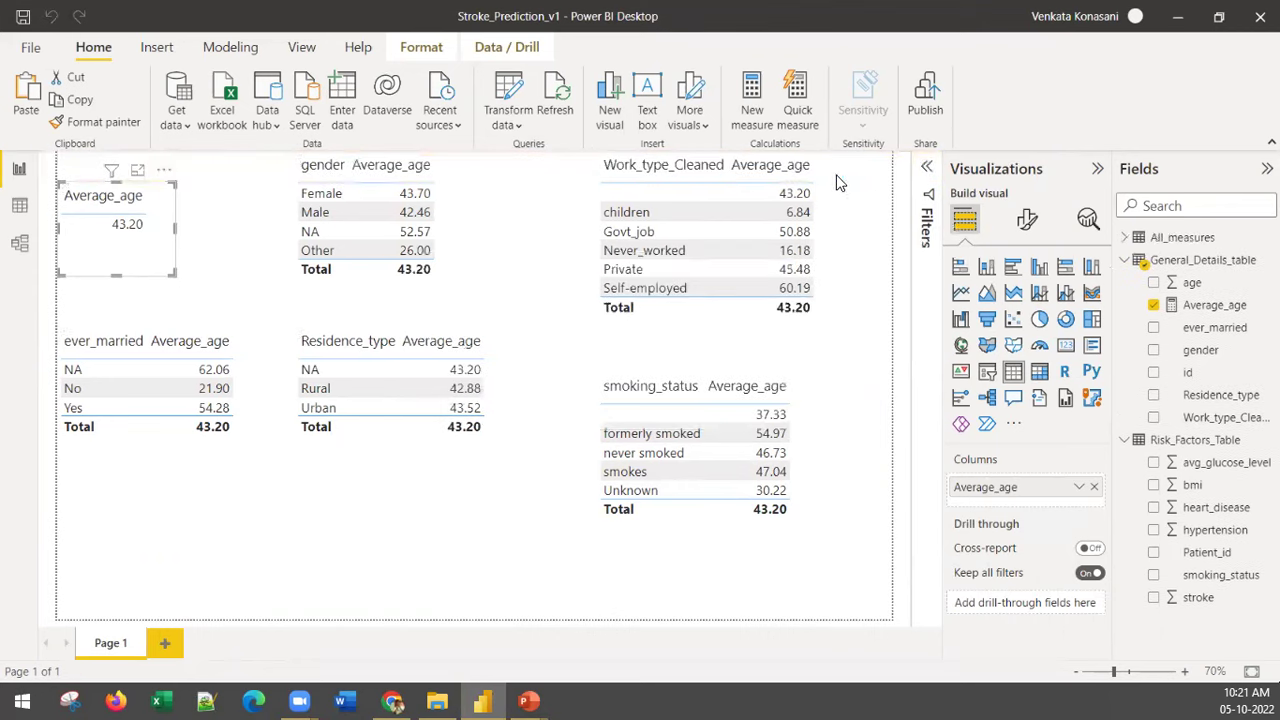
Step: Expand All_measures and repeatedly try dragging the Average_age measure into it
{"action": "left_click", "coordinate": [1126, 240]}
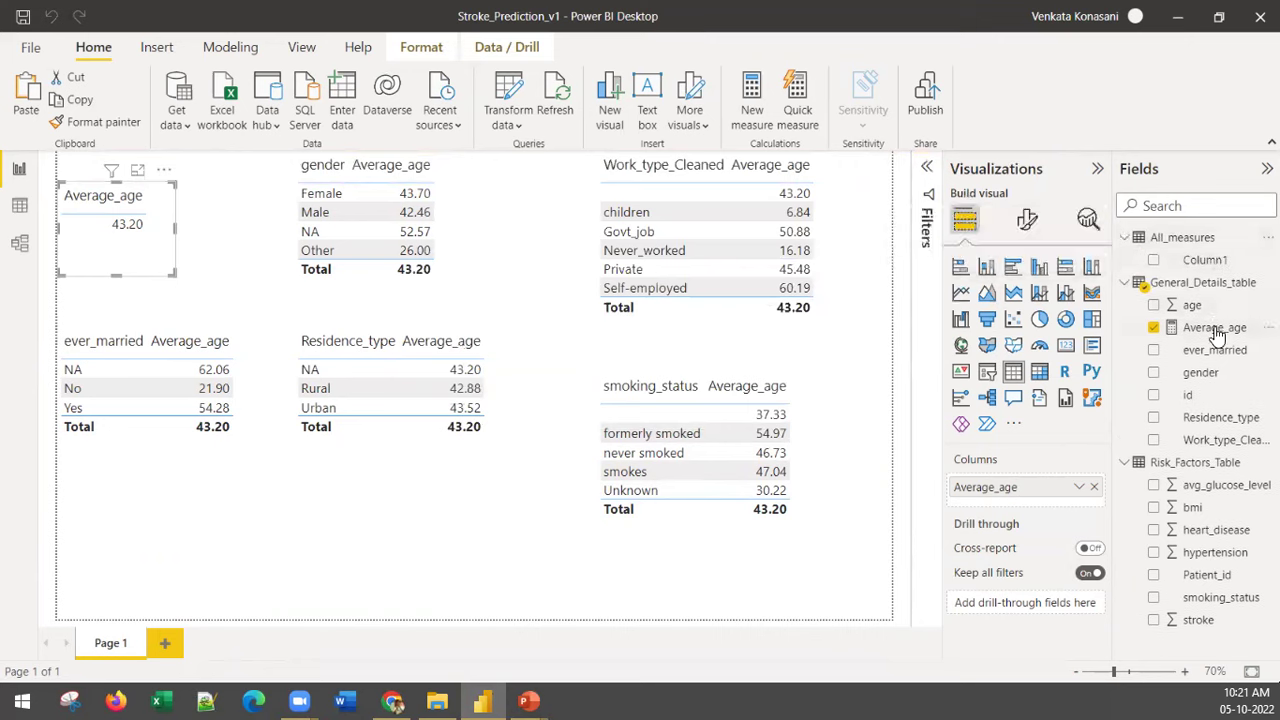
{"action": "left_click_drag", "start_coordinate": [1215, 330], "coordinate": [1213, 265]}
{"action": "left_click_drag", "start_coordinate": [1211, 327], "coordinate": [1205, 247]}
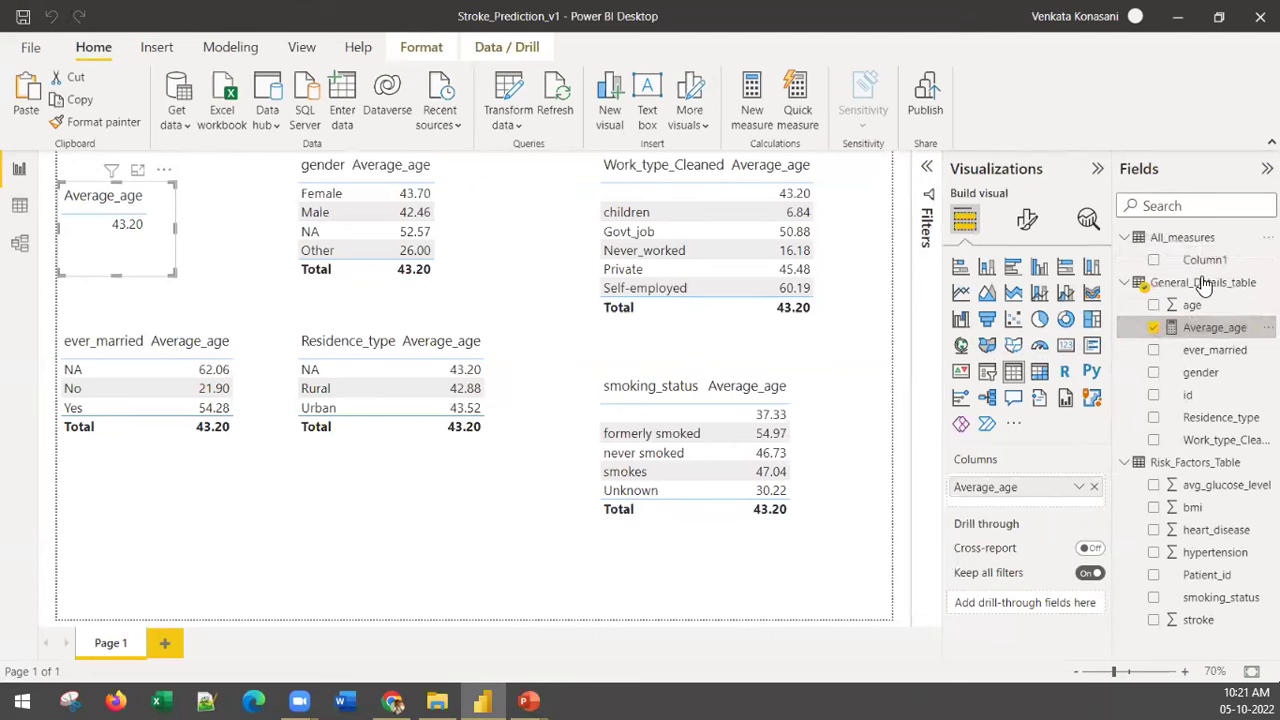
{"action": "left_click", "coordinate": [1155, 329]}
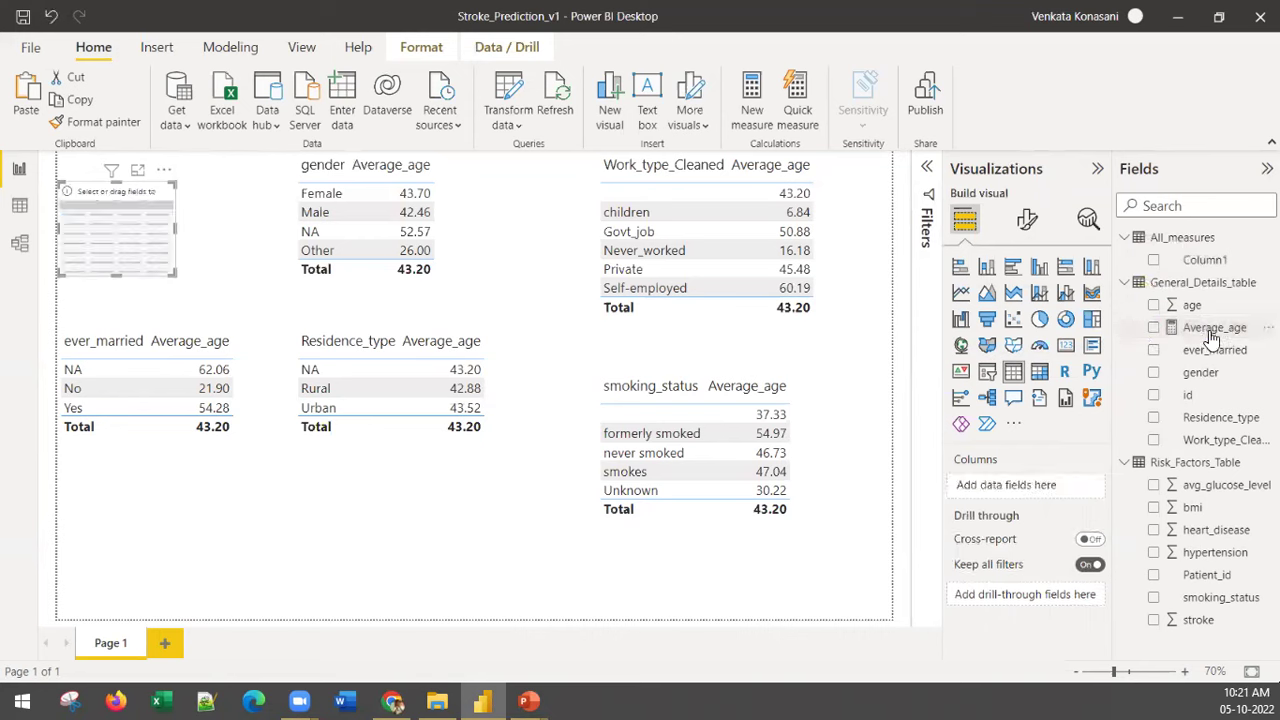
{"action": "left_click", "coordinate": [1155, 329]}
{"action": "left_click_drag", "start_coordinate": [1211, 327], "coordinate": [1205, 255]}
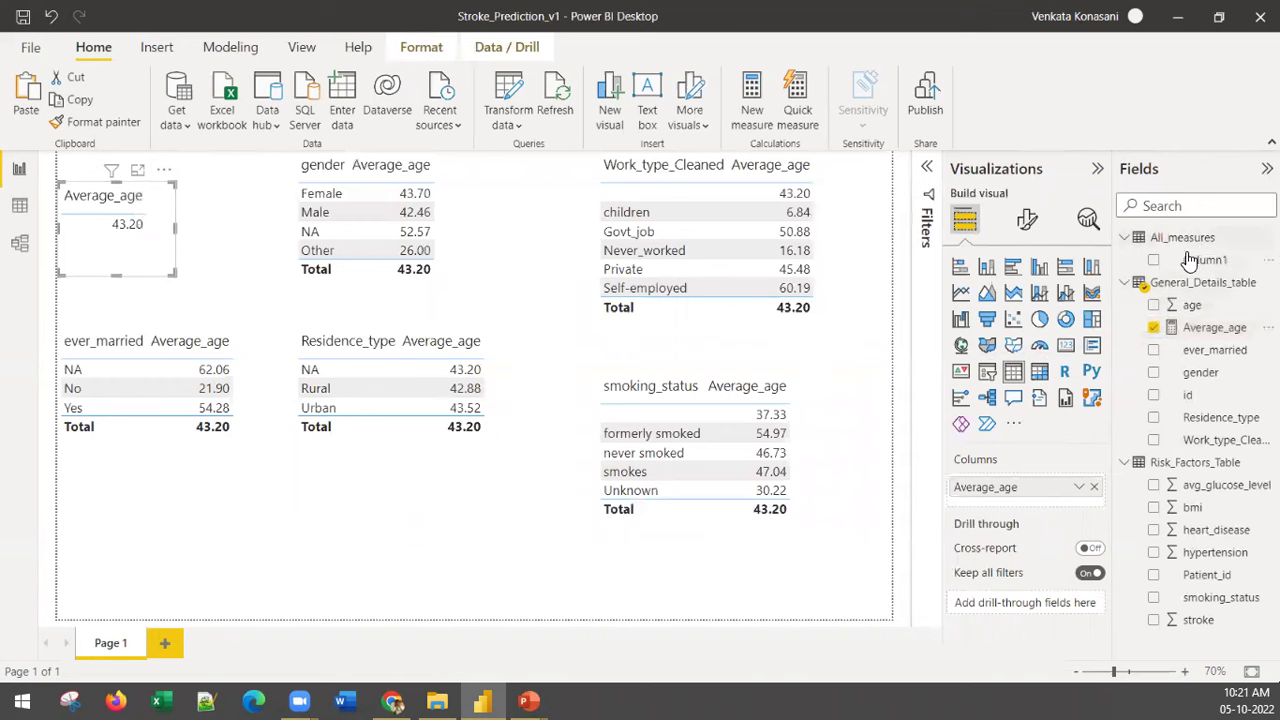
{"action": "left_click", "coordinate": [1268, 327]}
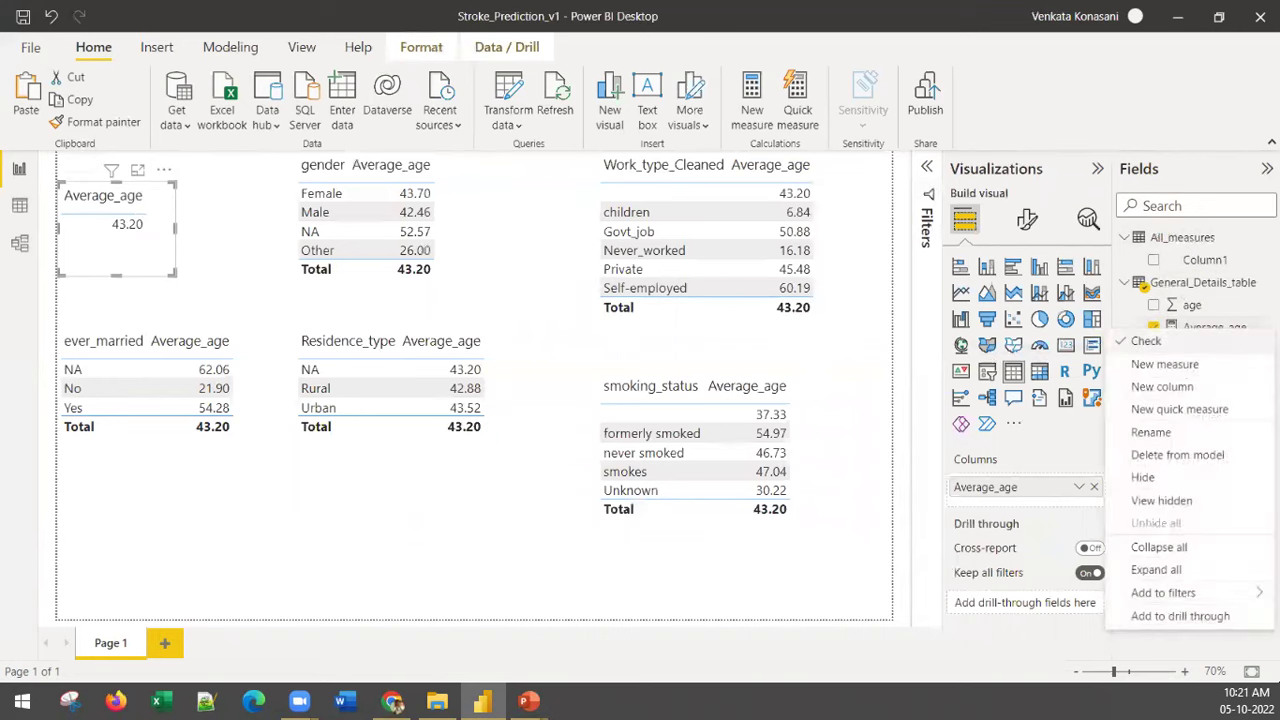
Step: Select Average_age and set its home table to All_measures
{"action": "left_click", "coordinate": [1205, 313]}
{"action": "left_click", "coordinate": [1214, 328]}
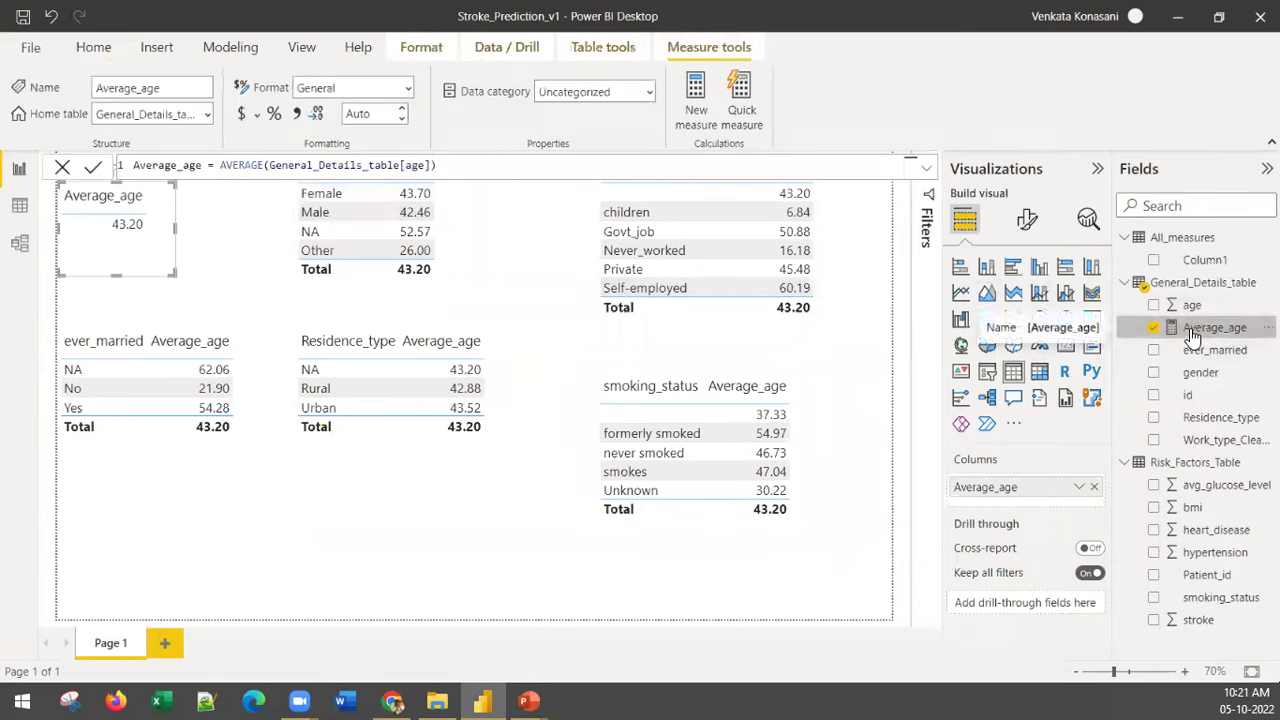
{"action": "left_click", "coordinate": [209, 116]}
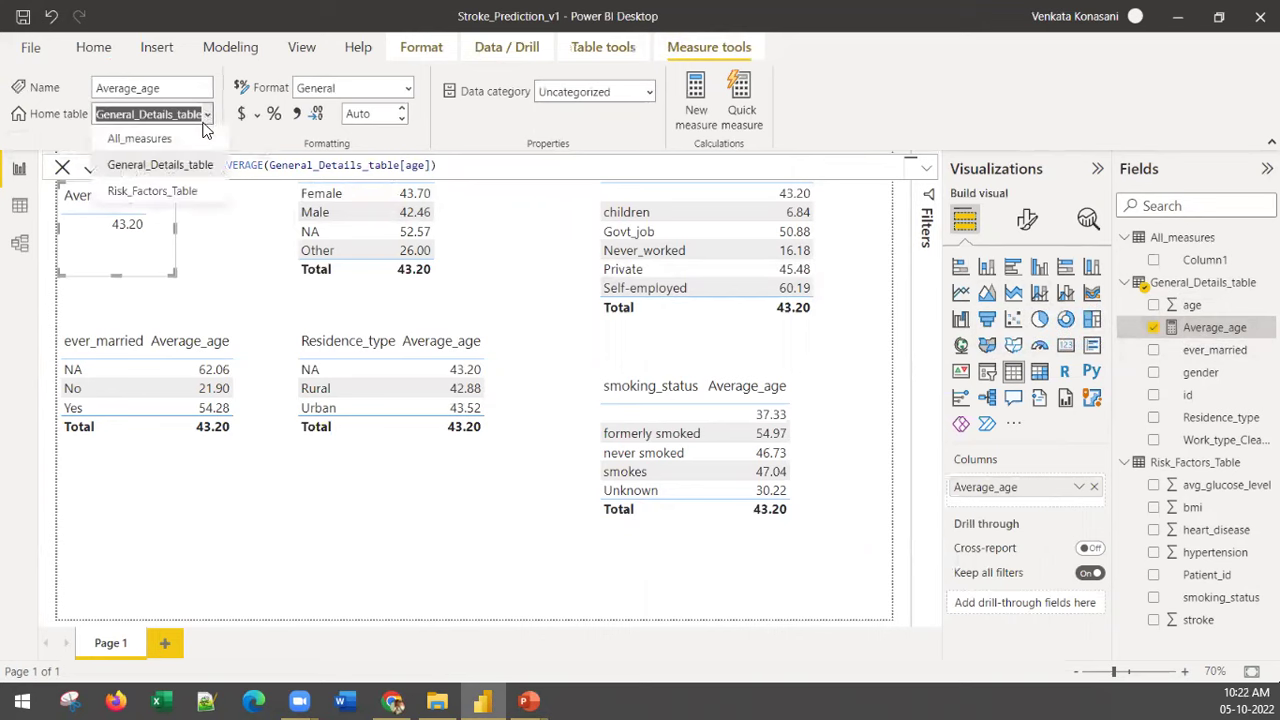
{"action": "left_click", "coordinate": [167, 126]}
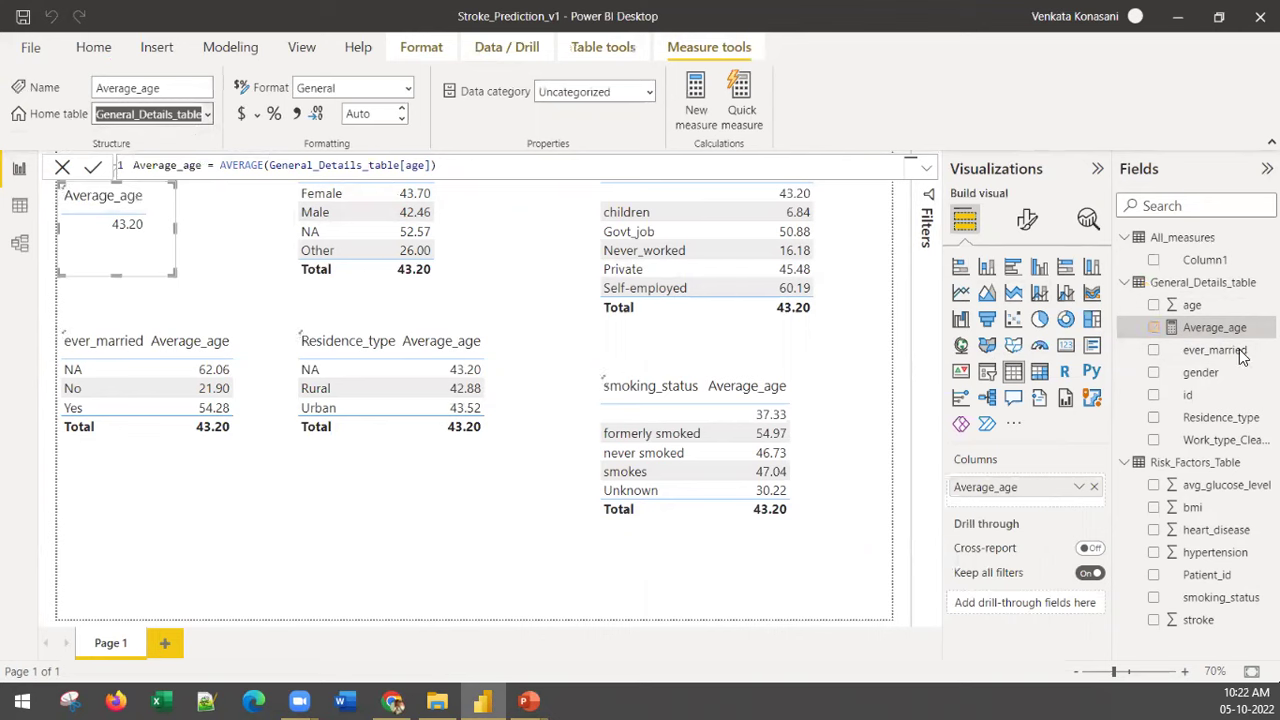
{"action": "key", "text": "Up"}
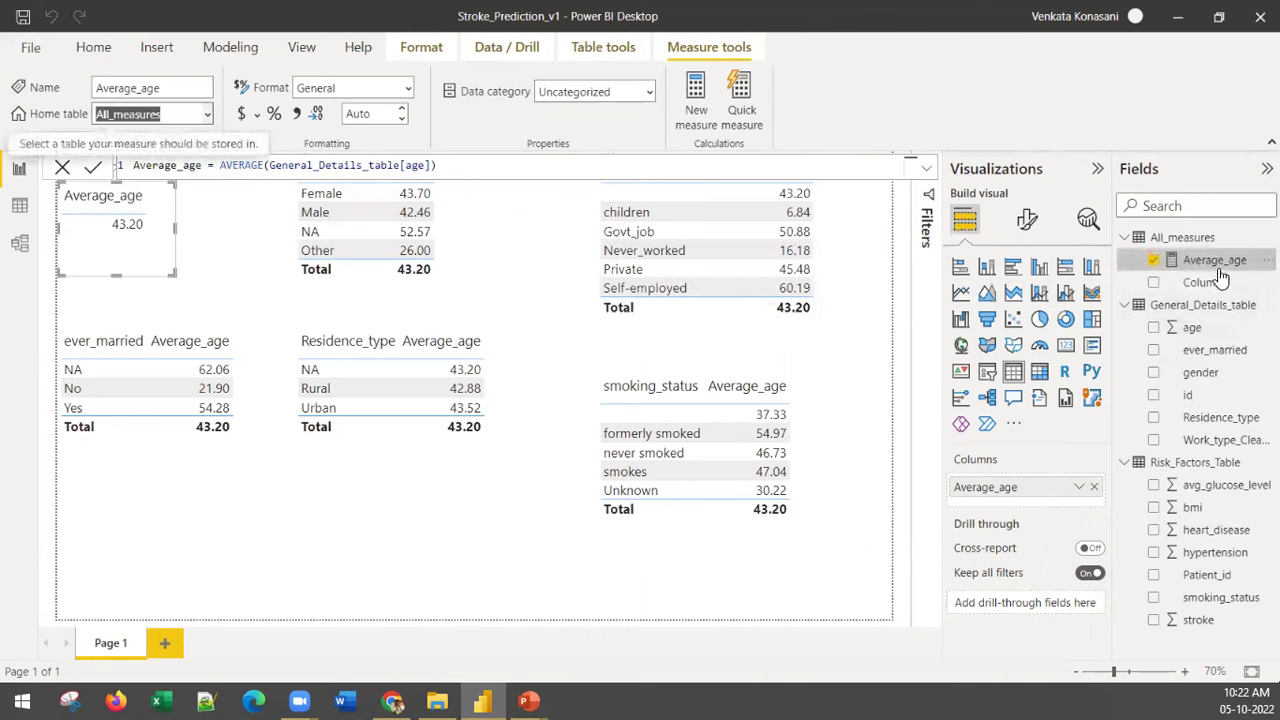
Step: Delete Column1 from All_measures via Delete from model, confirming with Yes
{"action": "left_click", "coordinate": [1266, 260]}
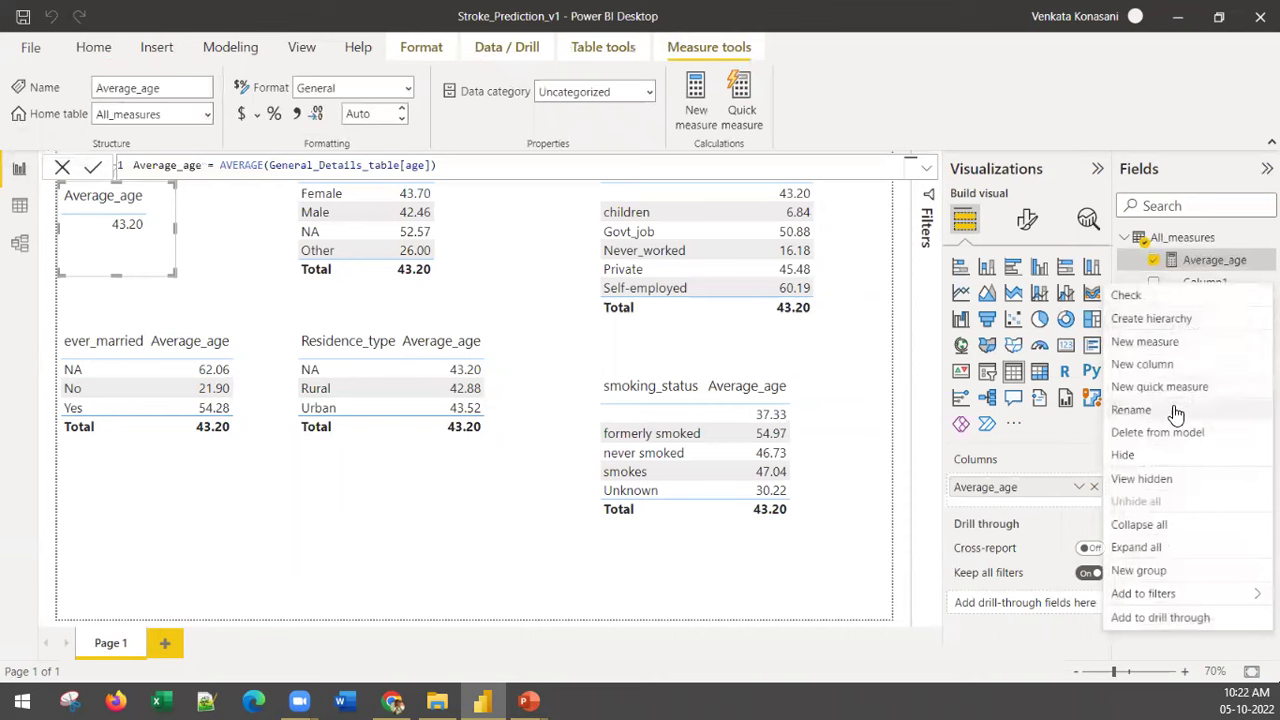
{"action": "left_click", "coordinate": [1196, 434]}
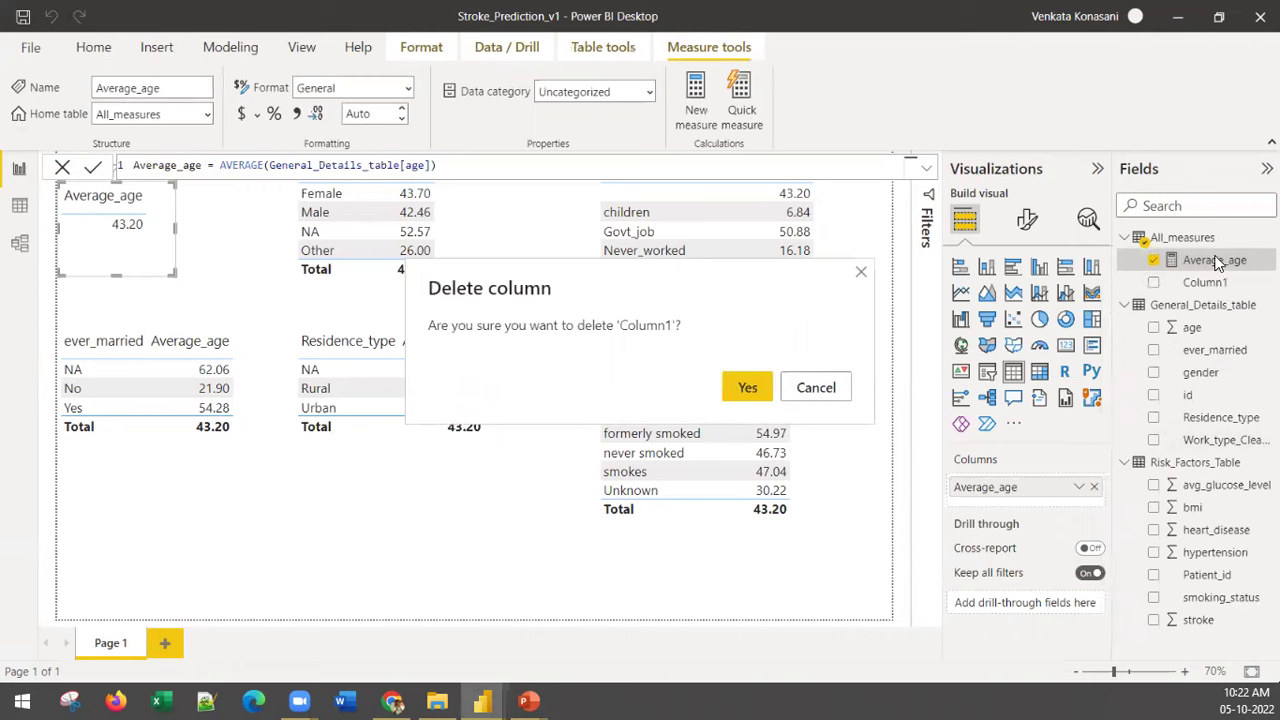
{"action": "left_click", "coordinate": [747, 389]}
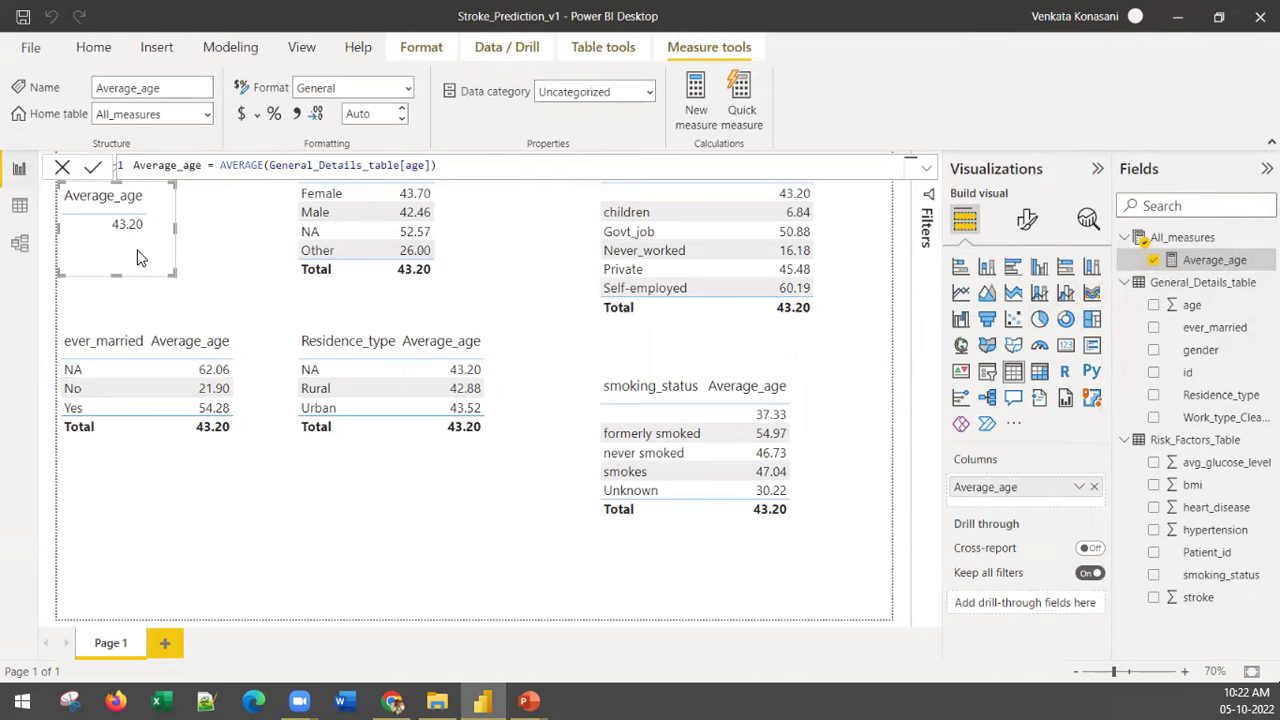
{"action": "left_click", "coordinate": [172, 446]}
{"action": "left_click", "coordinate": [385, 458]}
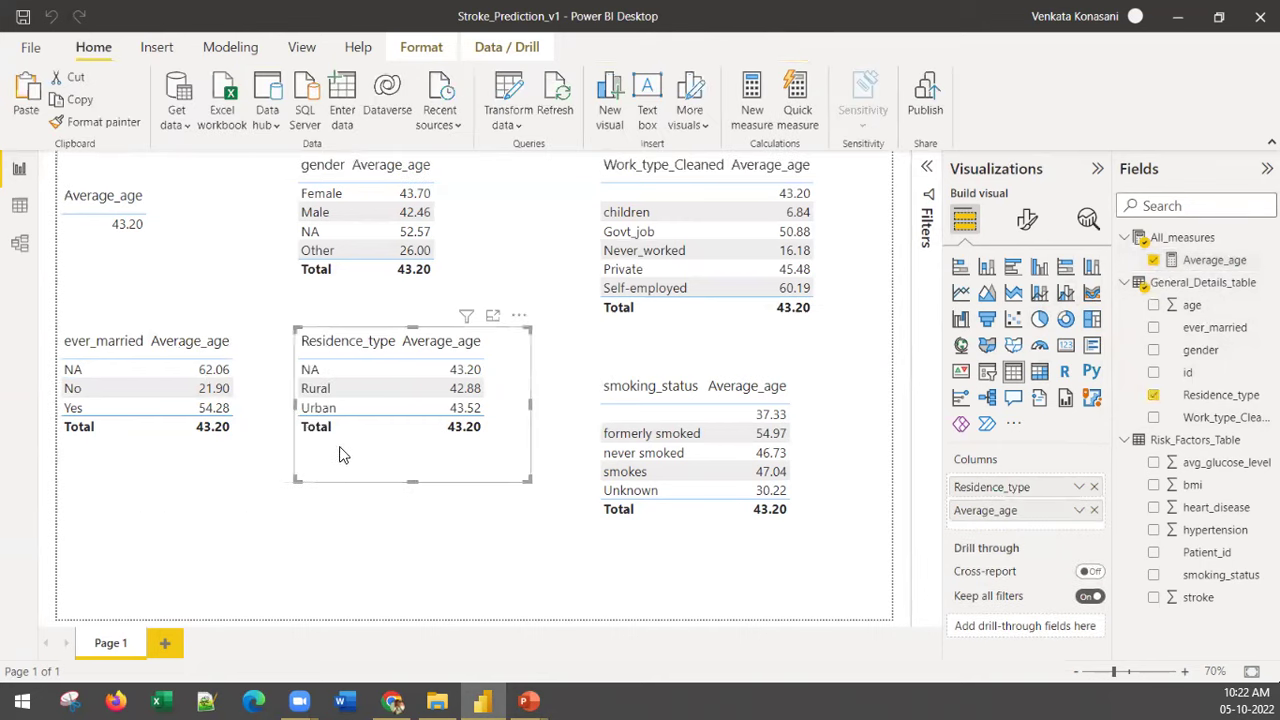
{"action": "left_click", "coordinate": [506, 259]}
{"action": "left_click", "coordinate": [687, 530]}
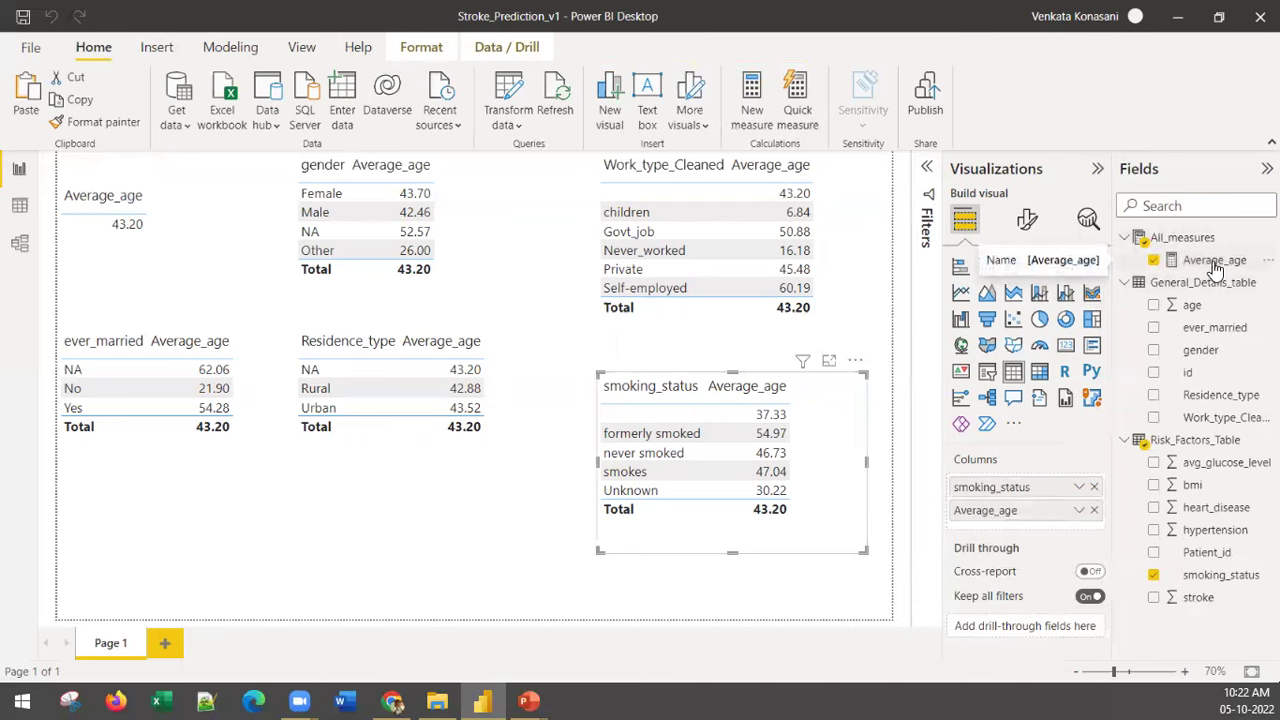
{"action": "left_click", "coordinate": [300, 521]}
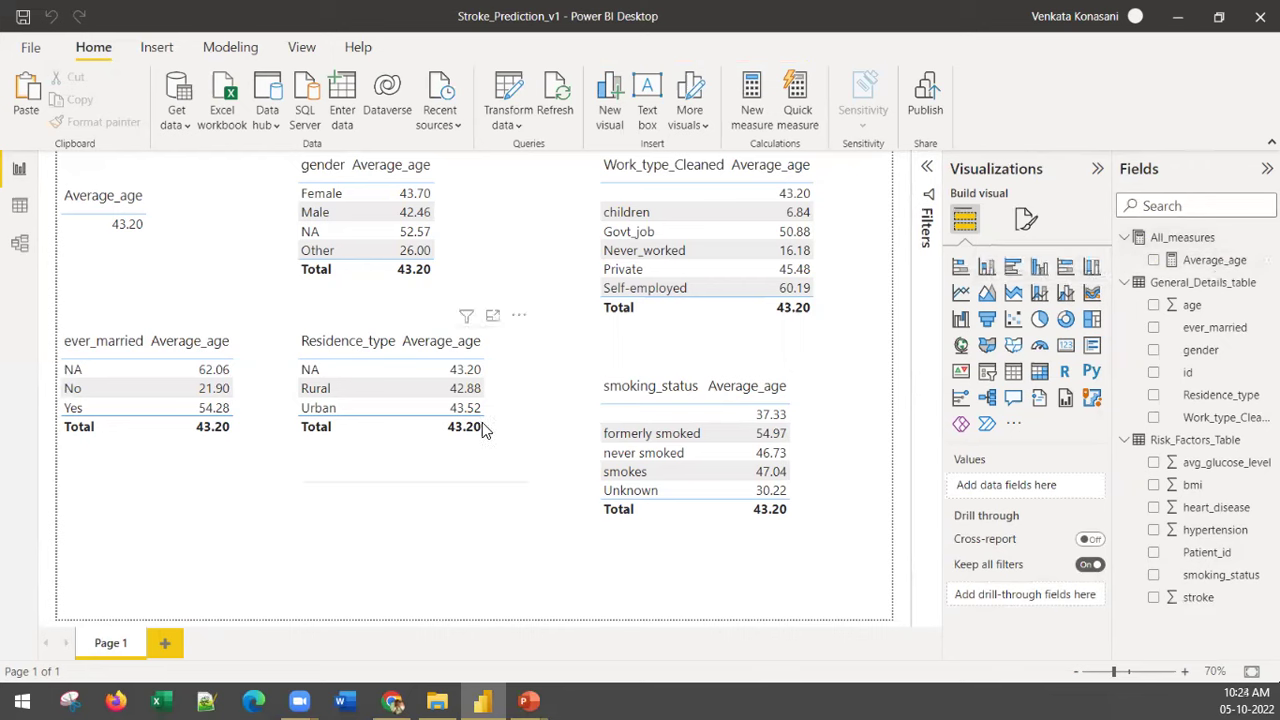
{"action": "left_click", "coordinate": [165, 645]}
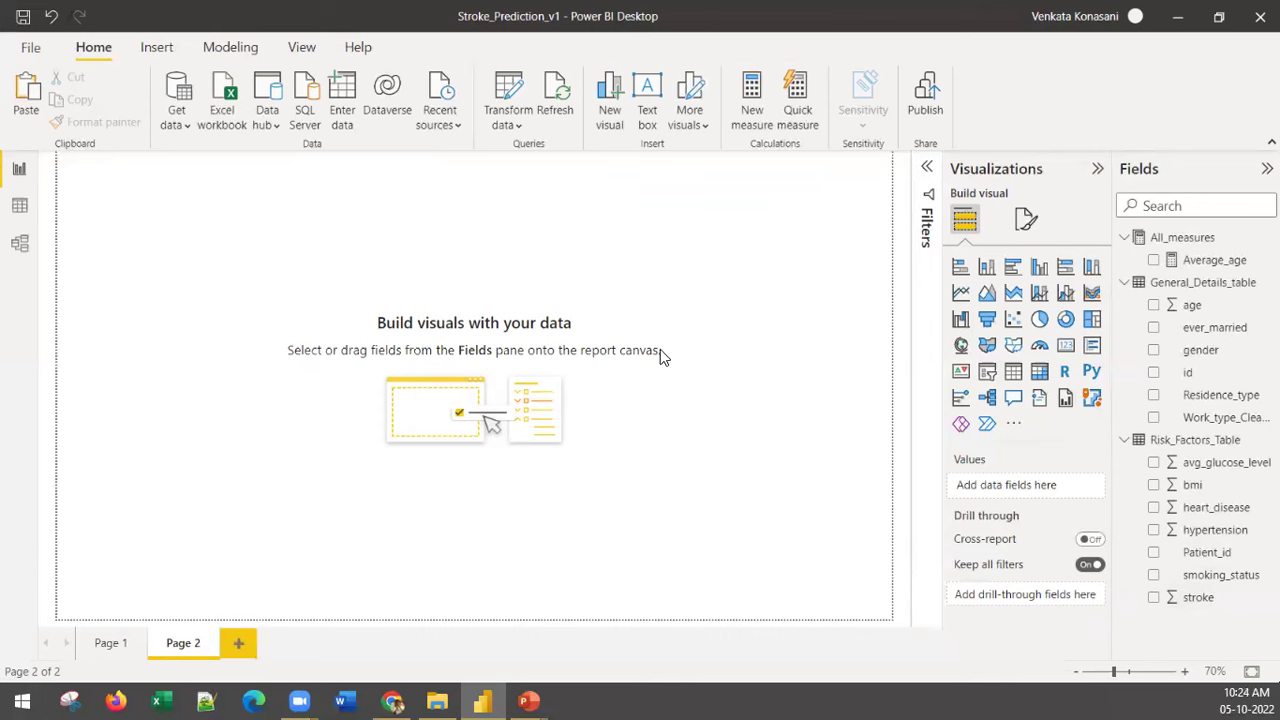
{"action": "left_click", "coordinate": [1205, 601]}
{"action": "left_click_drag", "start_coordinate": [1200, 609], "coordinate": [330, 314]}
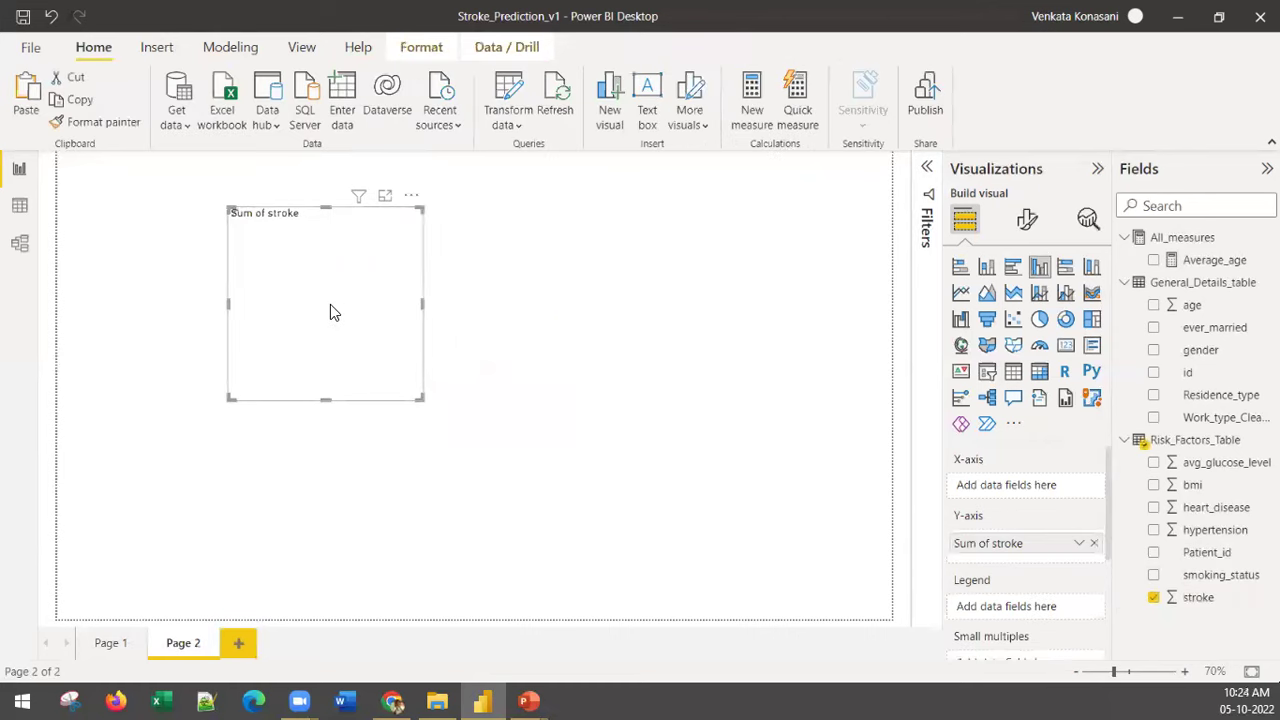
{"action": "mouse_move", "coordinate": [412, 313]}
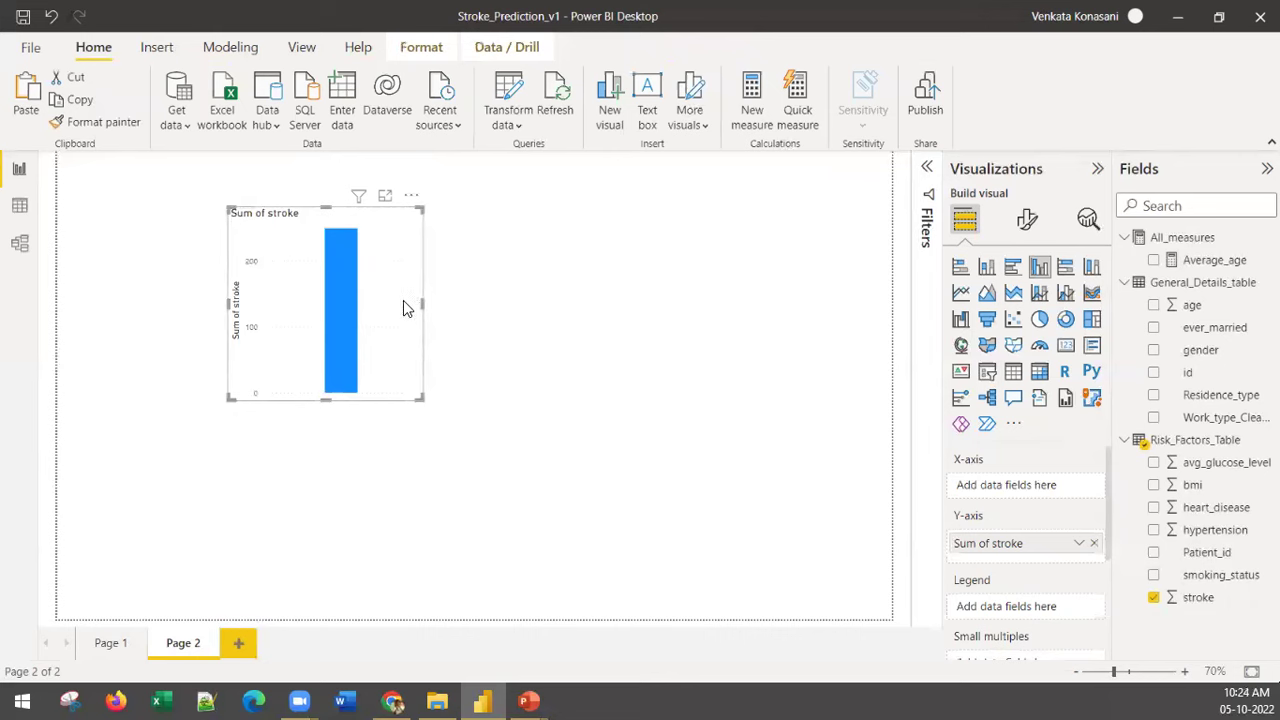
{"action": "key", "text": "Delete"}
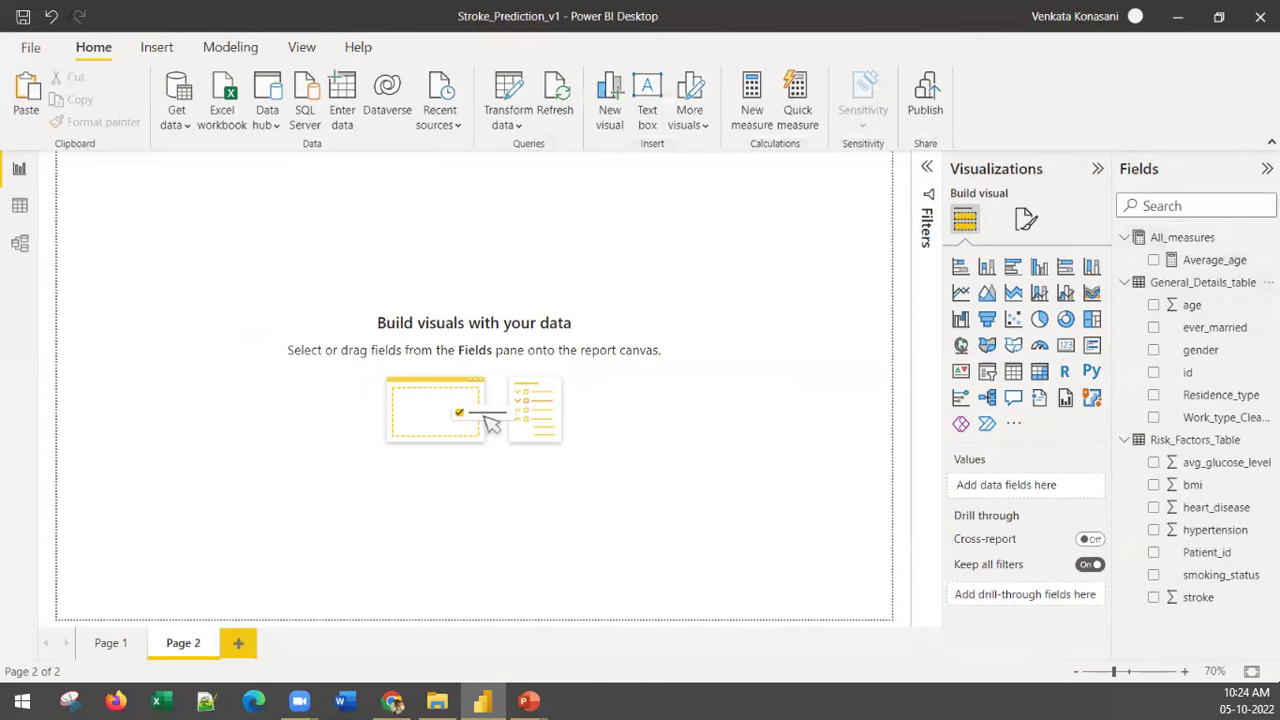
Step: Create a new measure in All_measures: Stroke_rate=SUM(Risk_Factors_Table[smoking_status])/count(Risk_Factors_Table[stroke])
{"action": "left_click", "coordinate": [1268, 237]}
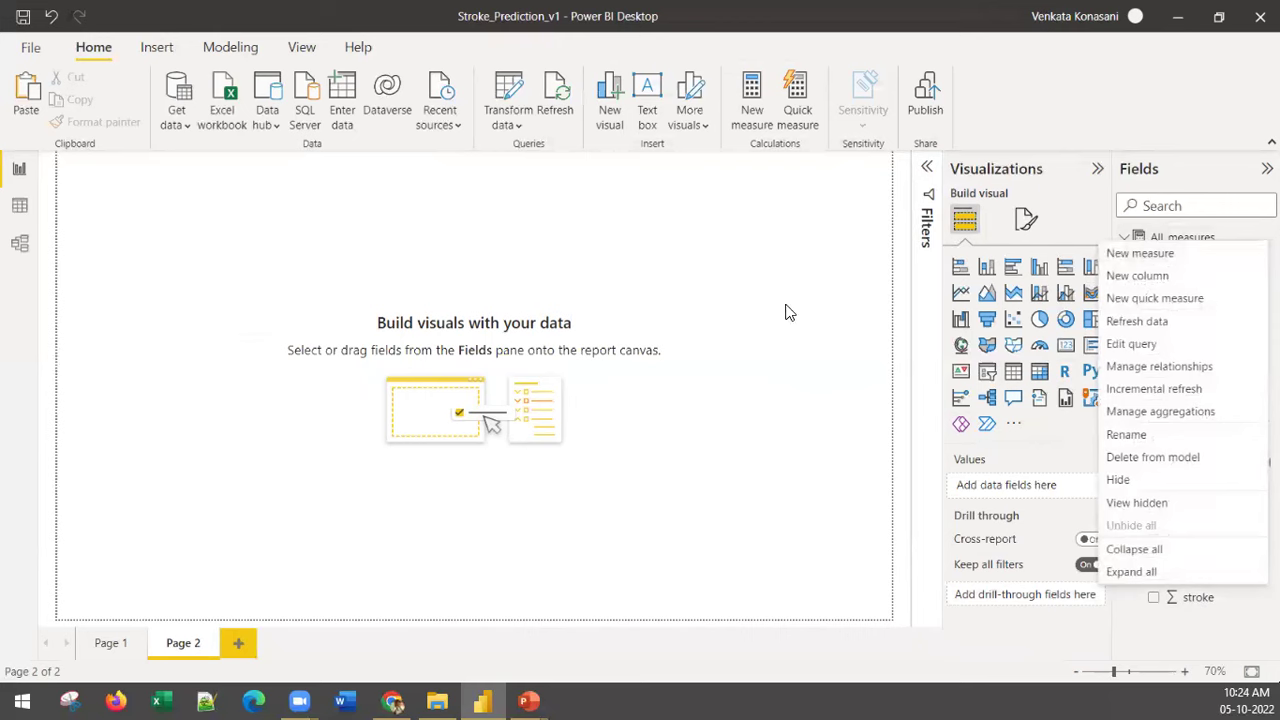
{"action": "left_click", "coordinate": [621, 318]}
{"action": "left_click", "coordinate": [1268, 237]}
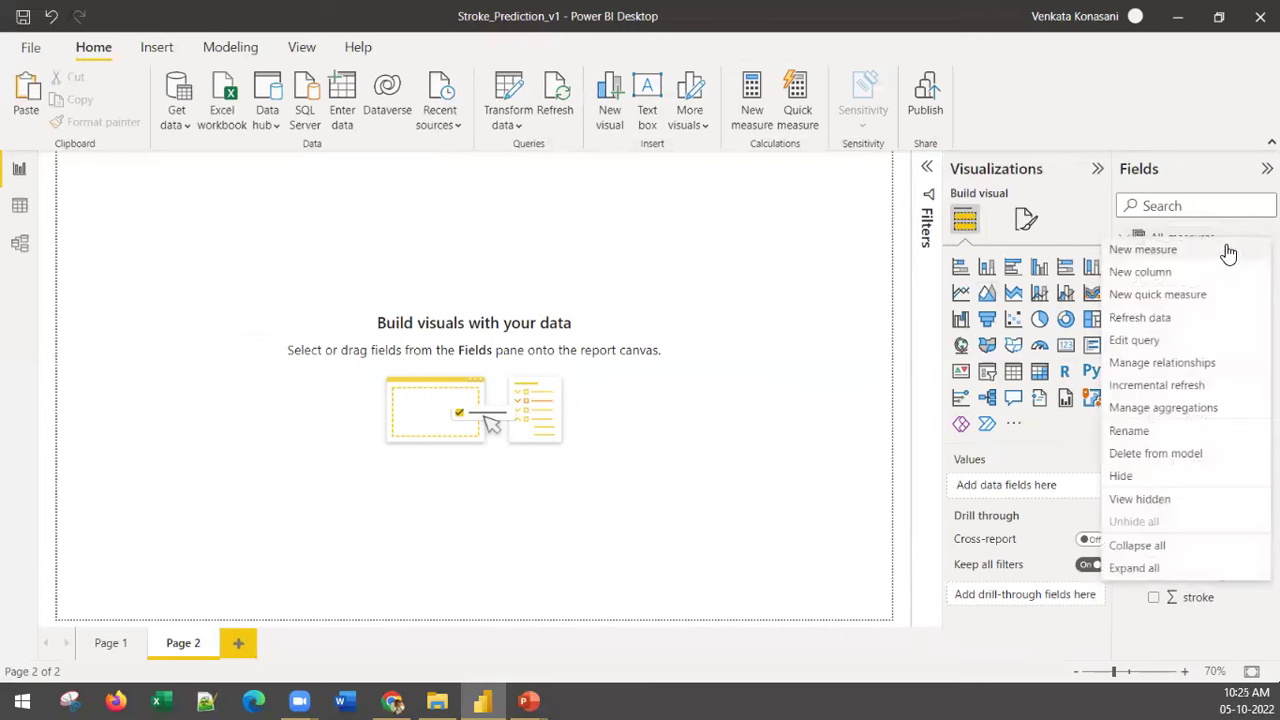
{"action": "left_click", "coordinate": [454, 226]}
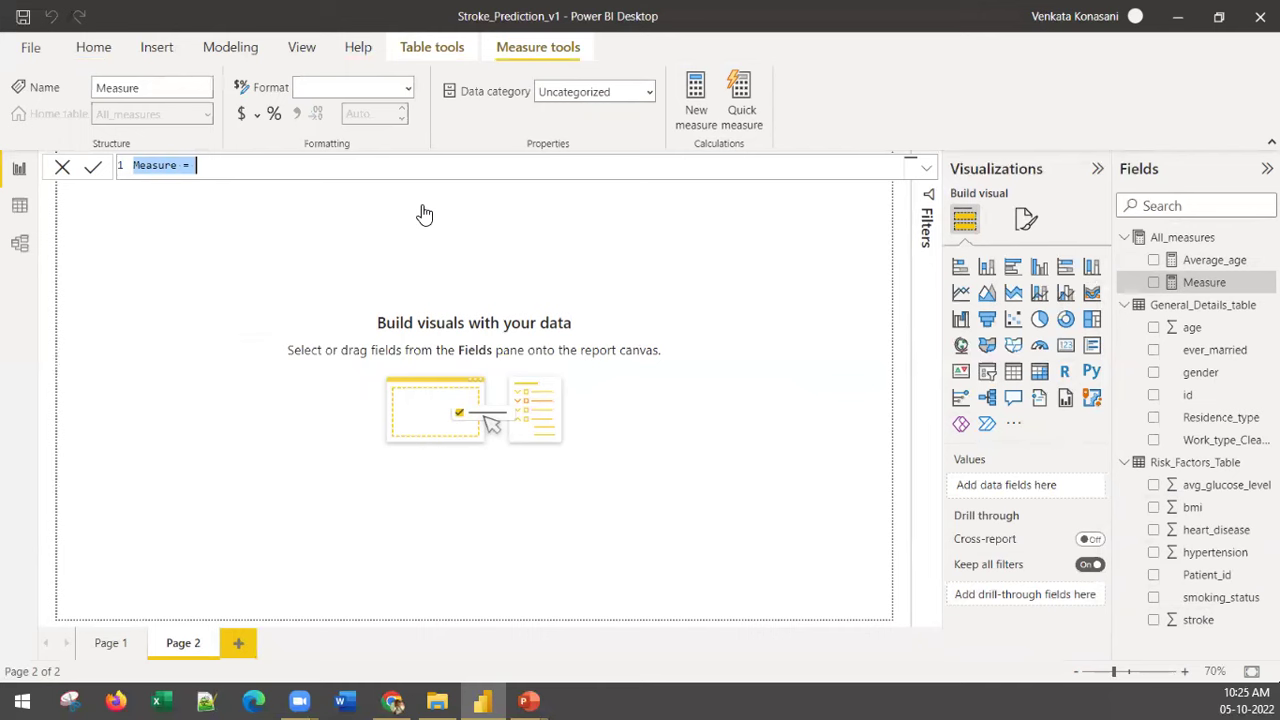
{"action": "type", "text": "Stroke_rate="}
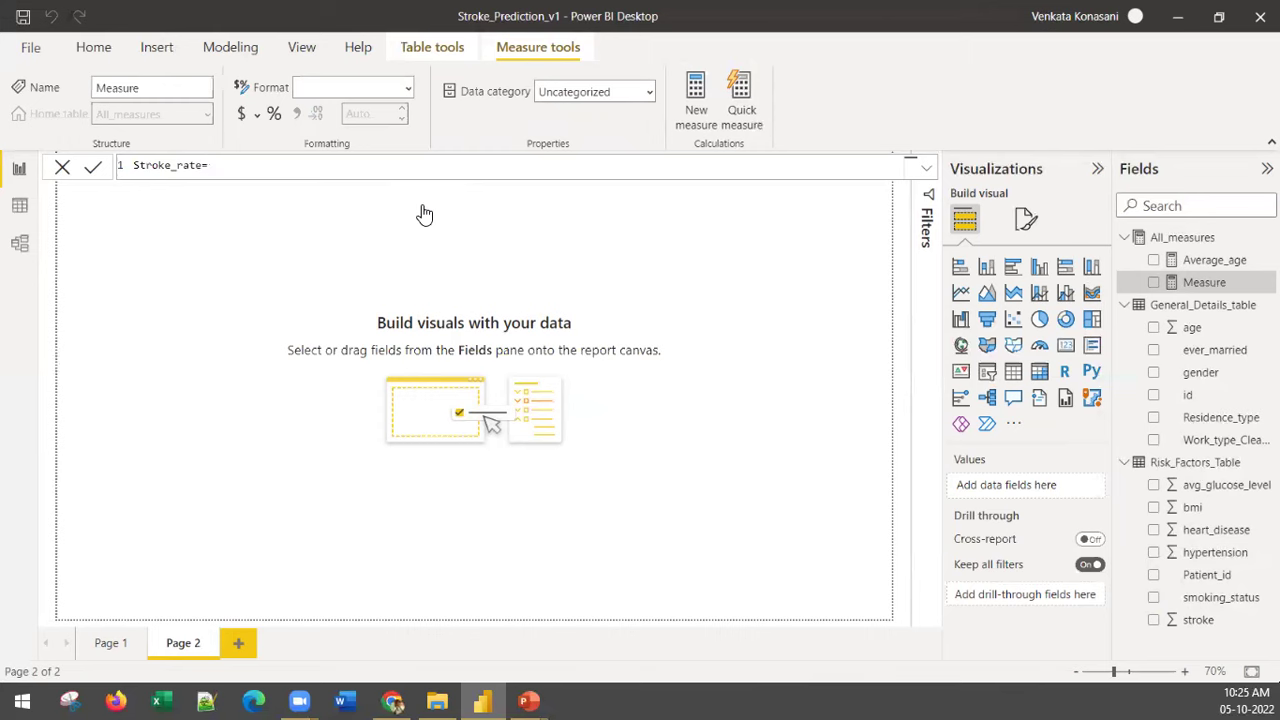
{"action": "type", "text": "SUM("}
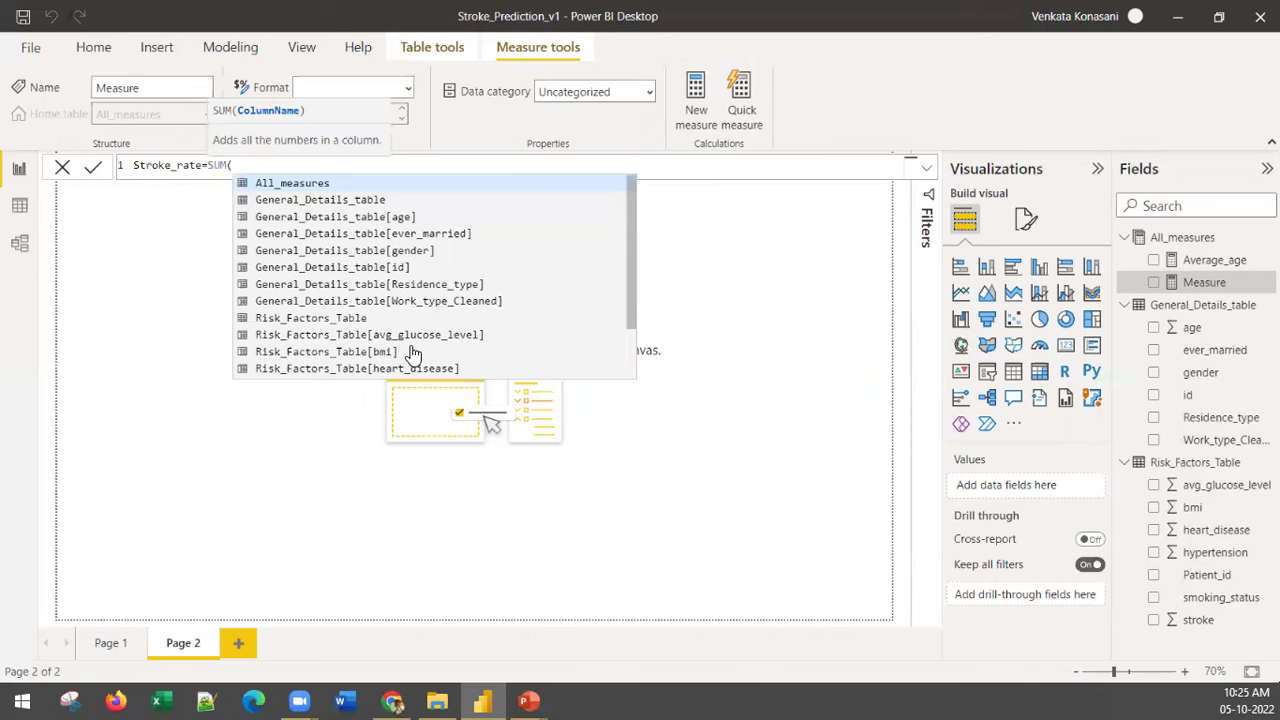
{"action": "scroll", "coordinate": [465, 342], "scroll_direction": "down", "scroll_amount": 2}
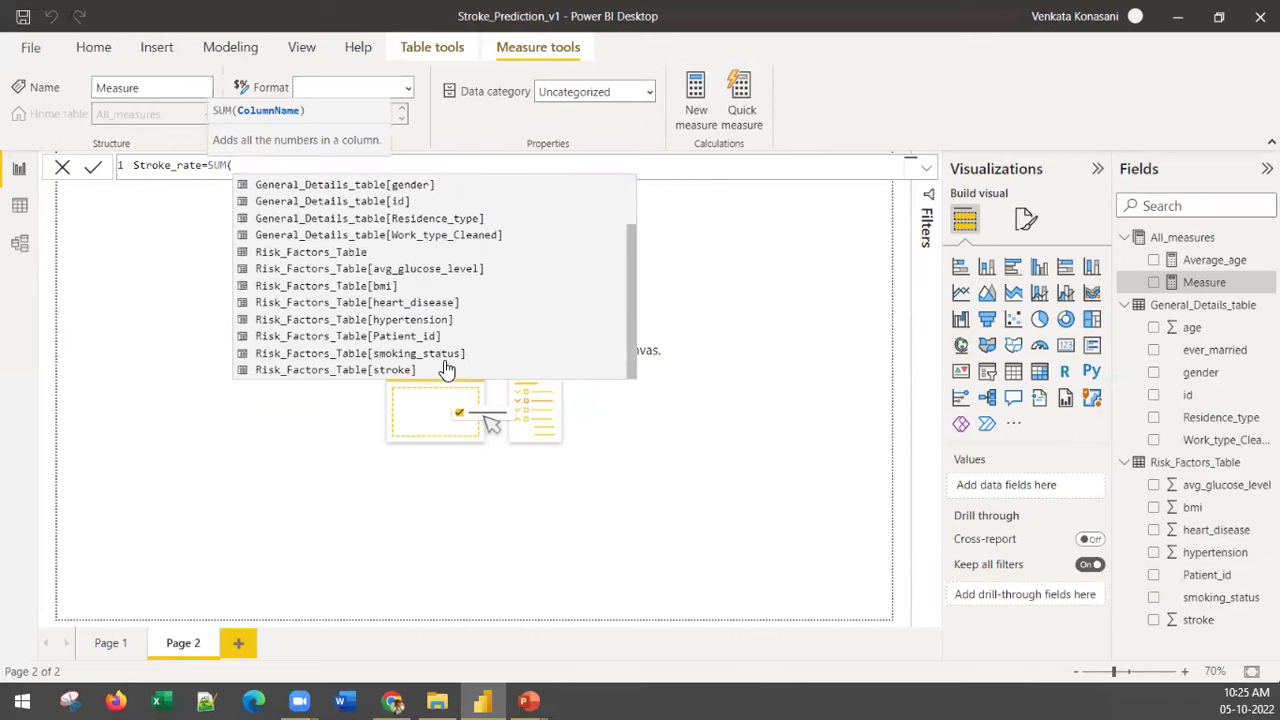
{"action": "left_click", "coordinate": [445, 355]}
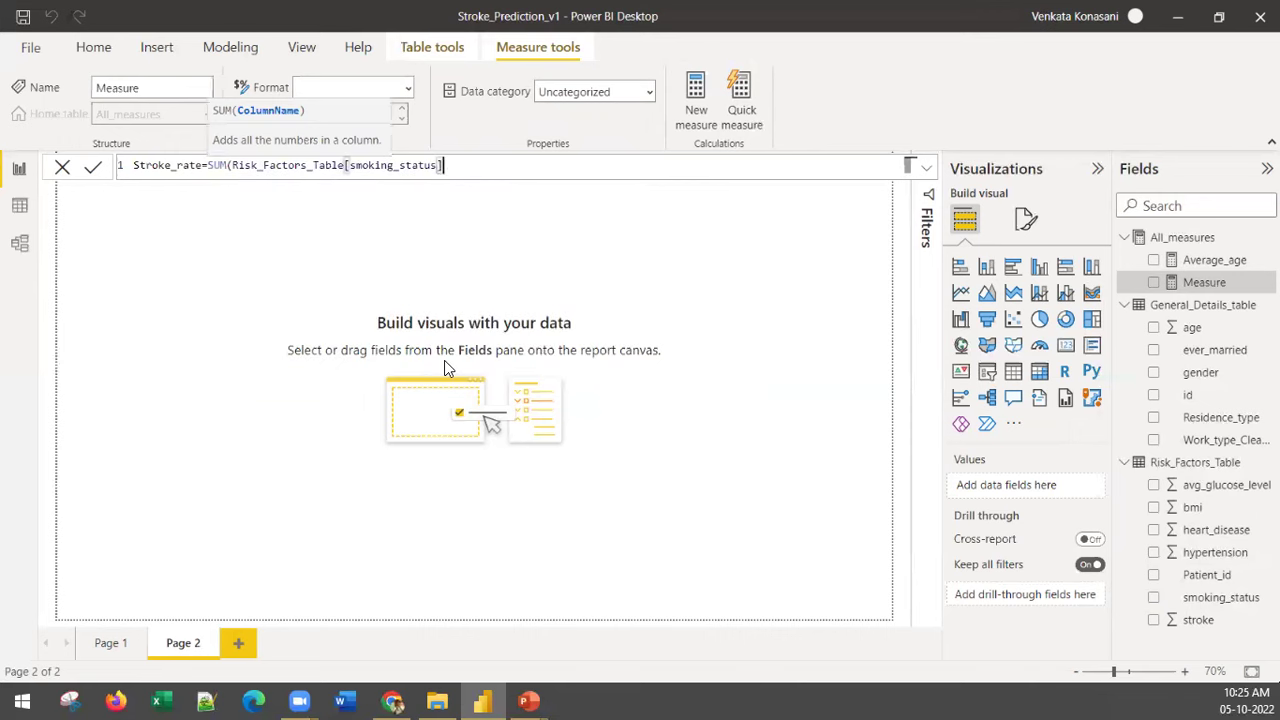
{"action": "type", "text": ")/"}
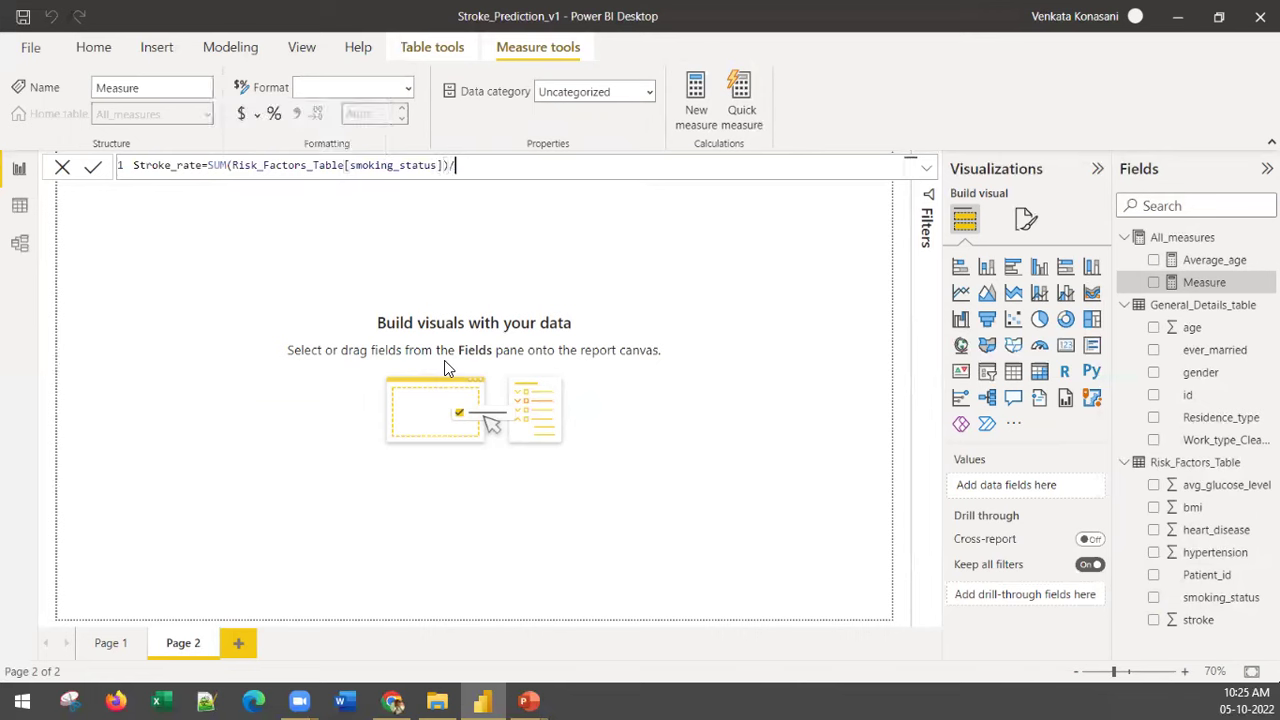
{"action": "type", "text": "count("}
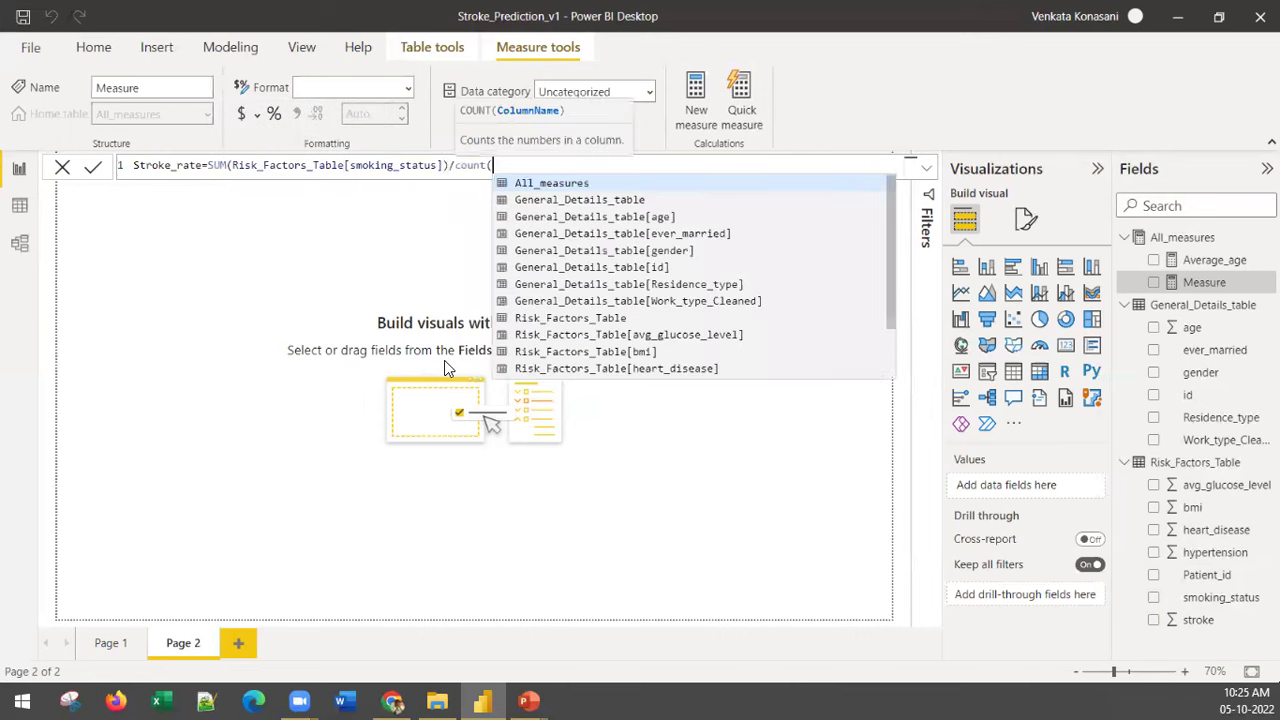
{"action": "scroll", "coordinate": [775, 350], "scroll_direction": "down", "scroll_amount": 2}
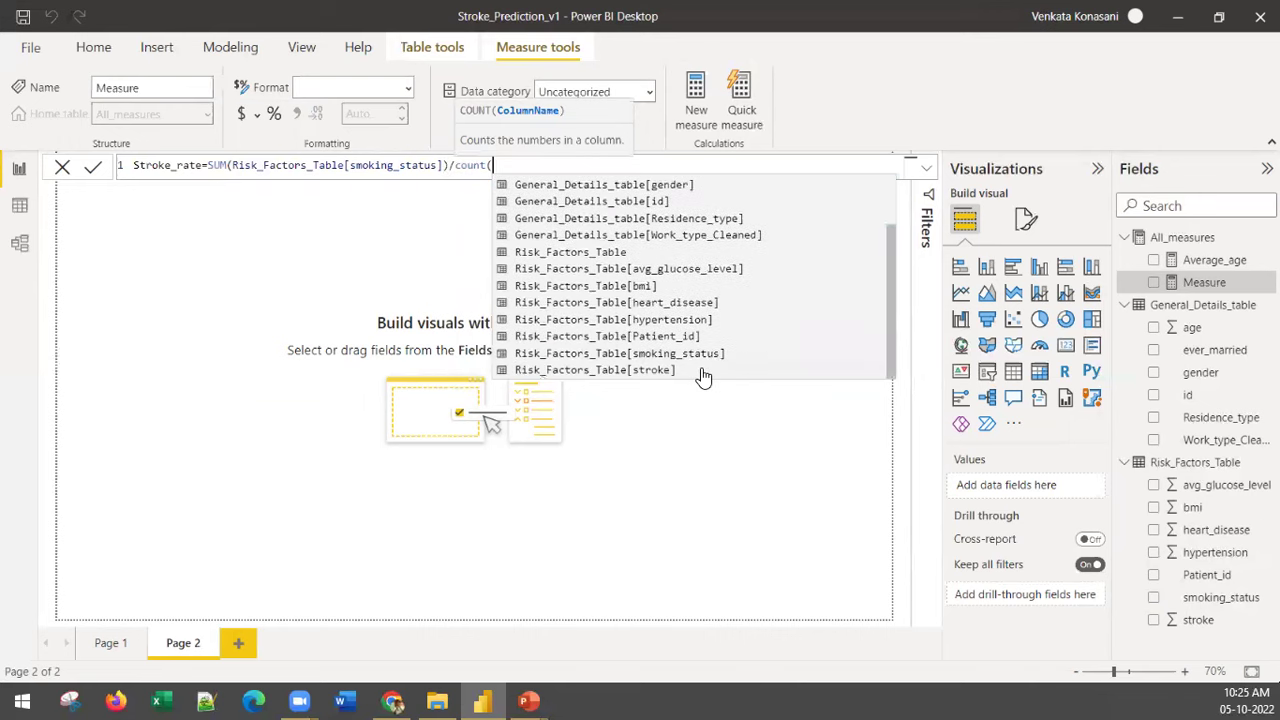
{"action": "left_click", "coordinate": [702, 372]}
{"action": "type", "text": ")"}
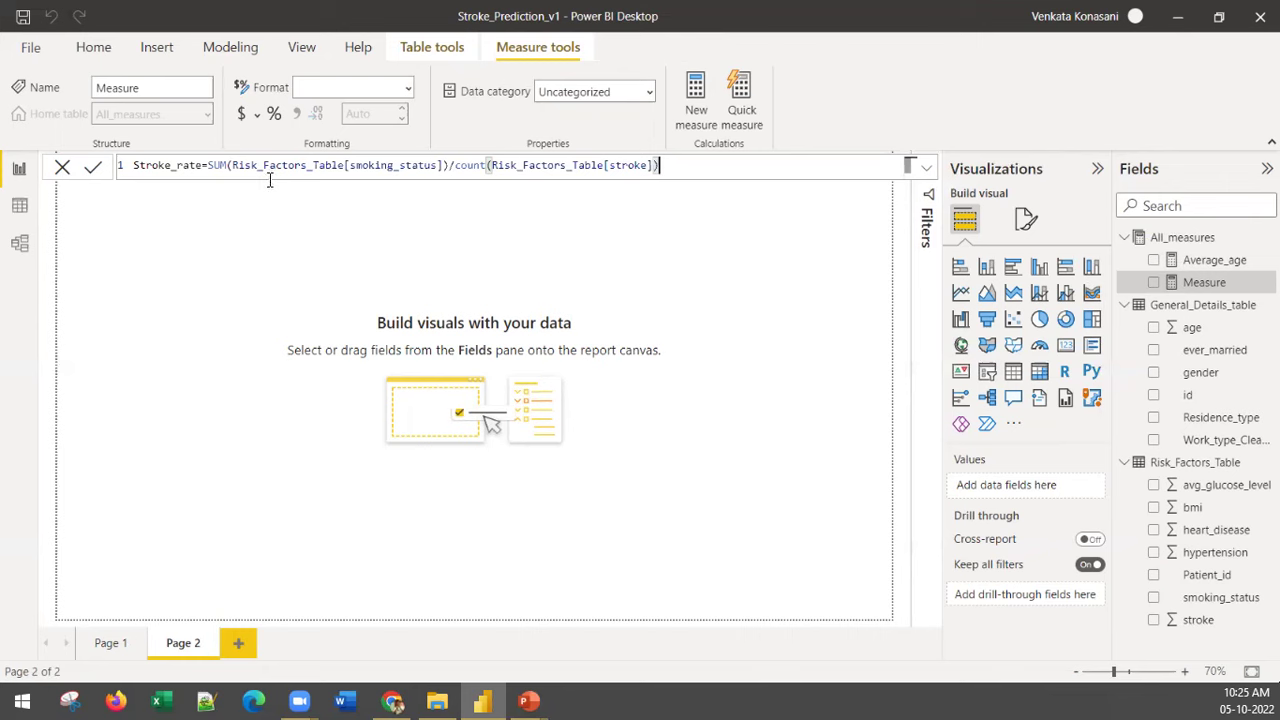
Step: Review the SUM and count parts of the formula and commit the Stroke_rate measure
{"action": "left_click", "coordinate": [232, 165]}
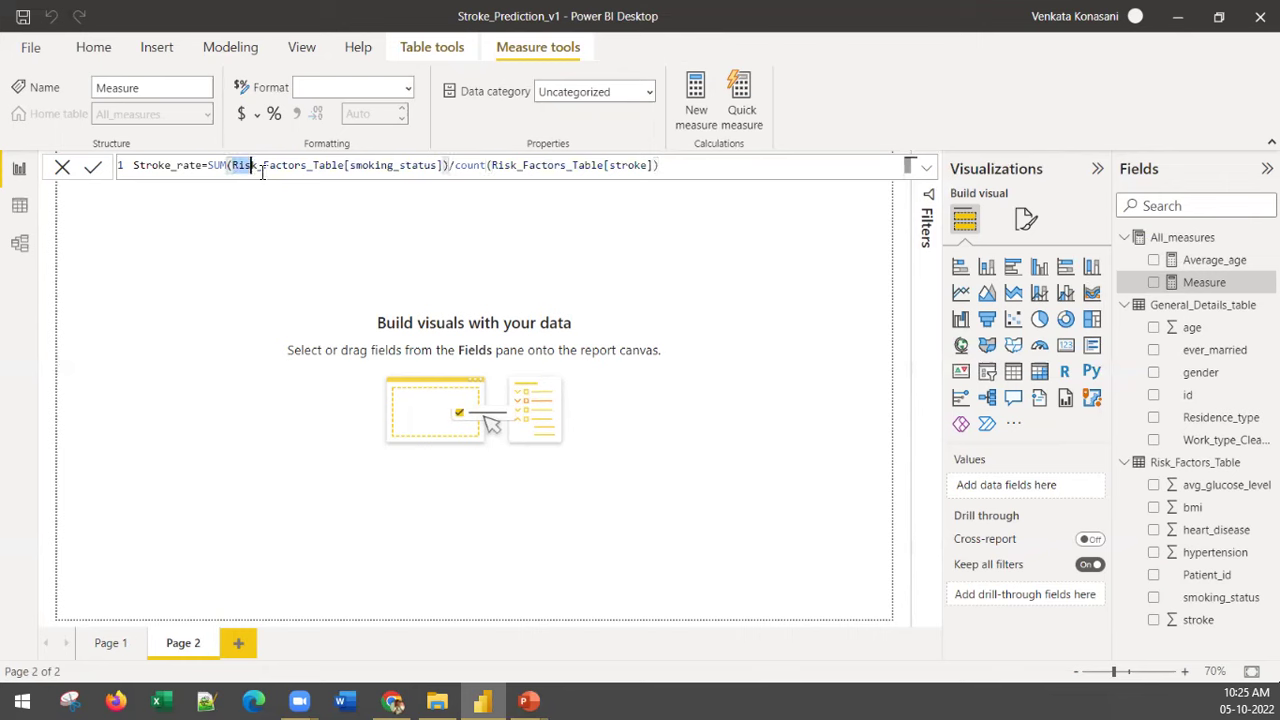
{"action": "key", "text": "shift+End"}
{"action": "left_click", "coordinate": [448, 166], "text": "shift"}
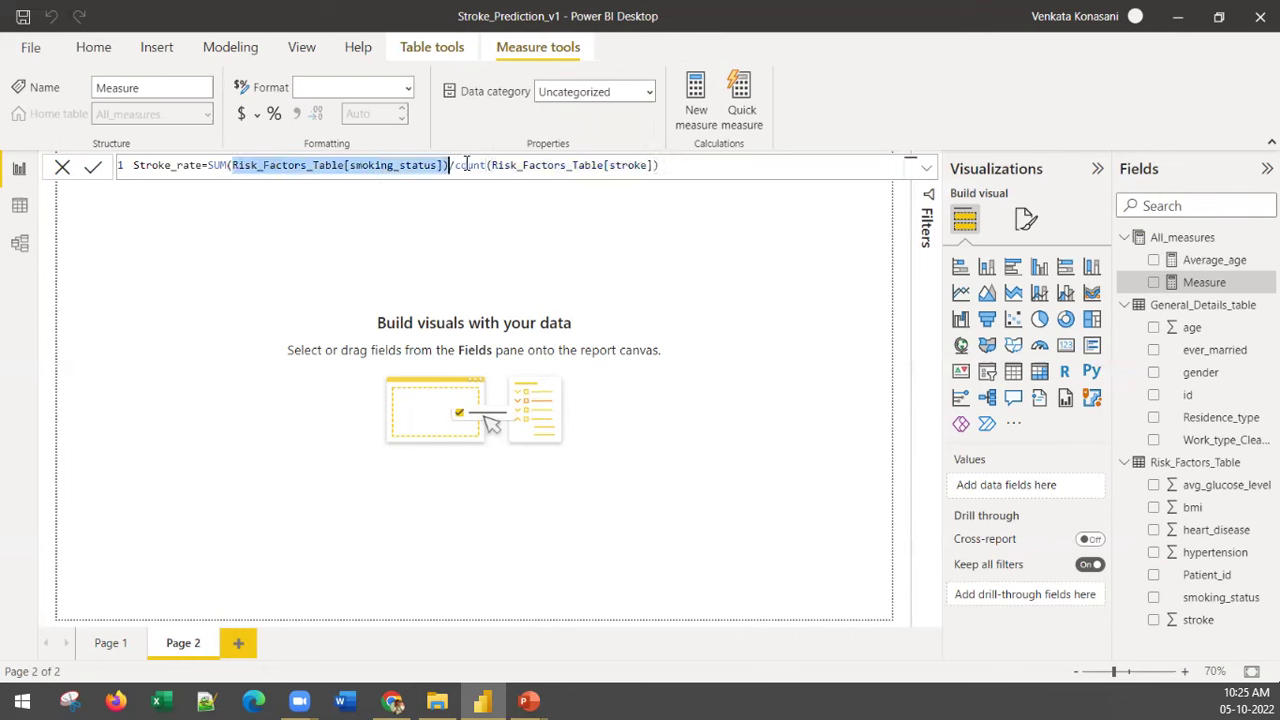
{"action": "left_click", "coordinate": [456, 165]}
{"action": "key", "text": "shift+End"}
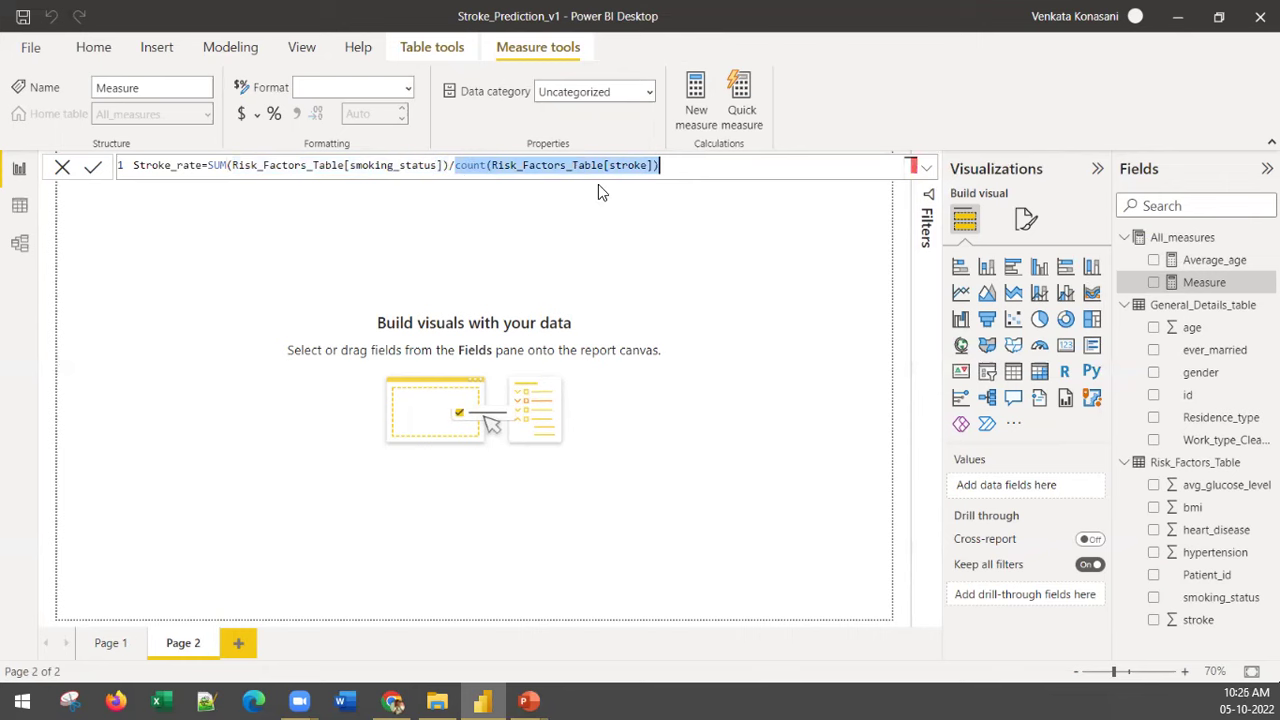
{"action": "left_click", "coordinate": [102, 169]}
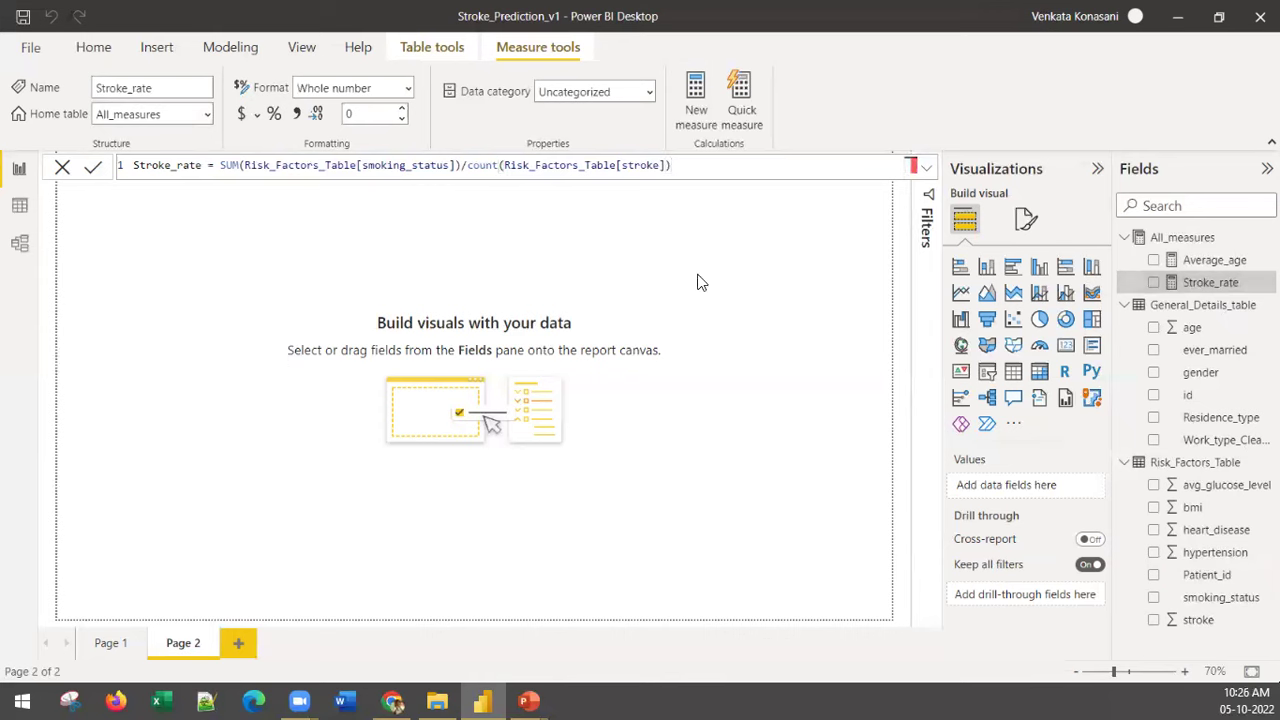
Step: Drop Stroke_rate onto the canvas as a trial chart, then delete that chart
{"action": "left_click_drag", "start_coordinate": [1207, 285], "coordinate": [309, 333]}
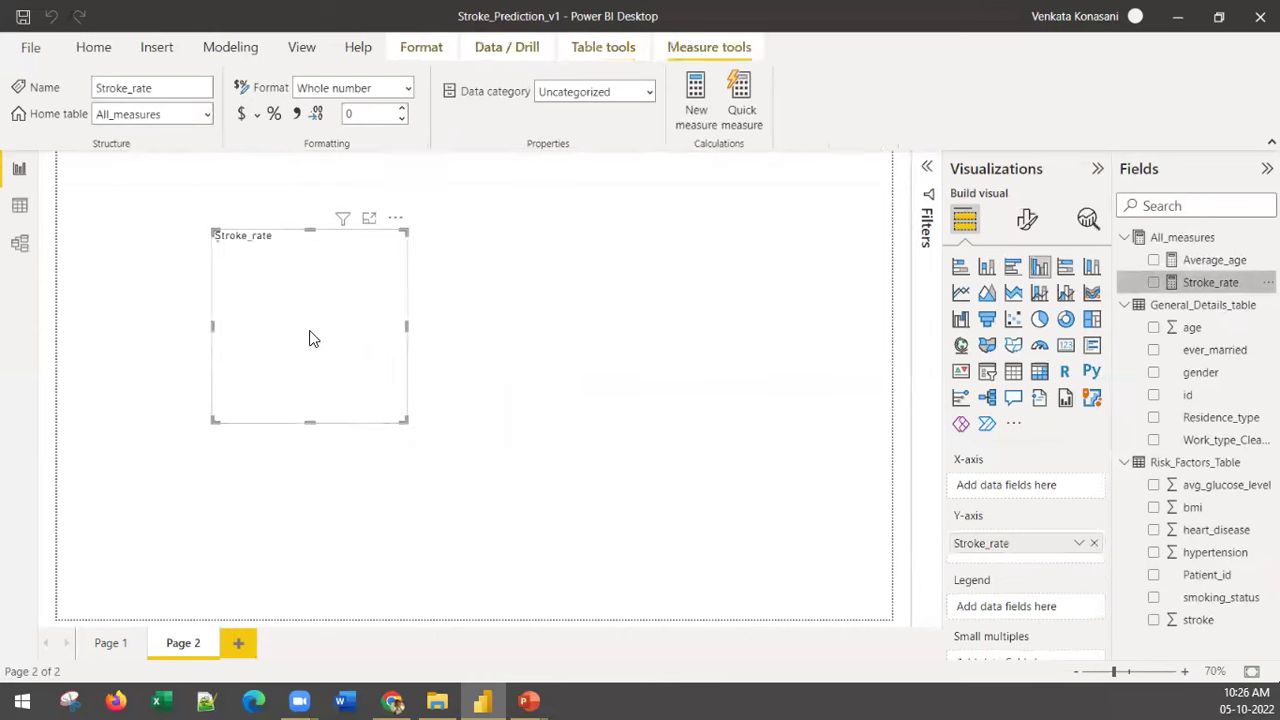
{"action": "left_click", "coordinate": [551, 340]}
{"action": "left_click", "coordinate": [345, 313]}
{"action": "key", "text": "Delete"}
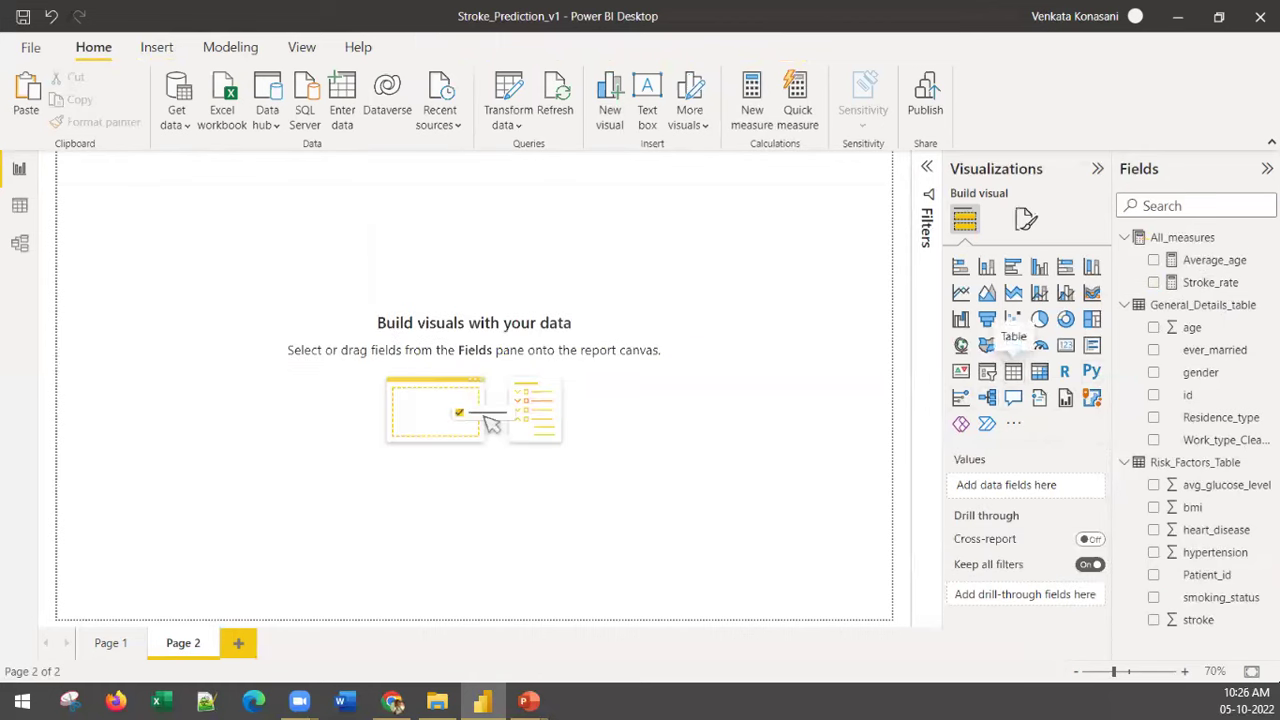
Step: Add a table visual to Page 2 with Stroke_rate in its Columns
{"action": "left_click", "coordinate": [1013, 371]}
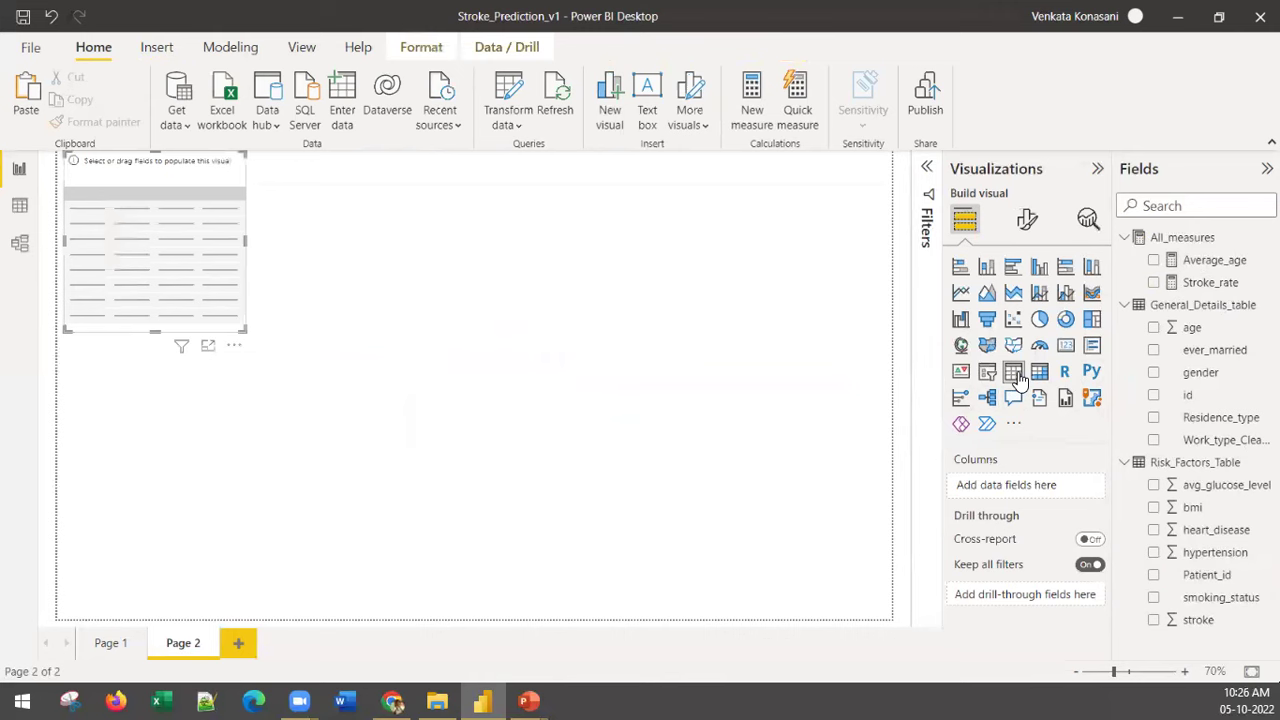
{"action": "left_click", "coordinate": [1211, 284]}
{"action": "left_click_drag", "start_coordinate": [1211, 287], "coordinate": [160, 284]}
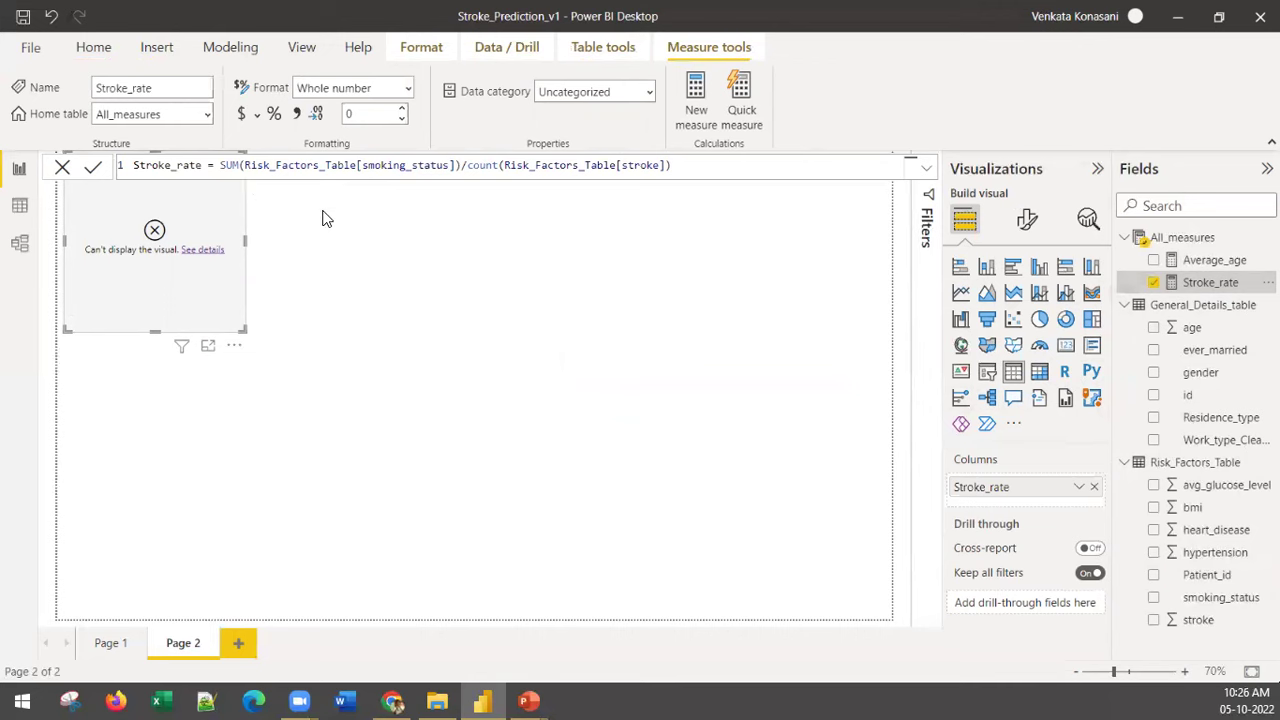
Step: Retype the divisor as /COUNT(Risk_Factors_Table[stroke]) and commit the Stroke_rate formula
{"action": "left_click", "coordinate": [345, 165]}
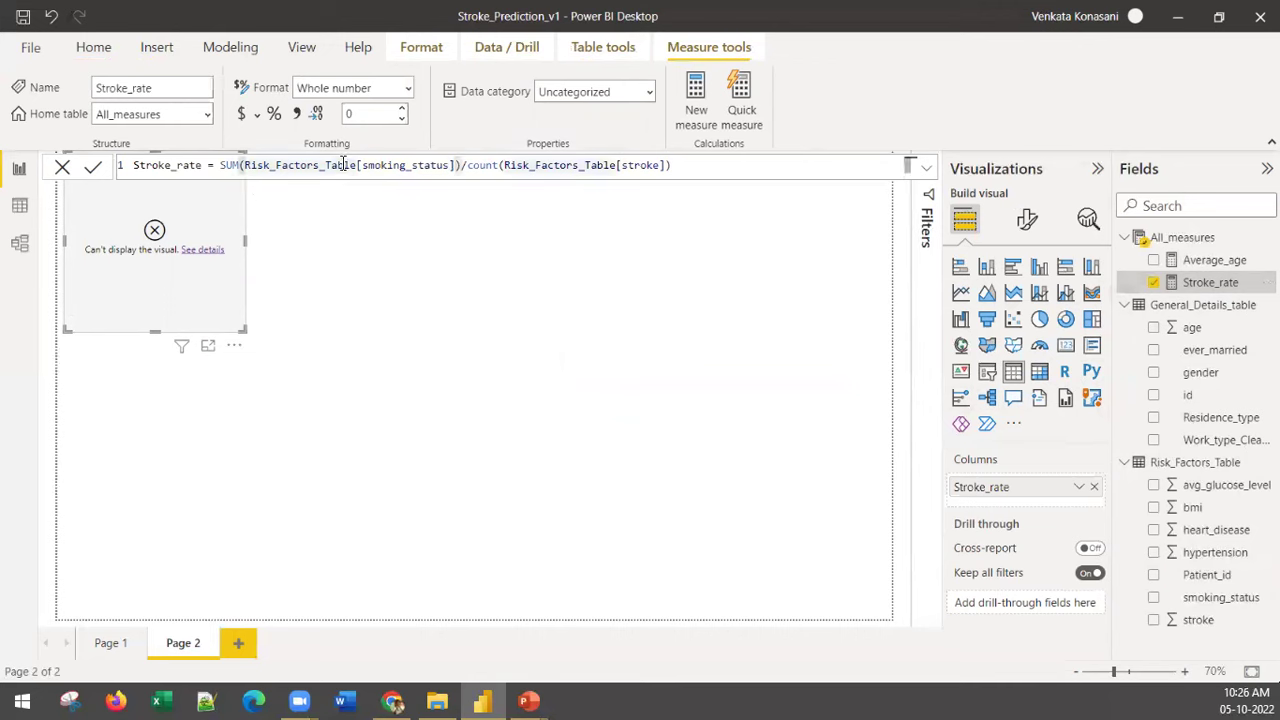
{"action": "left_click", "coordinate": [393, 166]}
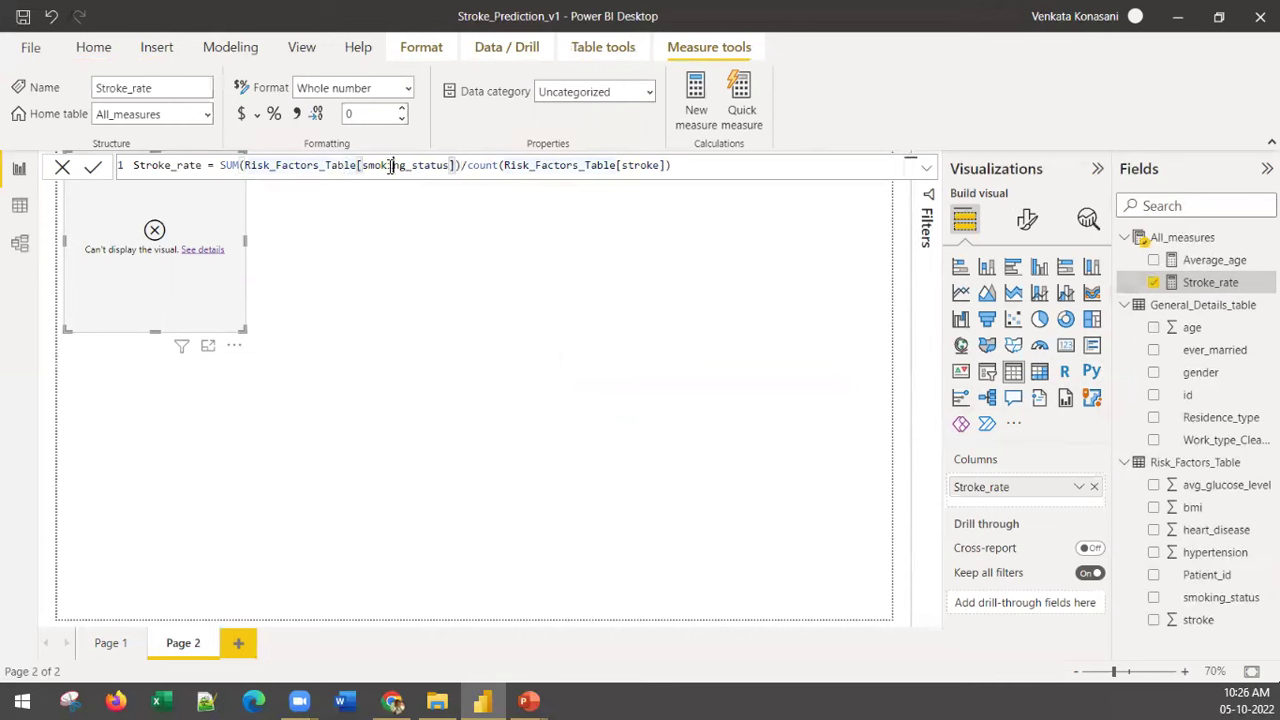
{"action": "left_click", "coordinate": [465, 166]}
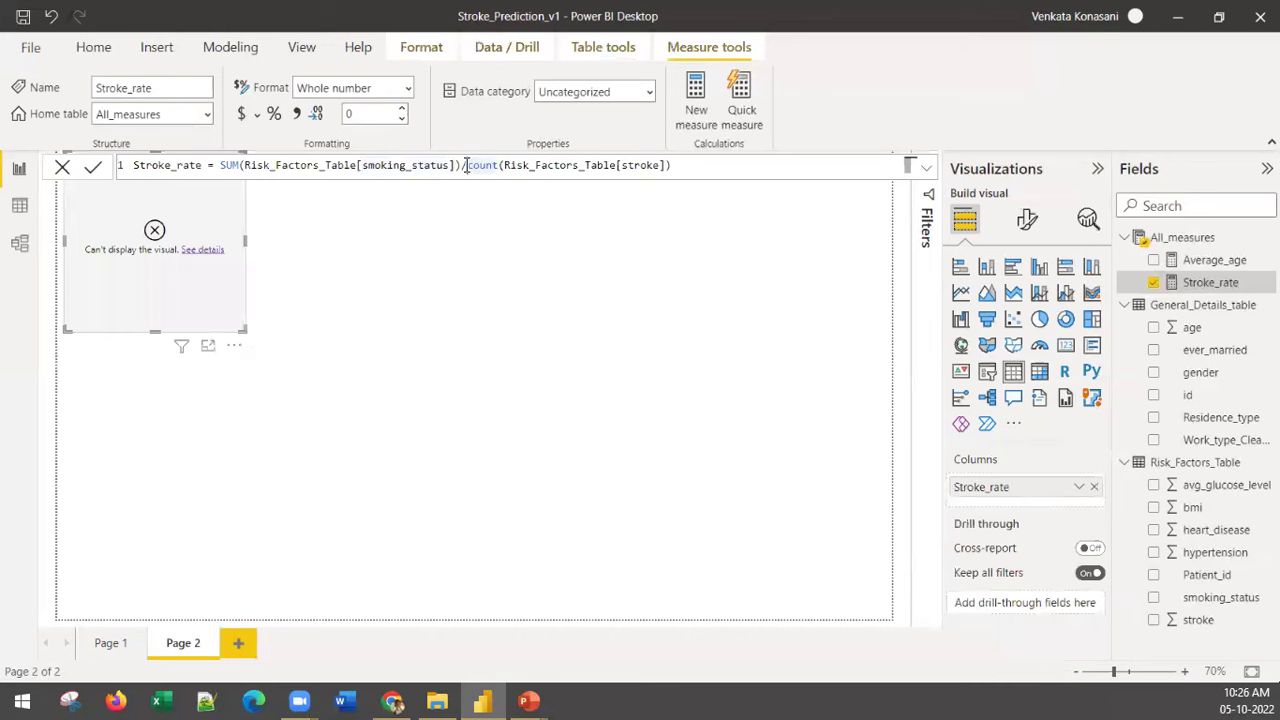
{"action": "left_click_drag", "start_coordinate": [465, 166], "coordinate": [493, 166]}
{"action": "mouse_move", "coordinate": [493, 165]}
{"action": "left_mouse_down"}
{"action": "mouse_move", "coordinate": [814, 166]}
{"action": "mouse_move", "coordinate": [703, 226]}
{"action": "left_mouse_up"}
{"action": "key", "text": "BackSpace"}
{"action": "key", "text": "BackSpace"}
{"action": "type", "text": "/"}
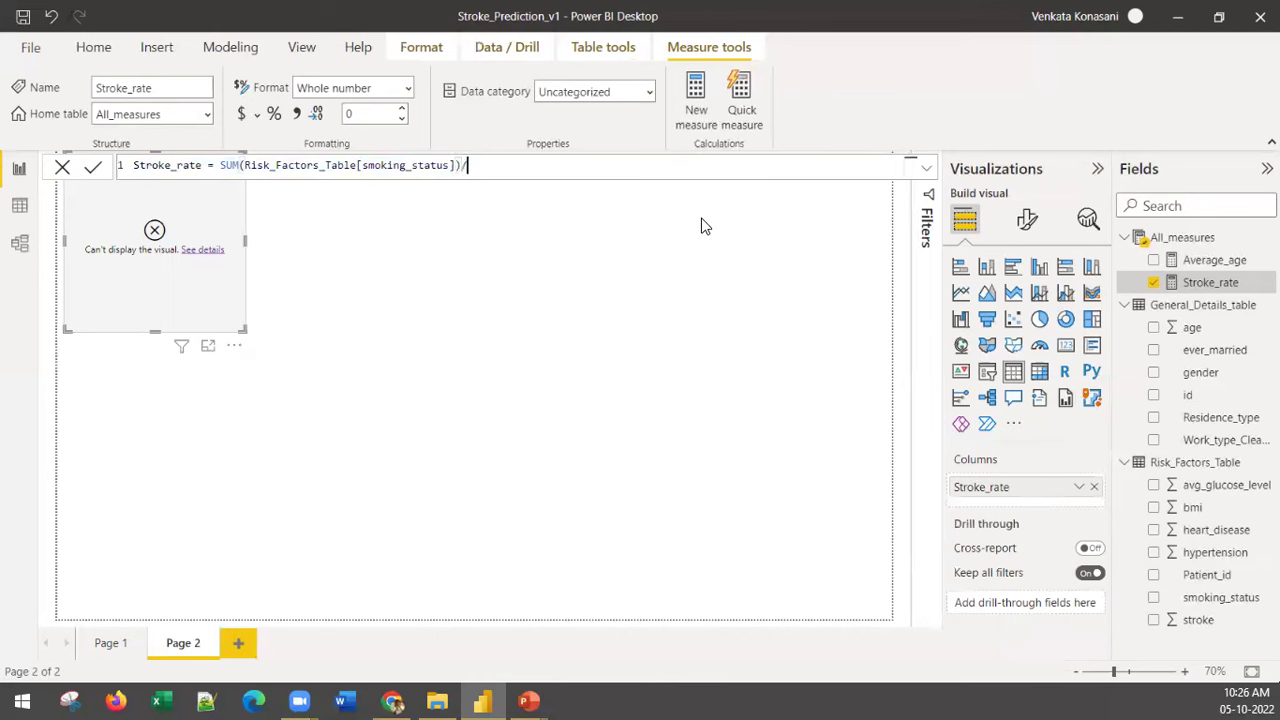
{"action": "type", "text": "COUNT("}
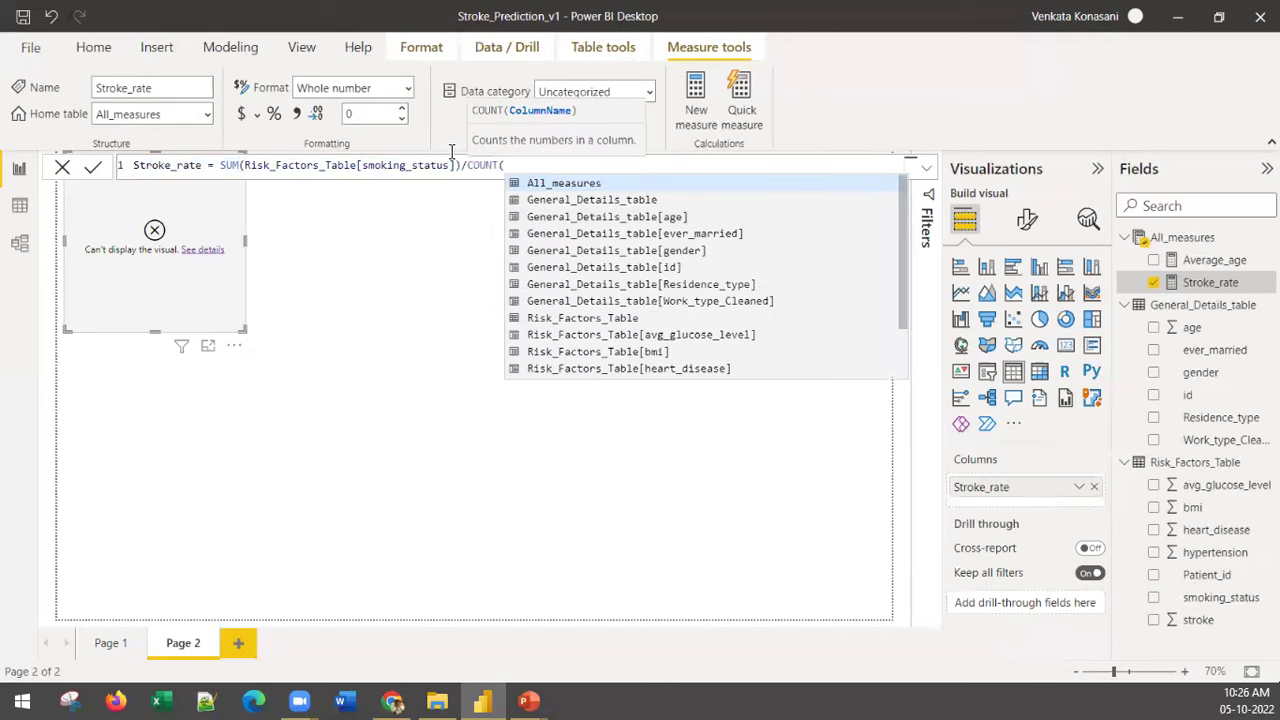
{"action": "scroll", "coordinate": [663, 363], "scroll_direction": "down", "scroll_amount": 2}
{"action": "left_click", "coordinate": [662, 370]}
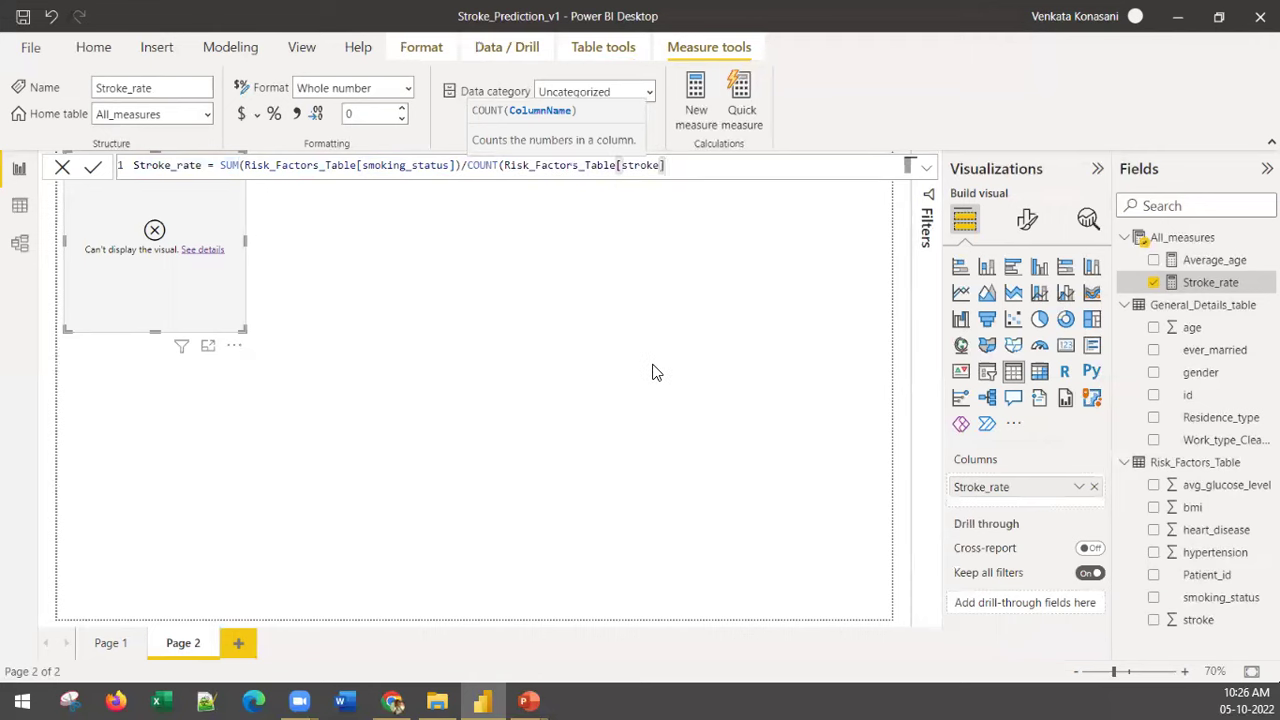
{"action": "type", "text": ")"}
{"action": "key", "text": "Return"}
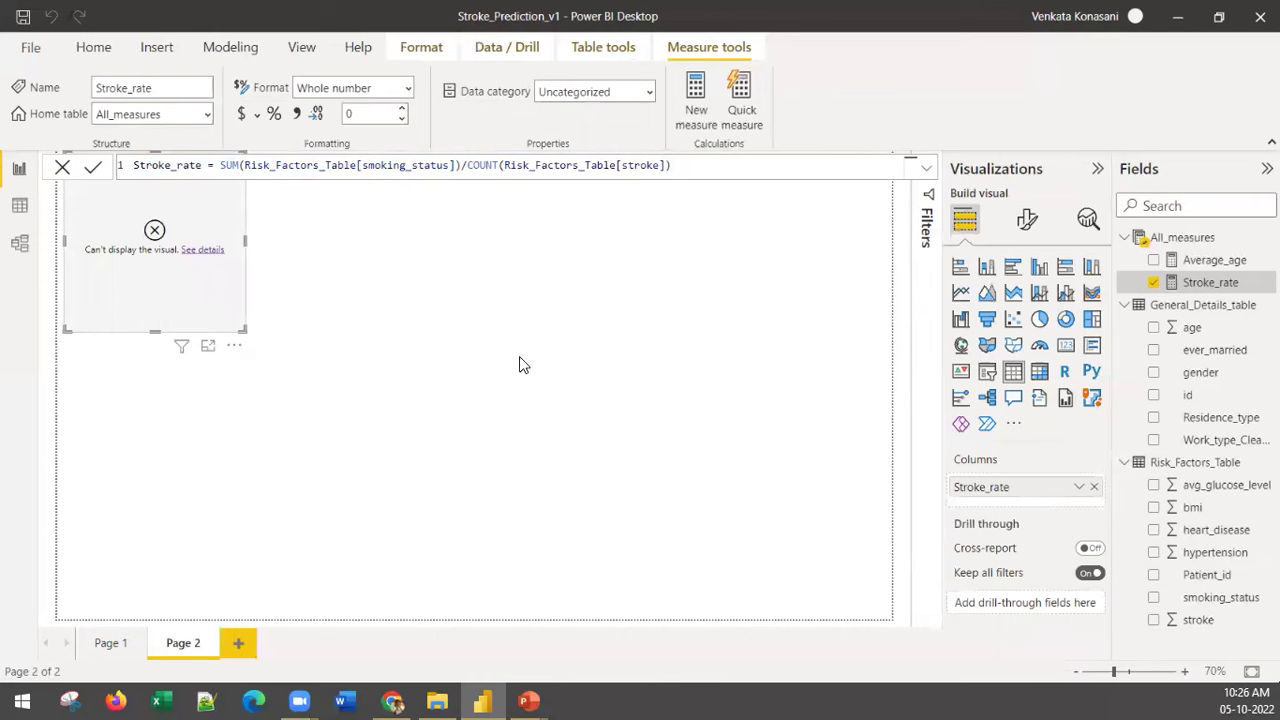
{"action": "left_click", "coordinate": [420, 329]}
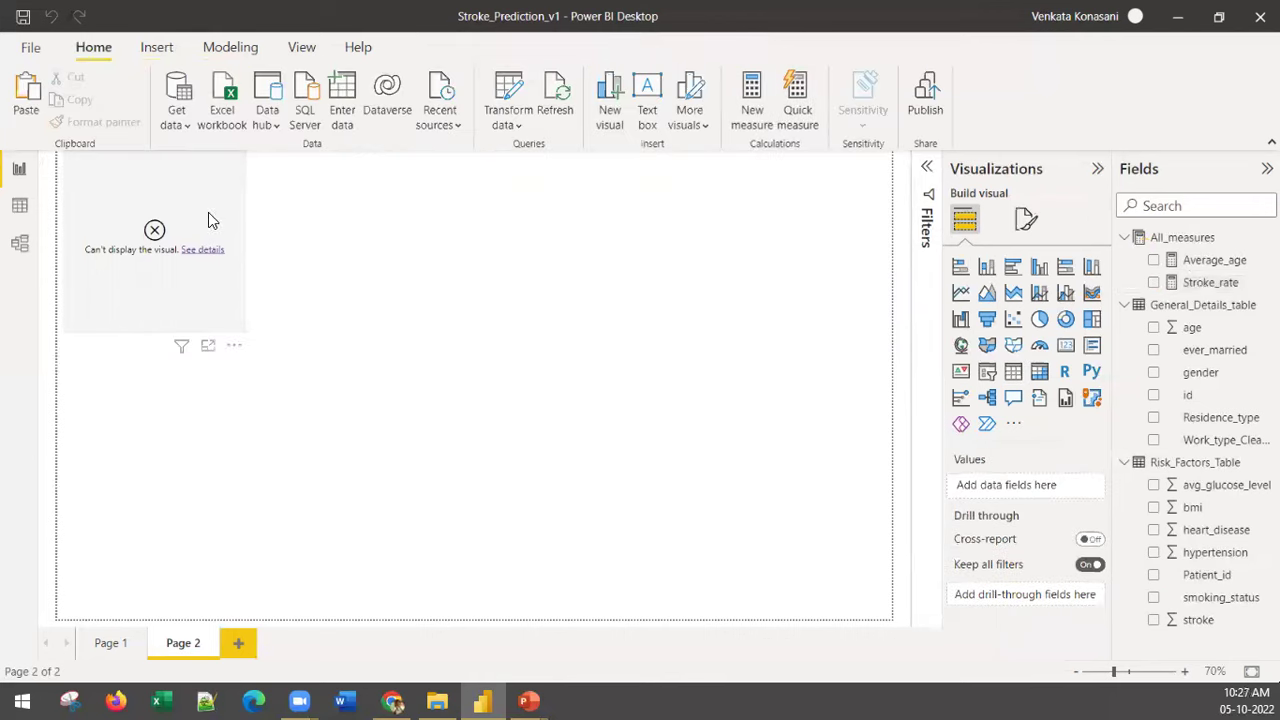
Step: Delete the broken visual and change Stroke_rate's SUM argument to Risk_Factors_Table[stroke]
{"action": "left_click_drag", "start_coordinate": [220, 322], "coordinate": [216, 412]}
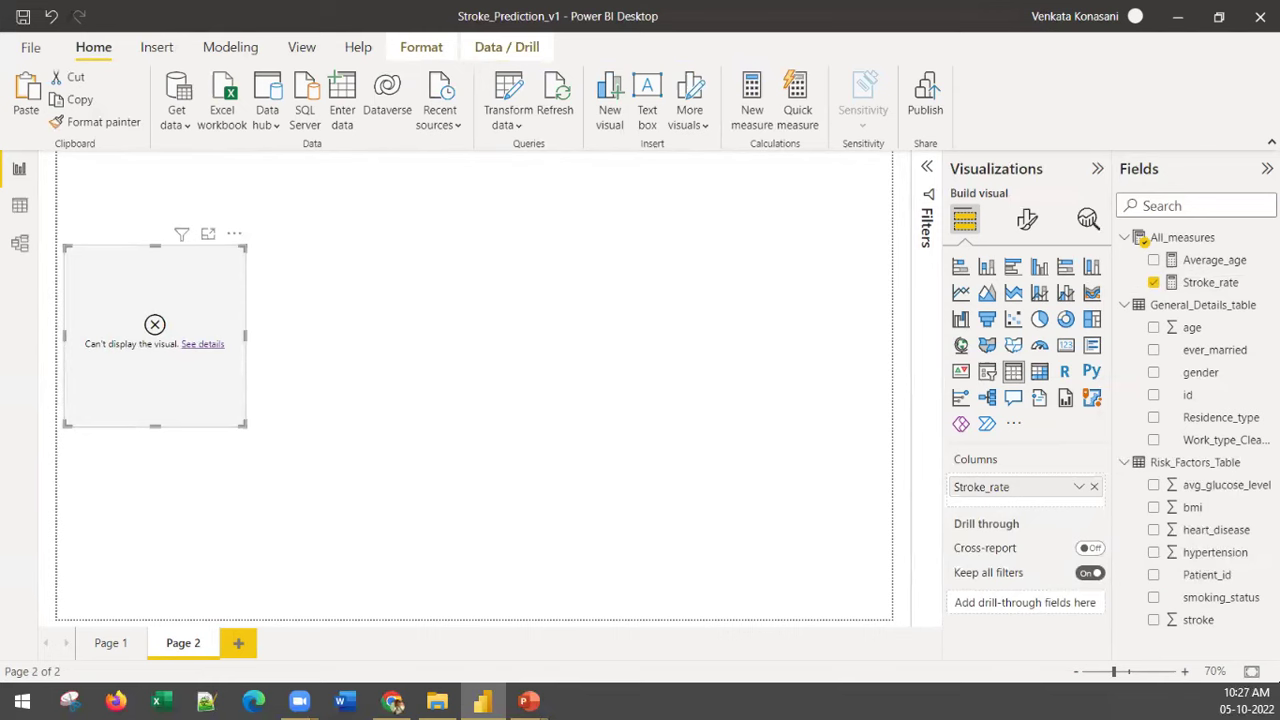
{"action": "key", "text": "Delete"}
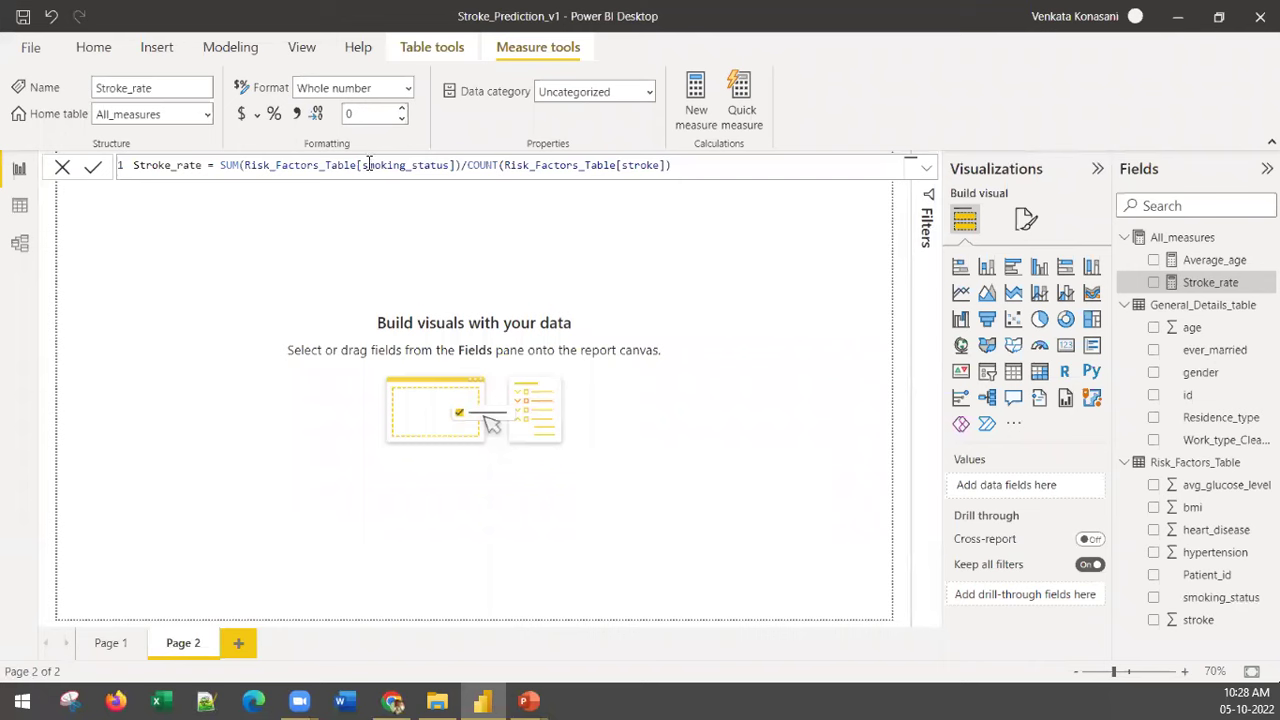
{"action": "left_click_drag", "start_coordinate": [362, 165], "coordinate": [454, 165]}
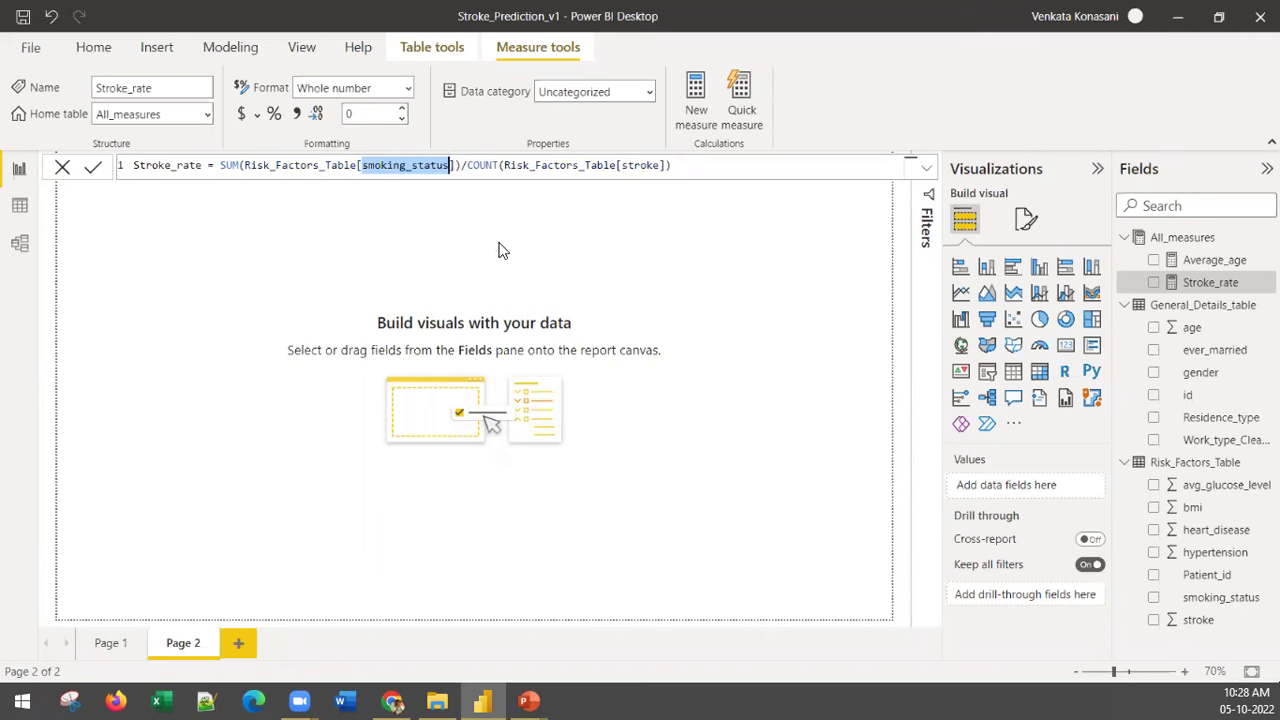
{"action": "type", "text": "stroke"}
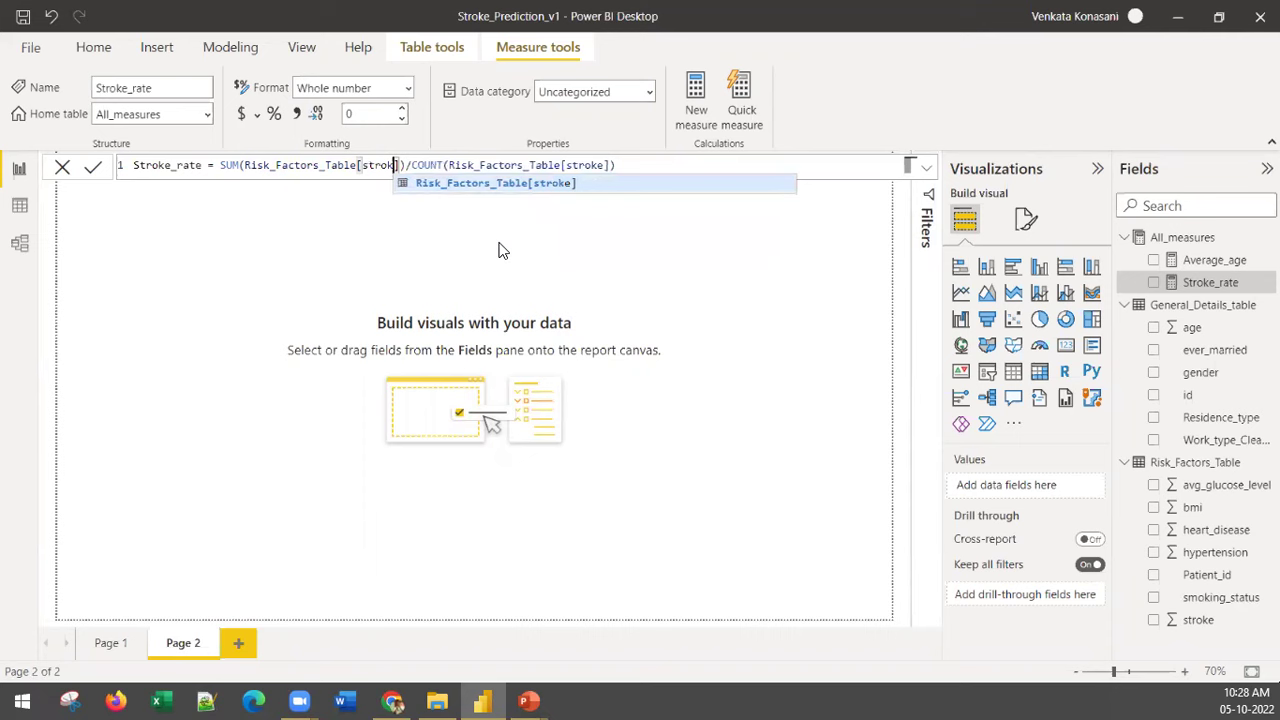
{"action": "left_click", "coordinate": [515, 184]}
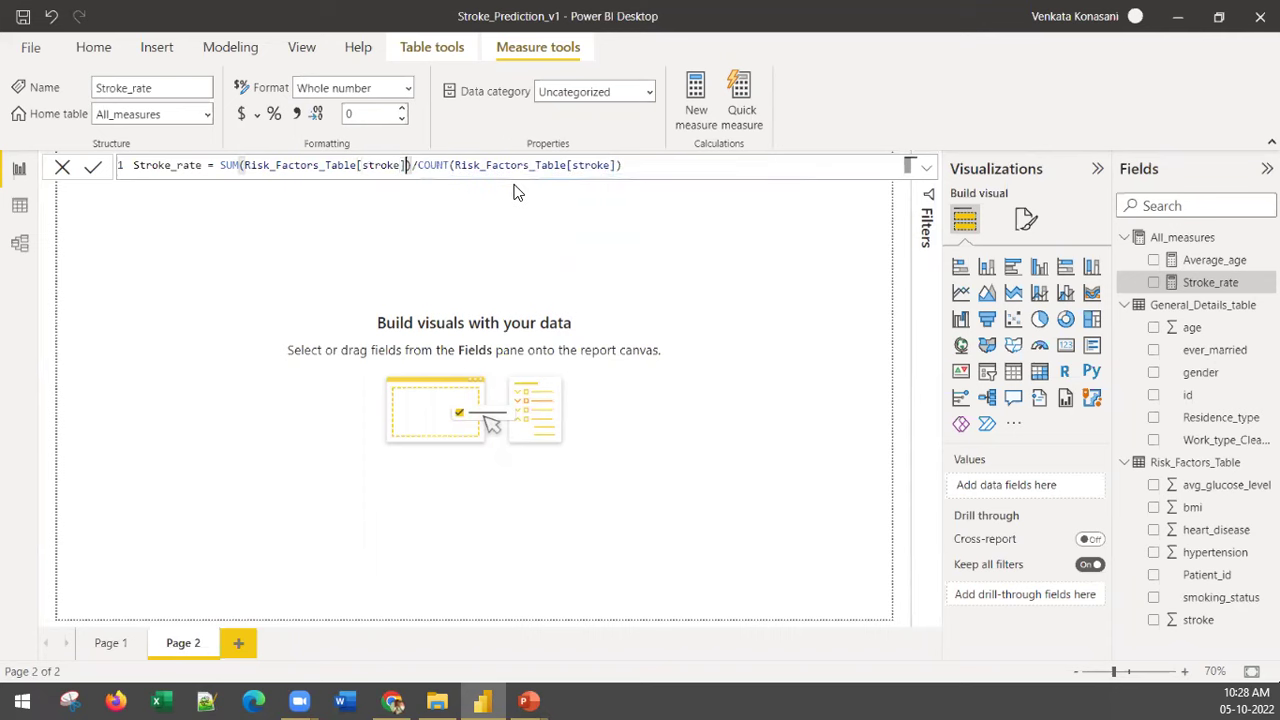
{"action": "left_click", "coordinate": [630, 167]}
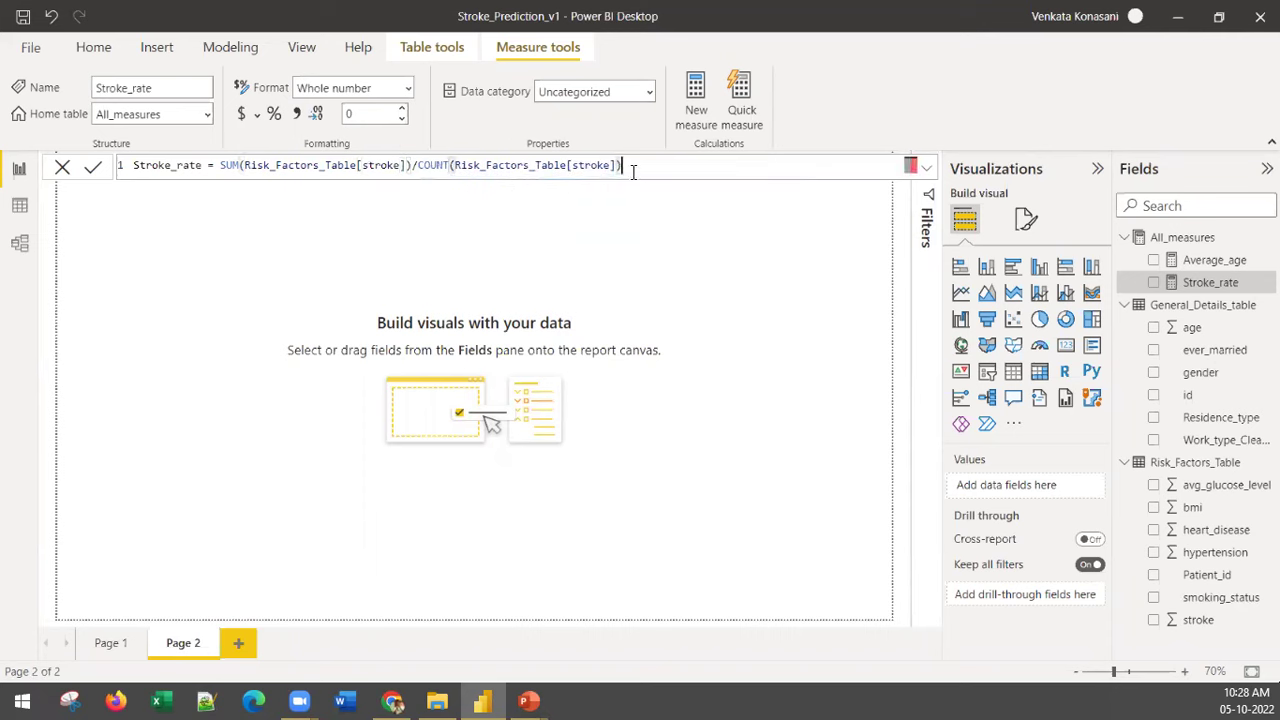
{"action": "key", "text": "Return"}
{"action": "mouse_move", "coordinate": [1200, 285]}
{"action": "left_mouse_down"}
{"action": "mouse_move", "coordinate": [280, 288]}
{"action": "mouse_move", "coordinate": [1195, 286]}
{"action": "left_mouse_up"}
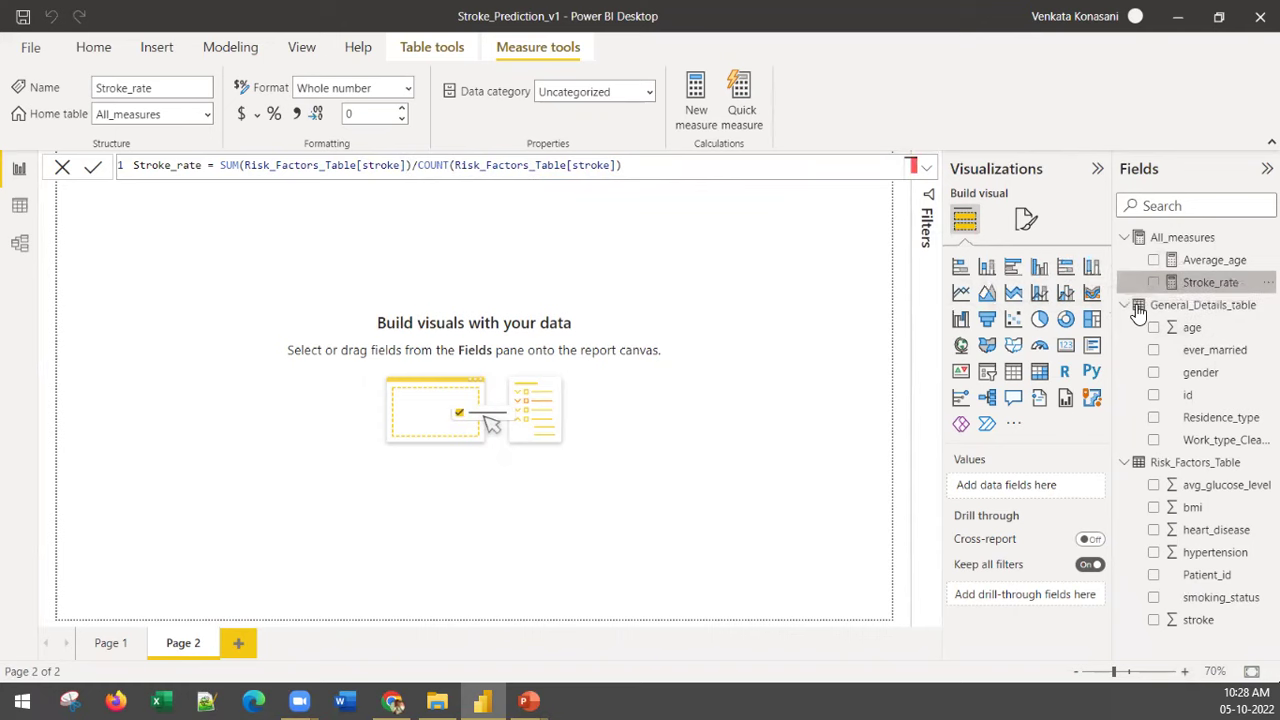
Step: Add a table with Stroke_rate to Page 2, move it down, then delete it
{"action": "left_click", "coordinate": [255, 275]}
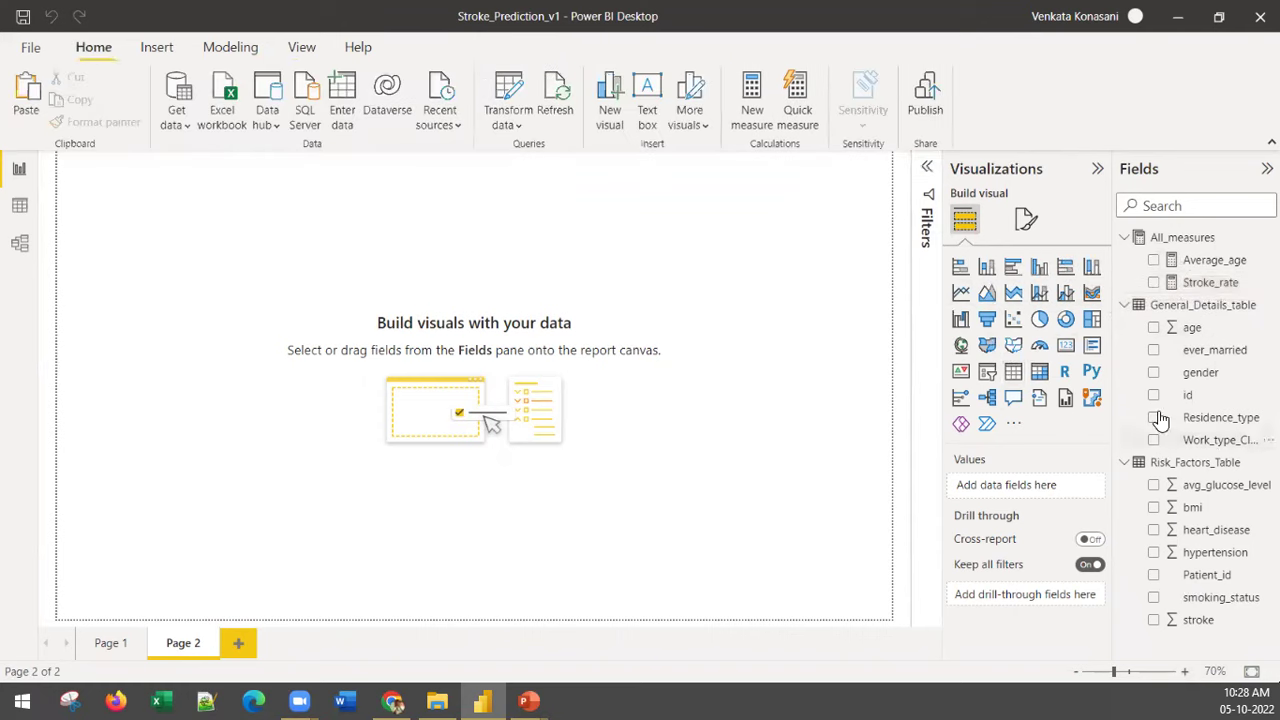
{"action": "left_click", "coordinate": [1013, 371]}
{"action": "left_click_drag", "start_coordinate": [1200, 287], "coordinate": [171, 260]}
{"action": "left_click_drag", "start_coordinate": [232, 341], "coordinate": [217, 365]}
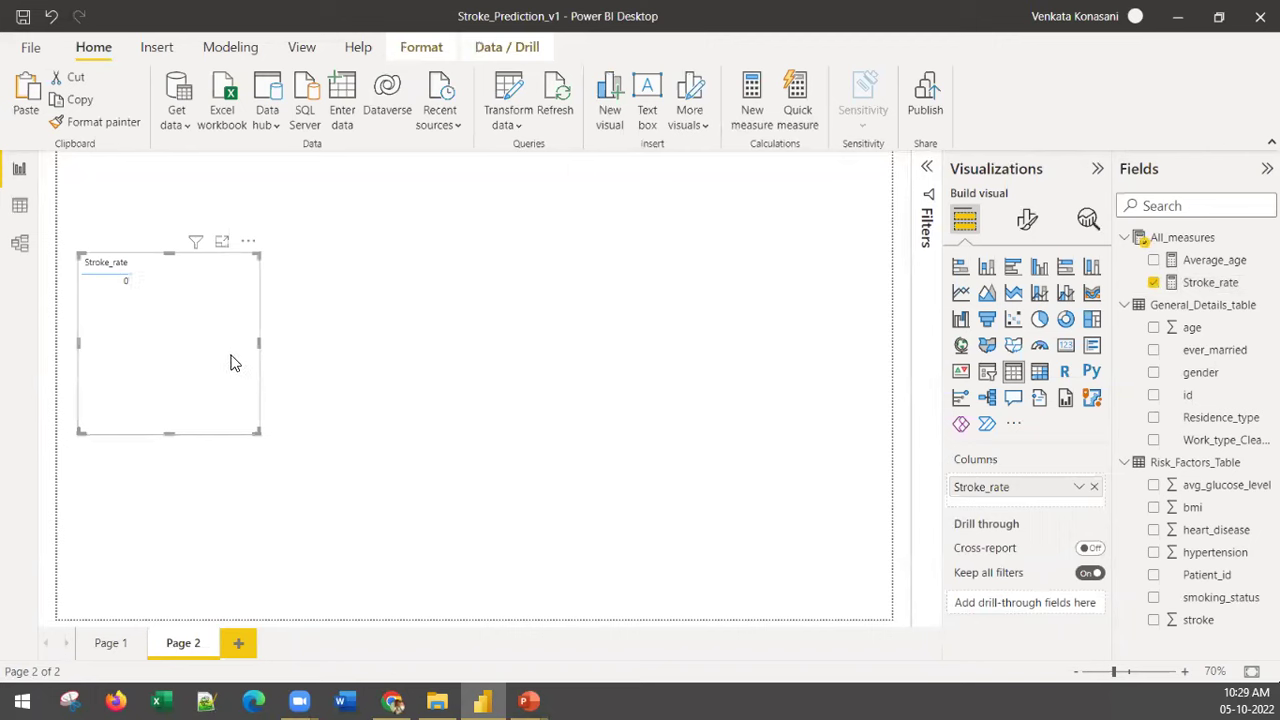
{"action": "key", "text": "Delete"}
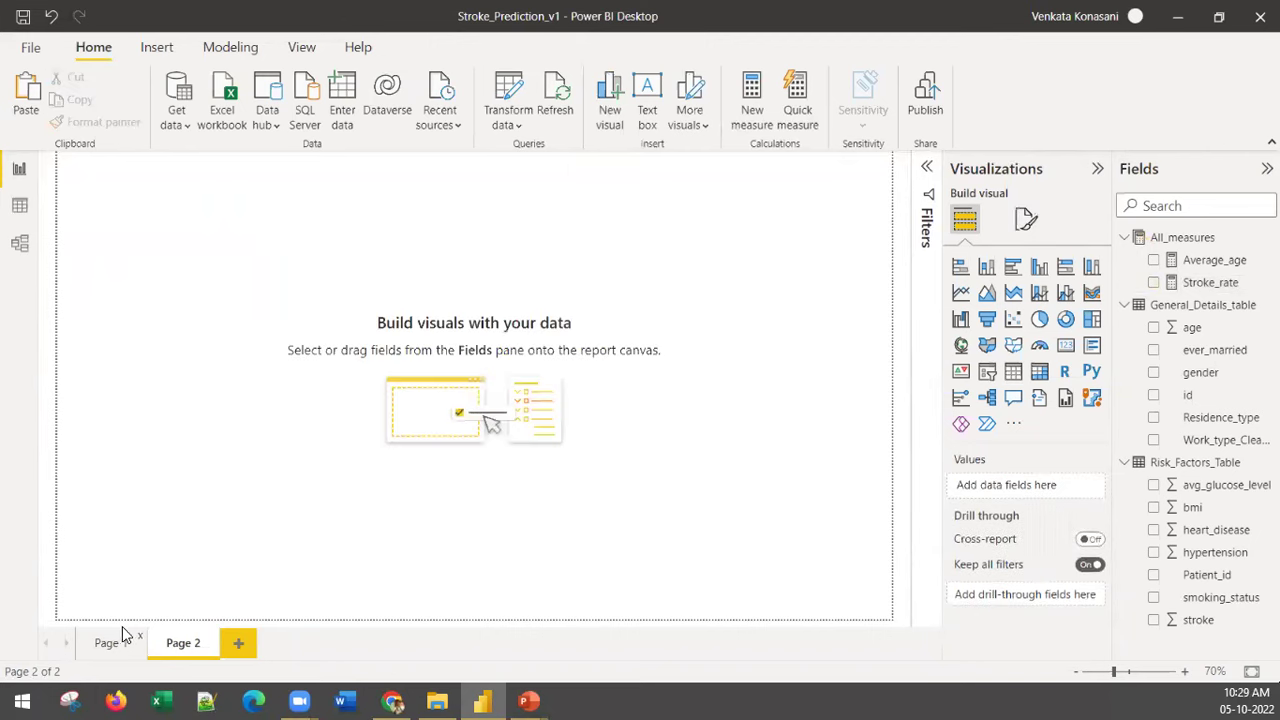
Step: Take the Average_age card from Page 1 and paste it onto Page 2
{"action": "left_click", "coordinate": [103, 645]}
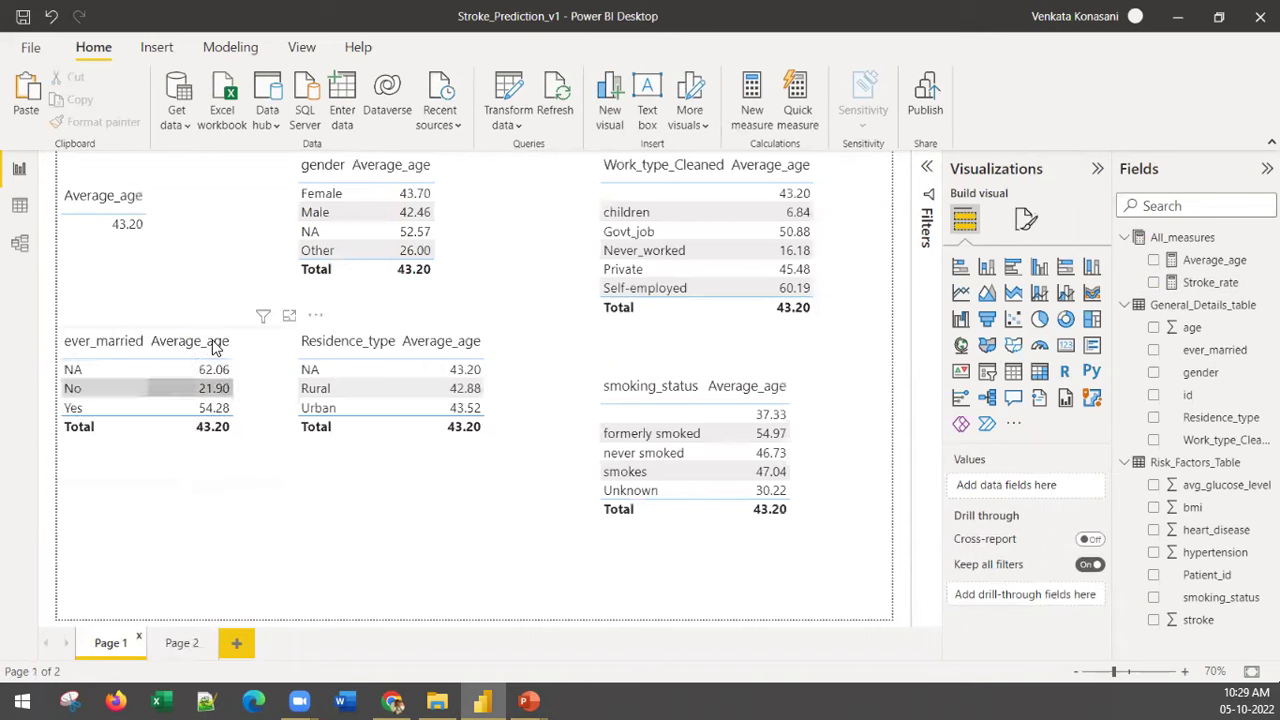
{"action": "left_click", "coordinate": [168, 232]}
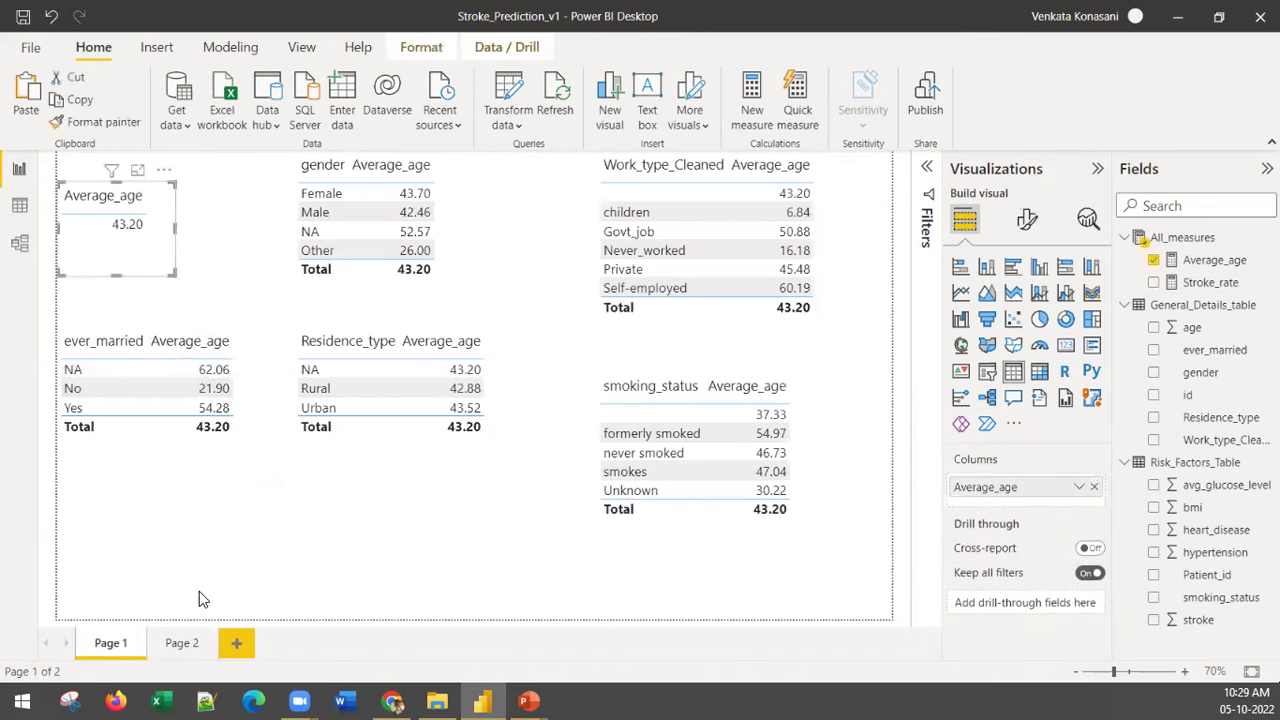
{"action": "left_click", "coordinate": [183, 643]}
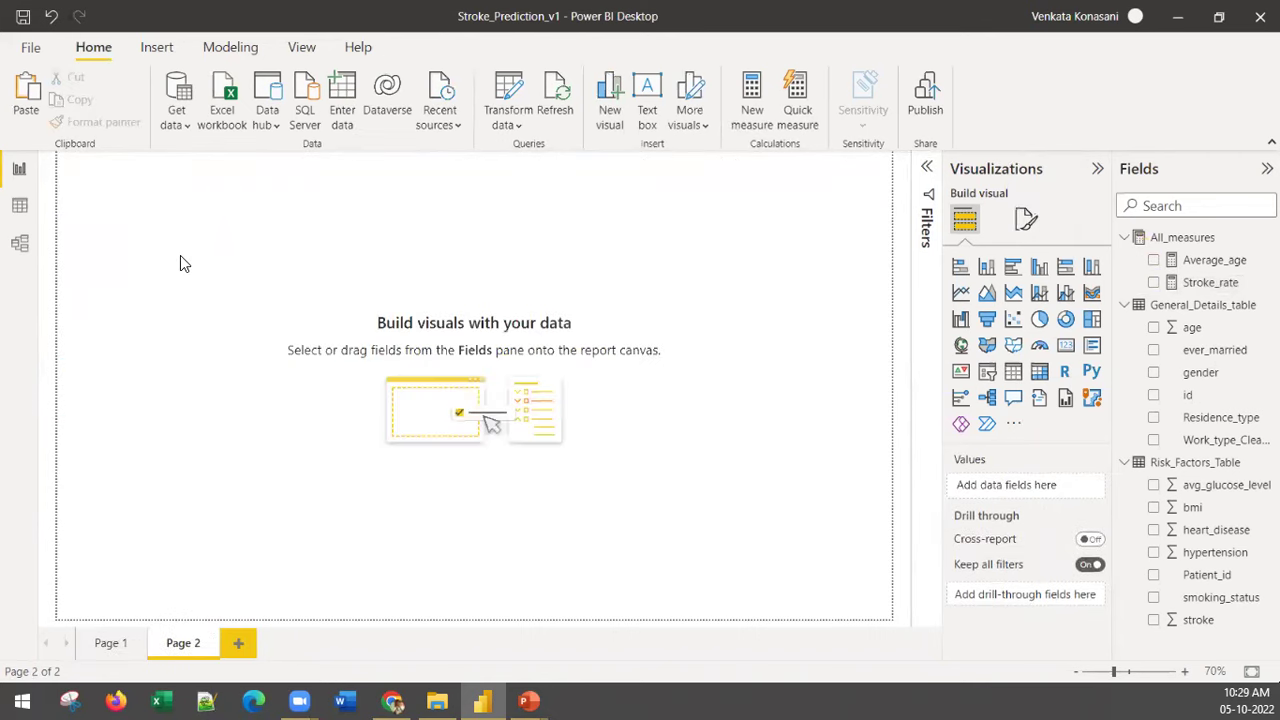
{"action": "key", "text": "ctrl+v"}
{"action": "mouse_move", "coordinate": [100, 271]}
{"action": "left_mouse_down"}
{"action": "mouse_move", "coordinate": [243, 361]}
{"action": "mouse_move", "coordinate": [90, 283]}
{"action": "left_mouse_up"}
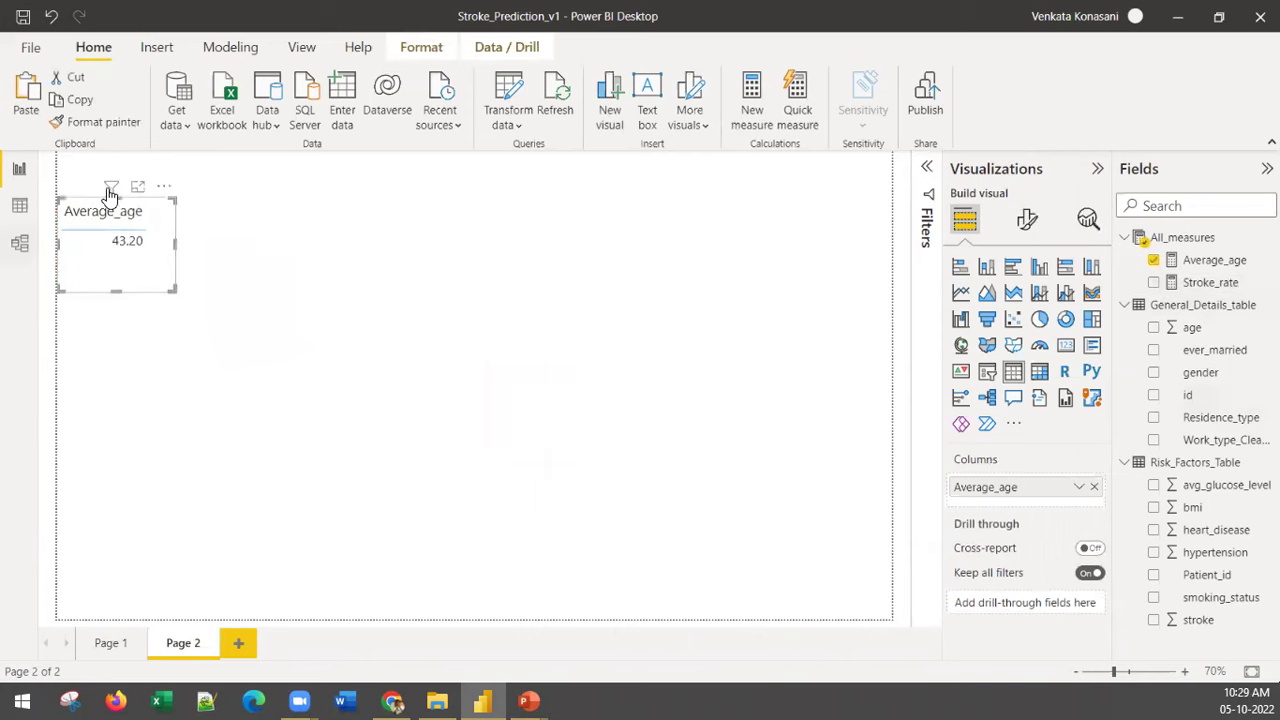
Step: Swap the pasted card's Average_age field for Stroke_rate and nudge it into position
{"action": "left_click", "coordinate": [1155, 262]}
{"action": "left_click", "coordinate": [1154, 282]}
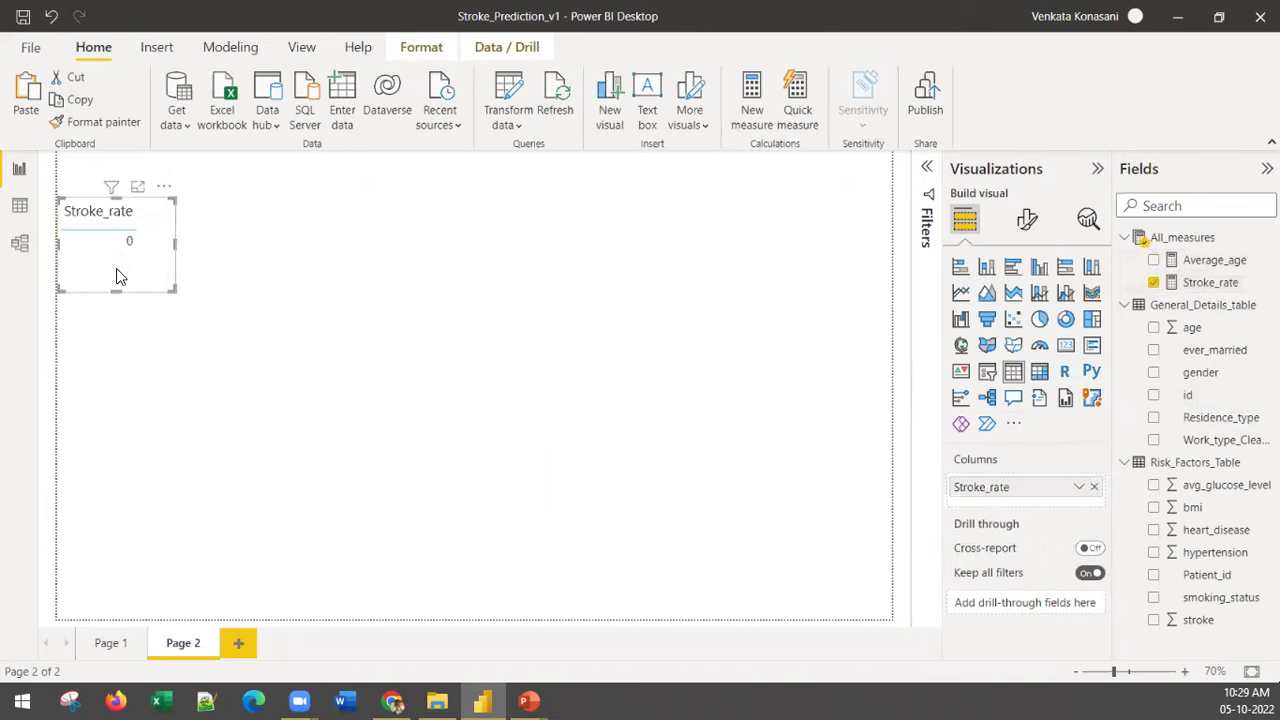
{"action": "mouse_move", "coordinate": [130, 245]}
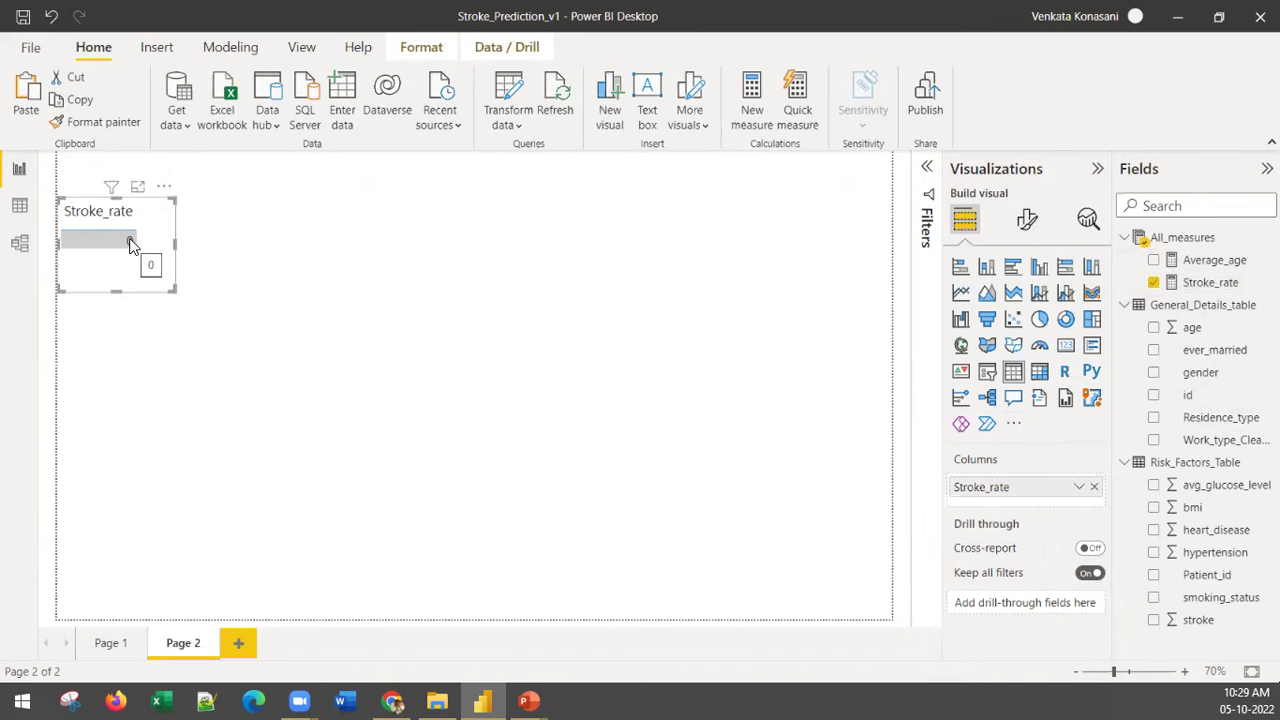
{"action": "left_click_drag", "start_coordinate": [174, 280], "coordinate": [77, 294]}
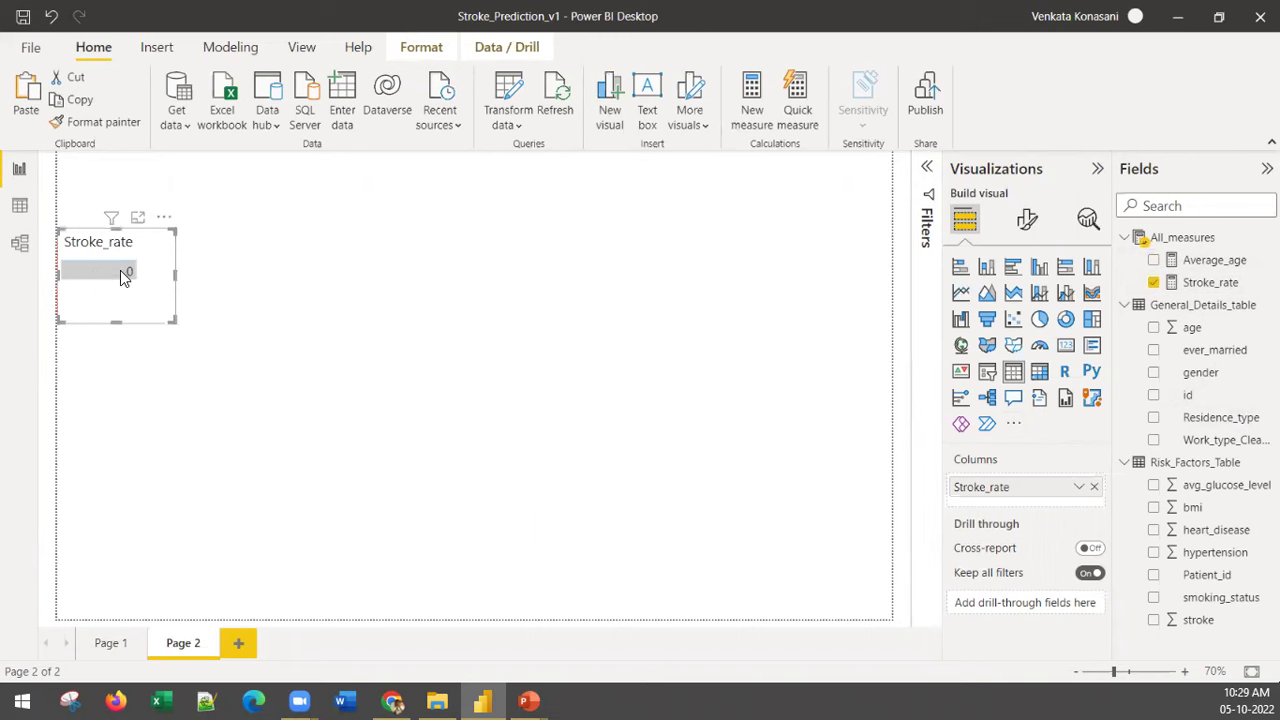
{"action": "left_click", "coordinate": [421, 47]}
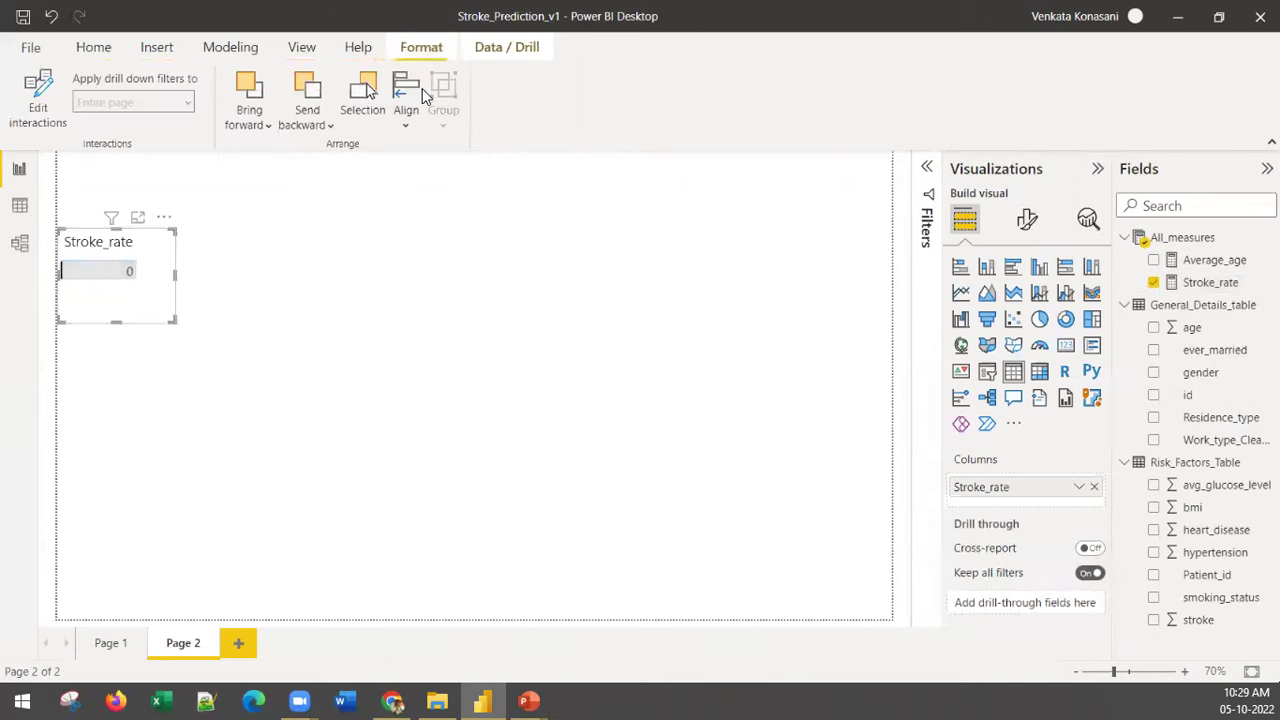
Step: Open the Stroke_rate card's Format visual settings, expanding Values and then viewing General
{"action": "left_click", "coordinate": [1027, 219]}
{"action": "left_click", "coordinate": [1018, 430]}
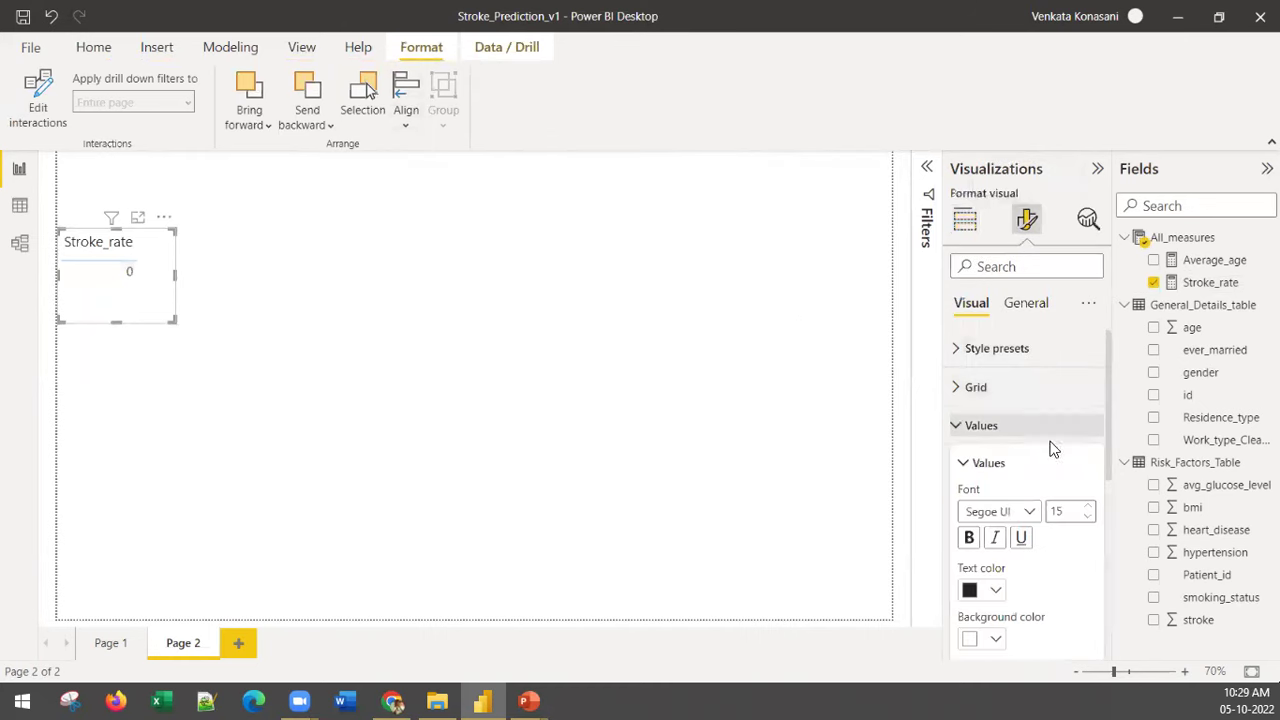
{"action": "scroll", "coordinate": [1061, 585], "scroll_direction": "down", "scroll_amount": 4}
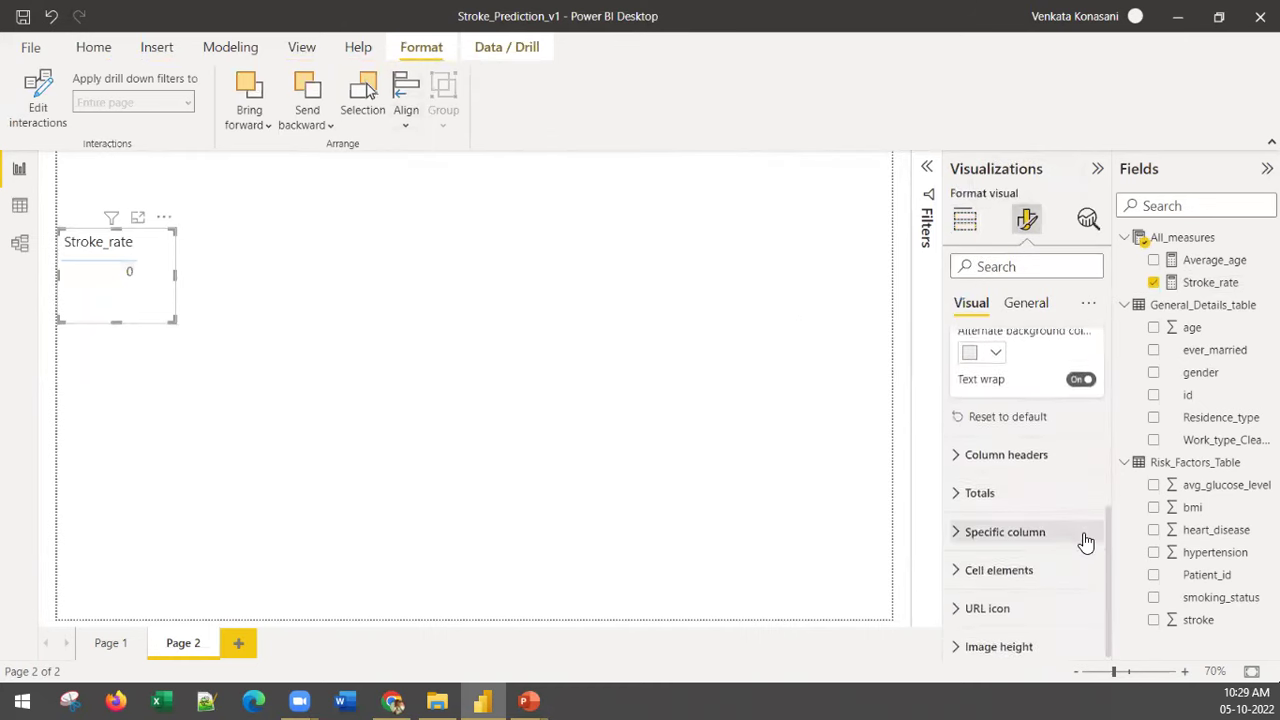
{"action": "scroll", "coordinate": [1085, 540], "scroll_direction": "up", "scroll_amount": 1}
{"action": "scroll", "coordinate": [1078, 460], "scroll_direction": "up", "scroll_amount": 3}
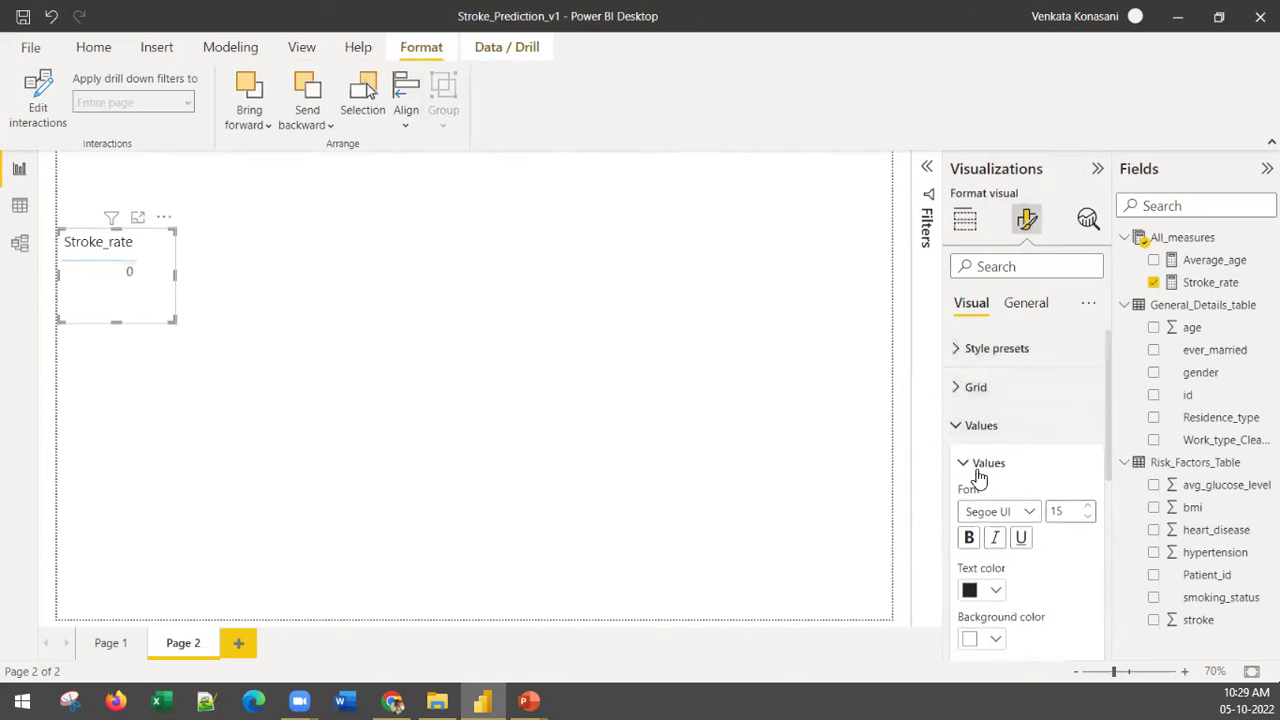
{"action": "left_click", "coordinate": [1063, 465]}
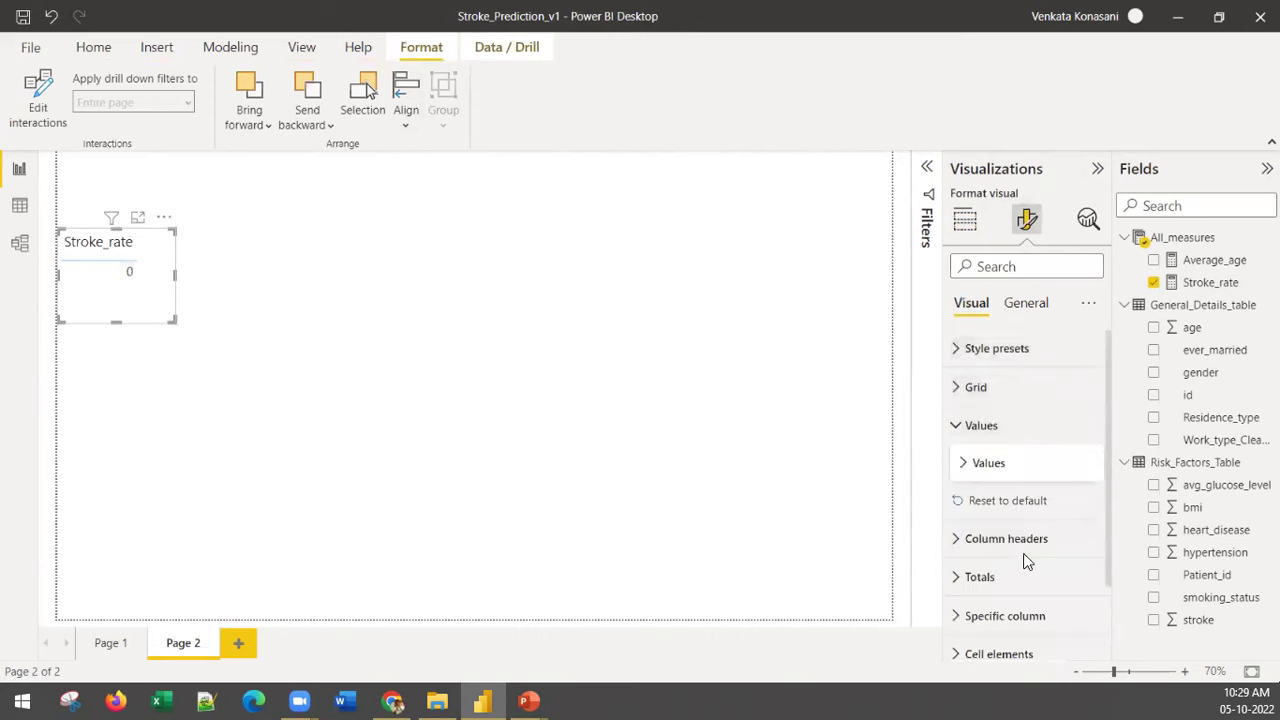
{"action": "left_click", "coordinate": [1034, 466]}
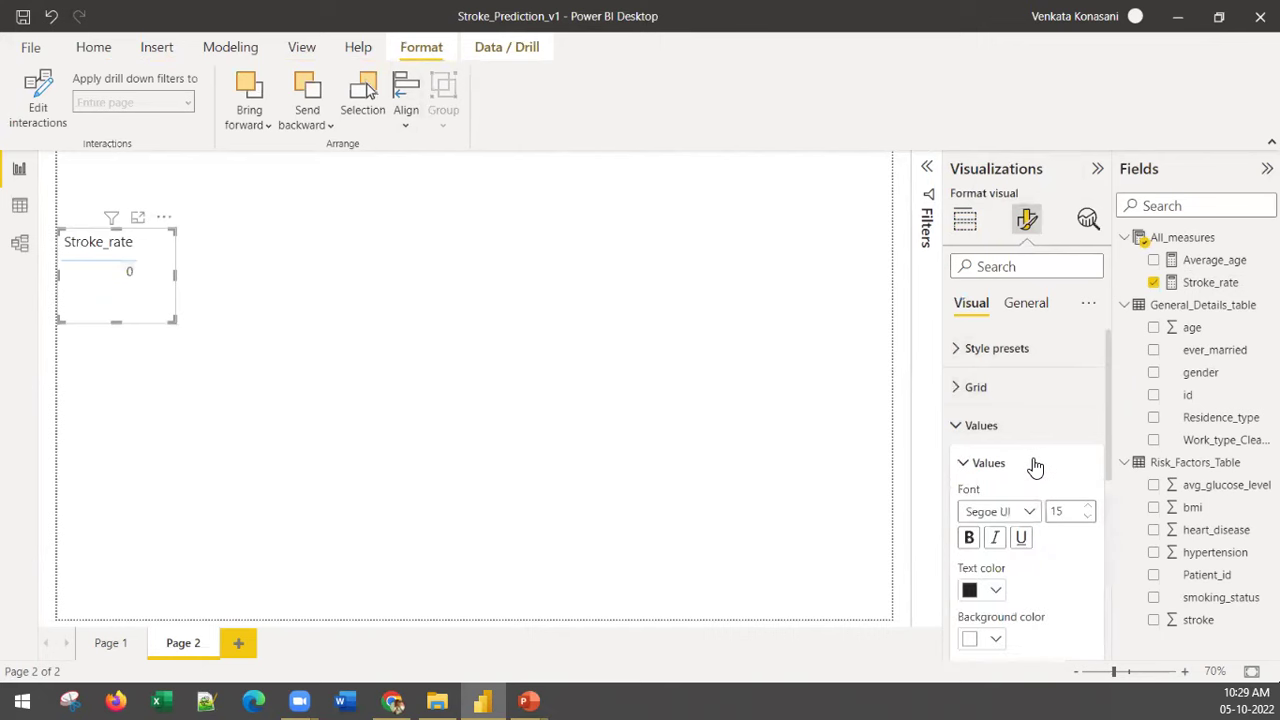
{"action": "left_click", "coordinate": [1027, 304]}
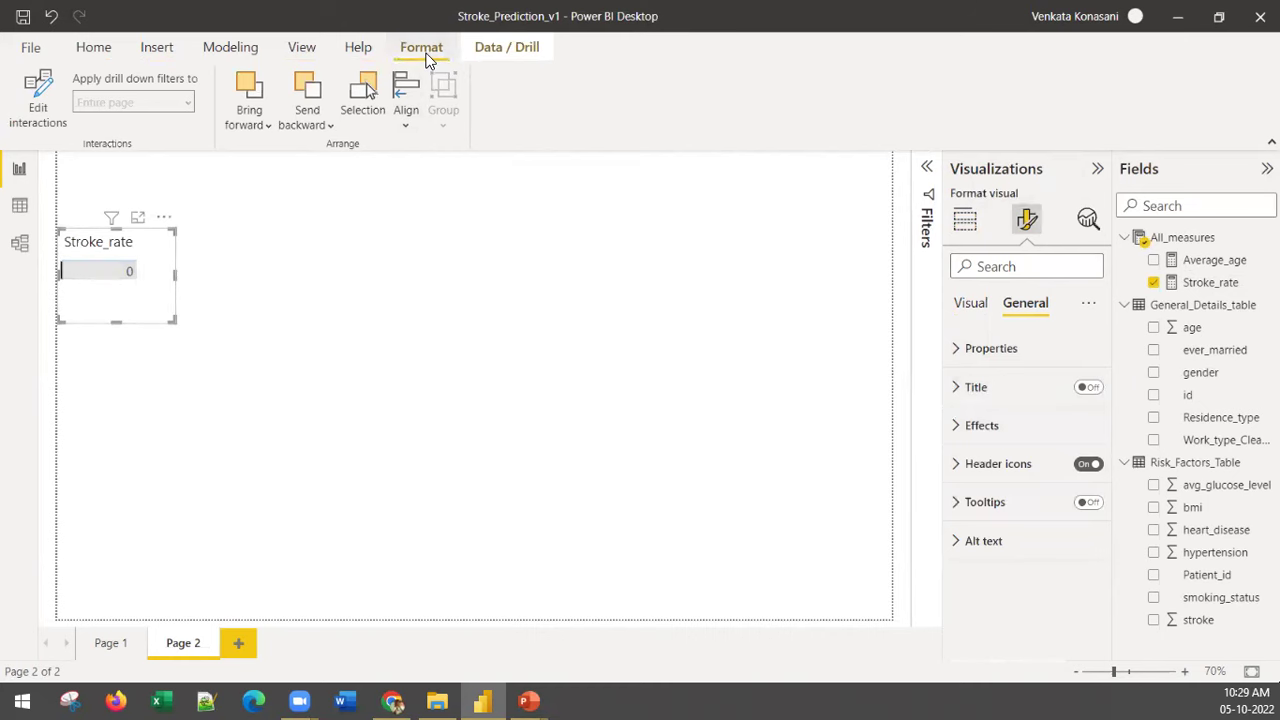
{"action": "left_click", "coordinate": [92, 47]}
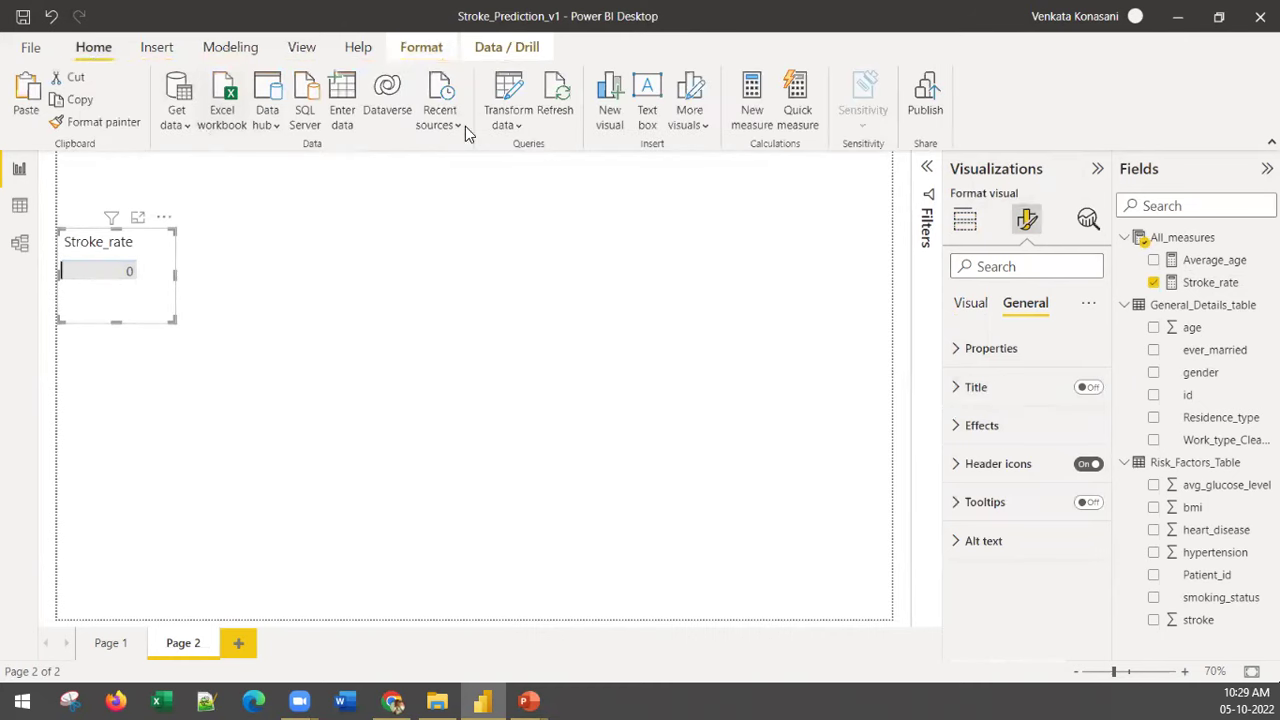
Step: Format the Stroke_rate measure as a percentage with 2 decimal places, showing 4.87%
{"action": "left_click", "coordinate": [1210, 282]}
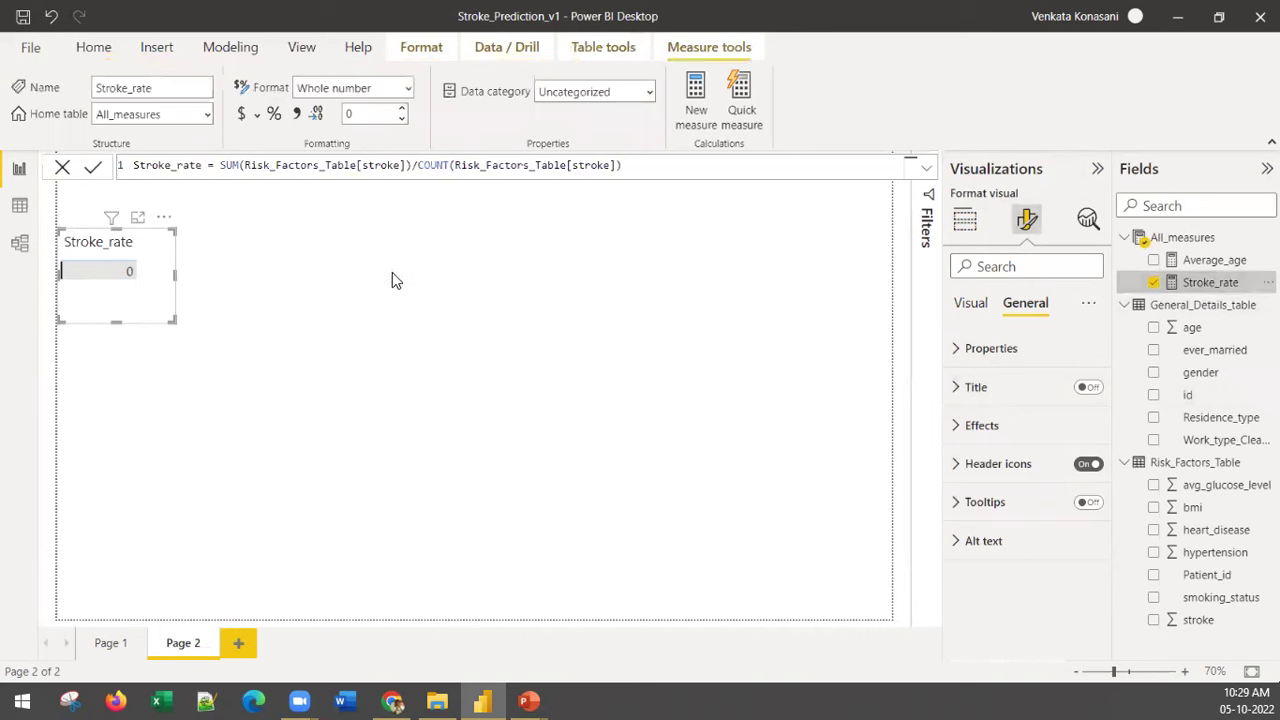
{"action": "left_click", "coordinate": [407, 90]}
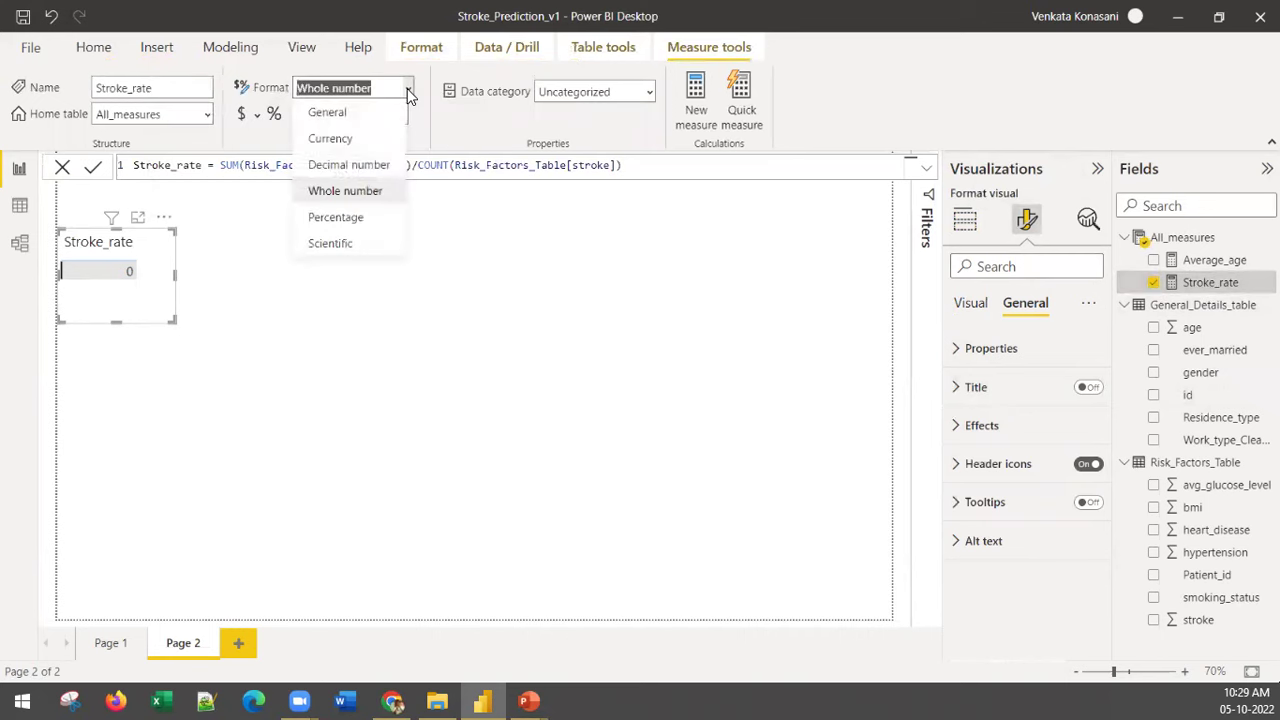
{"action": "left_click", "coordinate": [370, 164]}
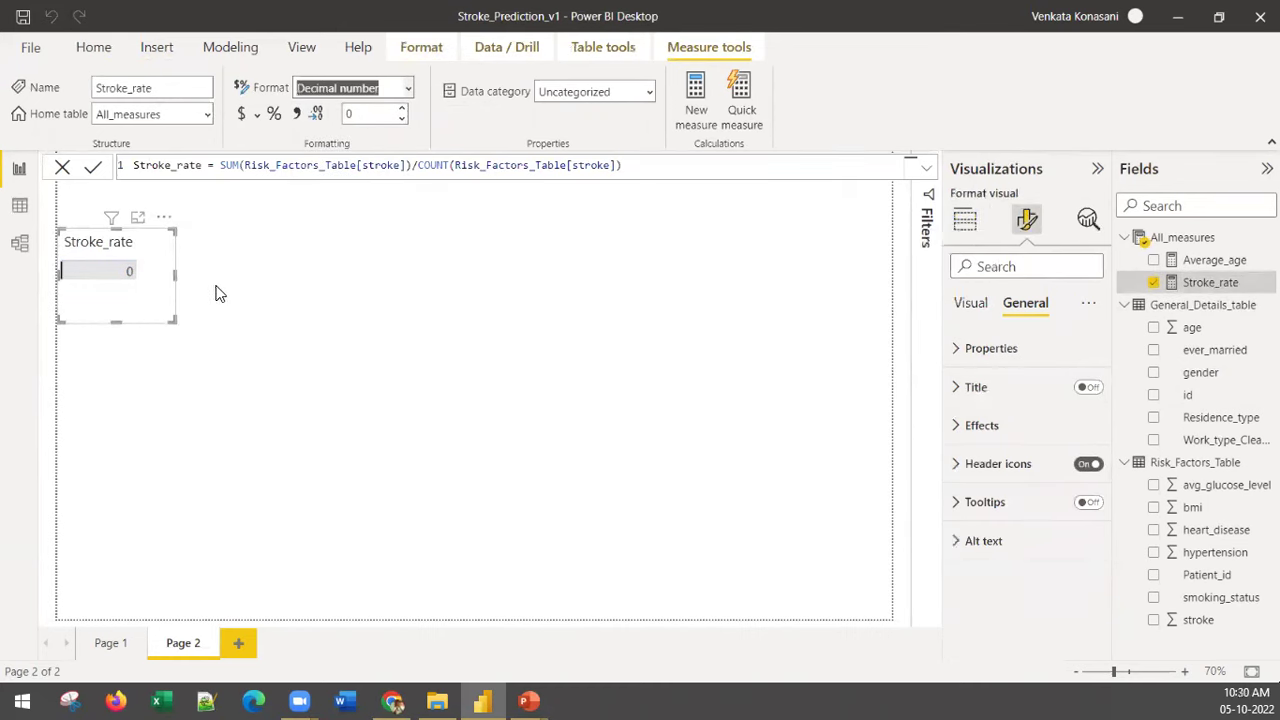
{"action": "left_click", "coordinate": [440, 320]}
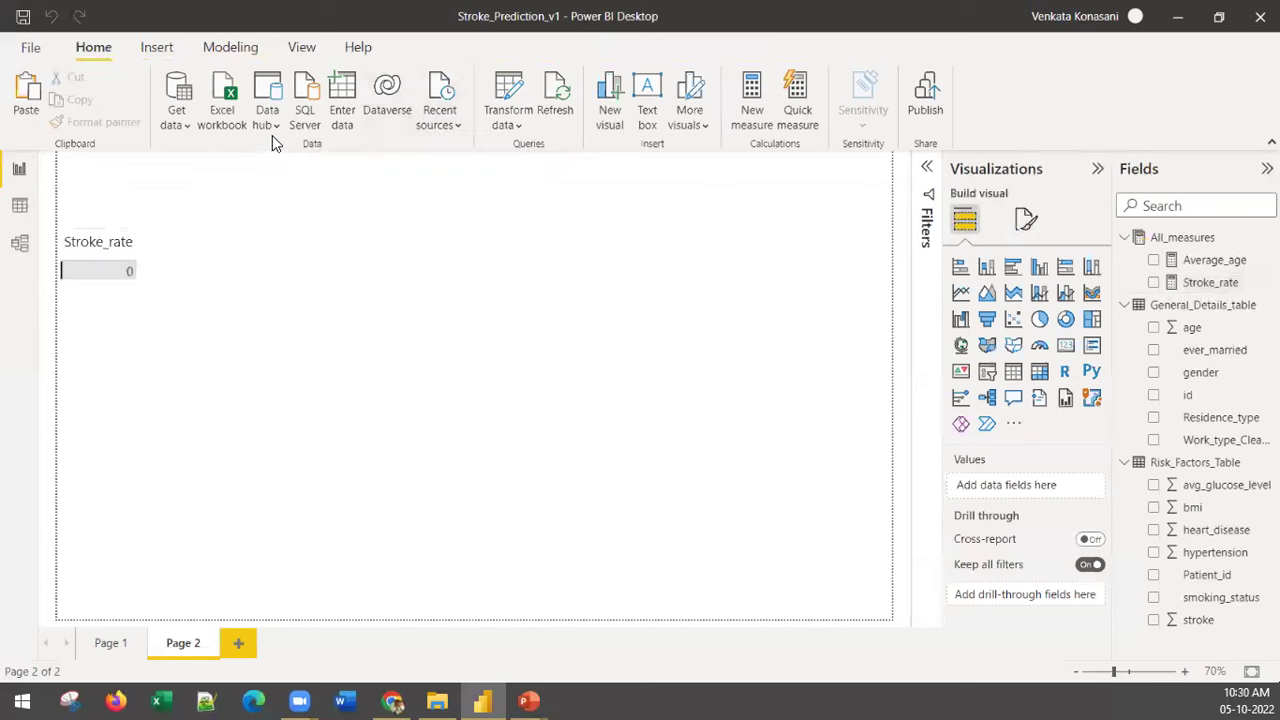
{"action": "left_click", "coordinate": [1212, 284]}
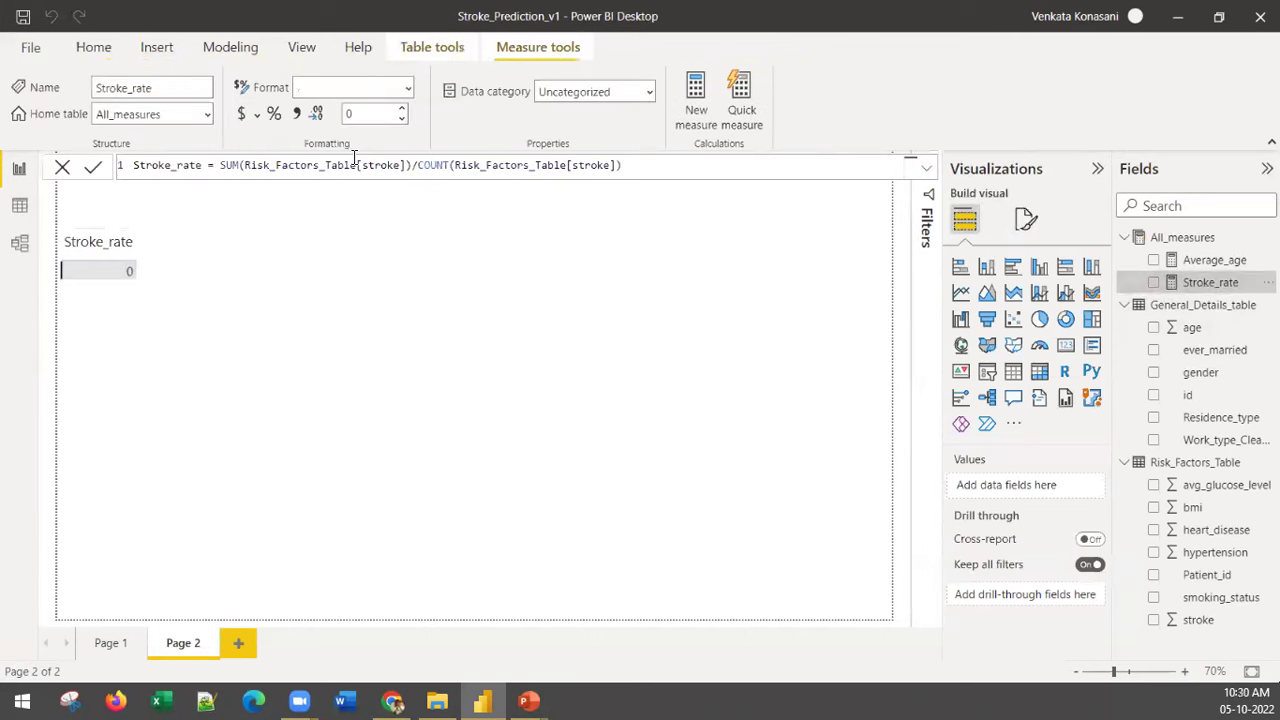
{"action": "left_click", "coordinate": [403, 112]}
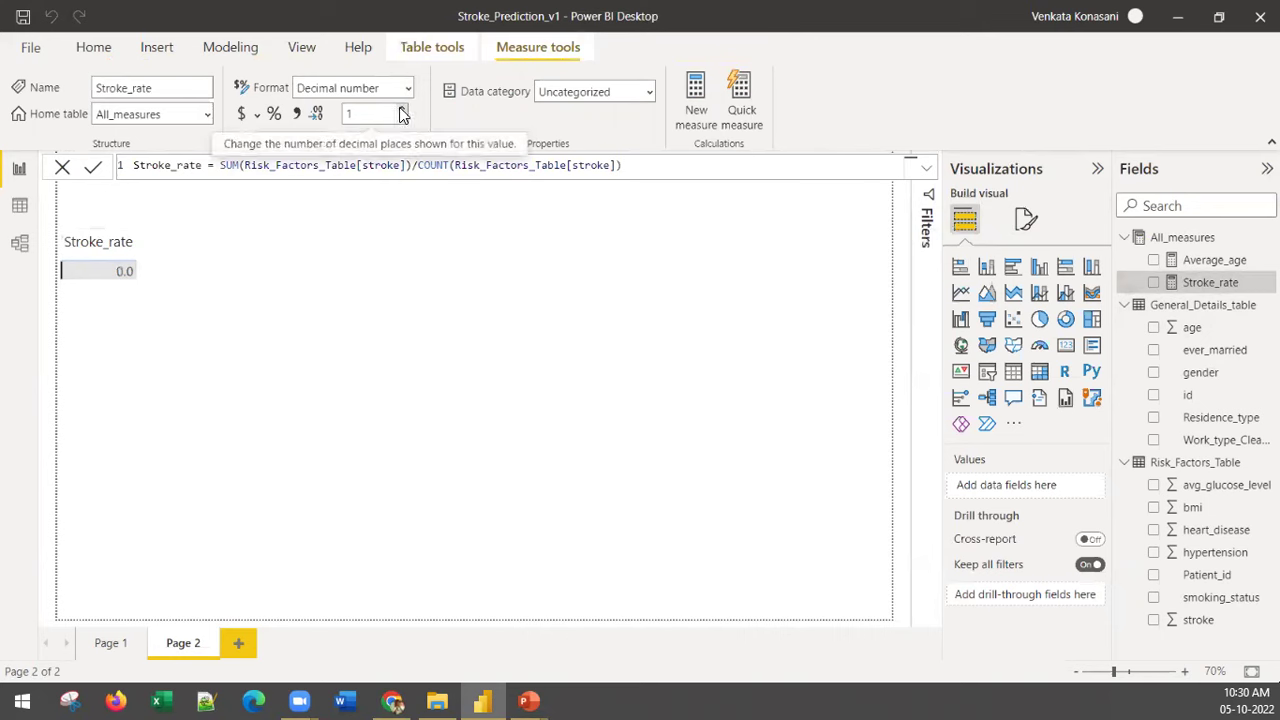
{"action": "left_click", "coordinate": [402, 110]}
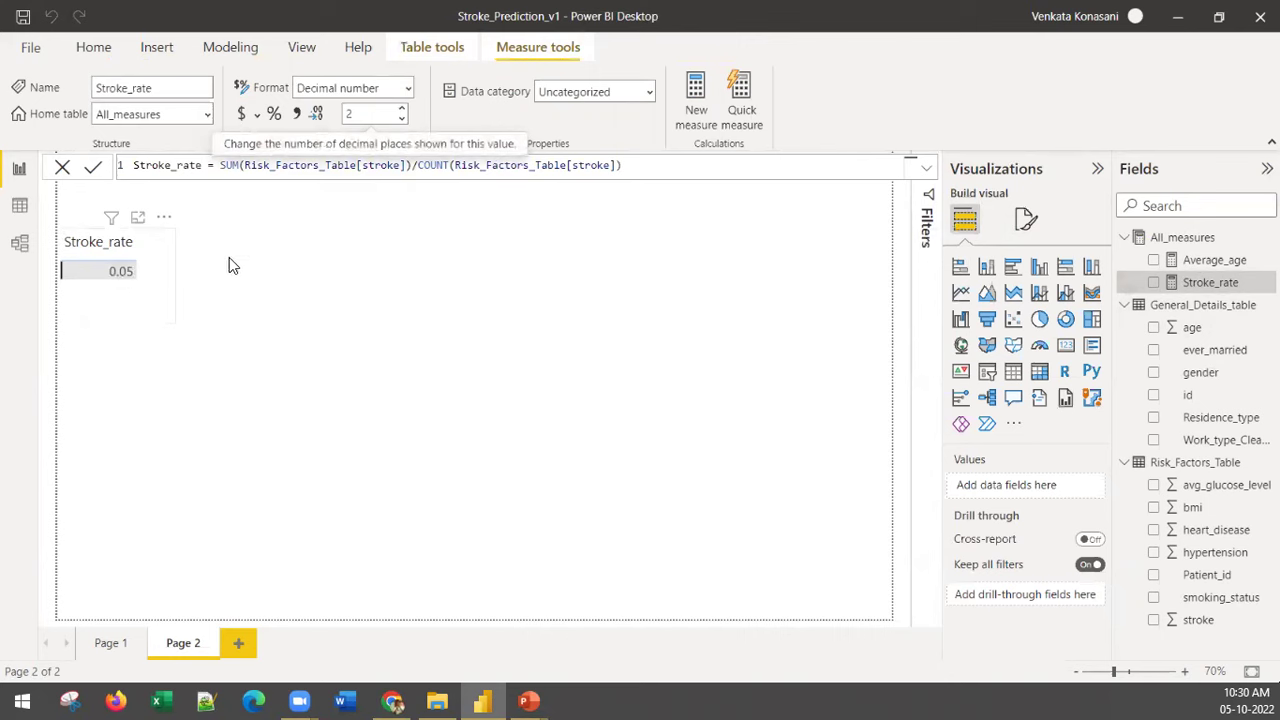
{"action": "left_click", "coordinate": [274, 114]}
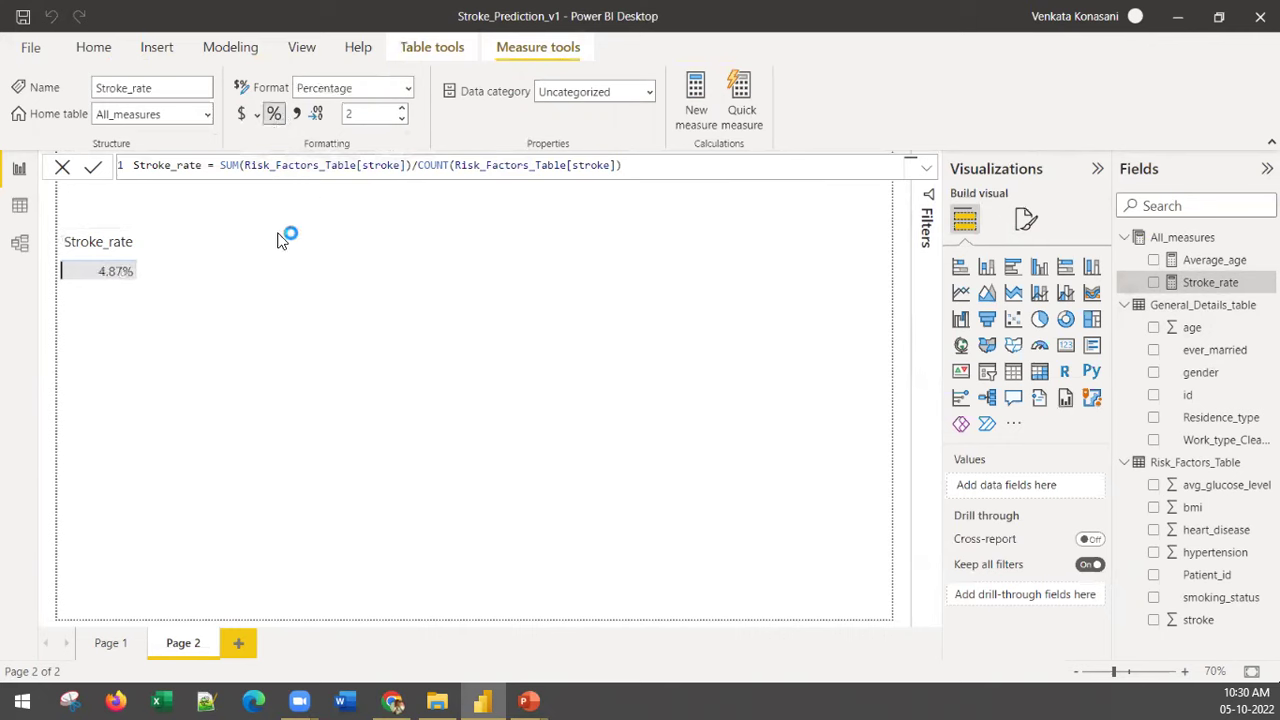
{"action": "left_click", "coordinate": [155, 299]}
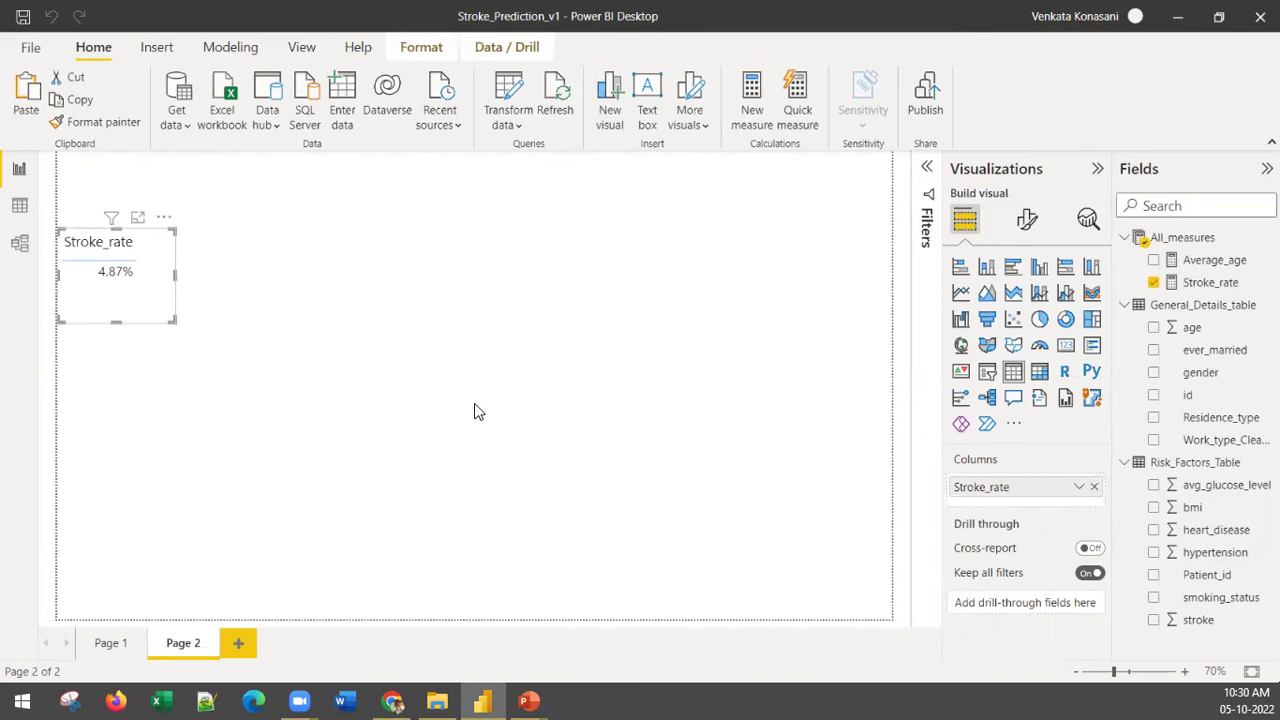
Step: Duplicate the Stroke_rate visual, place the copy to the right, and widen it
{"action": "left_click", "coordinate": [450, 316]}
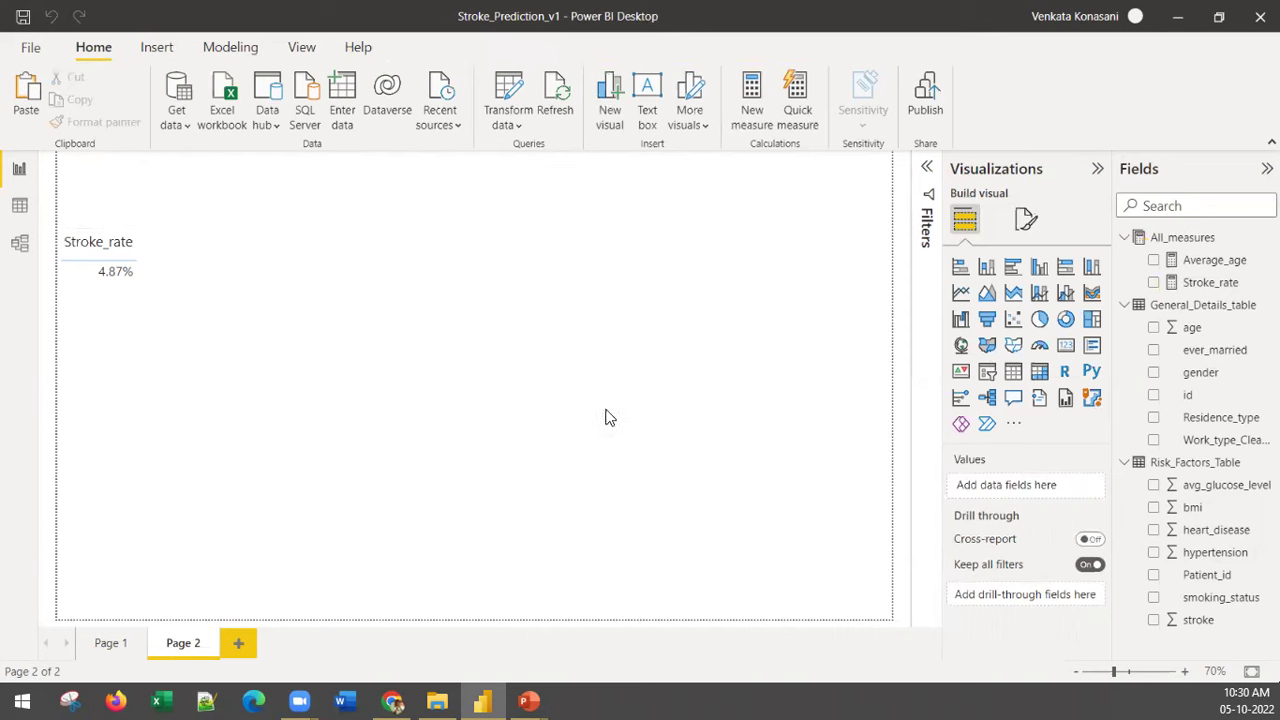
{"action": "left_click", "coordinate": [157, 318]}
{"action": "key", "text": "ctrl+c"}
{"action": "key", "text": "ctrl+v"}
{"action": "left_click_drag", "start_coordinate": [526, 286], "coordinate": [505, 276]}
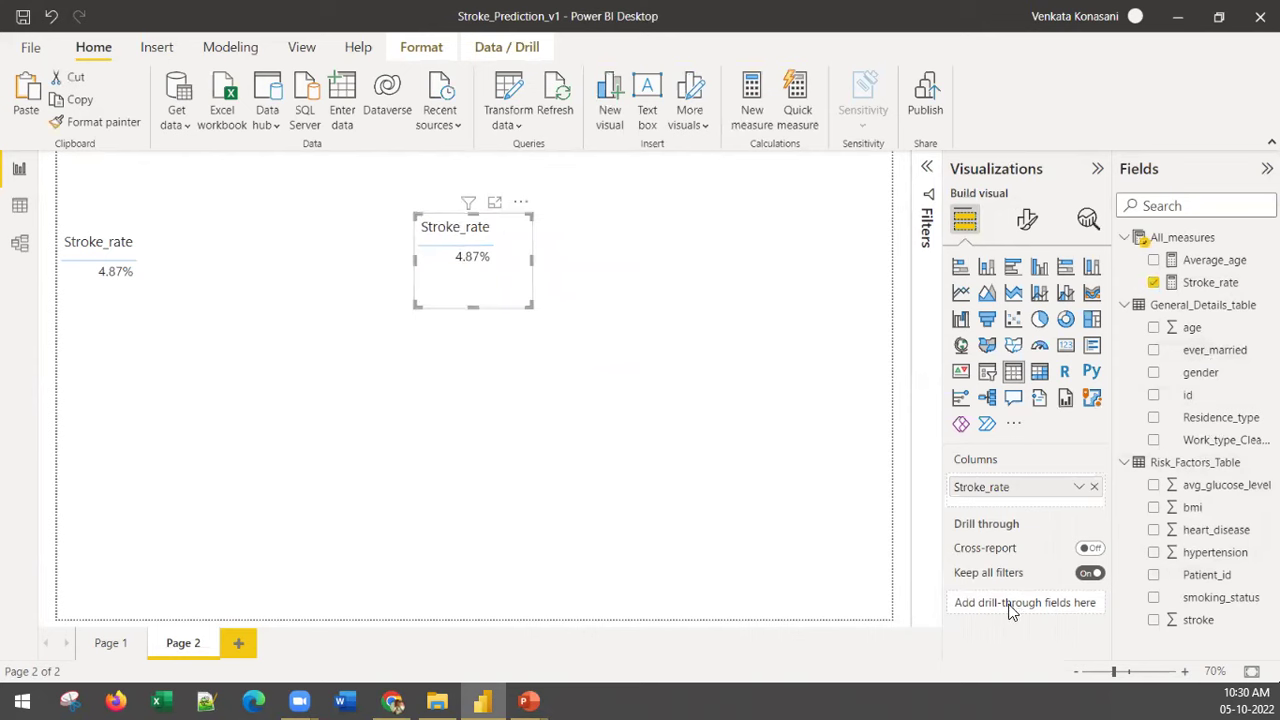
{"action": "left_click_drag", "start_coordinate": [1220, 537], "coordinate": [1043, 486]}
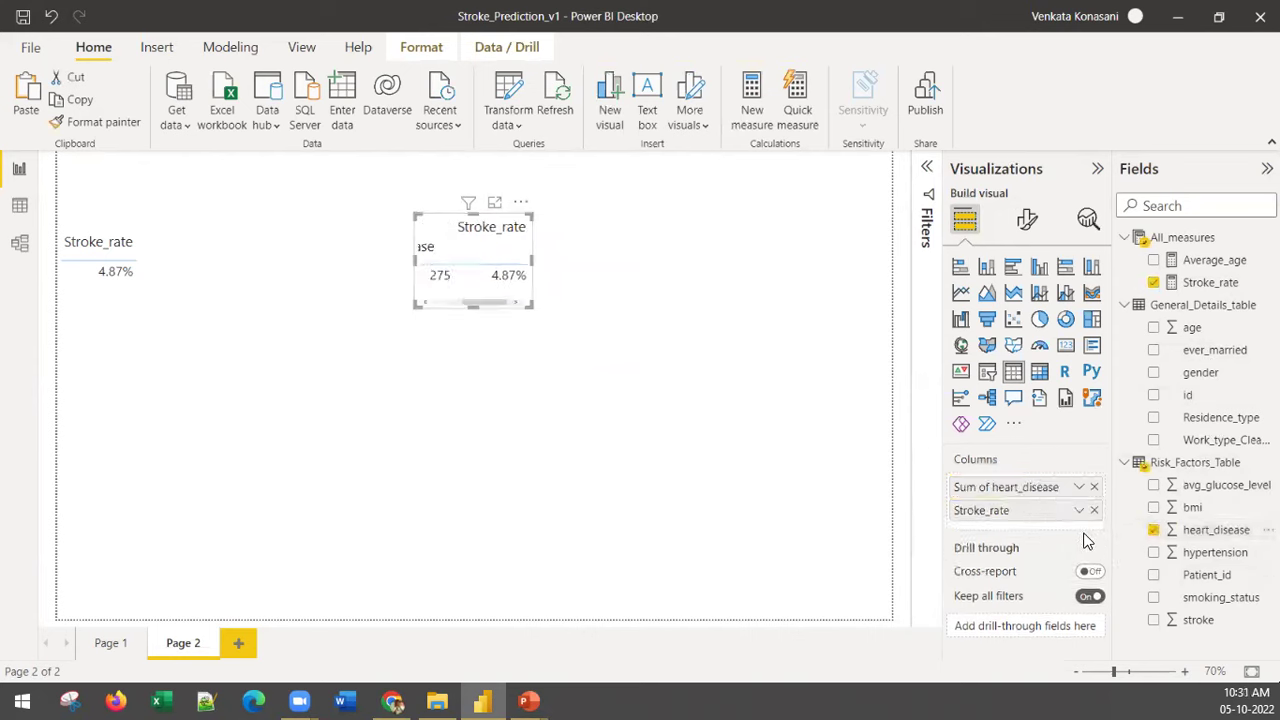
{"action": "left_click_drag", "start_coordinate": [415, 214], "coordinate": [298, 207]}
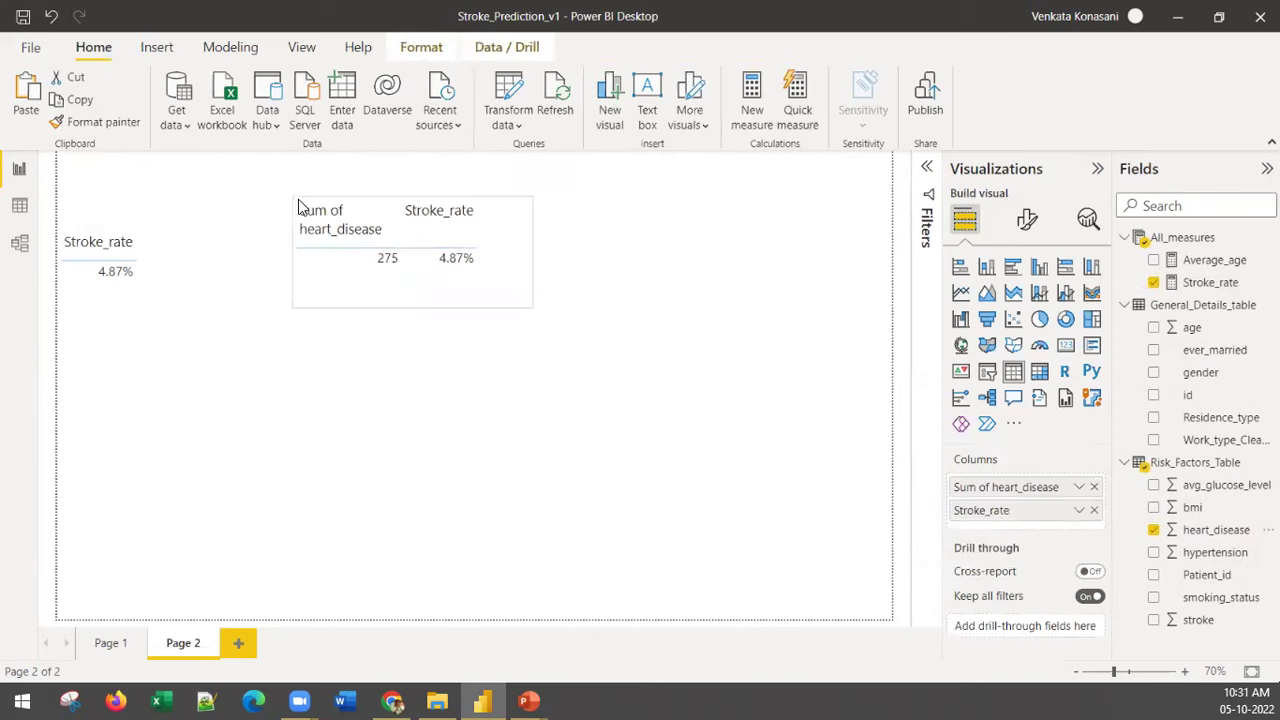
{"action": "left_click", "coordinate": [1094, 486]}
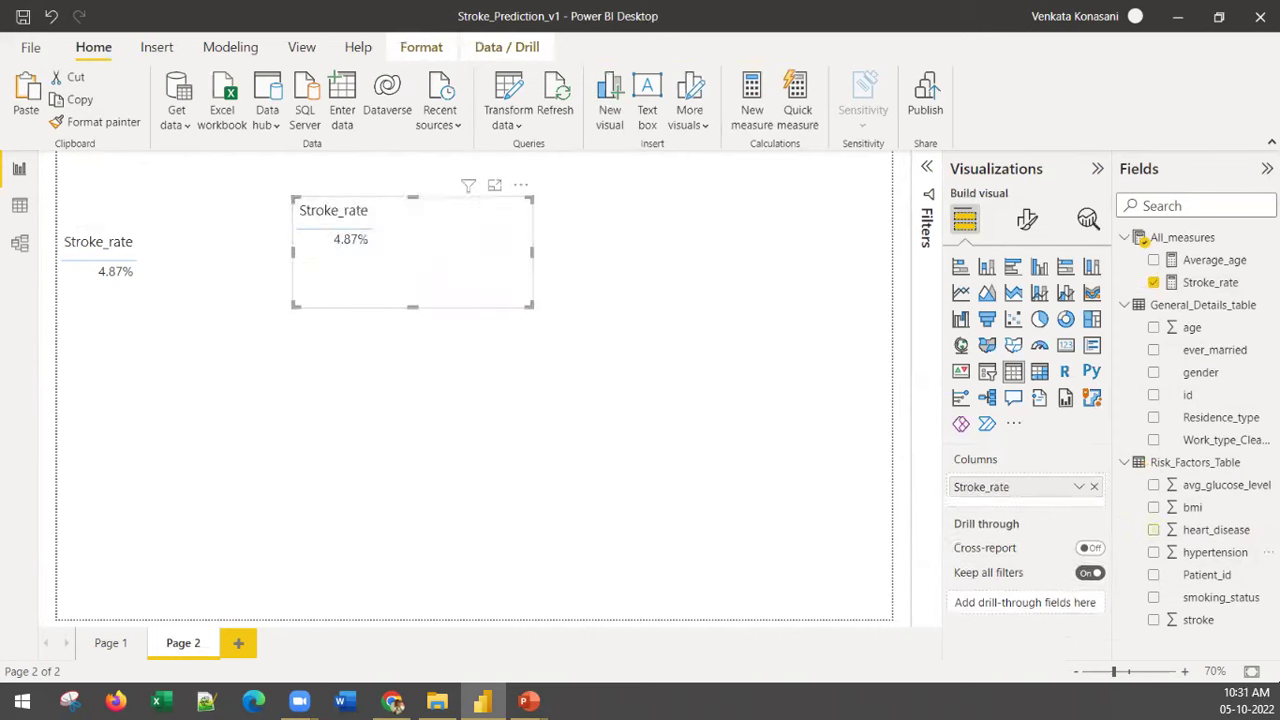
Step: Add smoking_status to the copied table, enlarge it and move it up-left
{"action": "left_click_drag", "start_coordinate": [1212, 600], "coordinate": [1051, 486]}
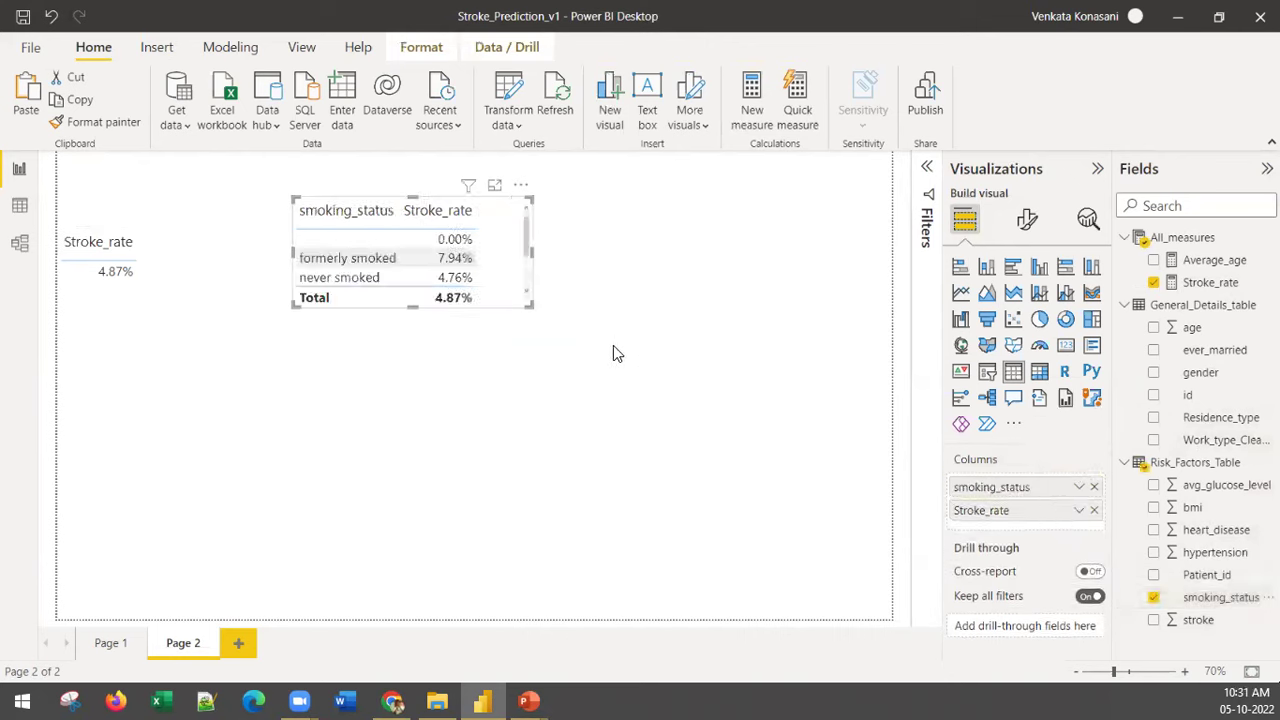
{"action": "left_click_drag", "start_coordinate": [529, 307], "coordinate": [617, 413]}
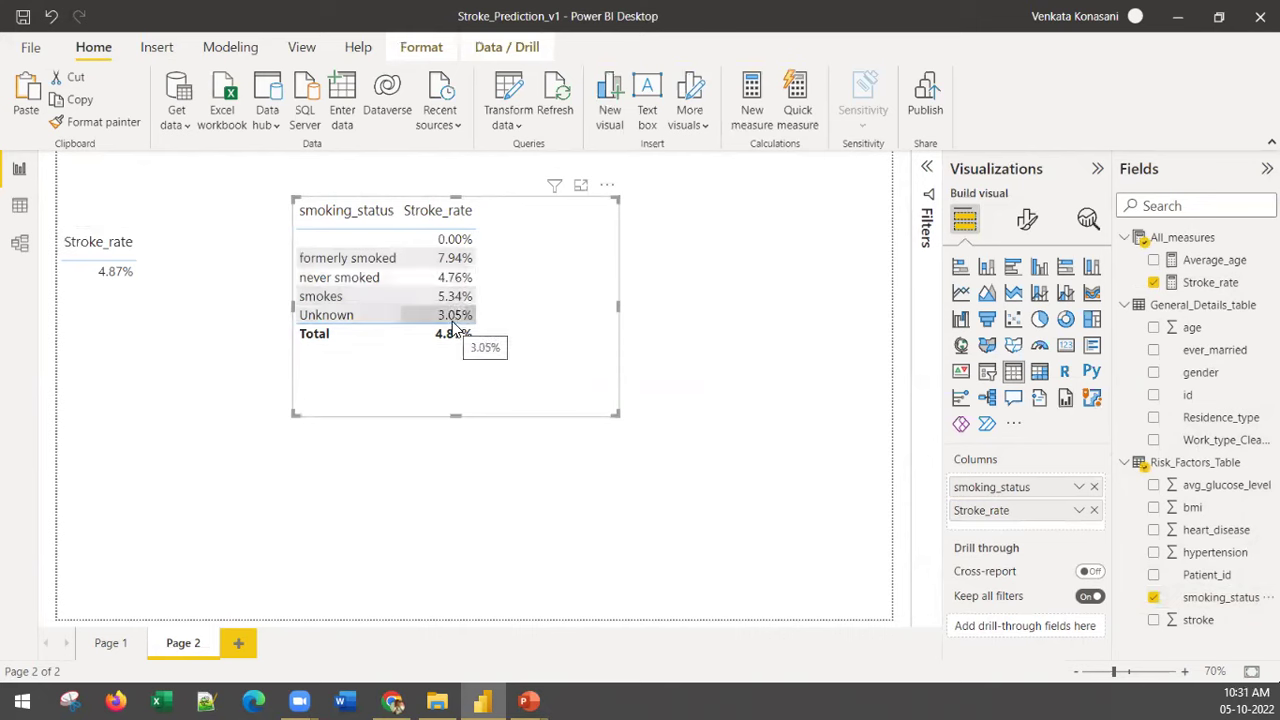
{"action": "left_click_drag", "start_coordinate": [551, 314], "coordinate": [783, 257]}
Step: Duplicate the smoking_status table and replace smoking_status with gender
{"action": "key", "text": "ctrl+c"}
{"action": "key", "text": "ctrl+v"}
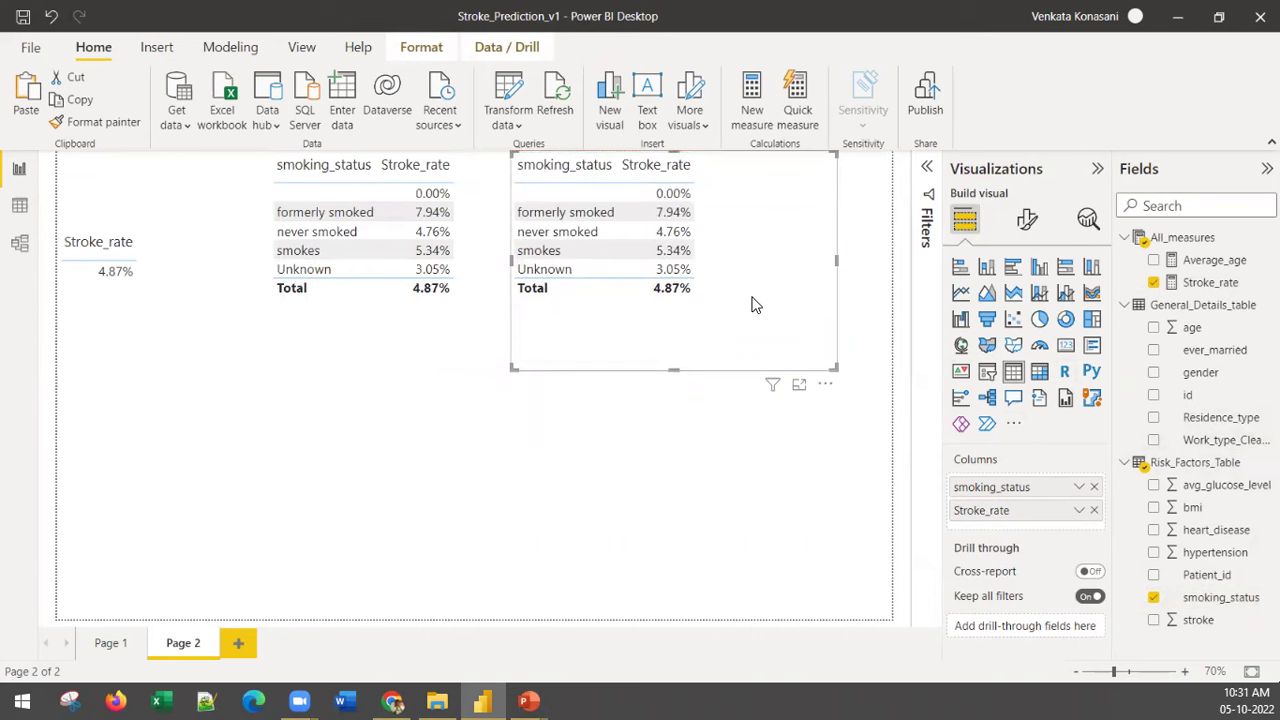
{"action": "left_click", "coordinate": [1153, 599]}
{"action": "left_click_drag", "start_coordinate": [1200, 372], "coordinate": [1036, 487]}
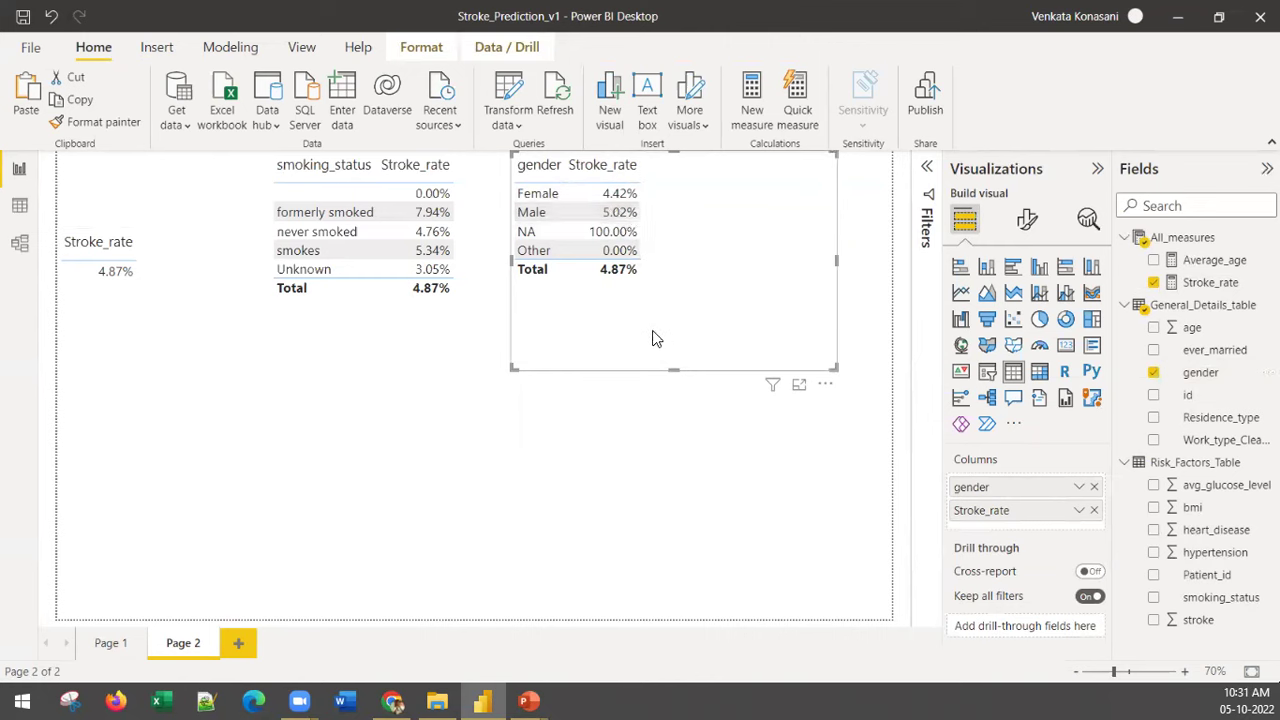
Step: Duplicate the gender table below the others and replace gender with Residence_type
{"action": "key", "text": "ctrl+c"}
{"action": "key", "text": "ctrl+v"}
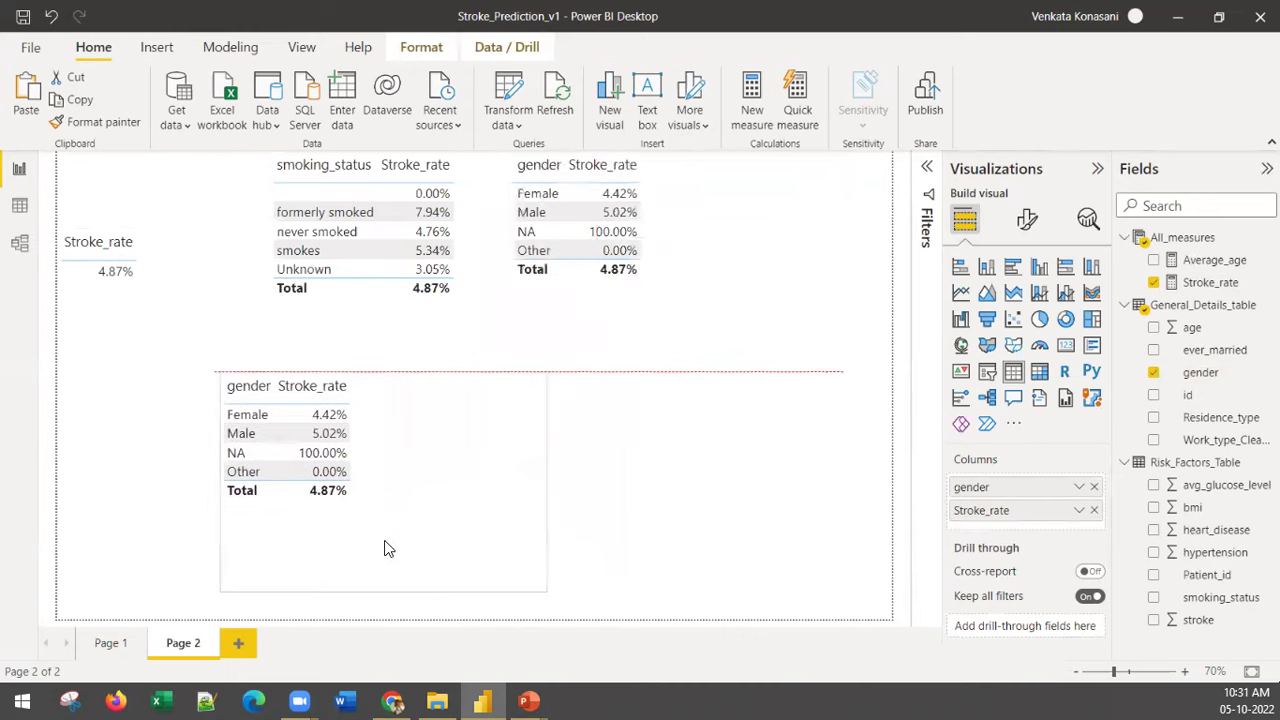
{"action": "left_click_drag", "start_coordinate": [450, 486], "coordinate": [462, 479]}
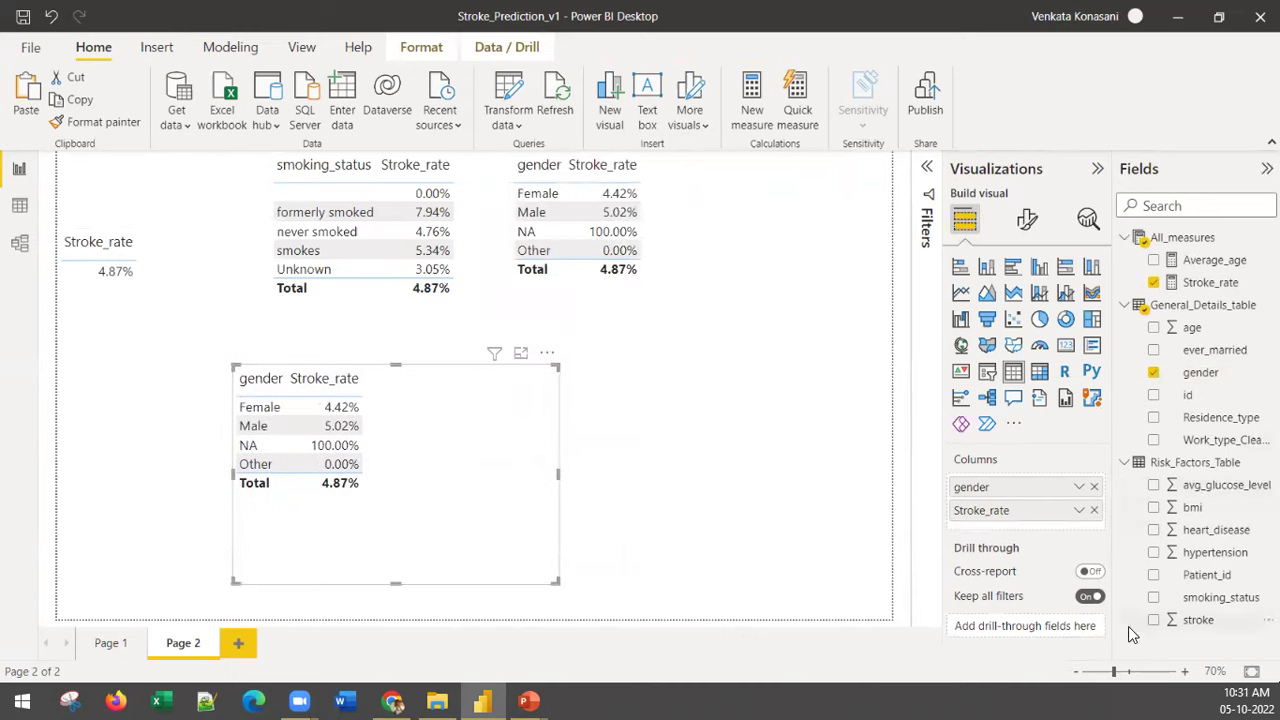
{"action": "left_click", "coordinate": [1153, 372]}
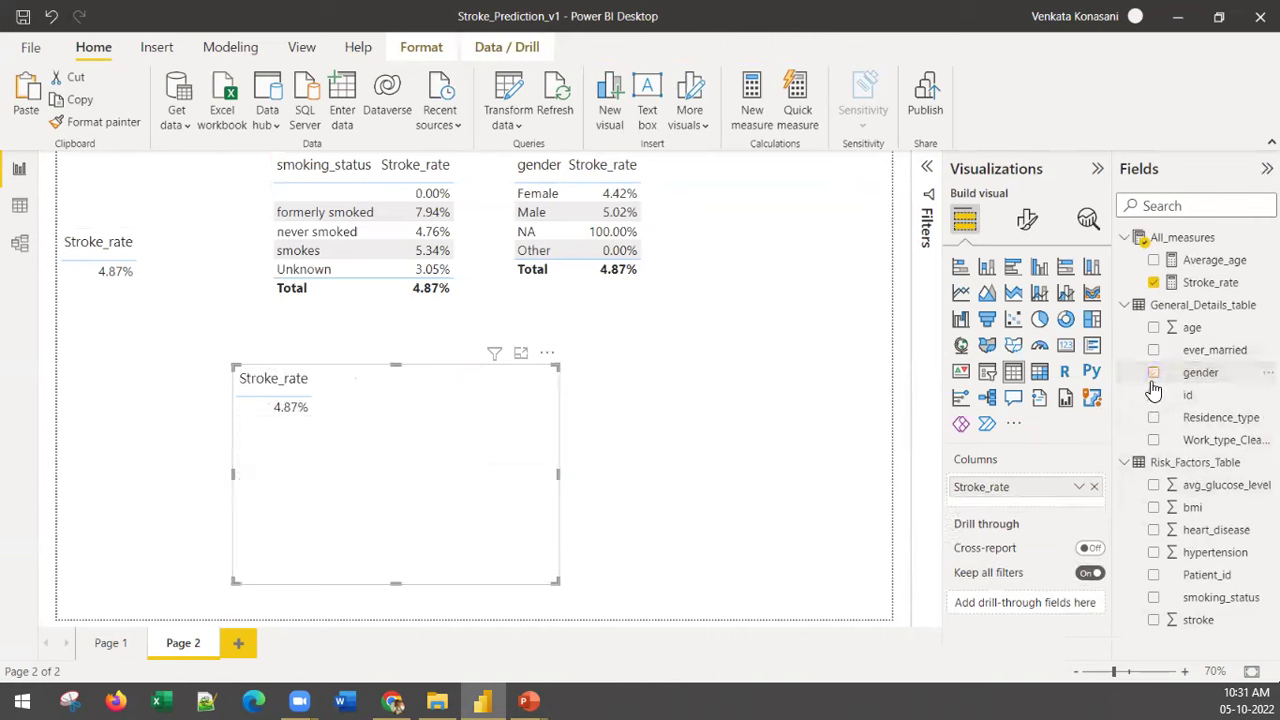
{"action": "left_click", "coordinate": [1153, 417]}
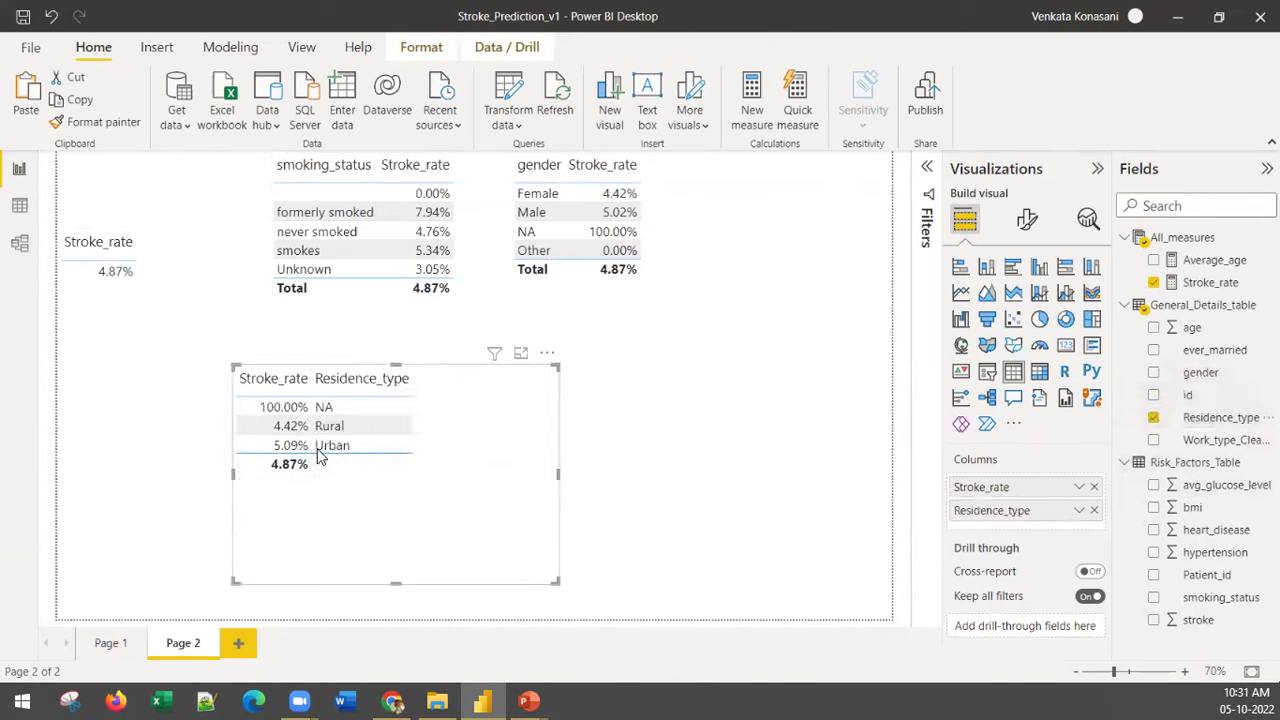
{"action": "left_click_drag", "start_coordinate": [504, 493], "coordinate": [459, 487]}
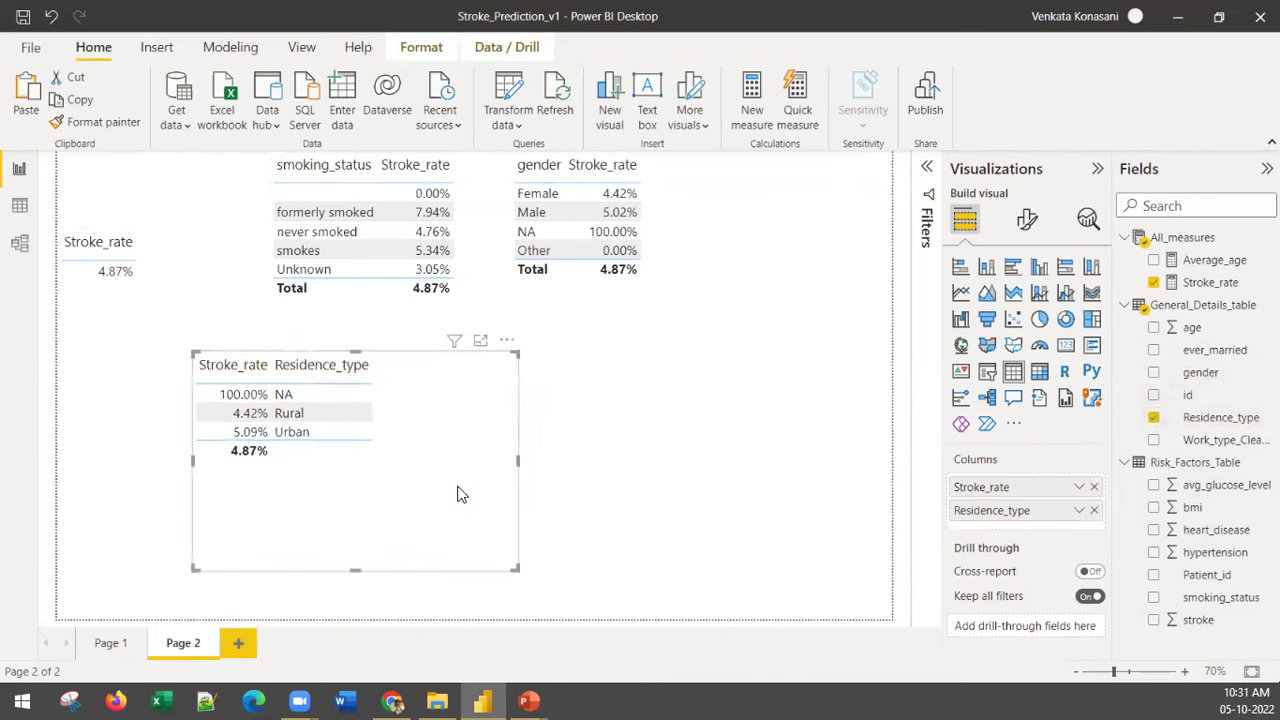
{"action": "left_click", "coordinate": [162, 314]}
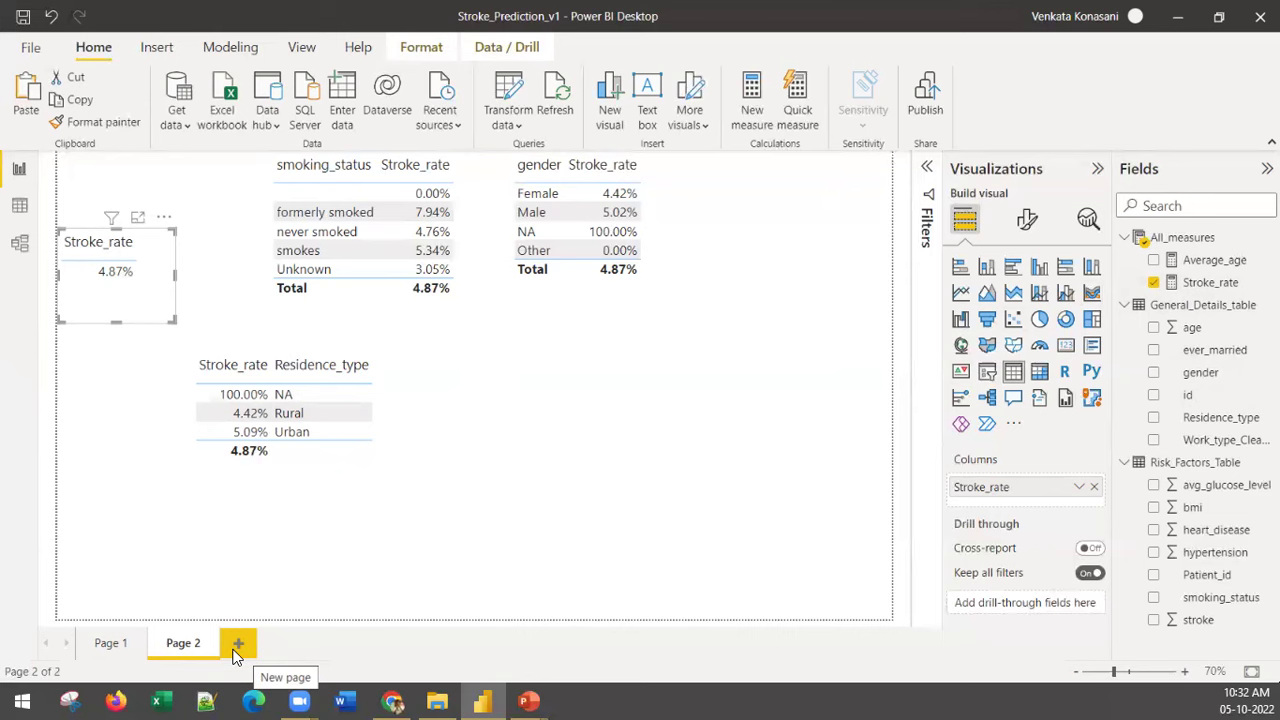
{"action": "left_click", "coordinate": [1194, 329]}
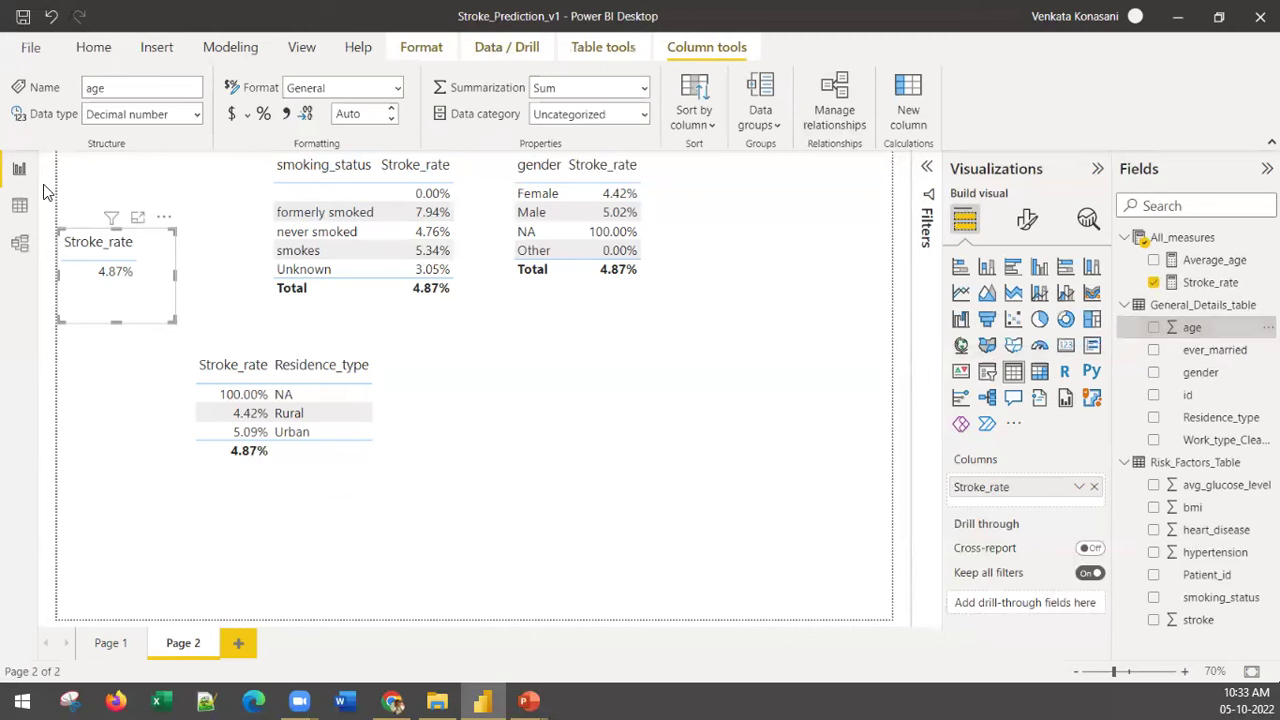
Step: Browse General_Details_table's rows in Data view, discarding an accidental empty column
{"action": "left_click", "coordinate": [20, 205]}
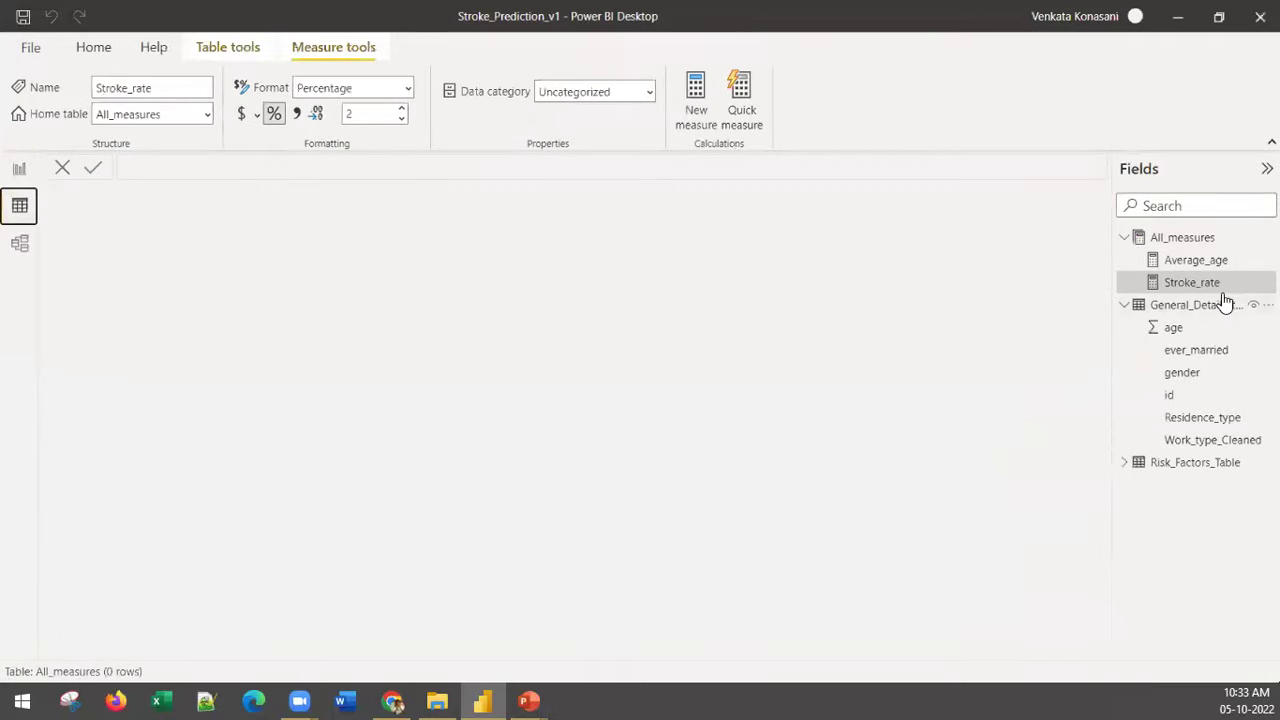
{"action": "left_click", "coordinate": [1172, 308]}
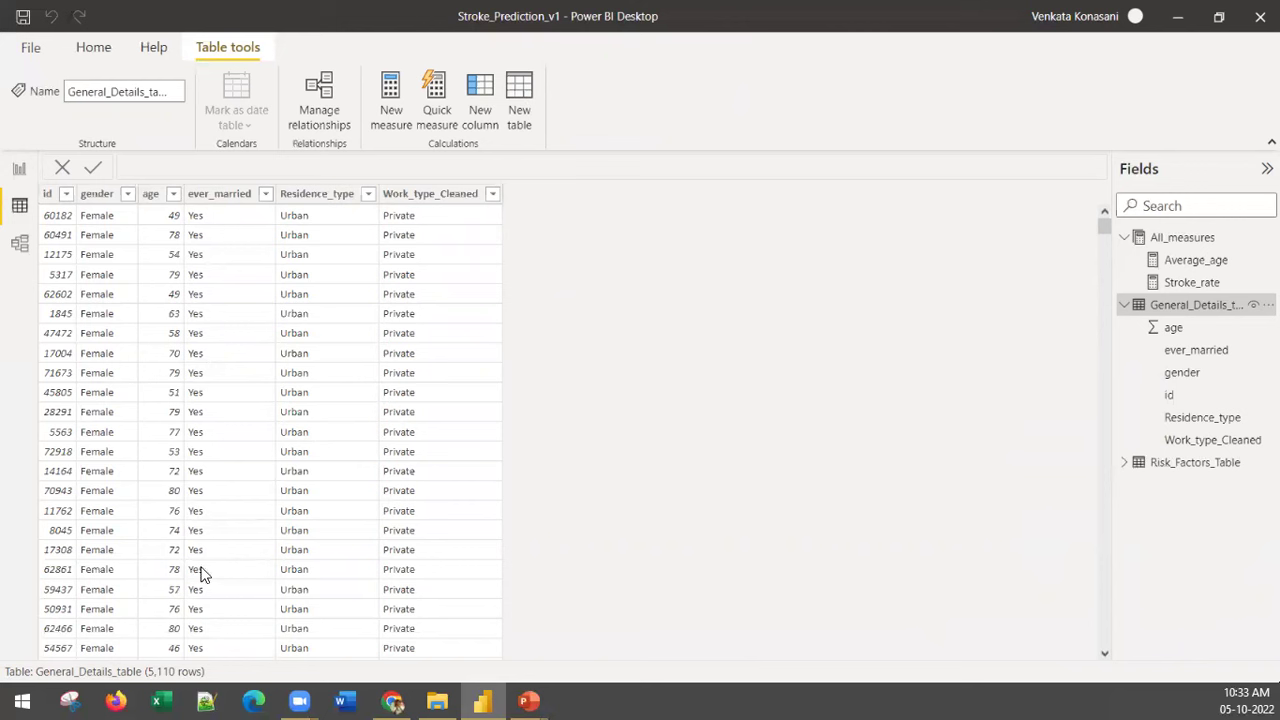
{"action": "scroll", "coordinate": [222, 555], "scroll_direction": "down", "scroll_amount": 20}
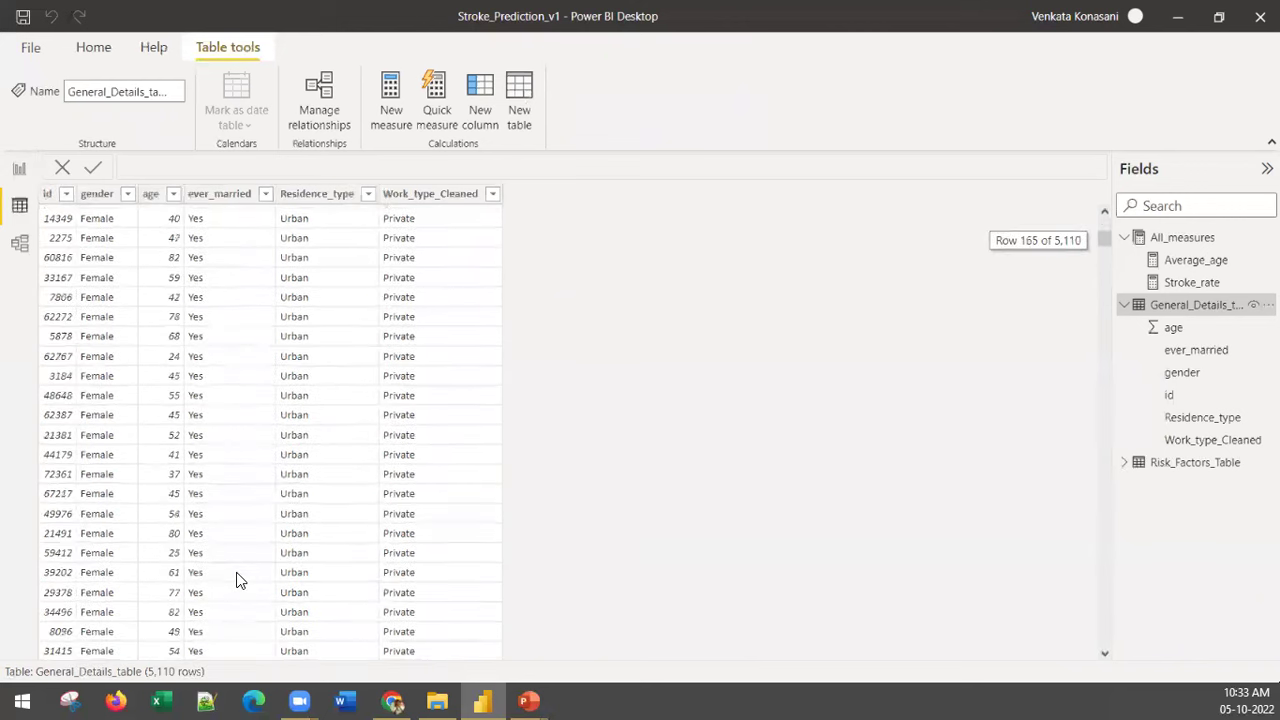
{"action": "scroll", "coordinate": [240, 575], "scroll_direction": "up", "scroll_amount": 3}
{"action": "left_click_drag", "start_coordinate": [1102, 251], "coordinate": [1102, 204]}
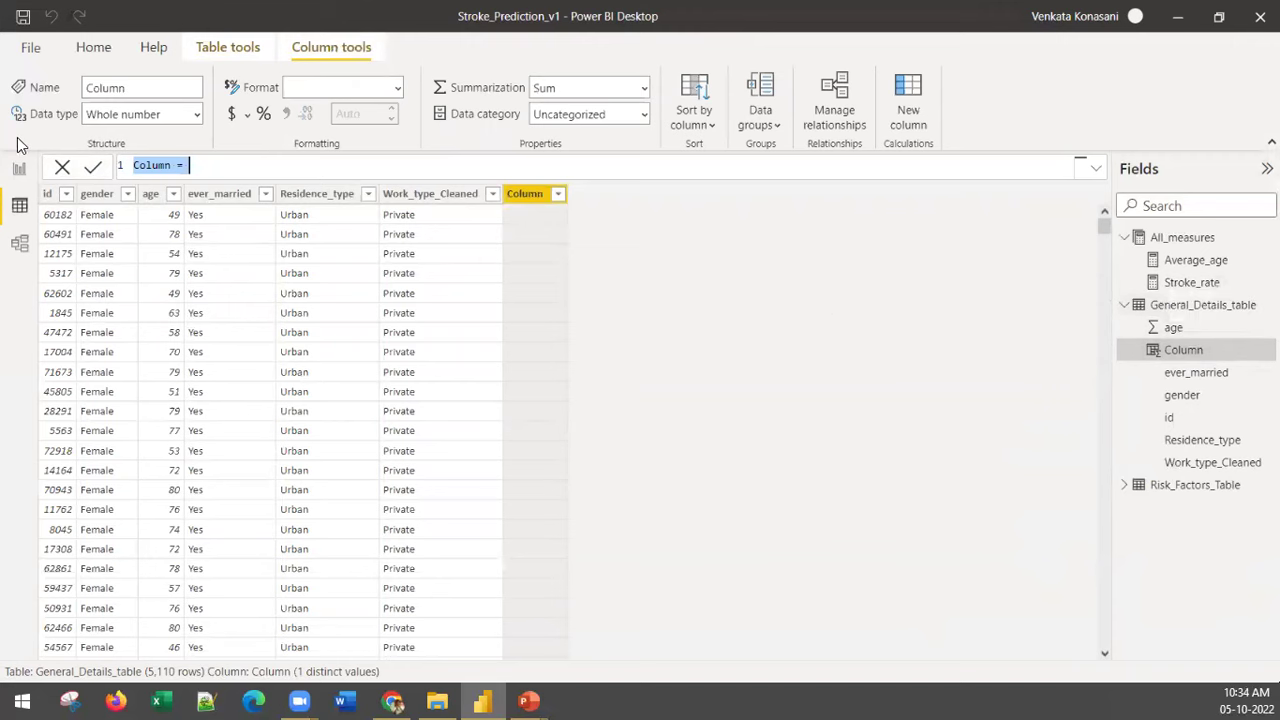
{"action": "key", "text": "Escape"}
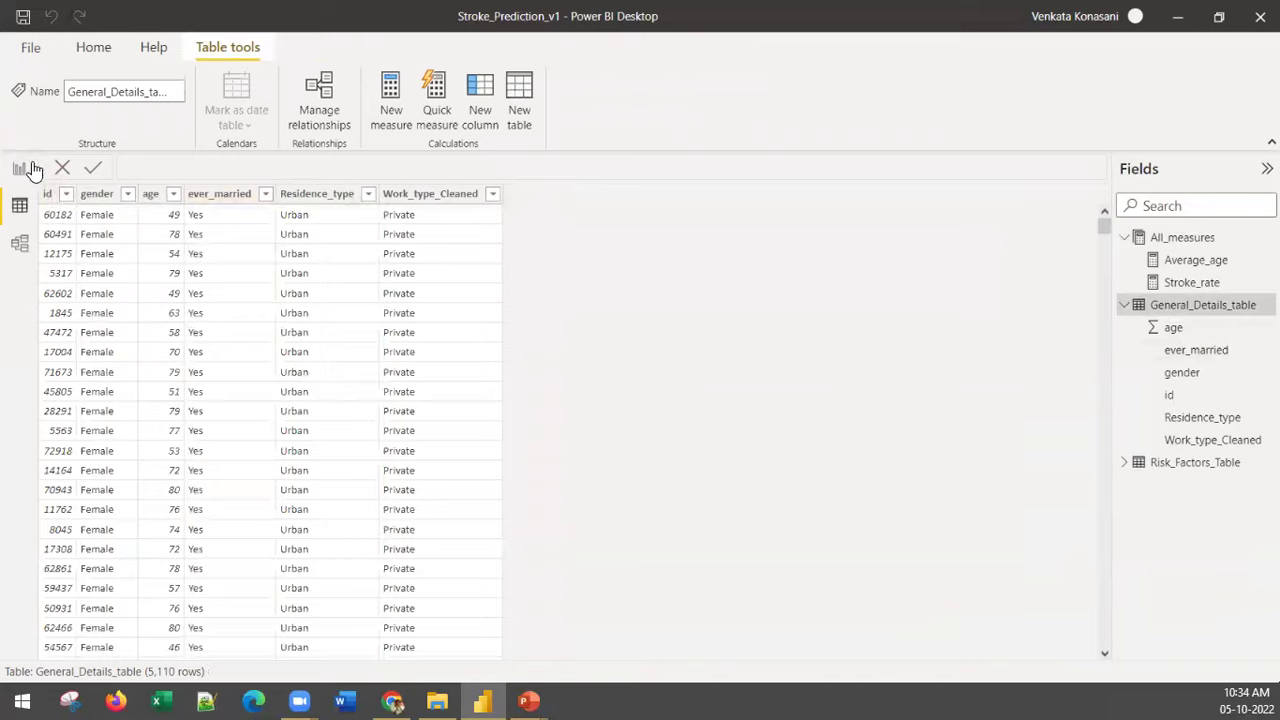
Step: Return to the report, open General_Details_table's field menu, then go back to Data view
{"action": "left_click", "coordinate": [20, 168]}
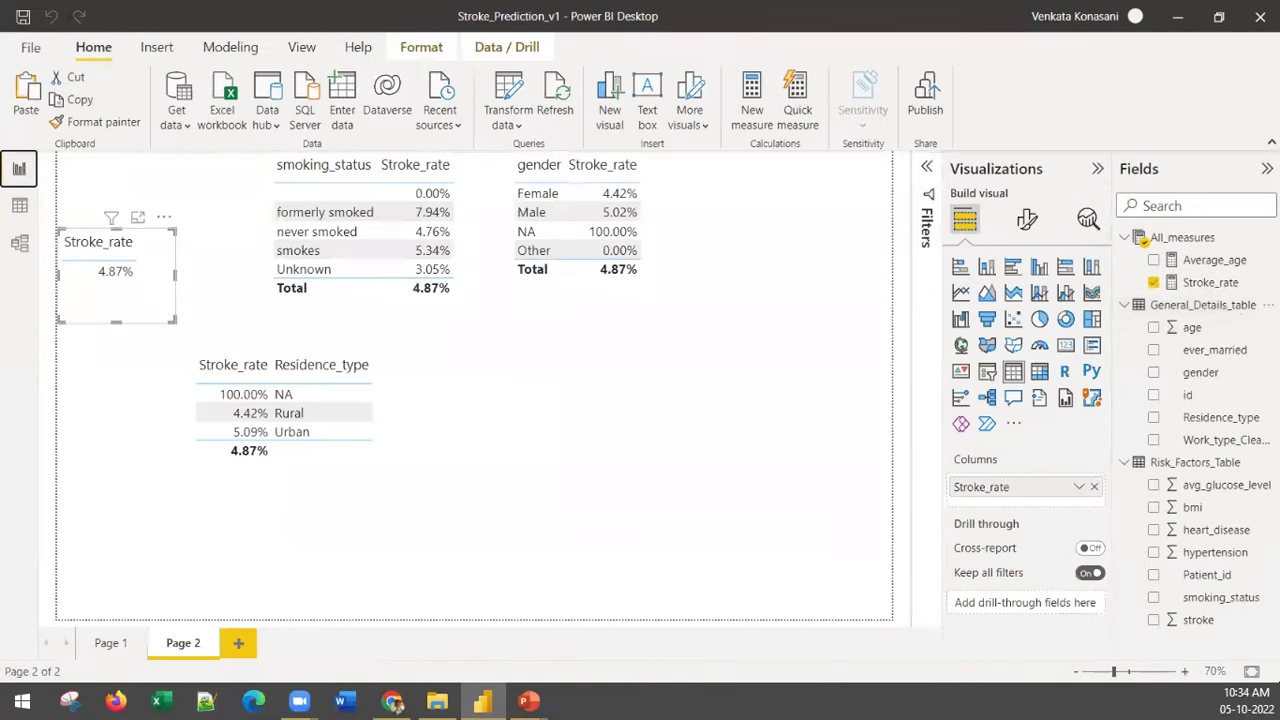
{"action": "right_click", "coordinate": [1196, 305]}
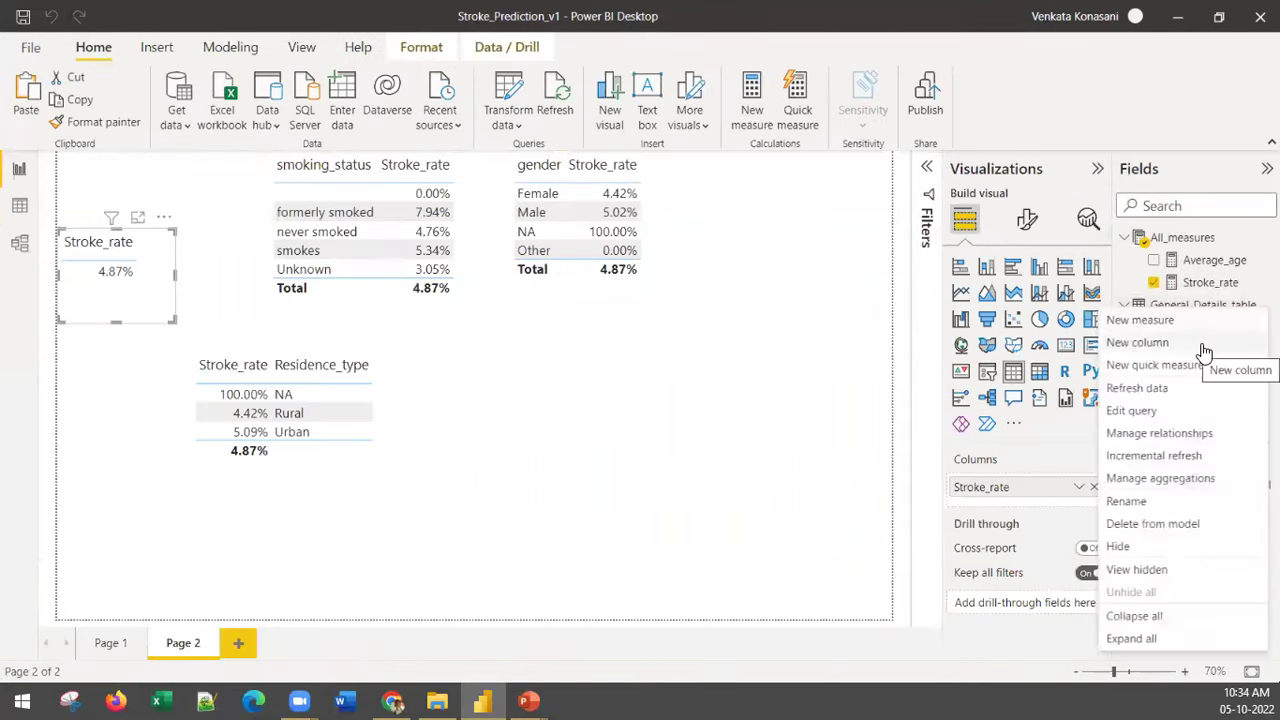
{"action": "left_click", "coordinate": [22, 210]}
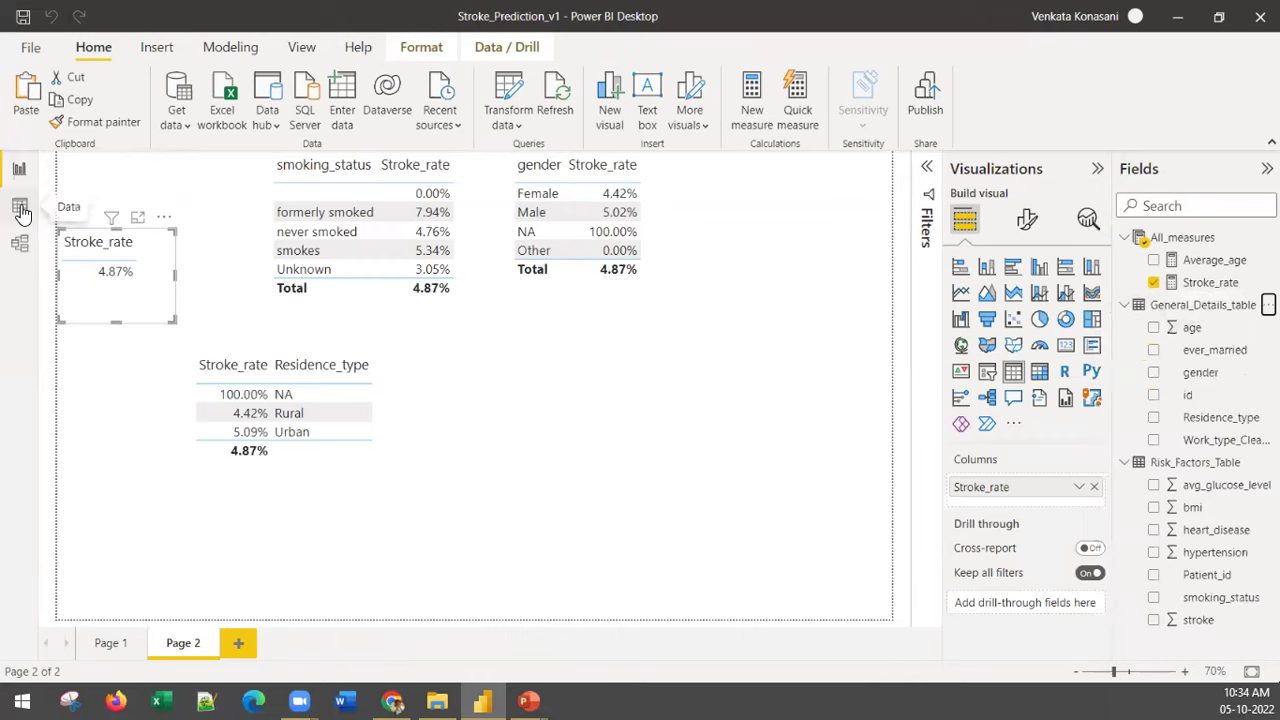
{"action": "left_click", "coordinate": [22, 212]}
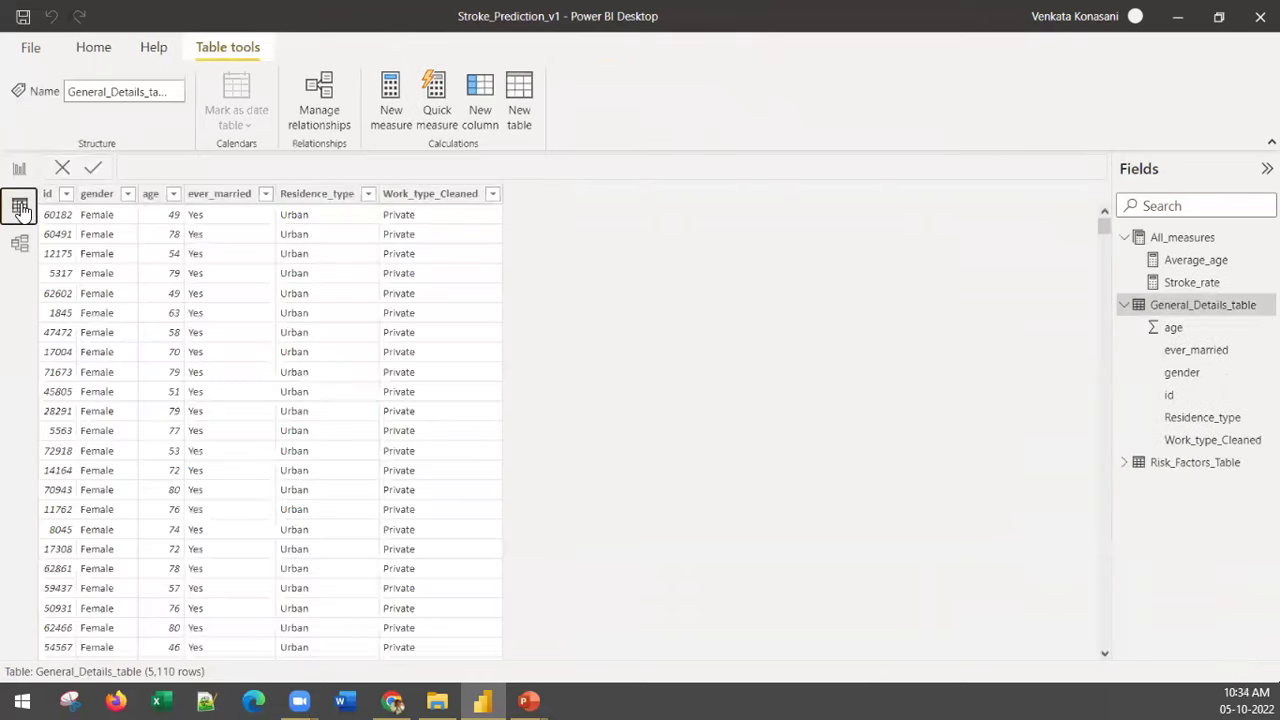
Step: Create a new calculated column named Age_high_Risk in General_Details_table
{"action": "left_click", "coordinate": [469, 96]}
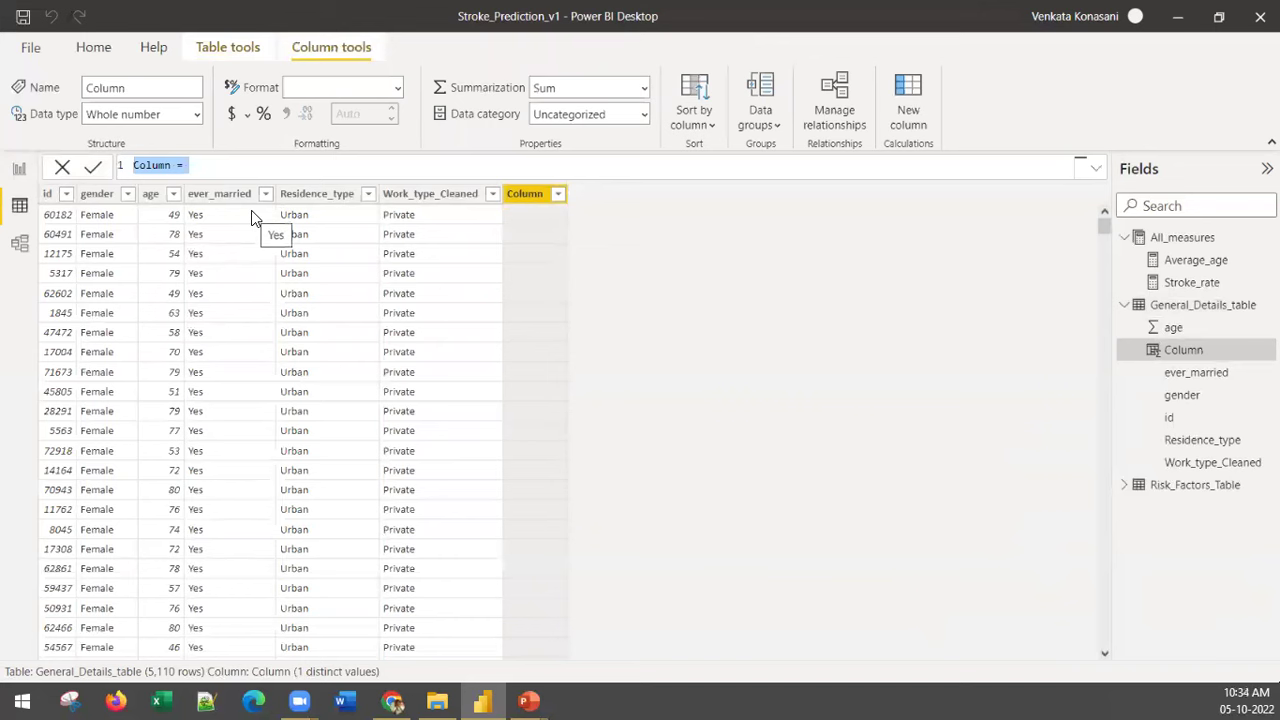
{"action": "type", "text": "Age_"}
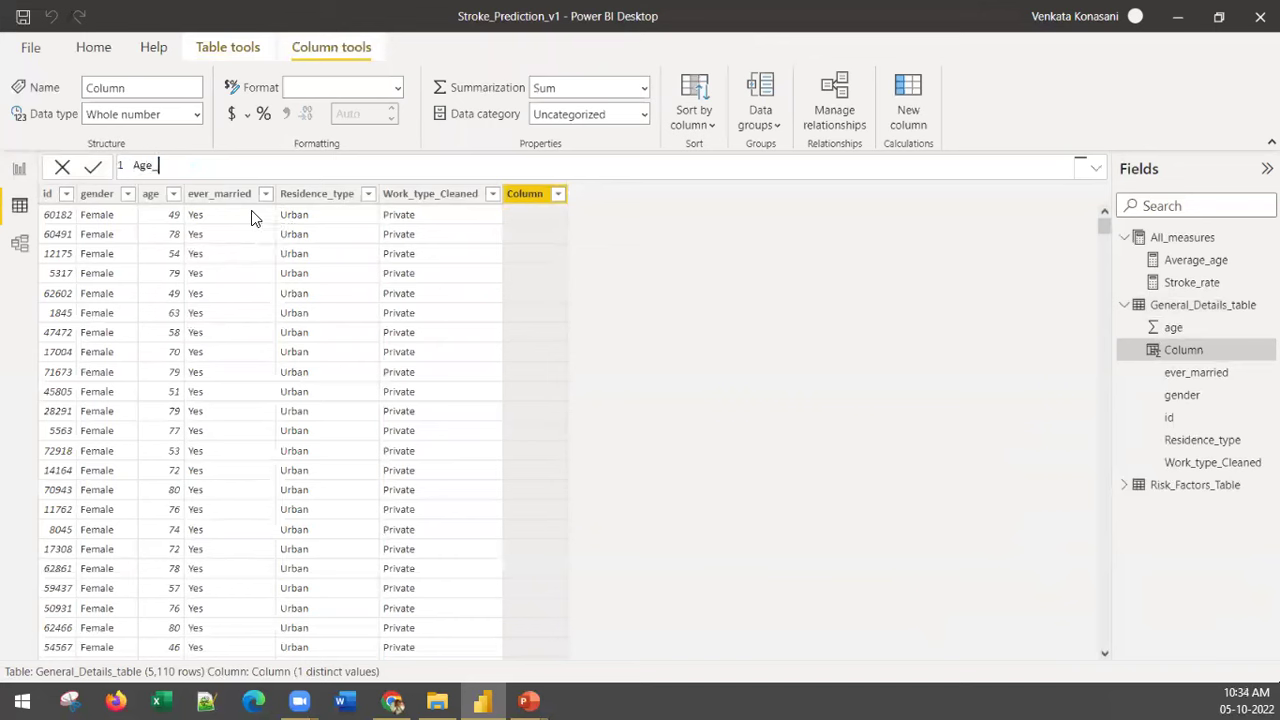
{"action": "type", "text": "high_Risk1"}
{"action": "key", "text": "BackSpace"}
{"action": "key", "text": "Return"}
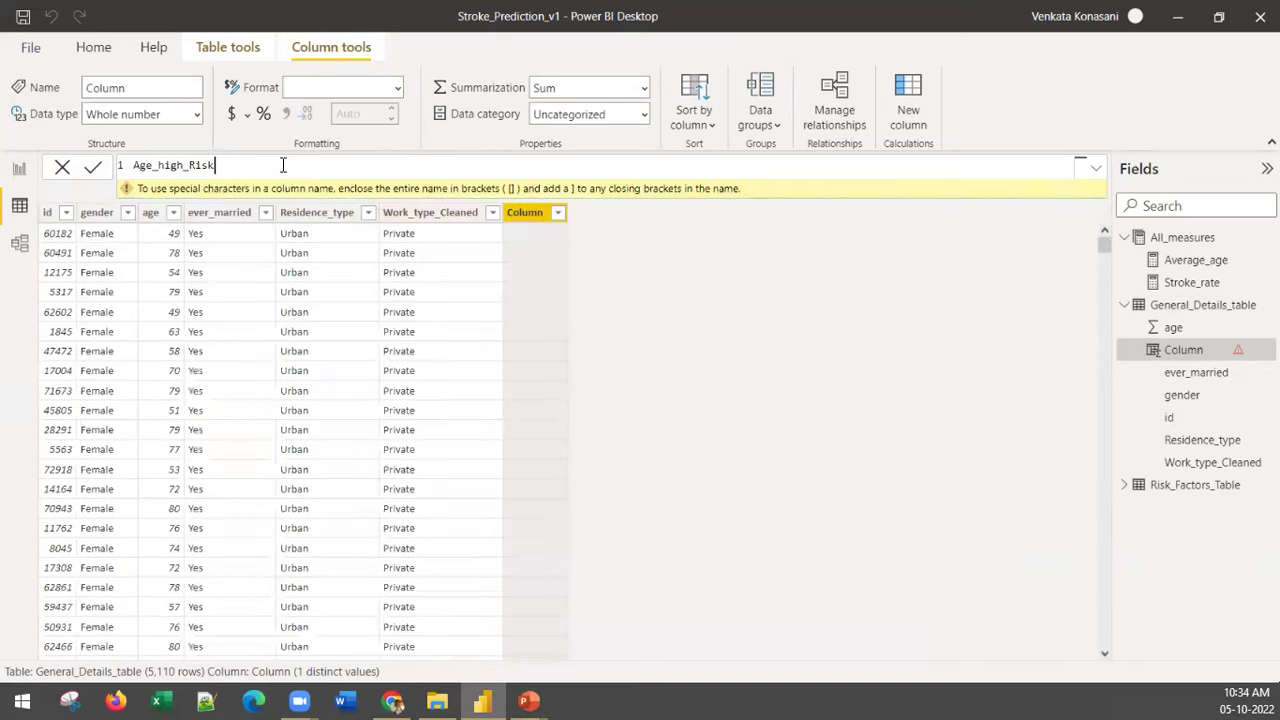
Step: Give the column the formula IF(age > 55, "High Risk Age", "Low Risk Age")
{"action": "type", "text": "=if"}
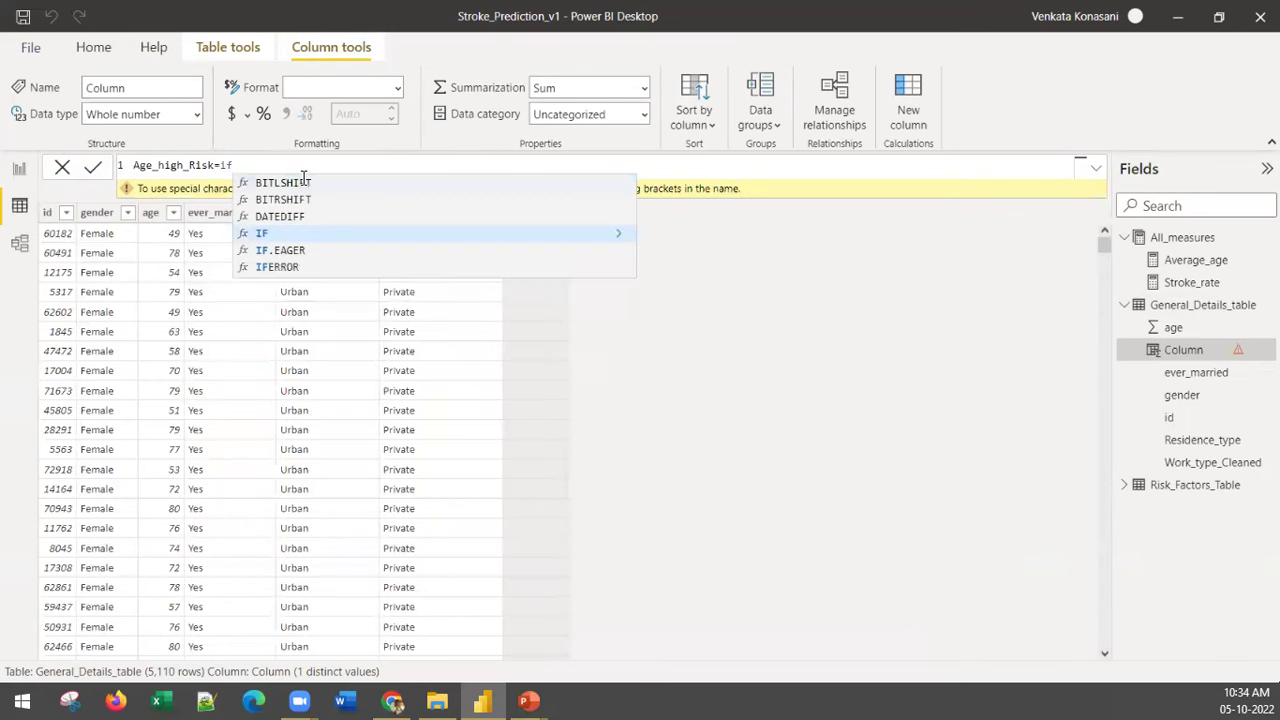
{"action": "left_click", "coordinate": [323, 236]}
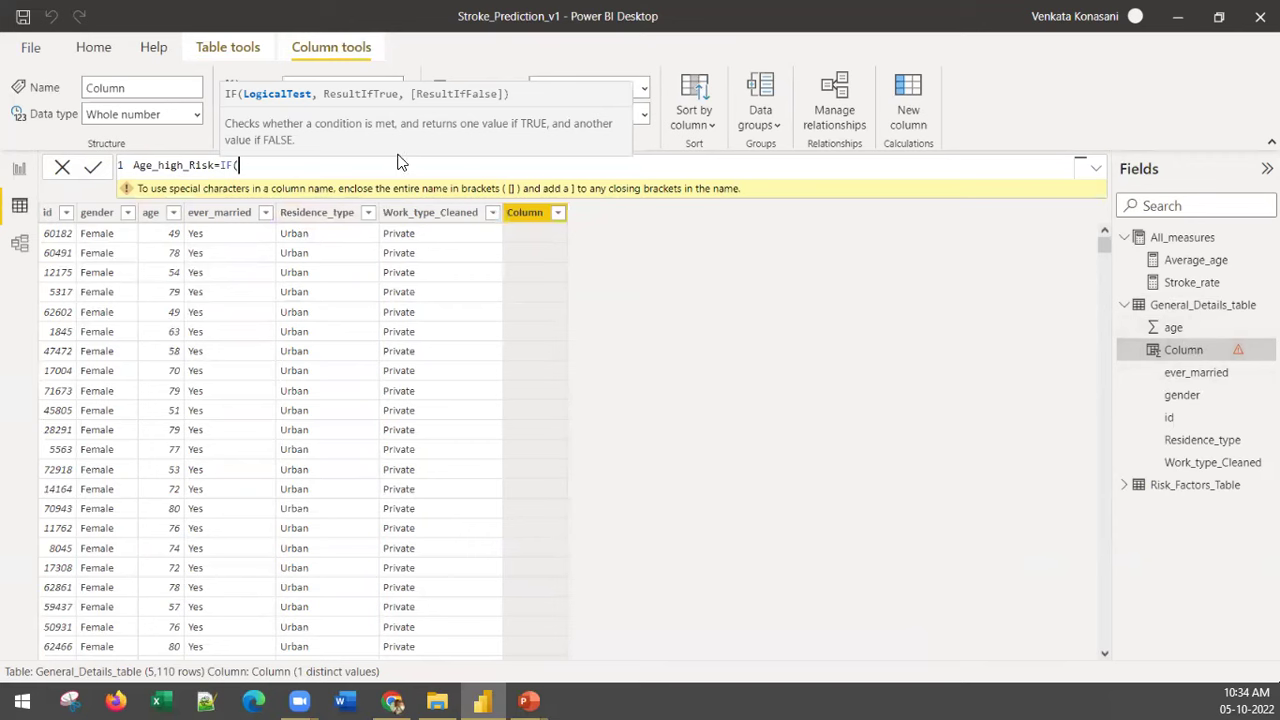
{"action": "type", "text": "gen"}
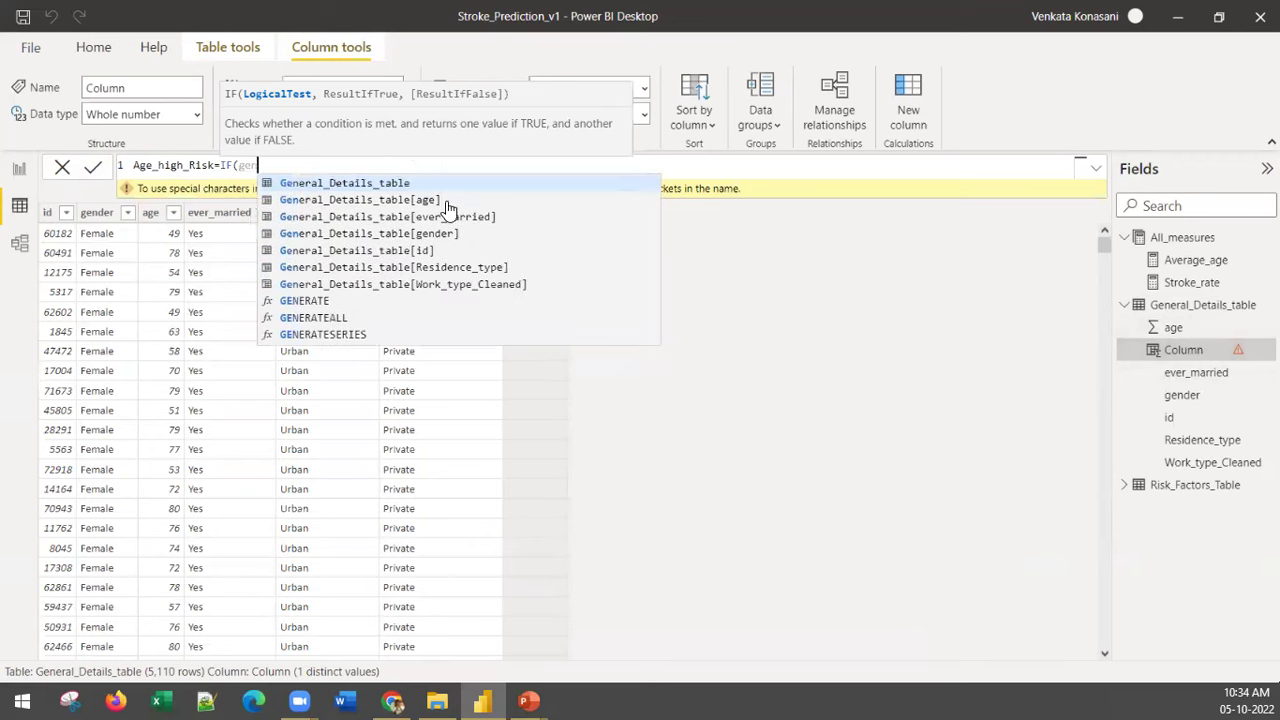
{"action": "left_click", "coordinate": [447, 201]}
{"action": "type", "text": ">55,"}
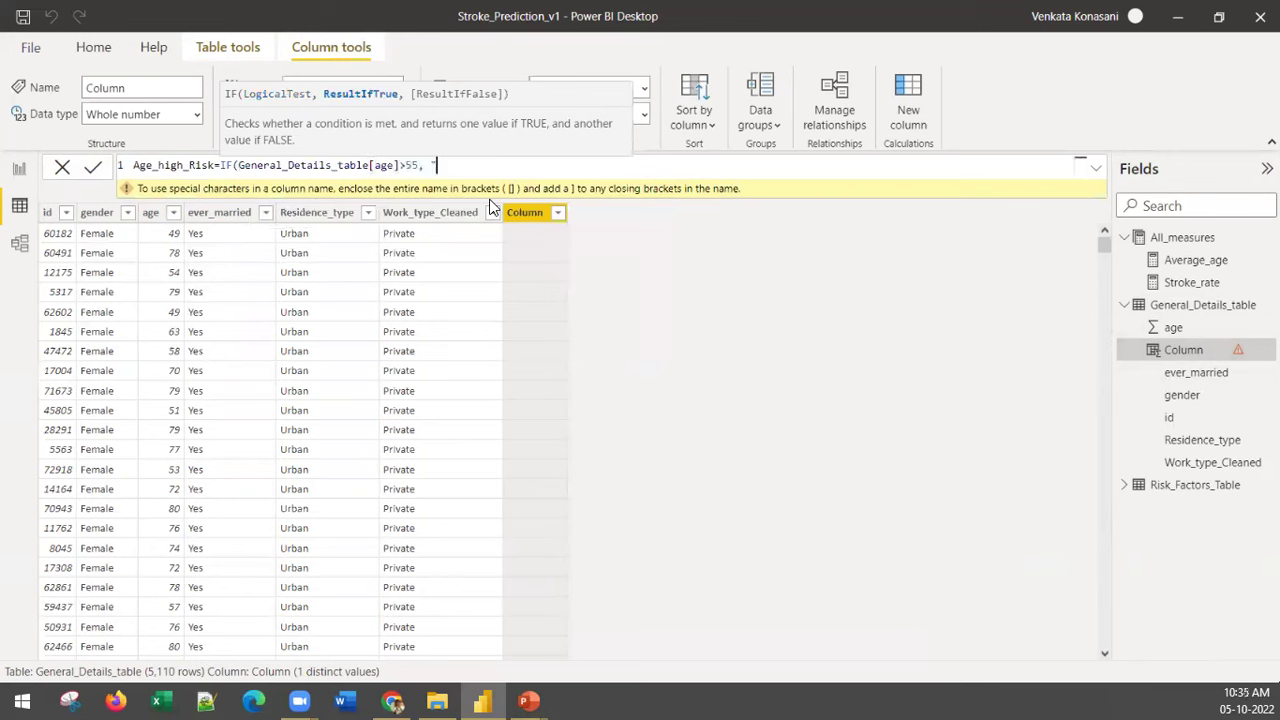
{"action": "type", "text": " \"High "}
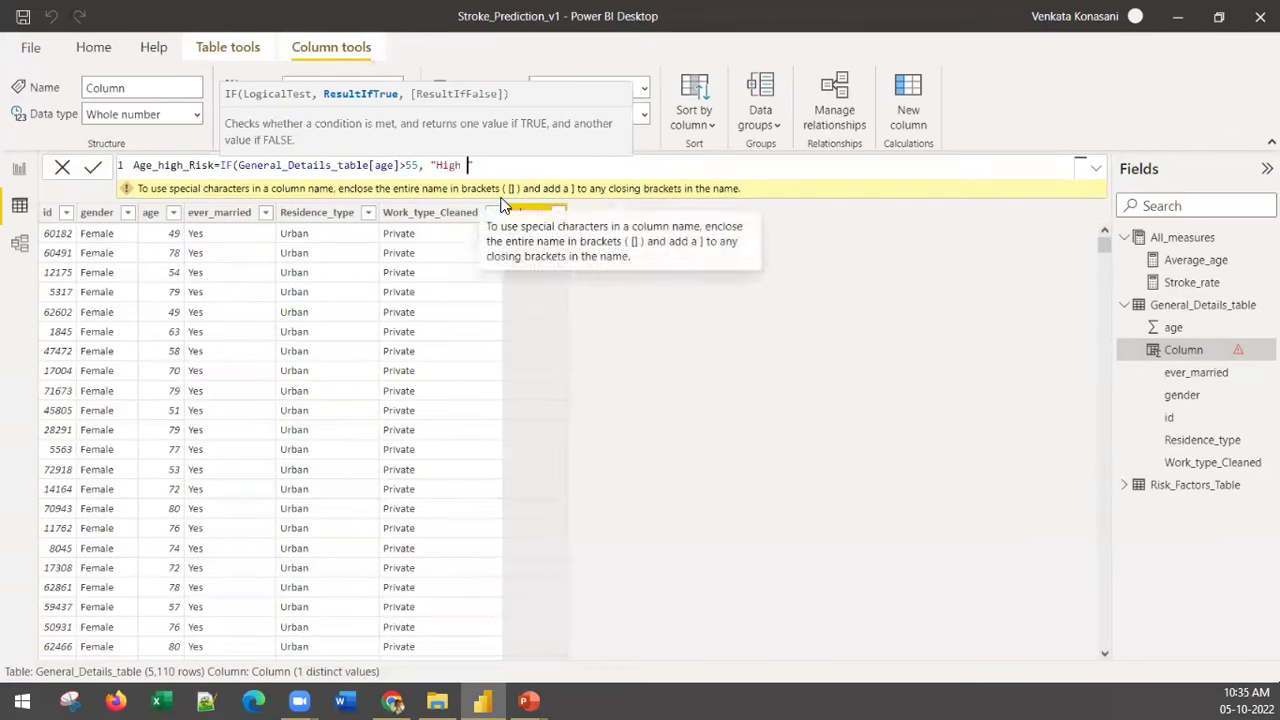
{"action": "type", "text": "Risk"}
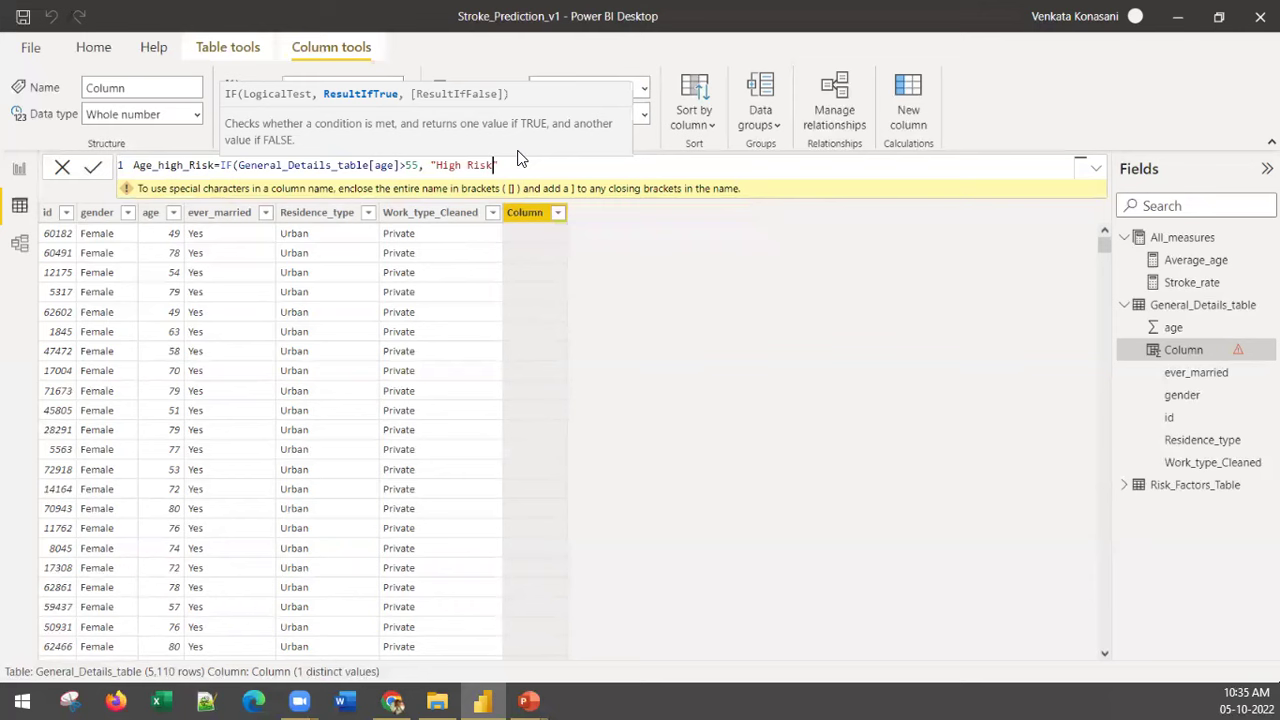
{"action": "type", "text": " -Age"}
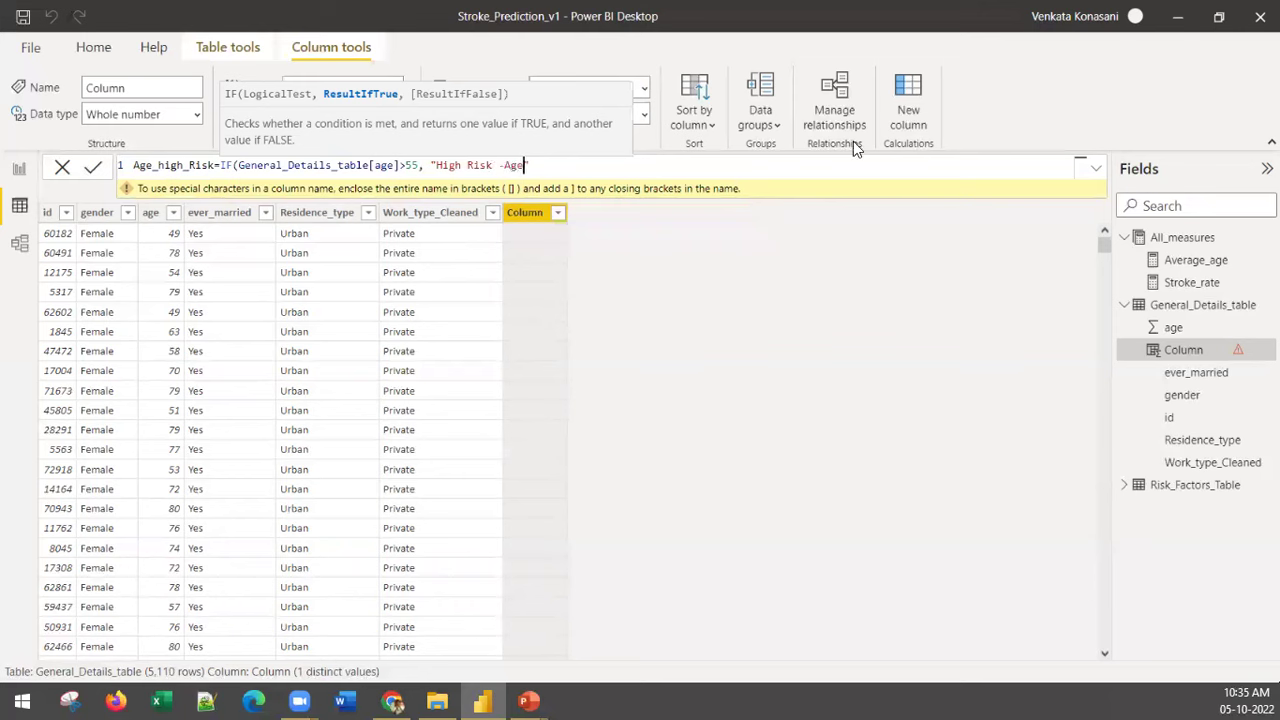
{"action": "left_click", "coordinate": [507, 170]}
{"action": "key", "text": "BackSpace"}
{"action": "left_click", "coordinate": [557, 164]}
{"action": "type", "text": ", "}
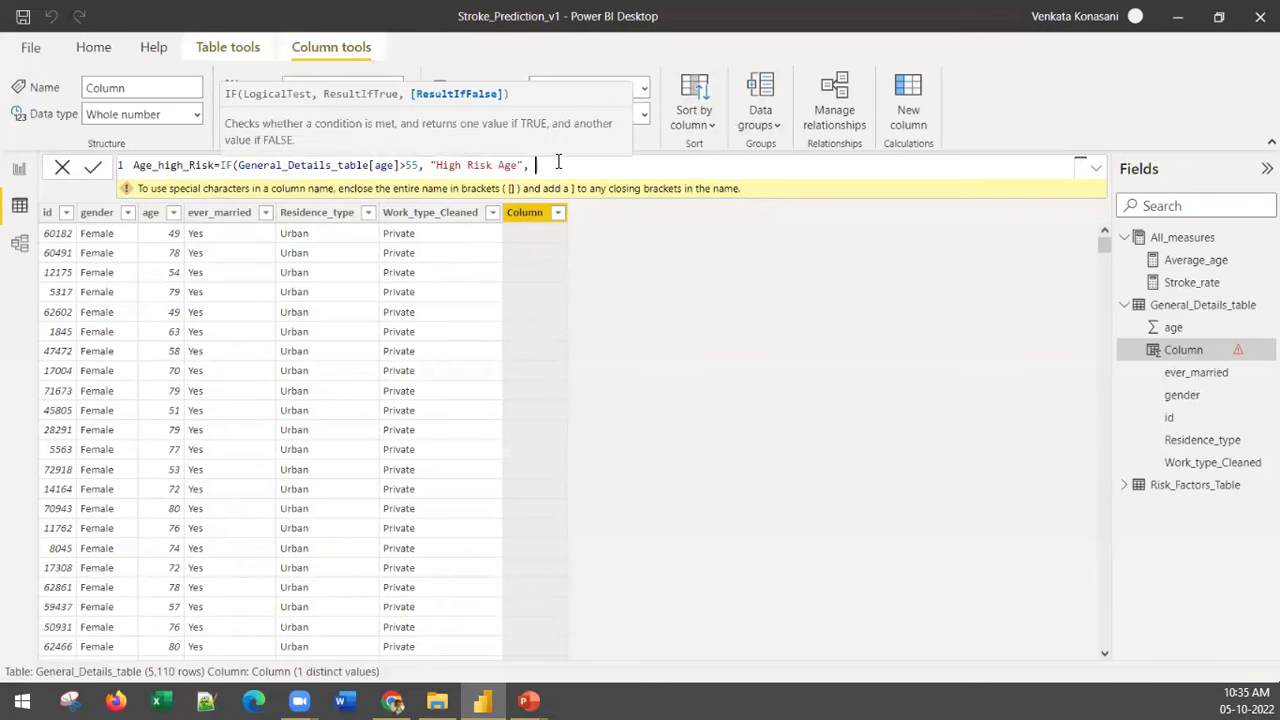
{"action": "type", "text": "\"Low Risk Age\")"}
{"action": "key", "text": "Return"}
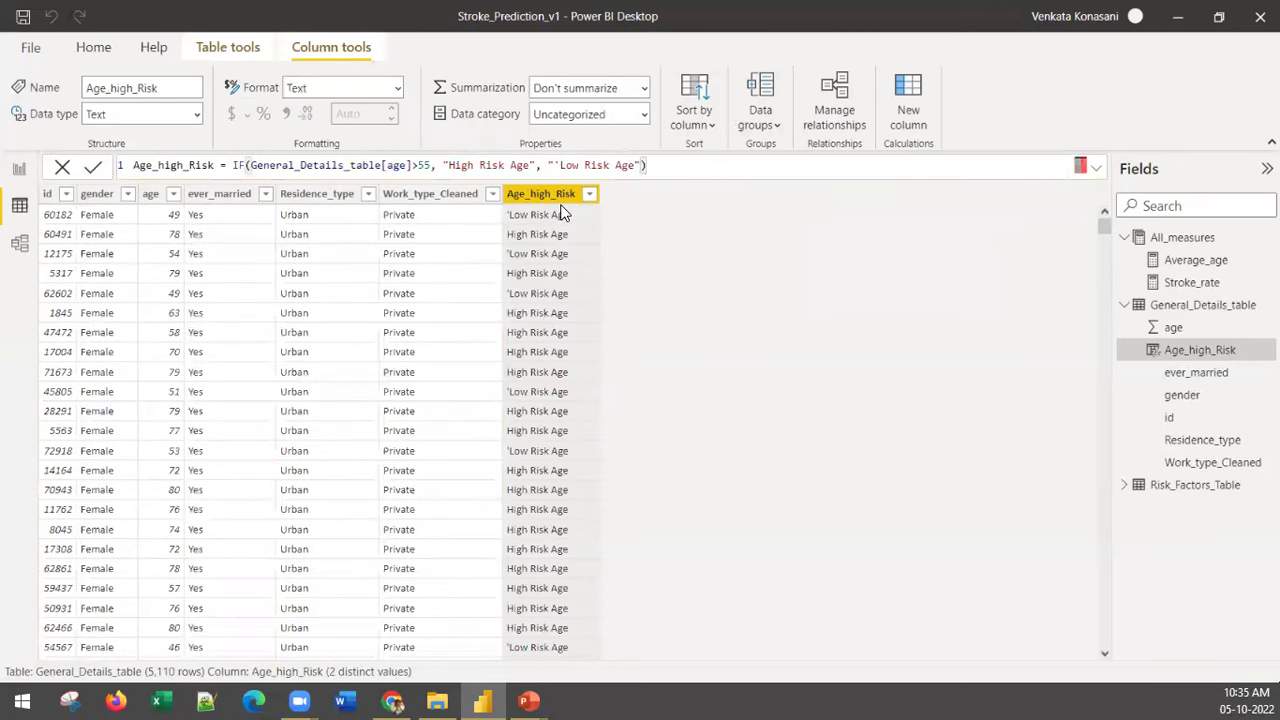
{"action": "left_click", "coordinate": [557, 165]}
{"action": "key", "text": "BackSpace"}
{"action": "key", "text": "BackSpace"}
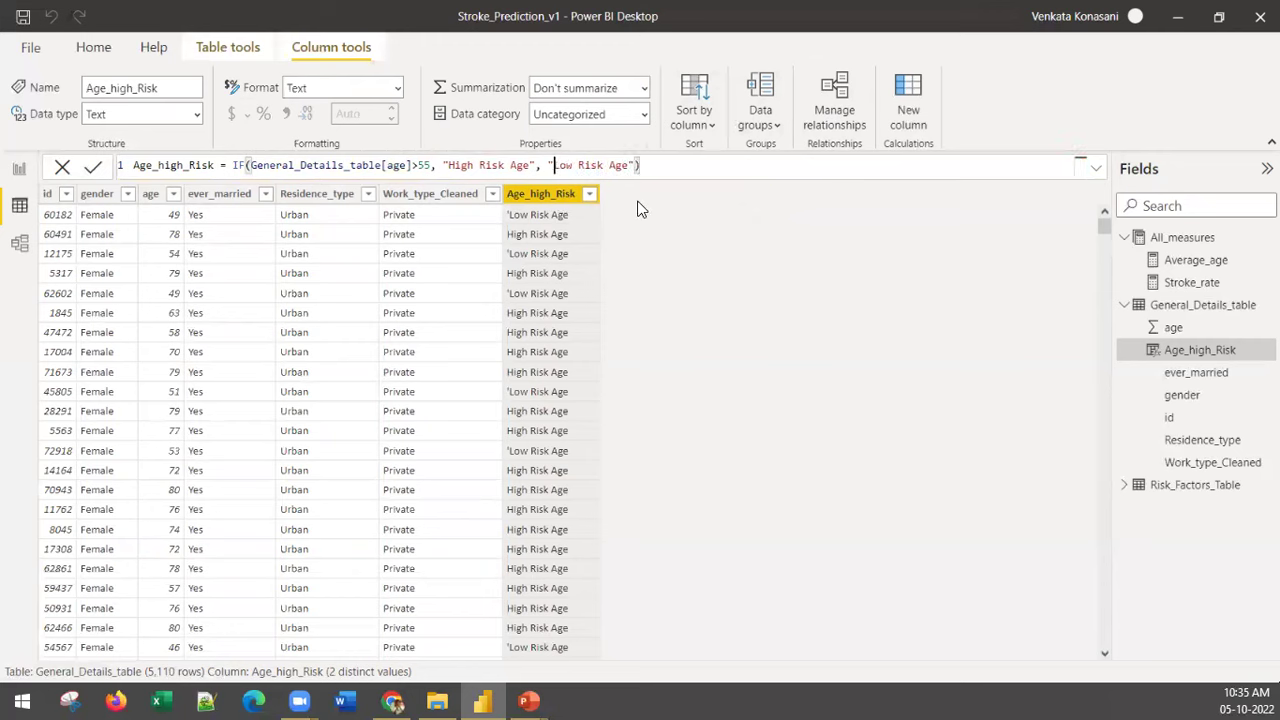
{"action": "key", "text": "Return"}
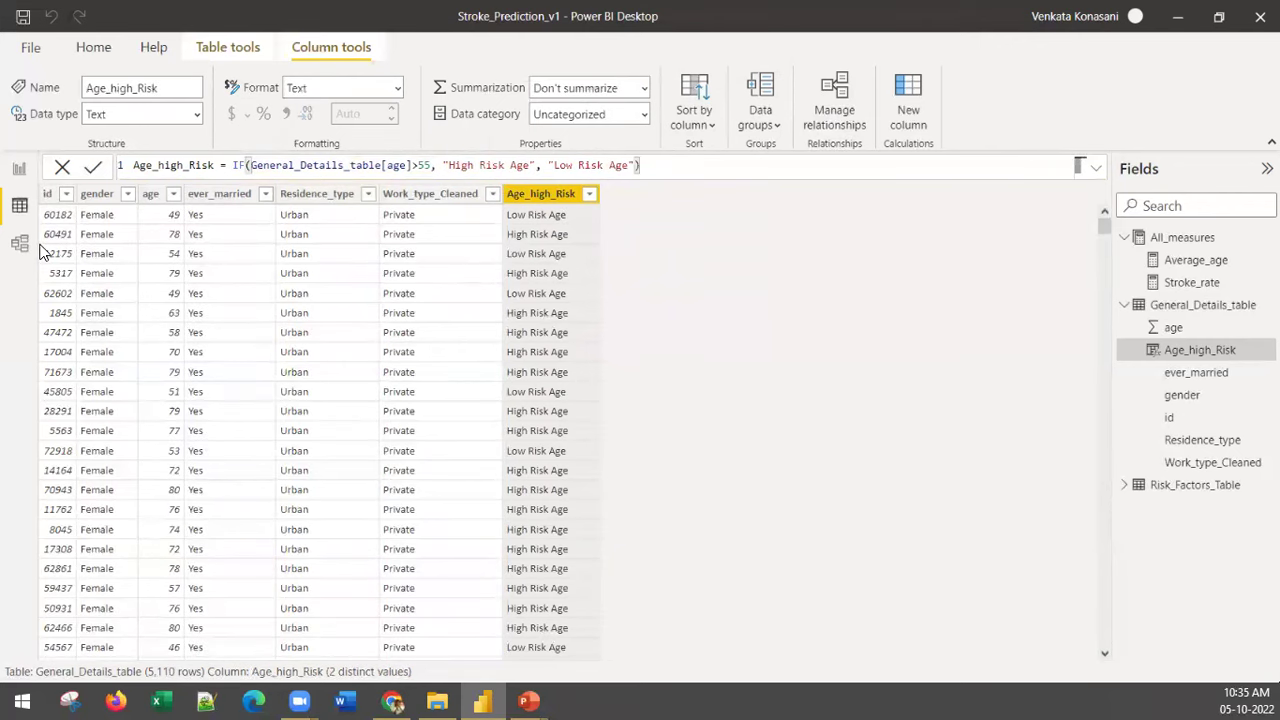
Step: Back in Report view, drop Age_high_Risk onto the page as a table, then delete it
{"action": "left_click", "coordinate": [19, 168]}
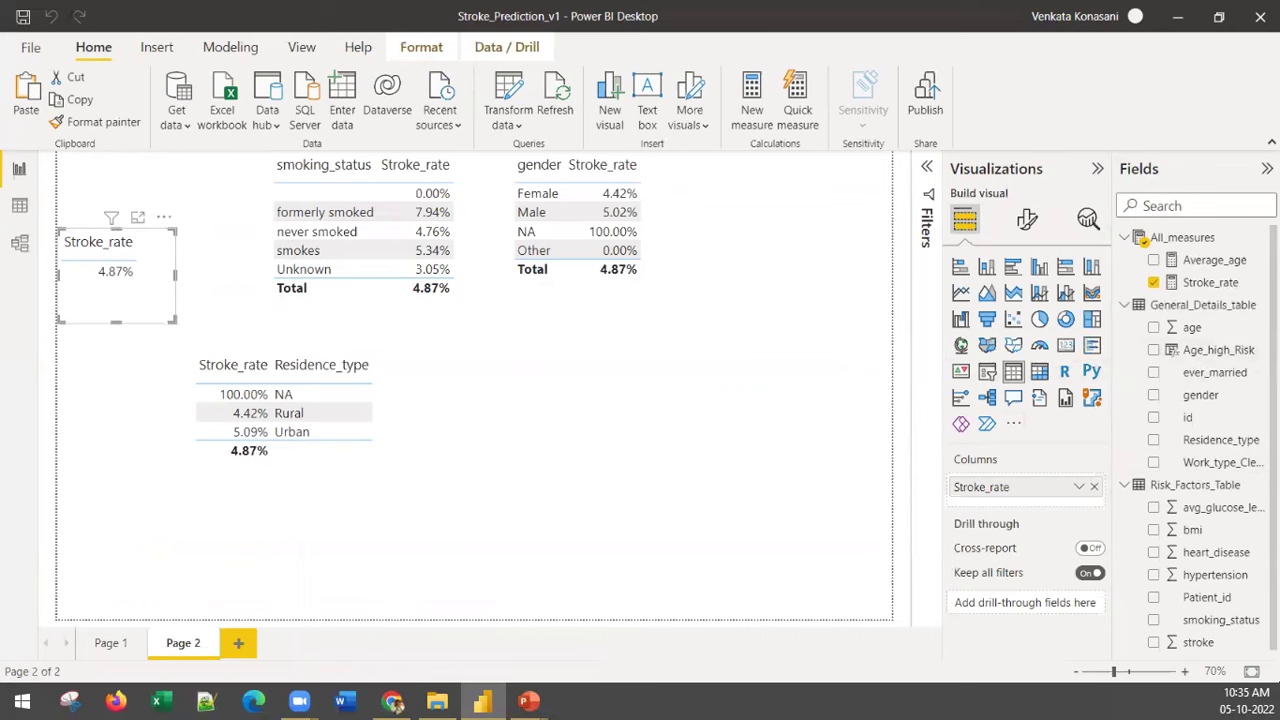
{"action": "left_click_drag", "start_coordinate": [1190, 352], "coordinate": [583, 379]}
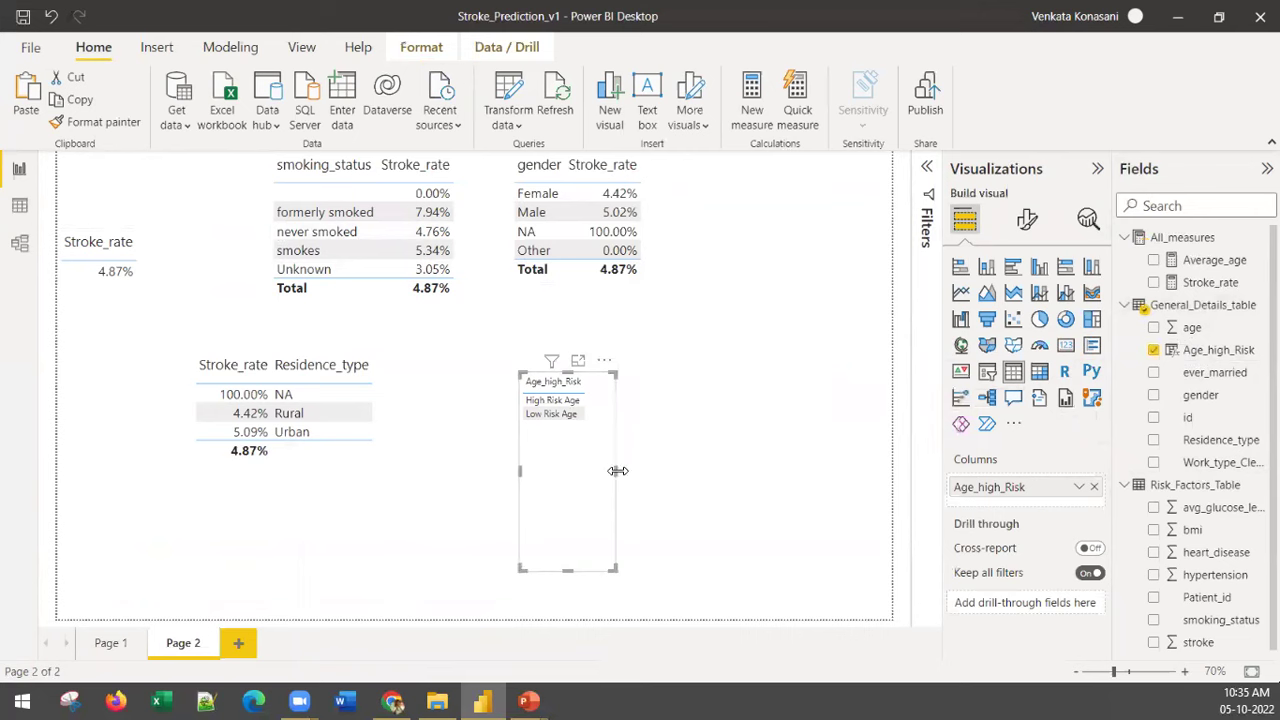
{"action": "left_click", "coordinate": [622, 465]}
{"action": "left_click", "coordinate": [592, 452]}
{"action": "key", "text": "Delete"}
Step: Duplicate the Residence_type table to its right and replace Residence_type with Age_high_Risk
{"action": "left_click", "coordinate": [350, 488]}
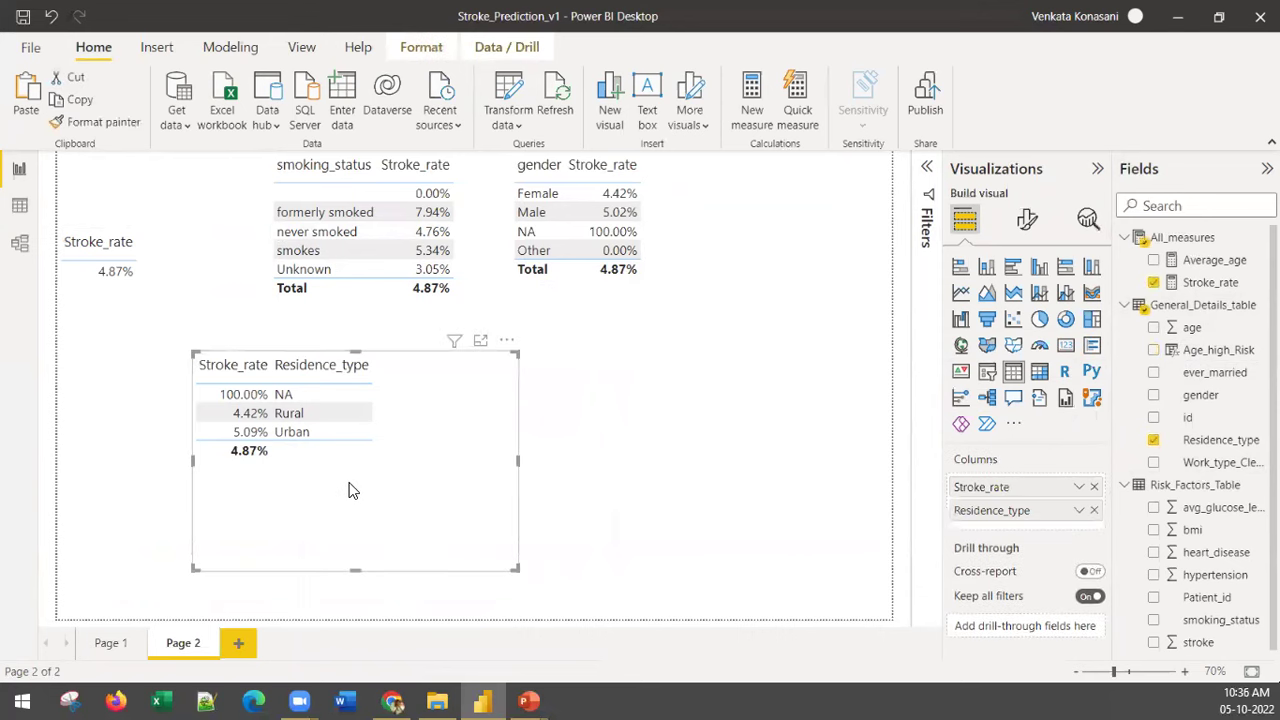
{"action": "key", "text": "ctrl+c"}
{"action": "key", "text": "ctrl+v"}
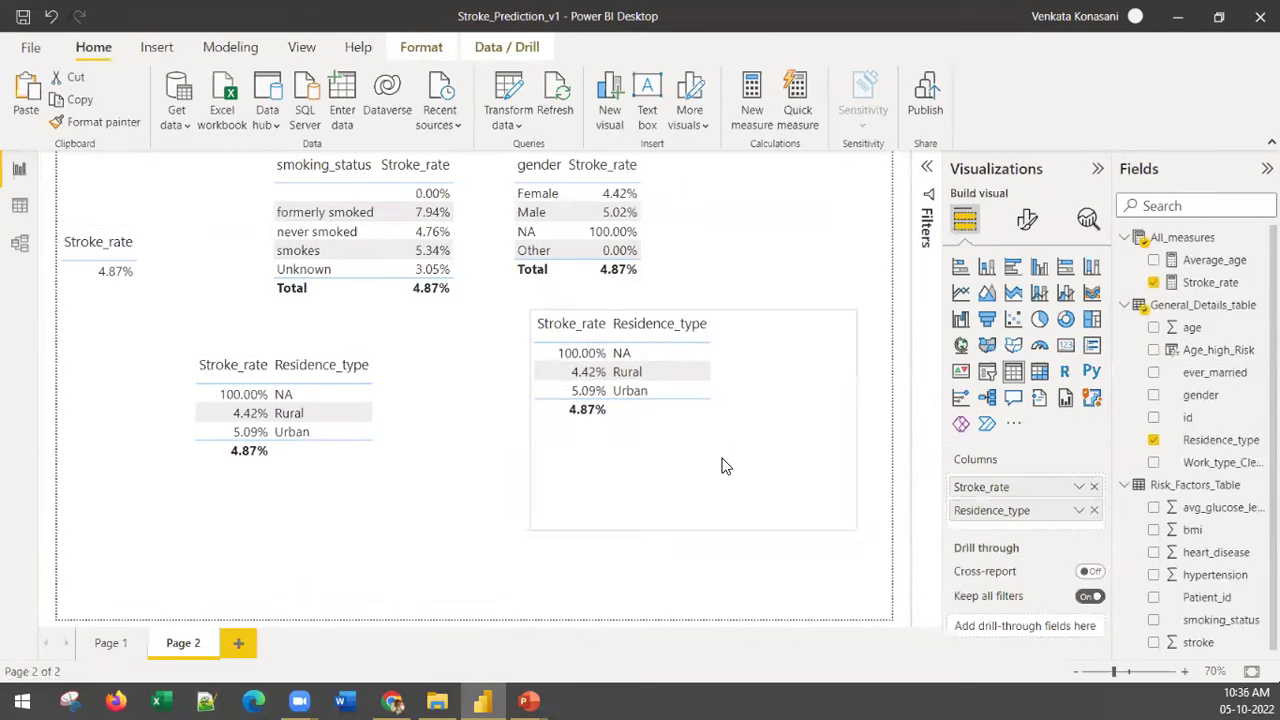
{"action": "left_click_drag", "start_coordinate": [723, 463], "coordinate": [708, 500]}
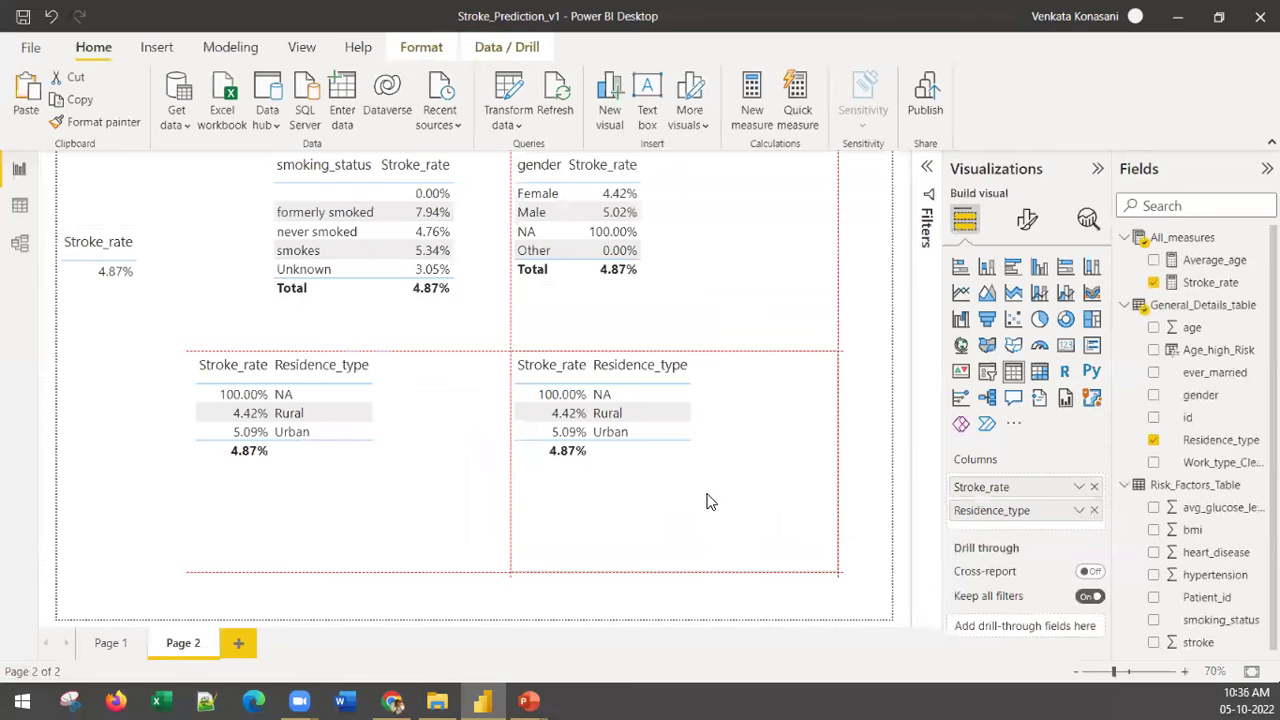
{"action": "left_click", "coordinate": [1094, 510]}
{"action": "left_click_drag", "start_coordinate": [1212, 352], "coordinate": [1014, 487]}
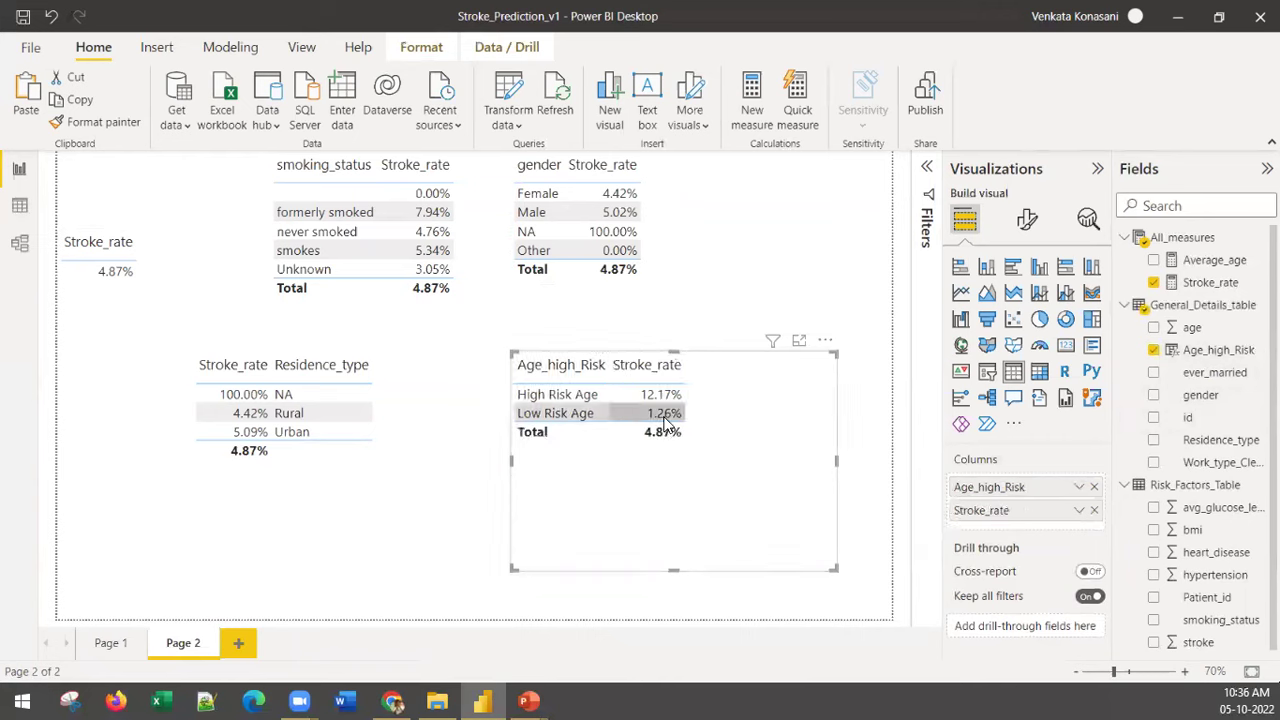
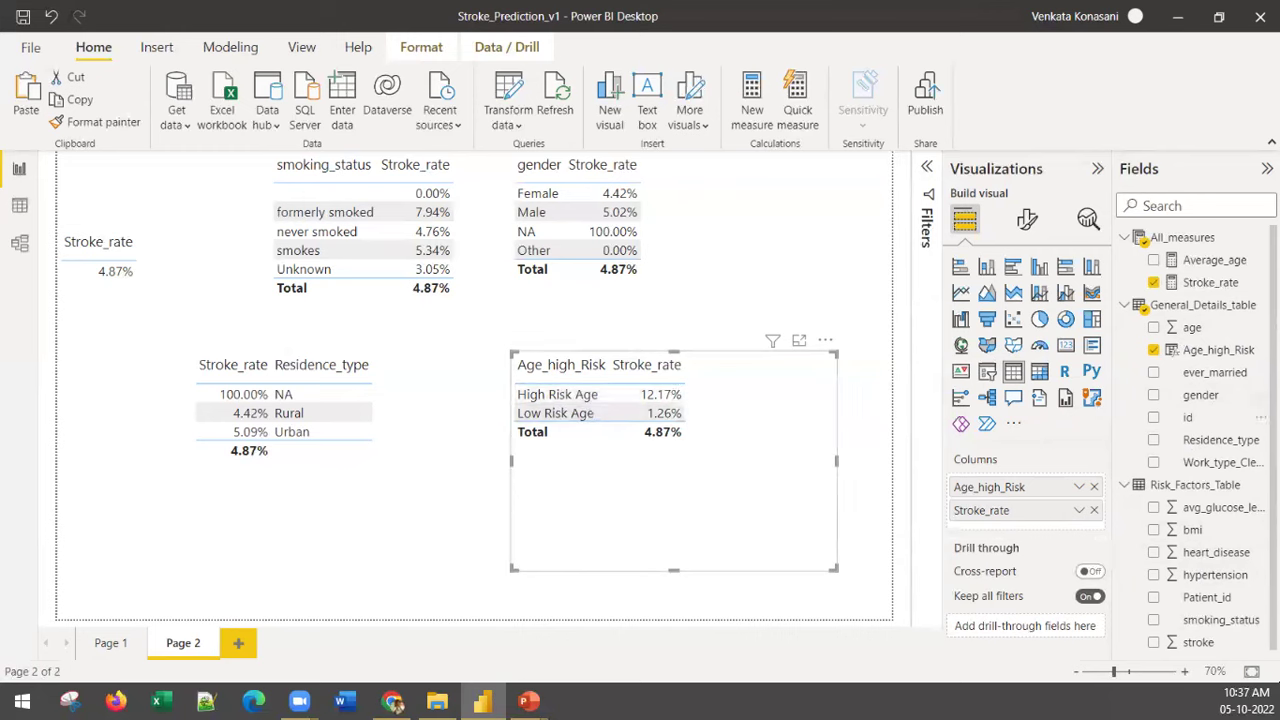
Step: Inspect the gender and heart_disease fields in the Fields pane
{"action": "left_click", "coordinate": [1195, 397]}
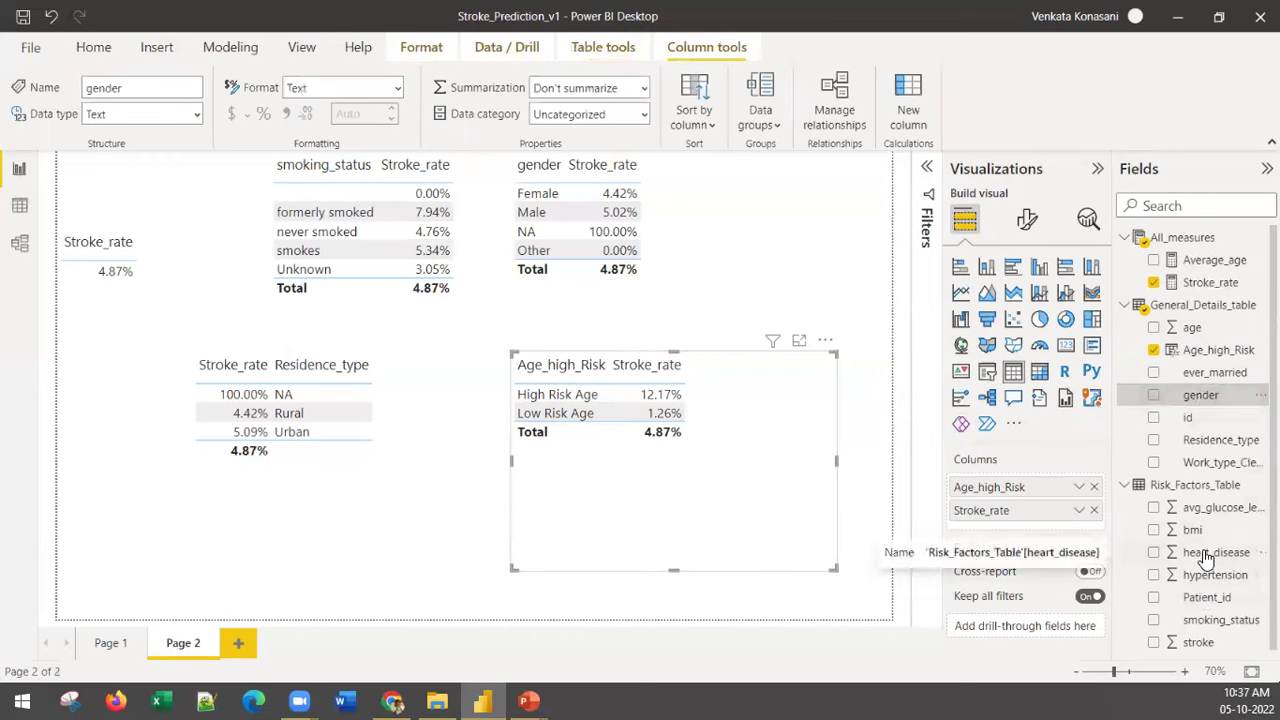
{"action": "left_click", "coordinate": [1207, 556]}
{"action": "left_click", "coordinate": [1207, 398]}
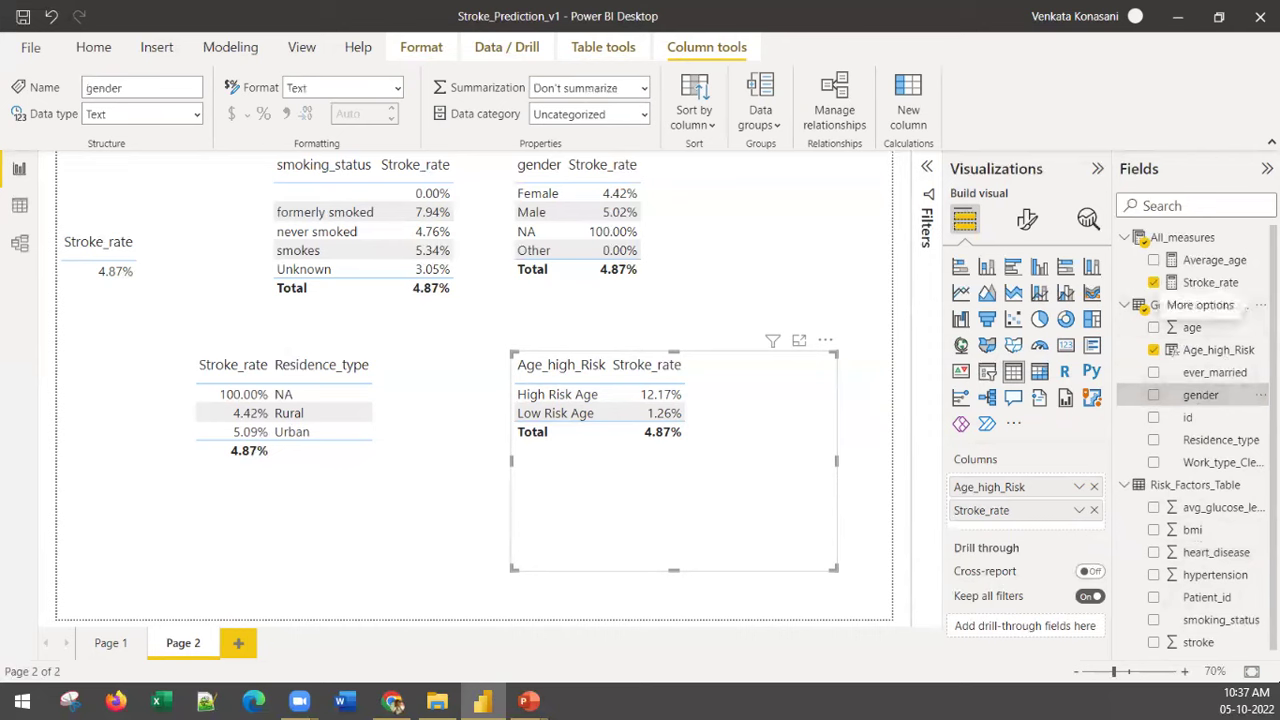
Step: Rename the Age_high_Risk calculated column to Risk_Factor1 in its DAX formula
{"action": "left_click", "coordinate": [1230, 350]}
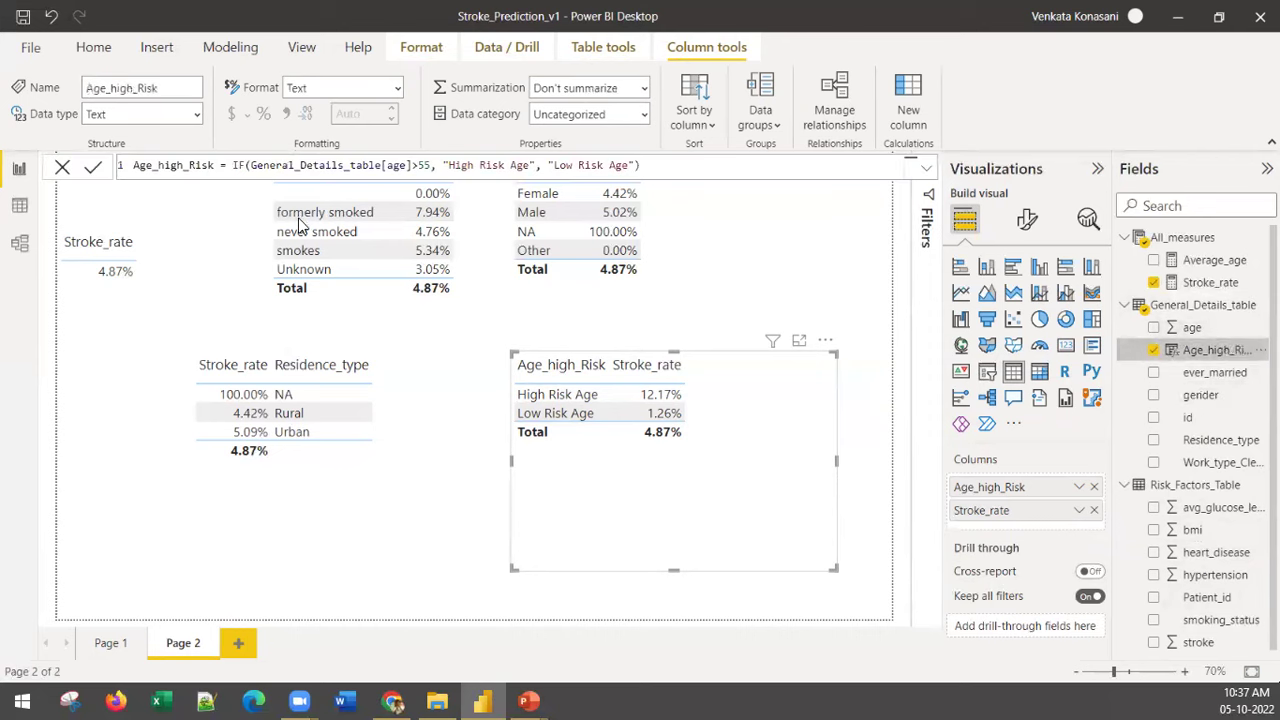
{"action": "left_click_drag", "start_coordinate": [214, 166], "coordinate": [142, 146]}
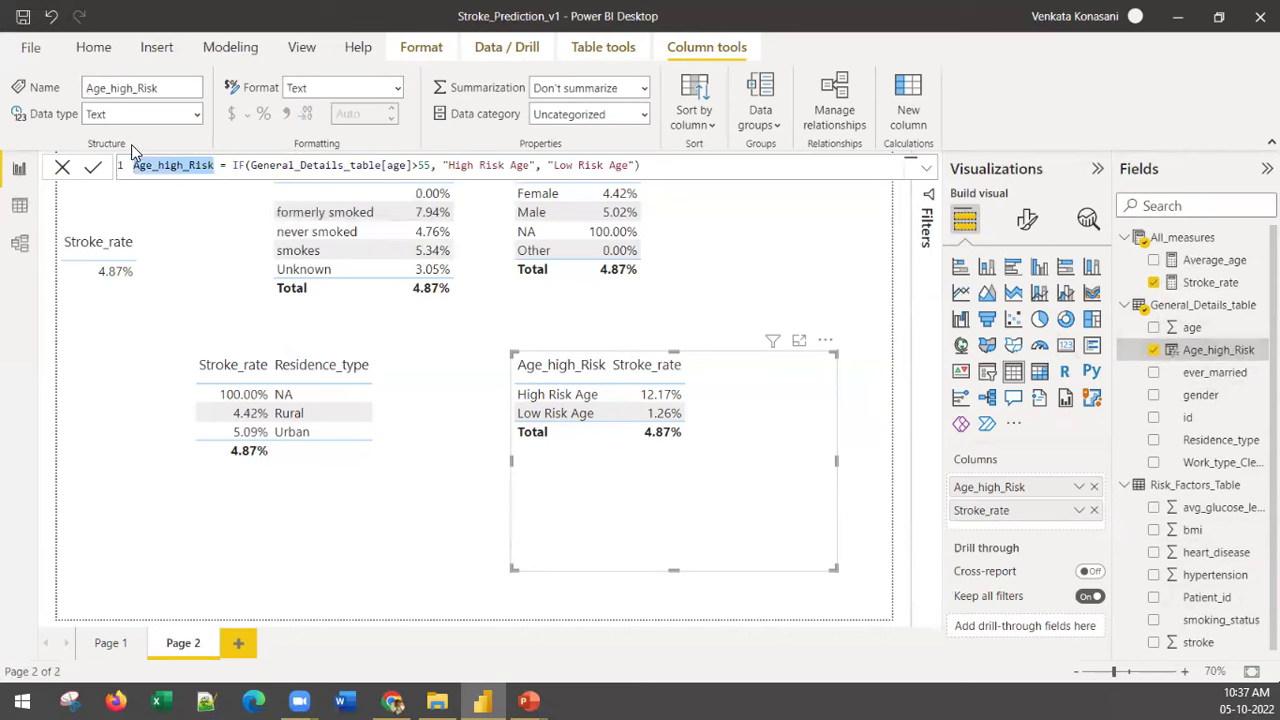
{"action": "type", "text": "Risk"}
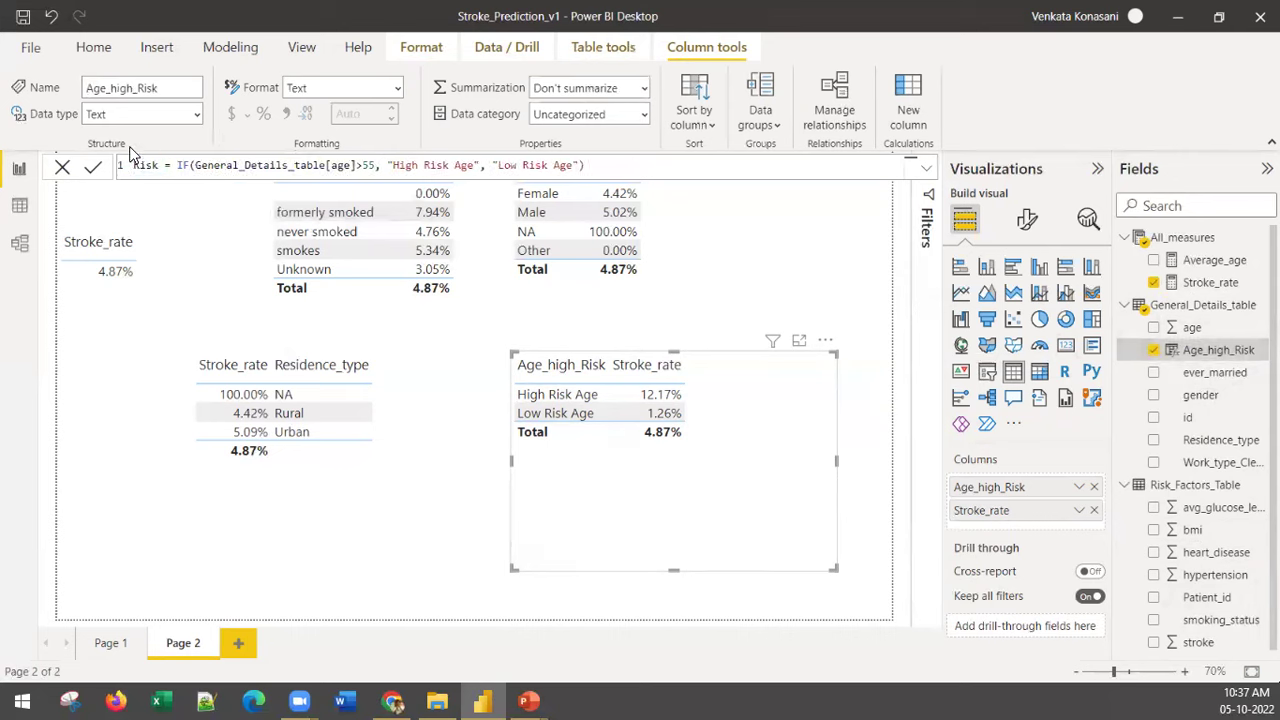
{"action": "type", "text": "_Fac"}
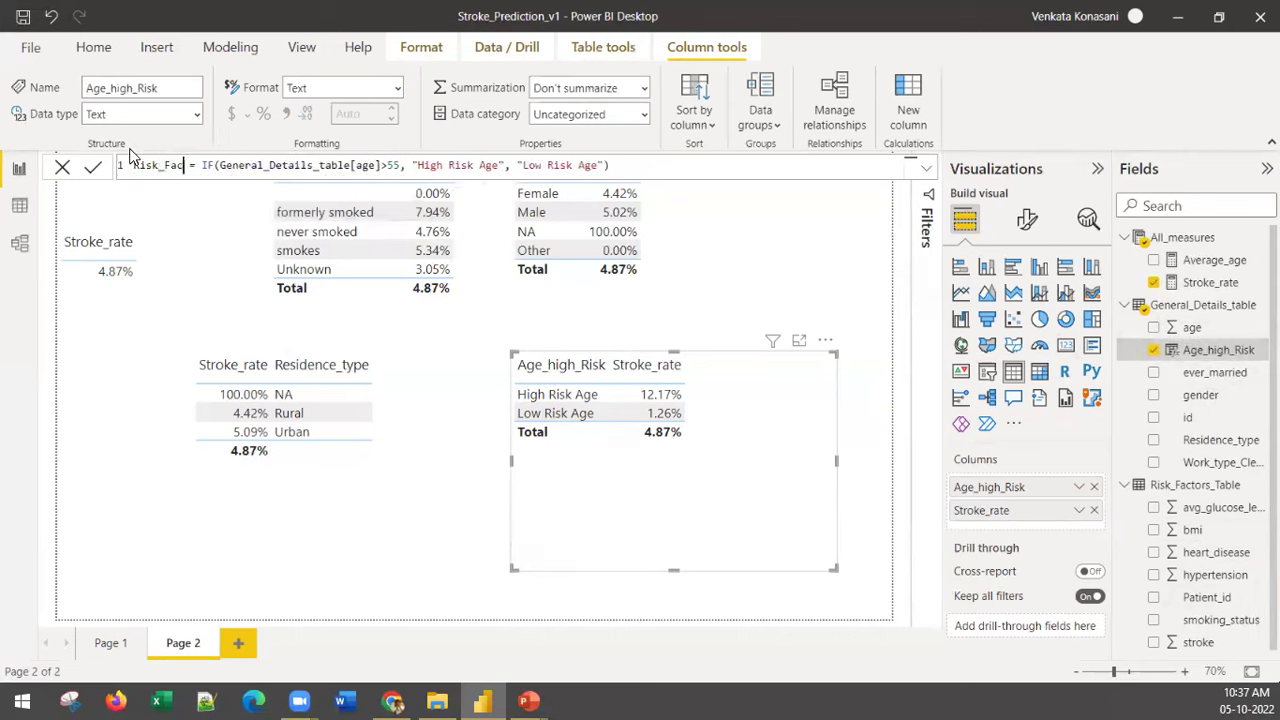
{"action": "type", "text": "tor1"}
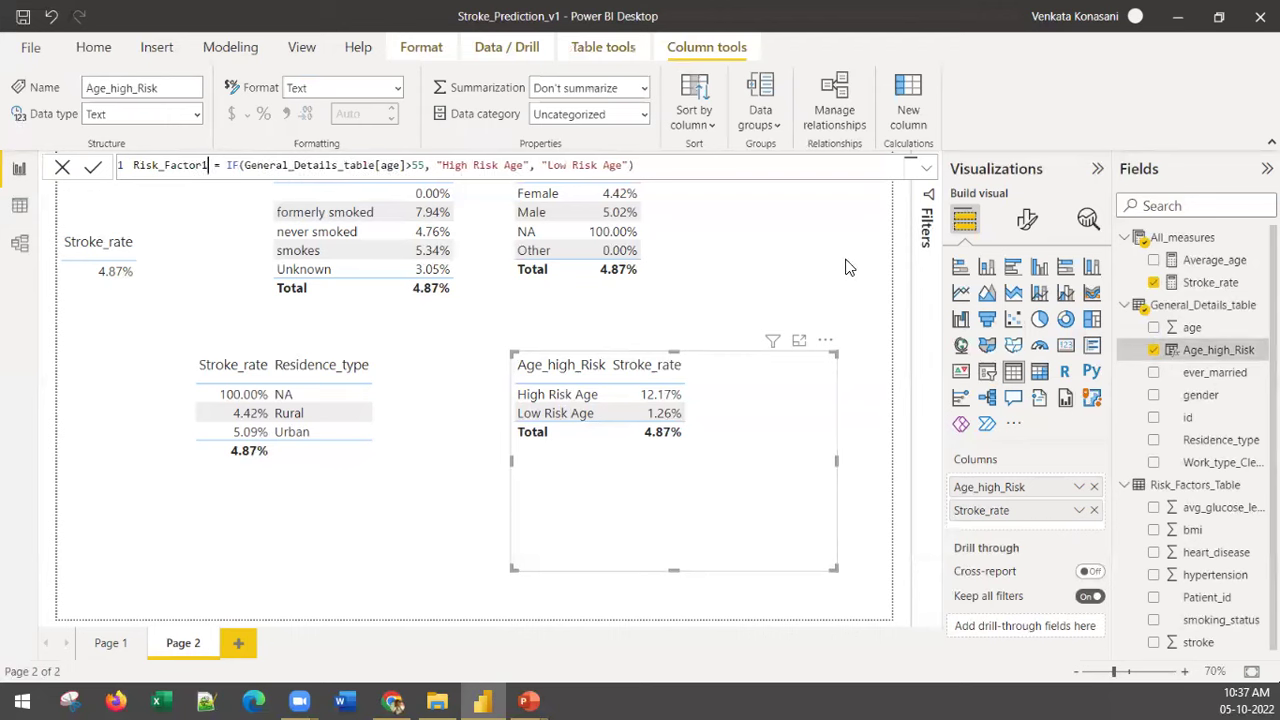
{"action": "key", "text": "Return"}
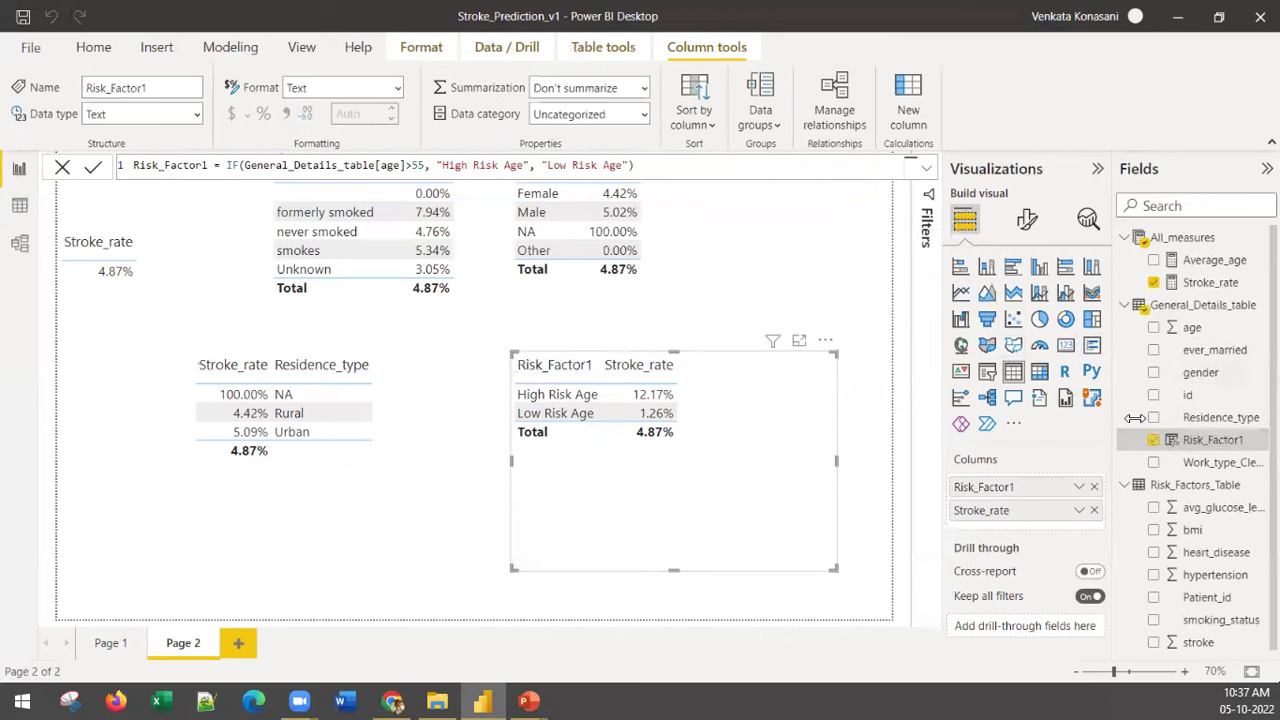
Step: In Data view, show Risk_Factors_Table's rows and expand its column list
{"action": "left_click", "coordinate": [1260, 305]}
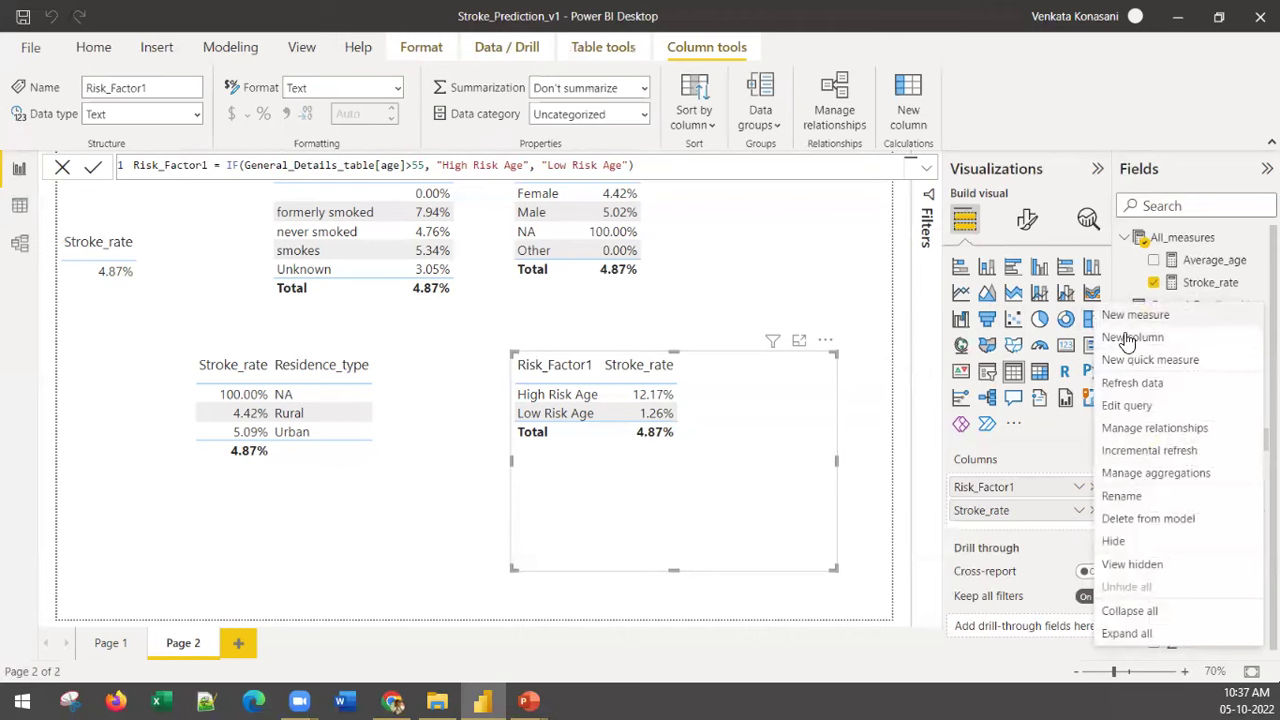
{"action": "left_click", "coordinate": [369, 558]}
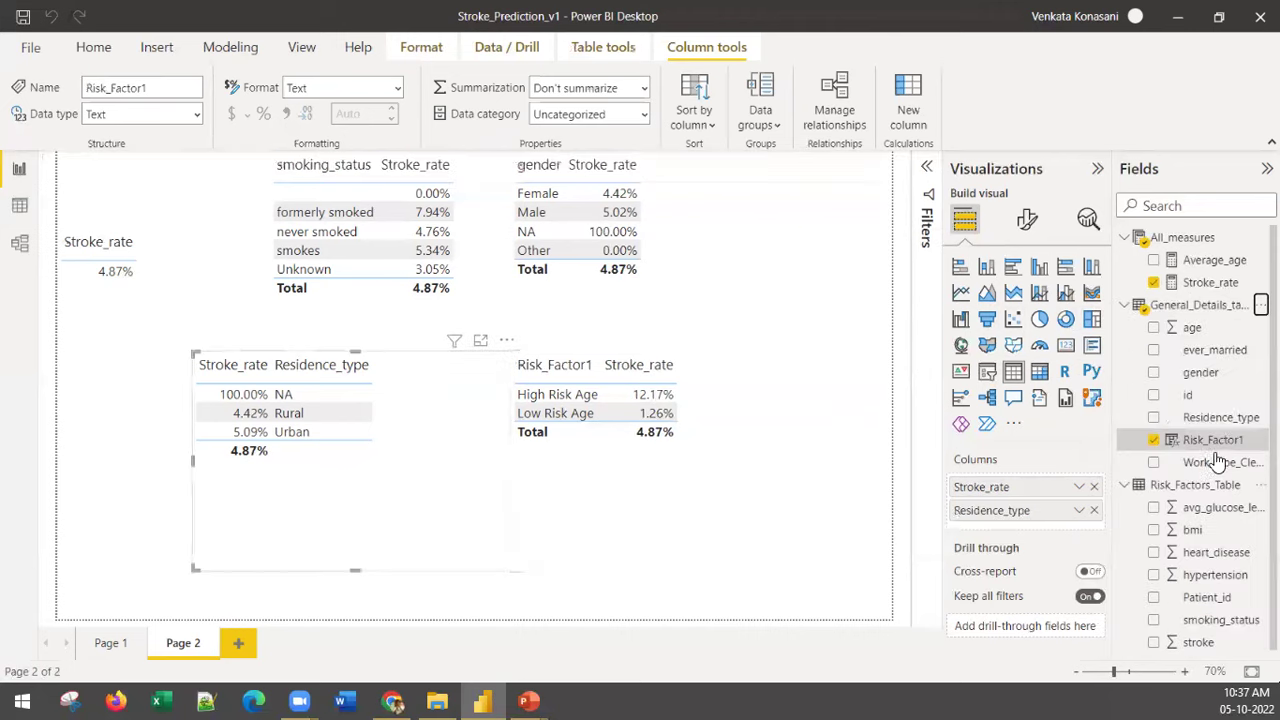
{"action": "left_click", "coordinate": [1212, 372]}
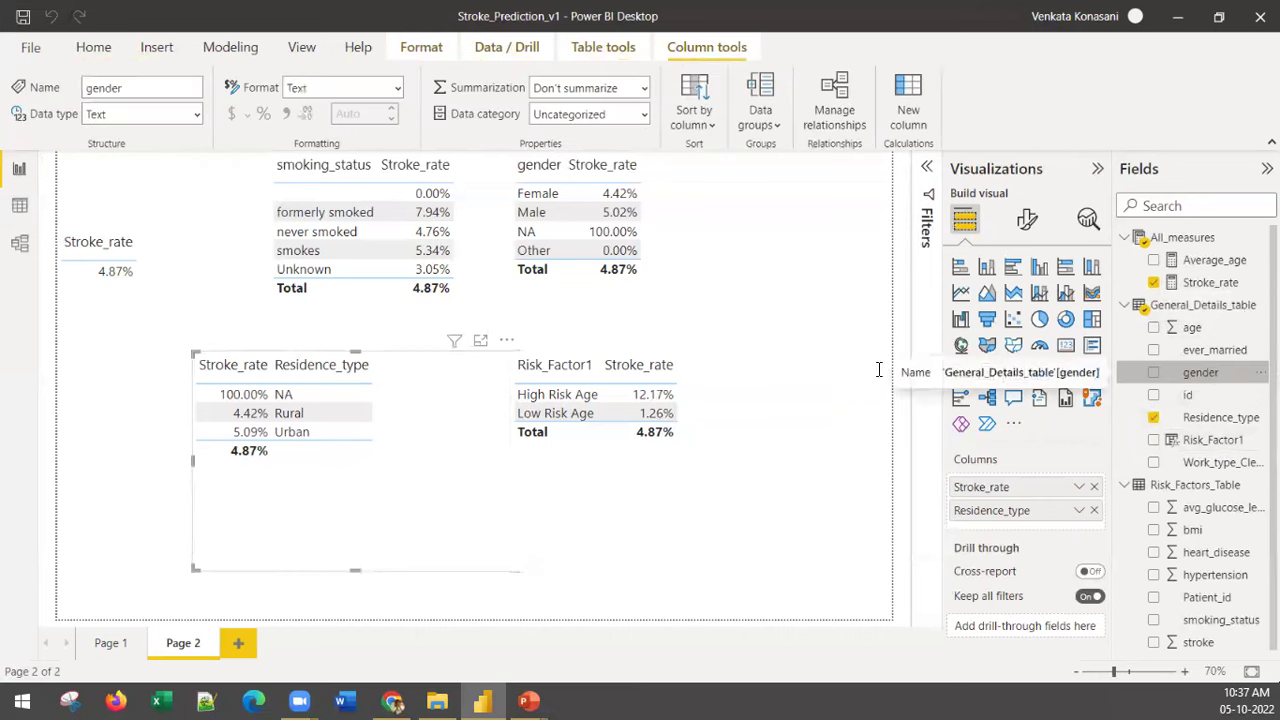
{"action": "left_click", "coordinate": [19, 205]}
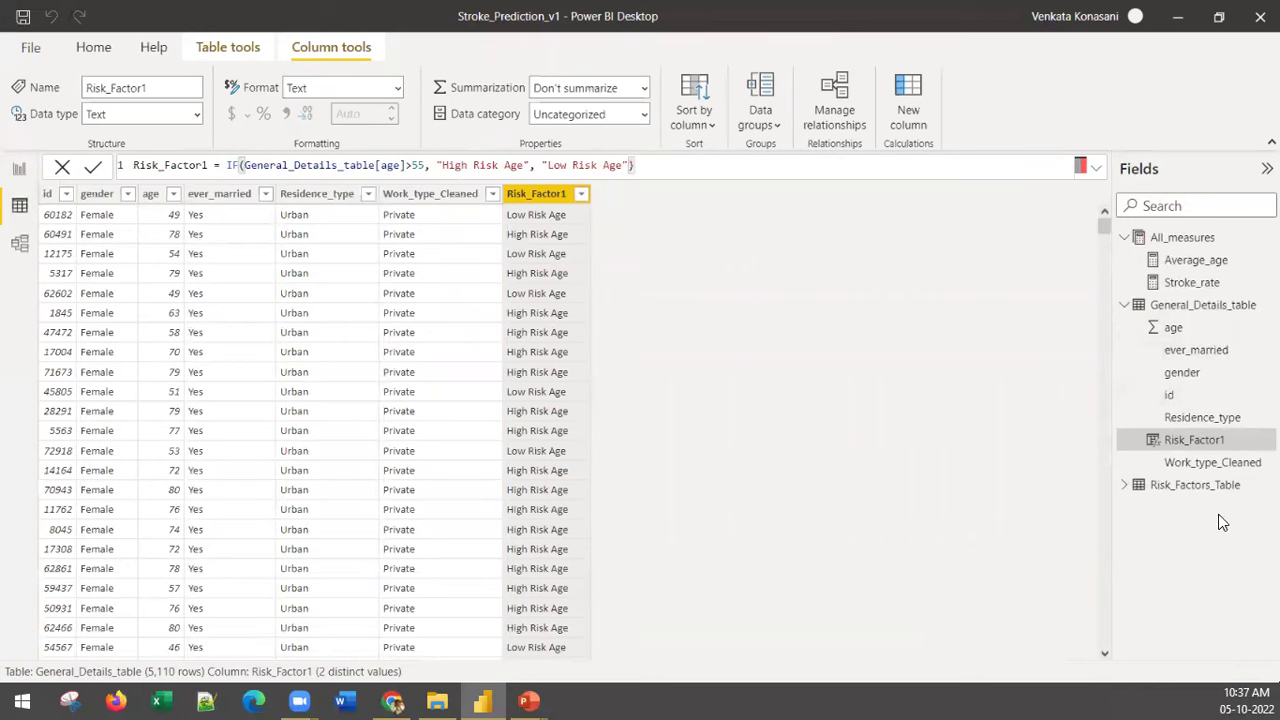
{"action": "left_click", "coordinate": [1183, 490]}
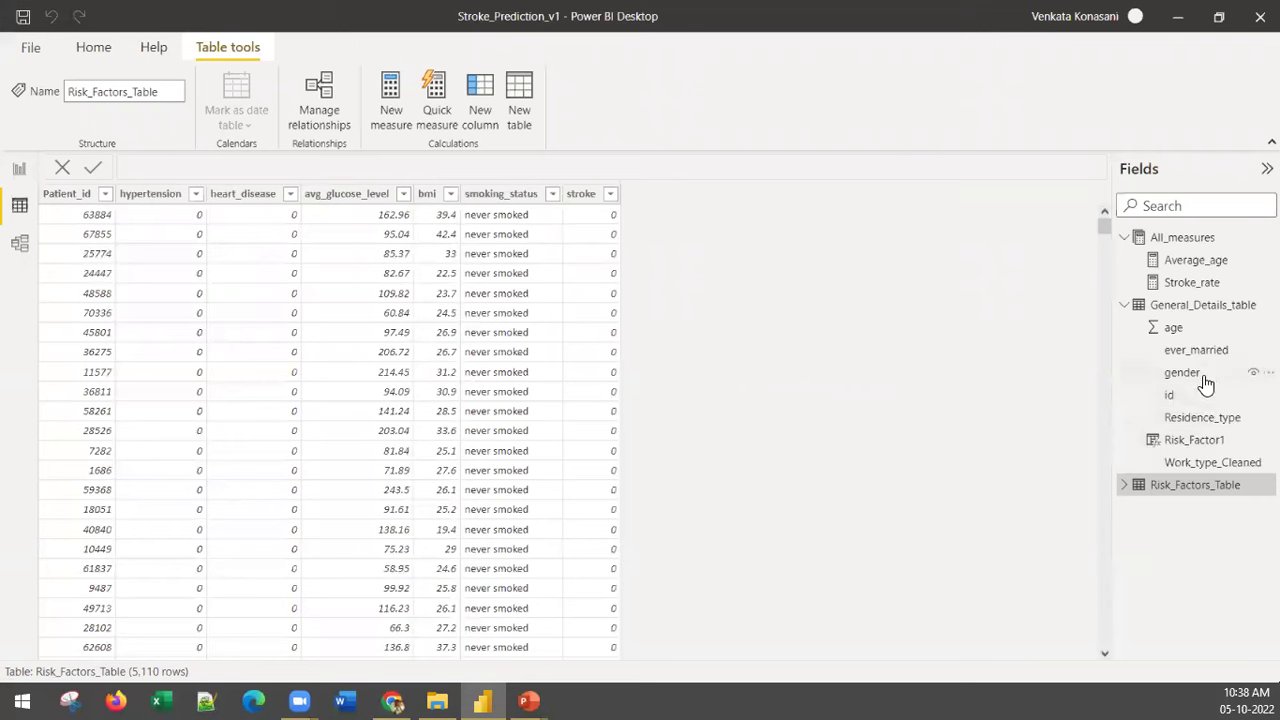
{"action": "left_click", "coordinate": [1125, 486]}
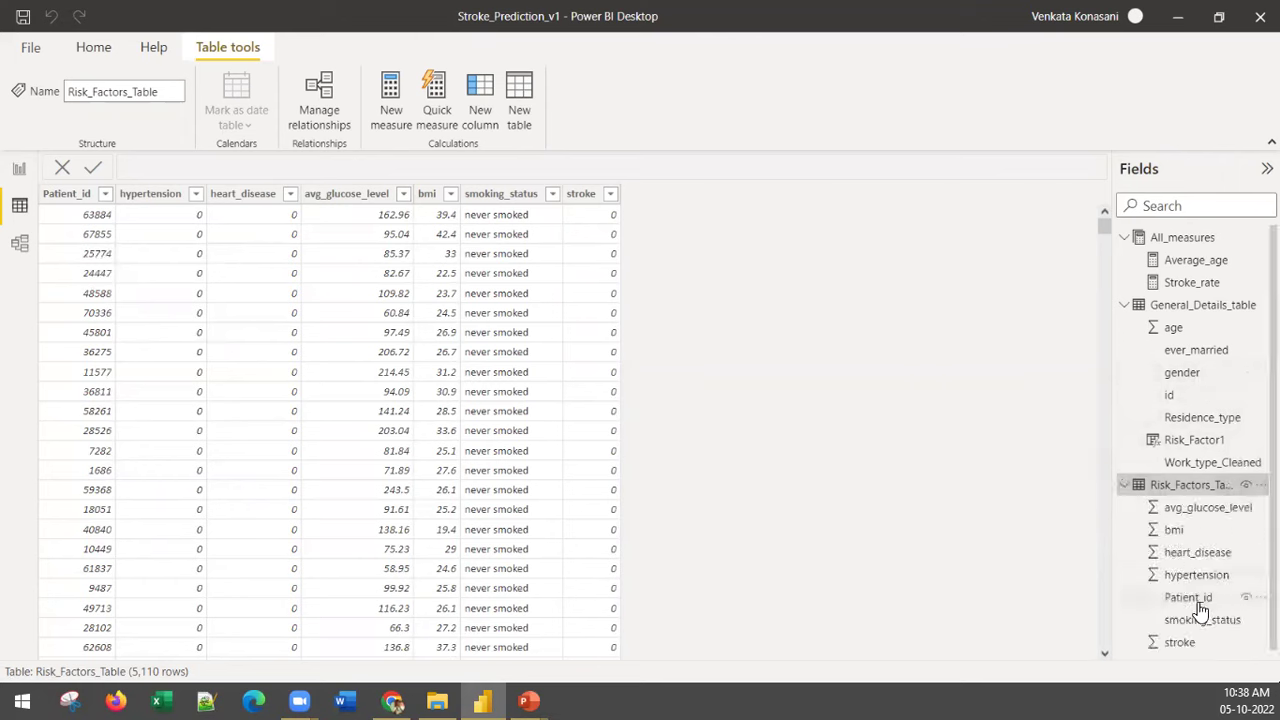
Step: Briefly return to the Page 2 report, then display the General_Details_table data
{"action": "left_click", "coordinate": [19, 168]}
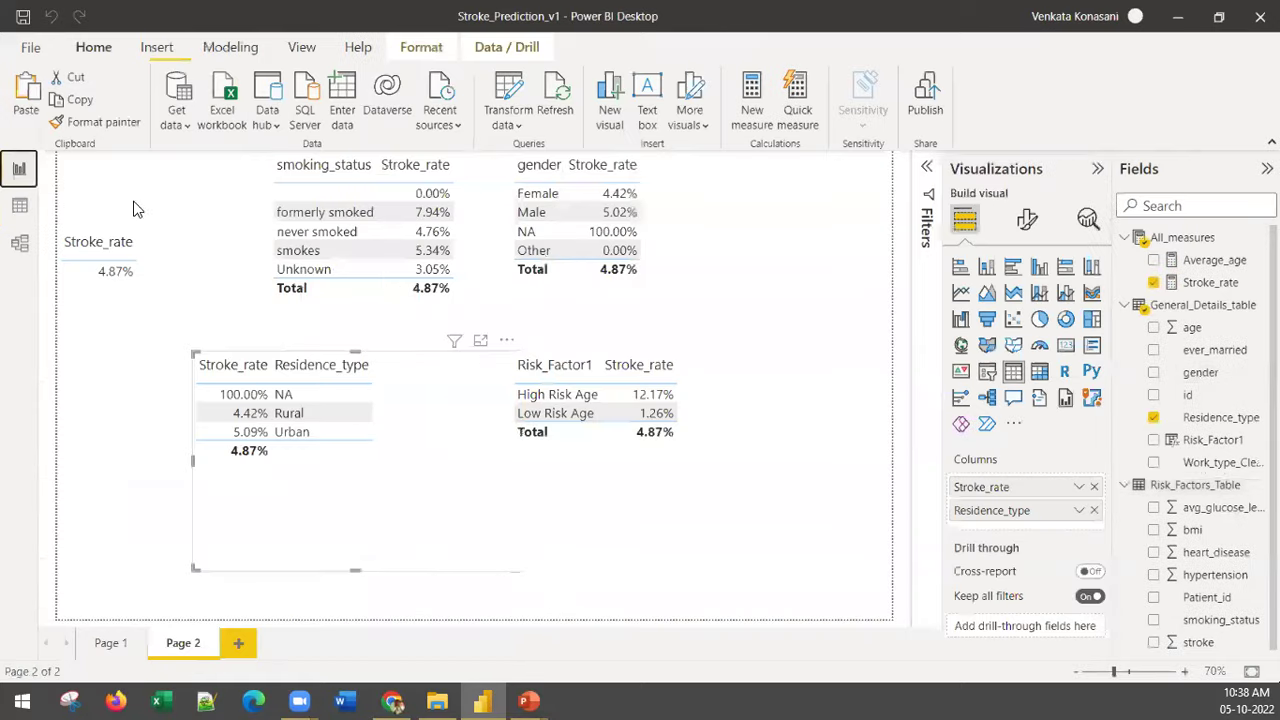
{"action": "left_click", "coordinate": [19, 205]}
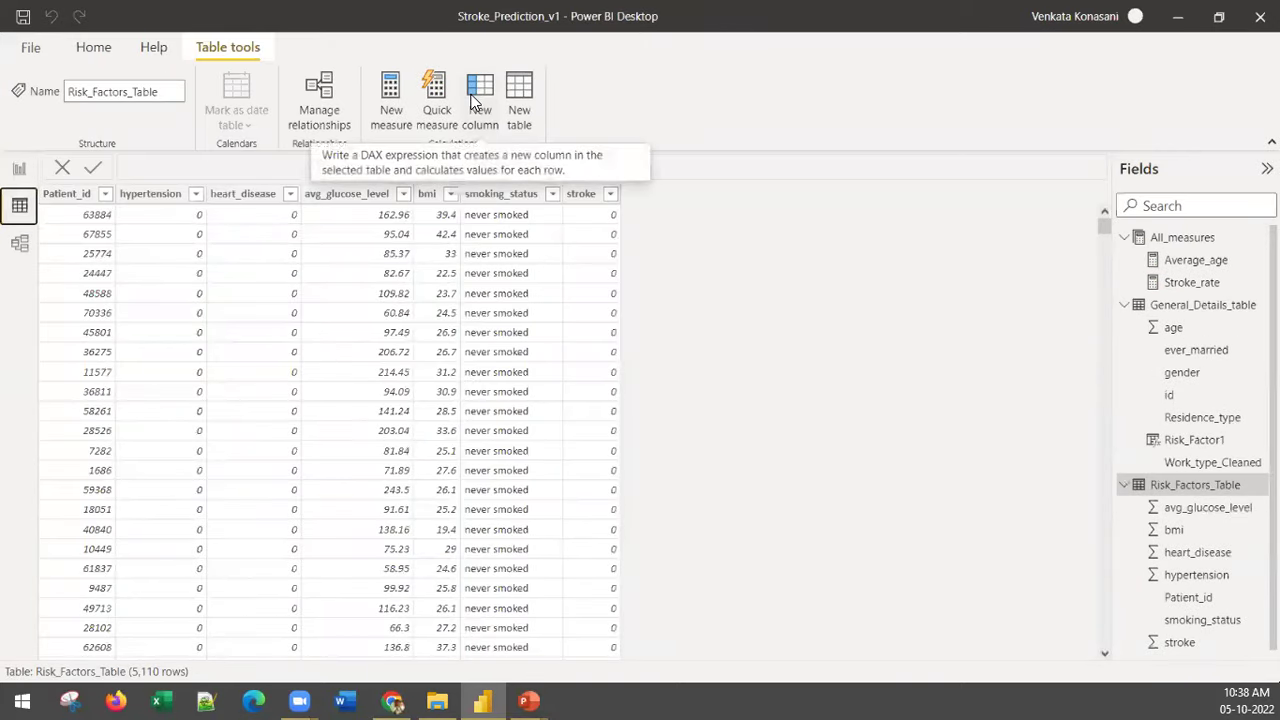
{"action": "left_click", "coordinate": [1213, 310]}
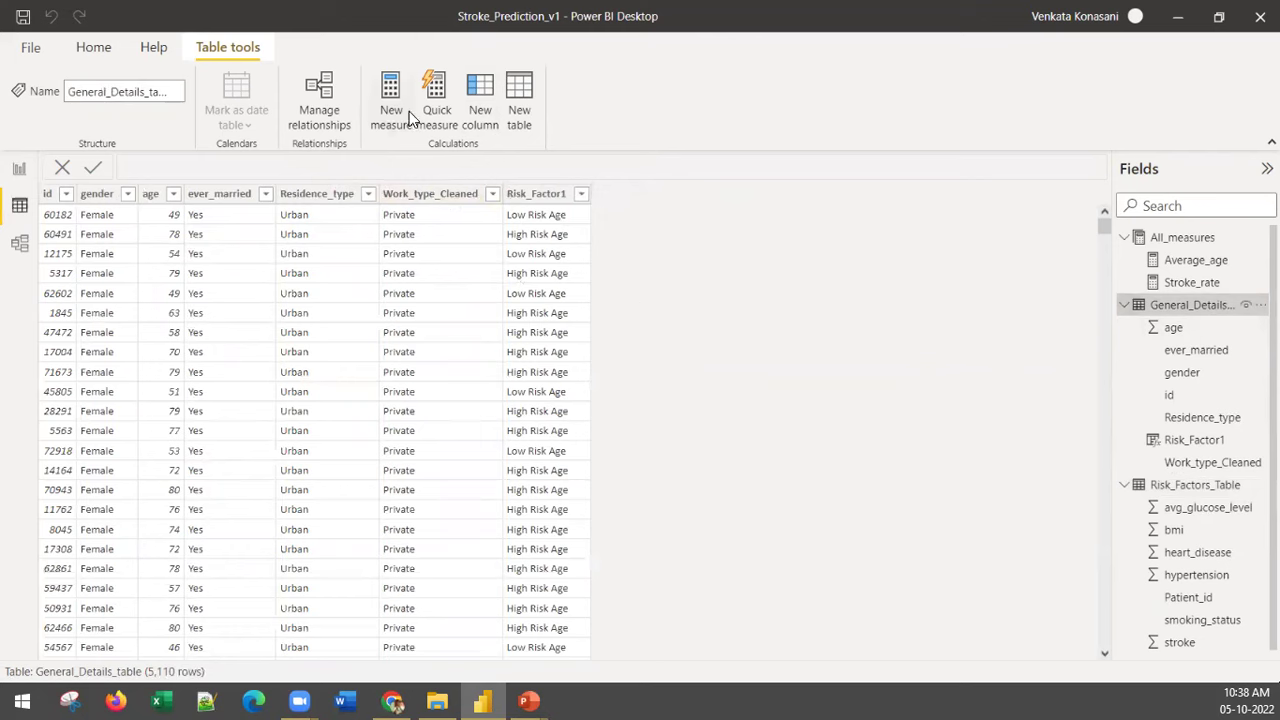
Step: Start a new column formula: Risk_Factor2 = IF(gender="Male" &&
{"action": "left_click", "coordinate": [540, 196]}
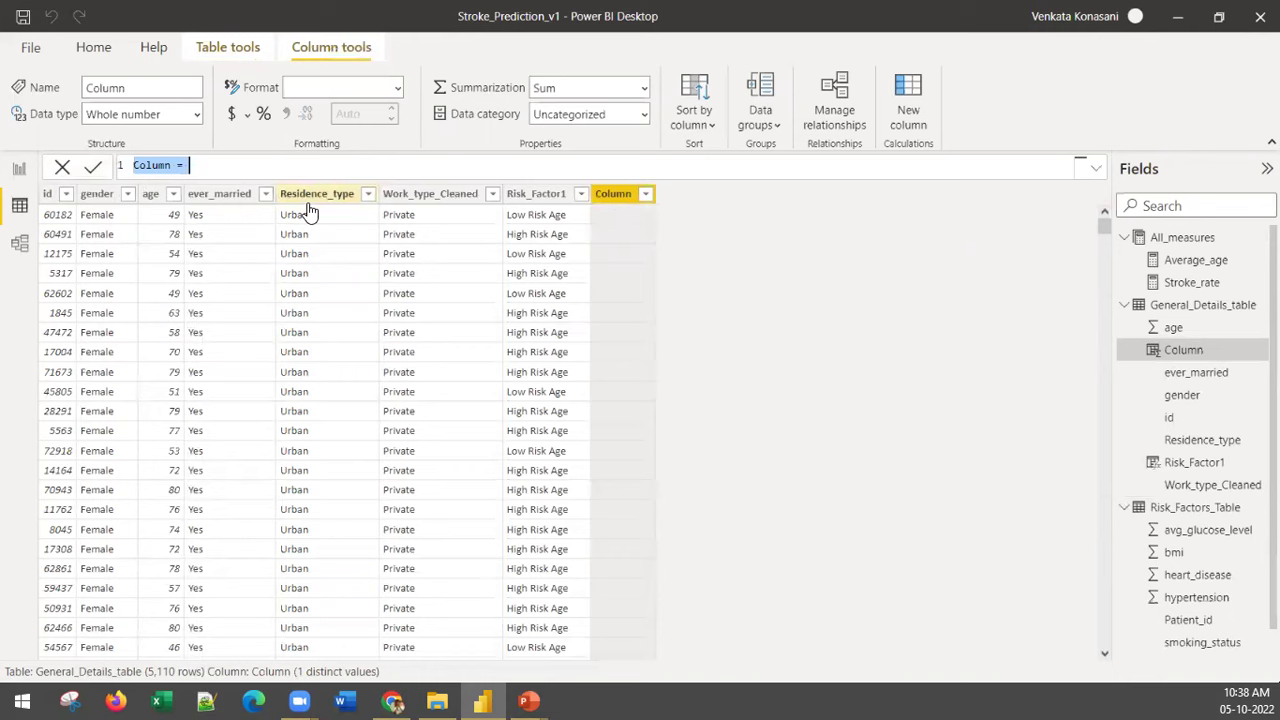
{"action": "type", "text": "Risk"}
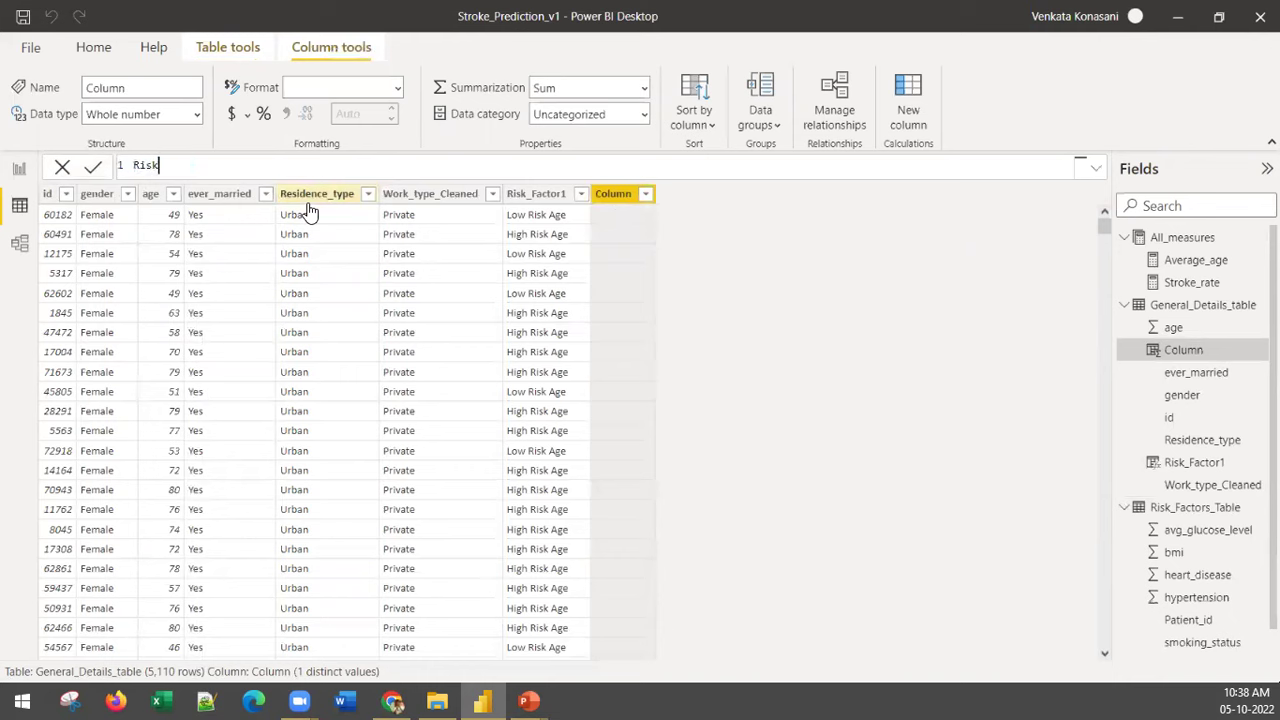
{"action": "type", "text": "_Factor2="}
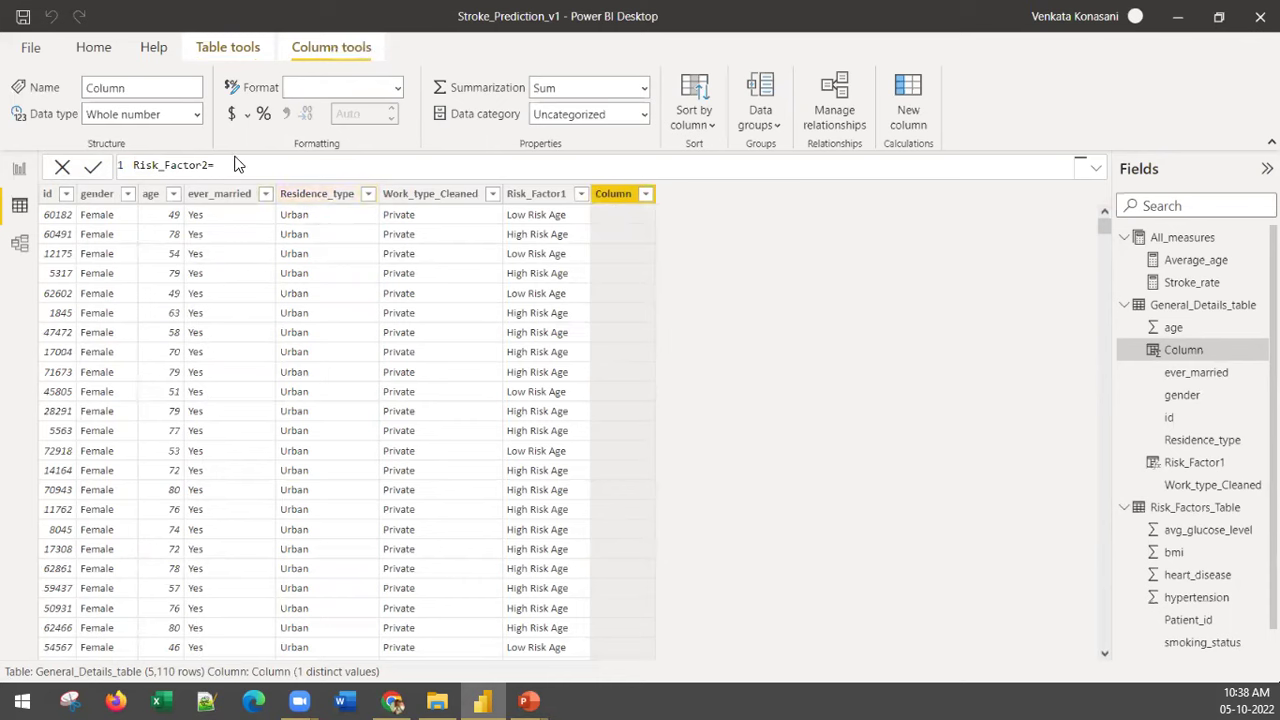
{"action": "type", "text": "if("}
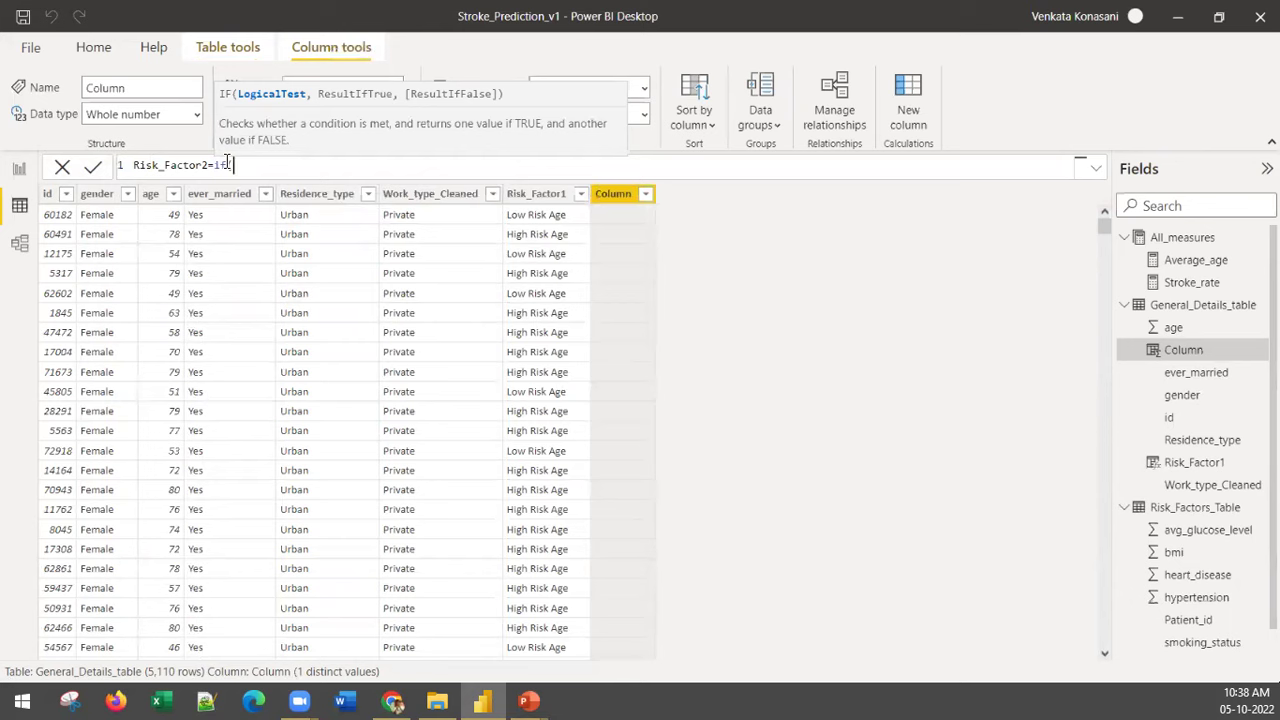
{"action": "type", "text": "g"}
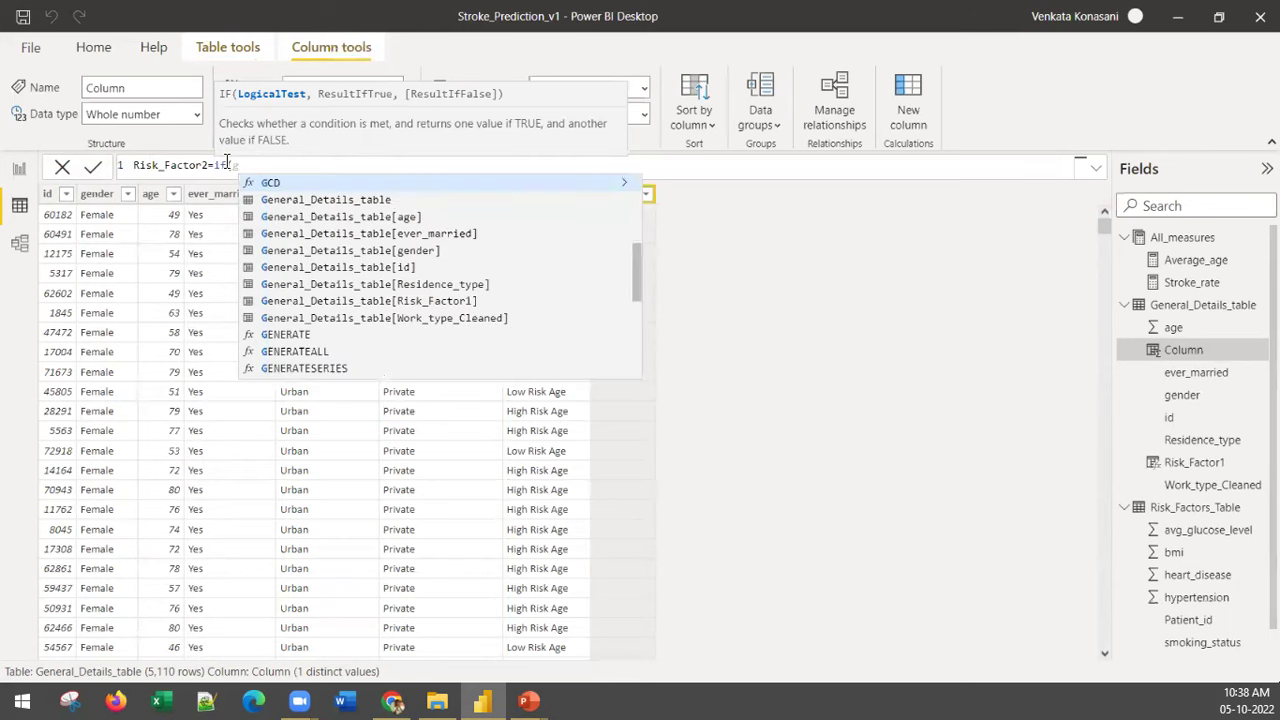
{"action": "left_click", "coordinate": [423, 251]}
{"action": "type", "text": "=\"Male"}
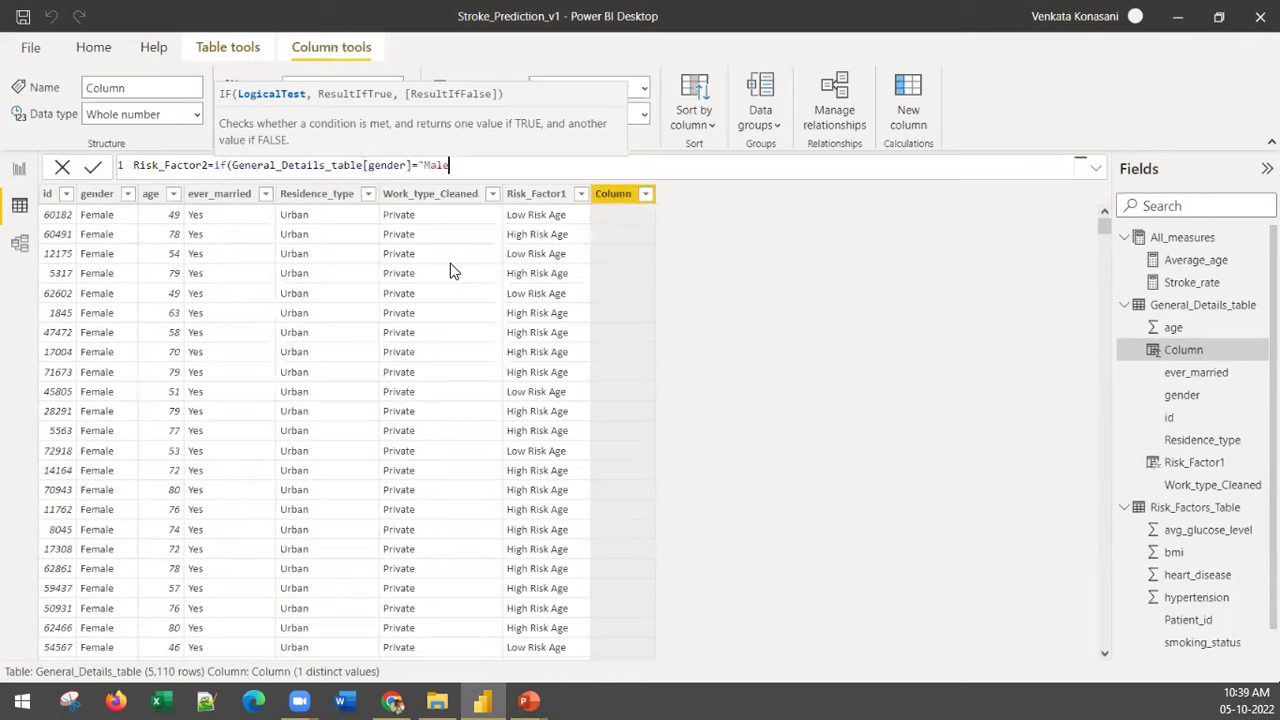
{"action": "type", "text": "\" &&"}
Step: Add the condition RELATED(Risk_Factors_Table[heart_disease])=1 to the formula
{"action": "type", "text": "RELATED"}
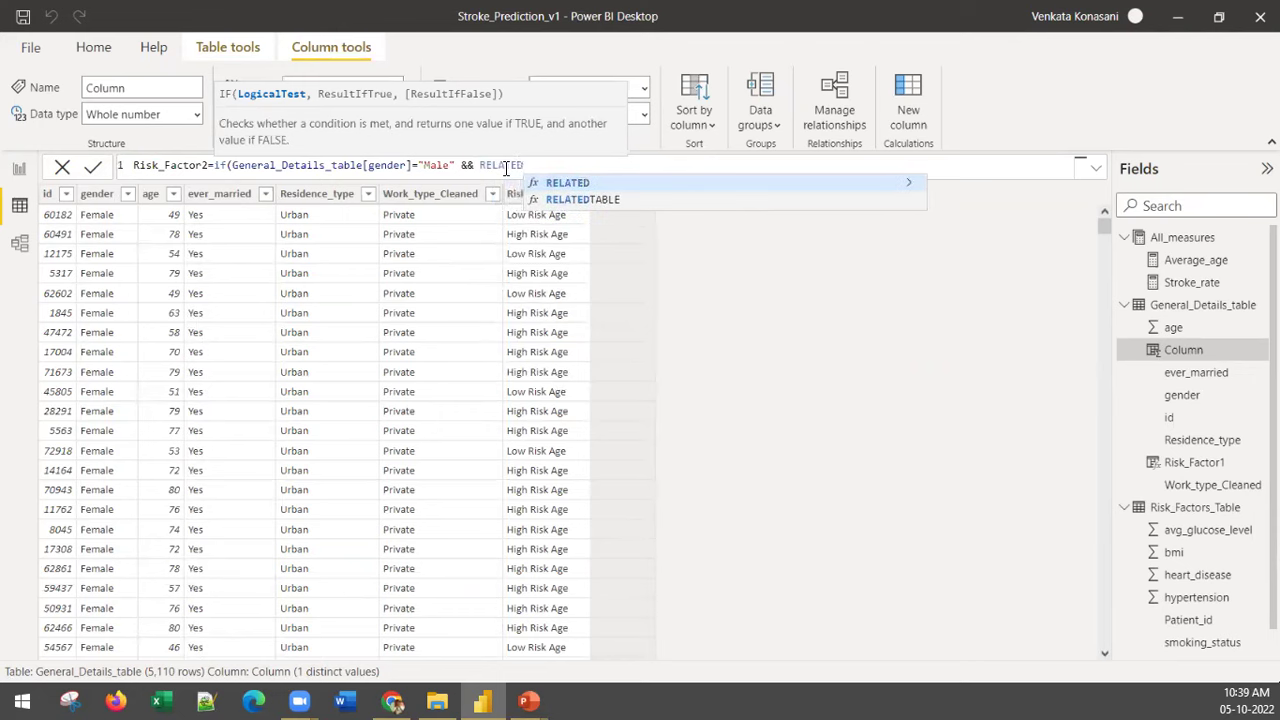
{"action": "type", "text": "("}
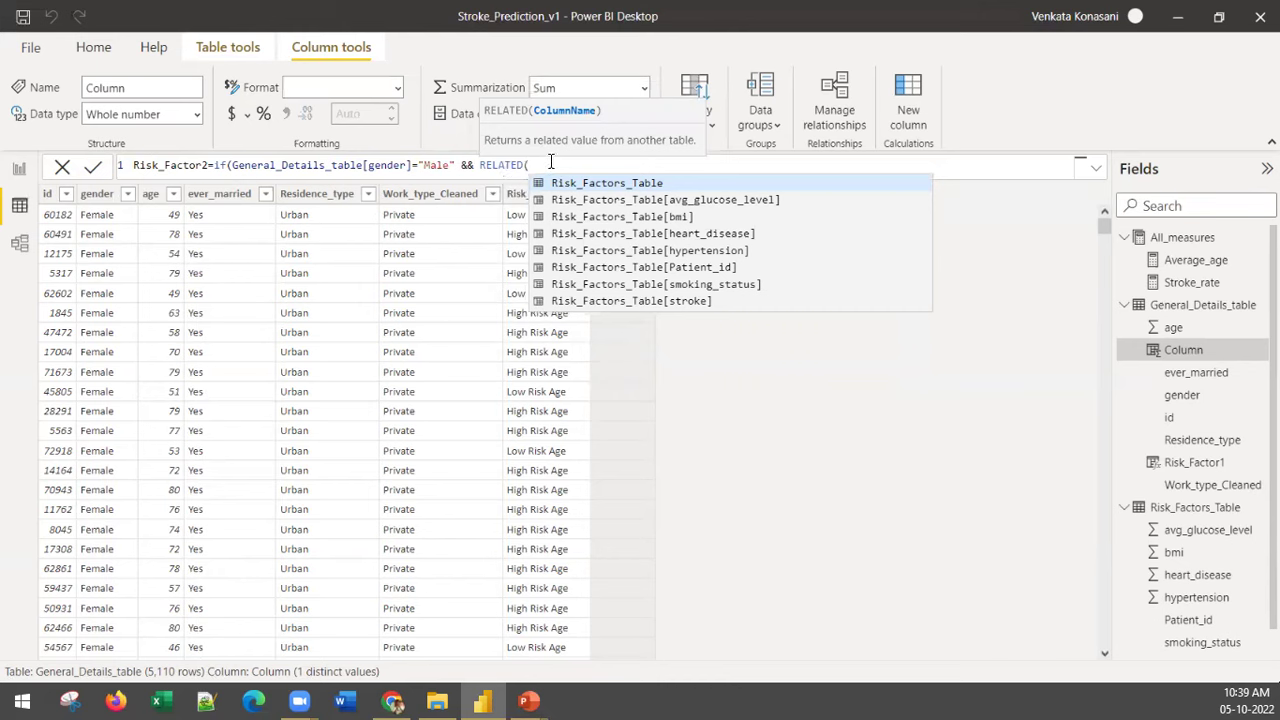
{"action": "key", "text": "BackSpace"}
{"action": "key", "text": "BackSpace"}
{"action": "key", "text": "BackSpace"}
{"action": "key", "text": "BackSpace"}
{"action": "key", "text": "BackSpace"}
{"action": "key", "text": "BackSpace"}
{"action": "key", "text": "BackSpace"}
{"action": "key", "text": "BackSpace"}
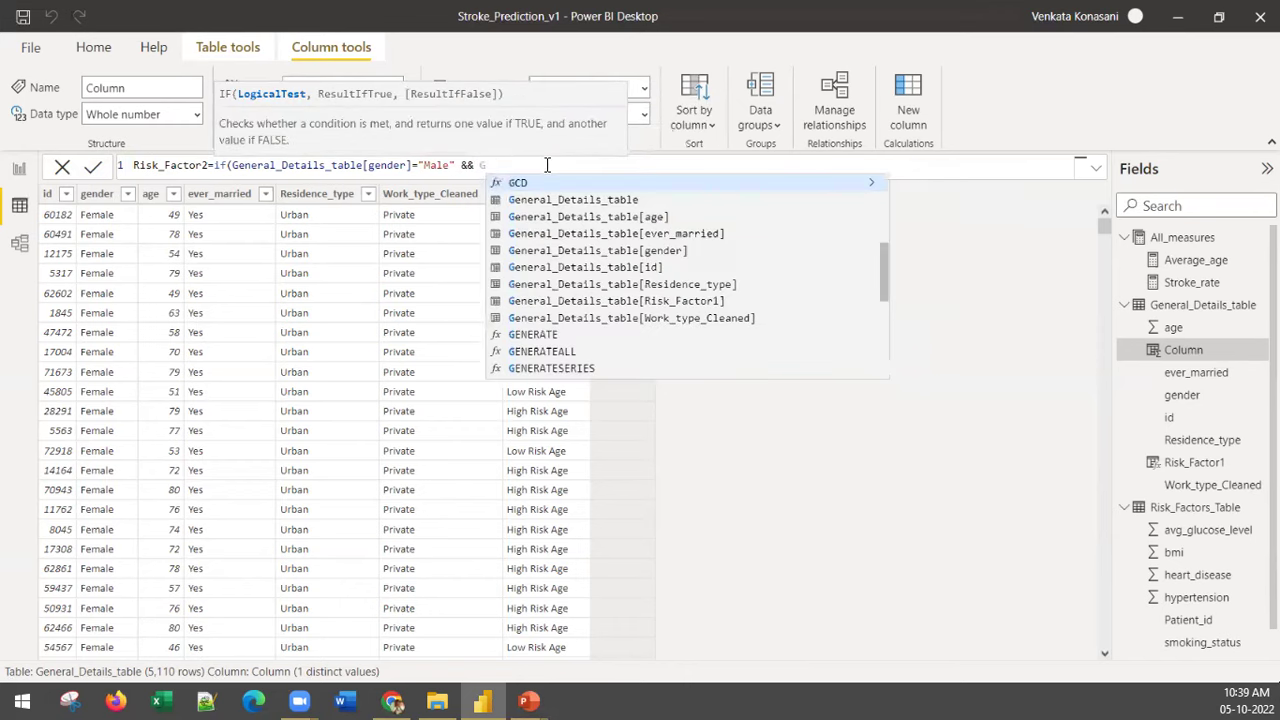
{"action": "type", "text": "RE"}
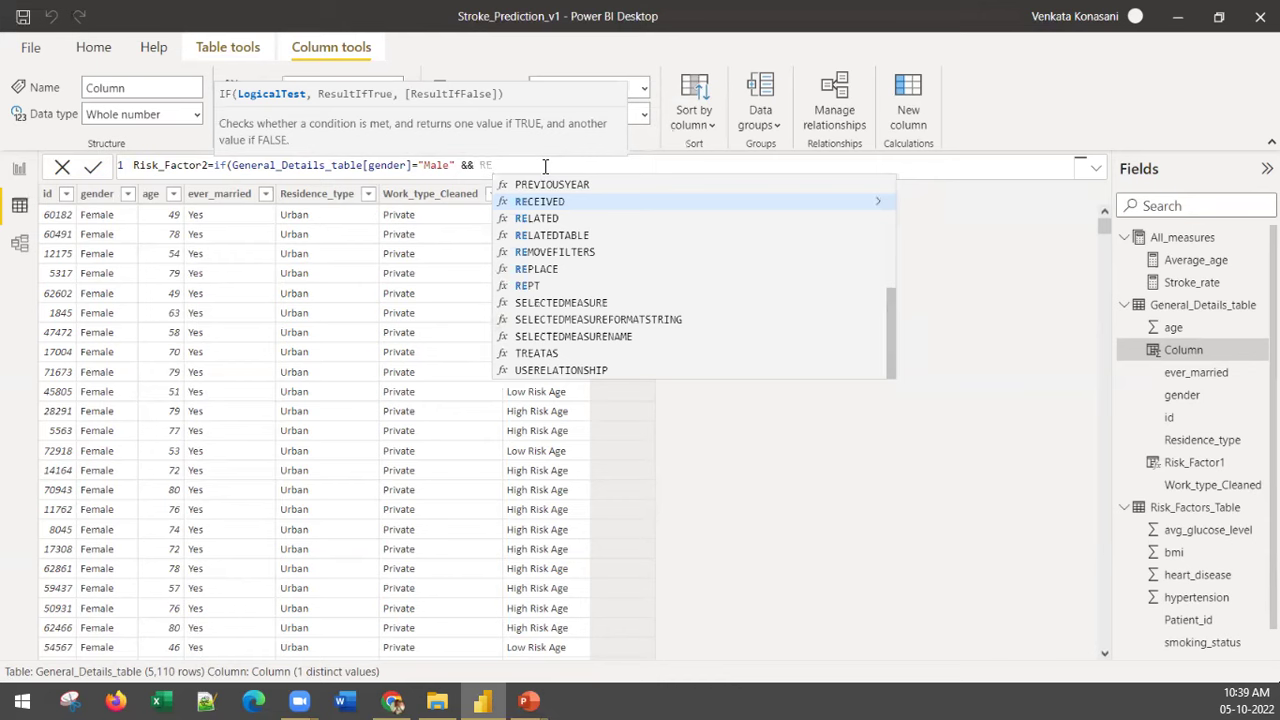
{"action": "key", "text": "BackSpace"}
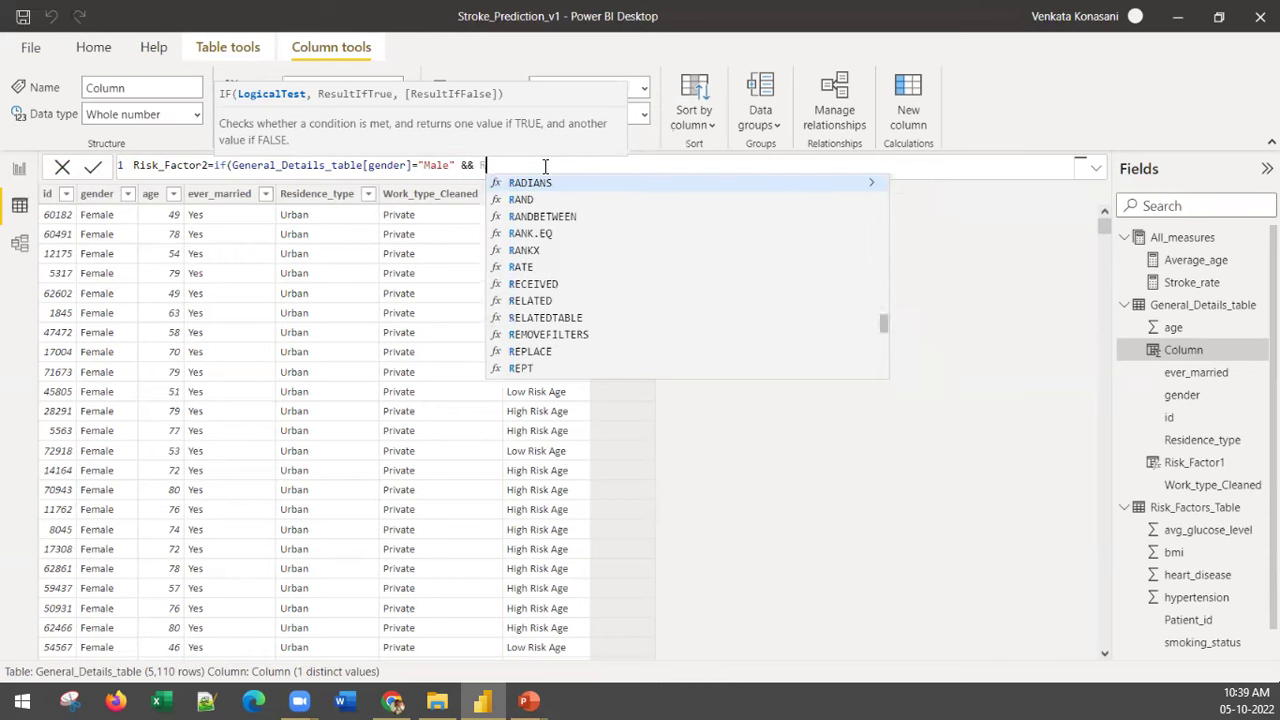
{"action": "type", "text": "is"}
{"action": "key", "text": "BackSpace"}
{"action": "key", "text": "BackSpace"}
{"action": "key", "text": "BackSpace"}
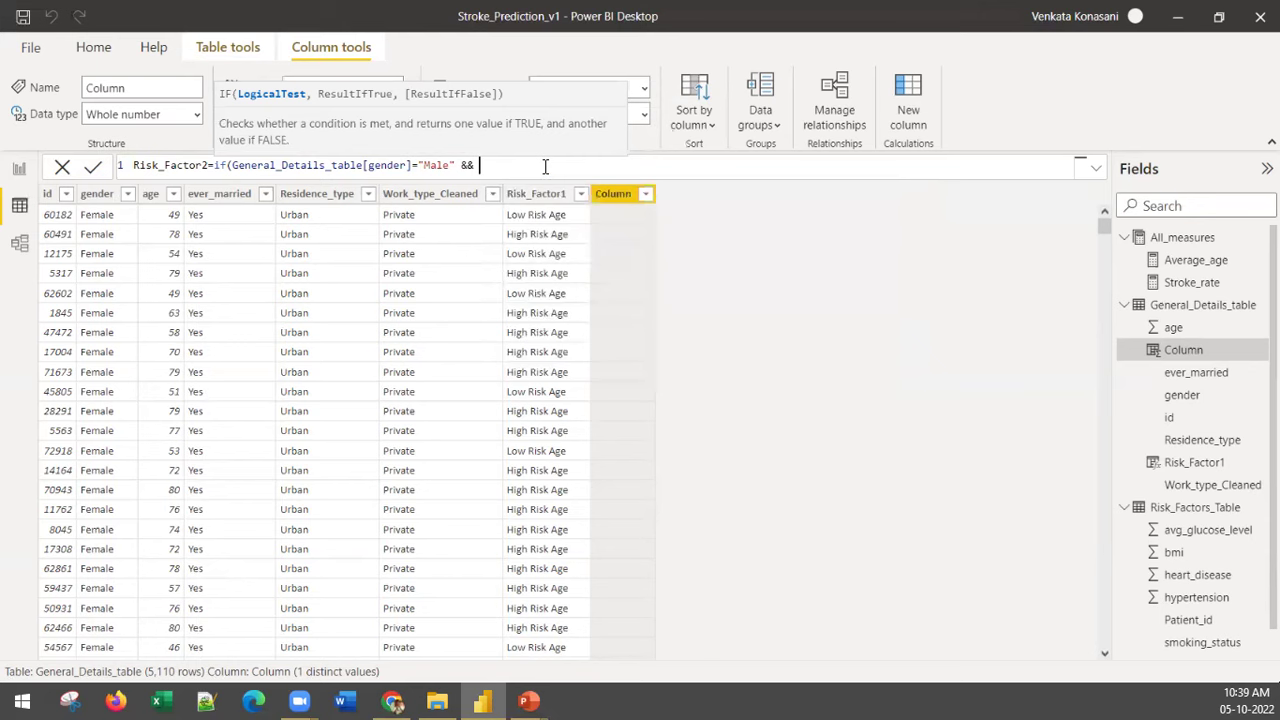
{"action": "type", "text": "RELA"}
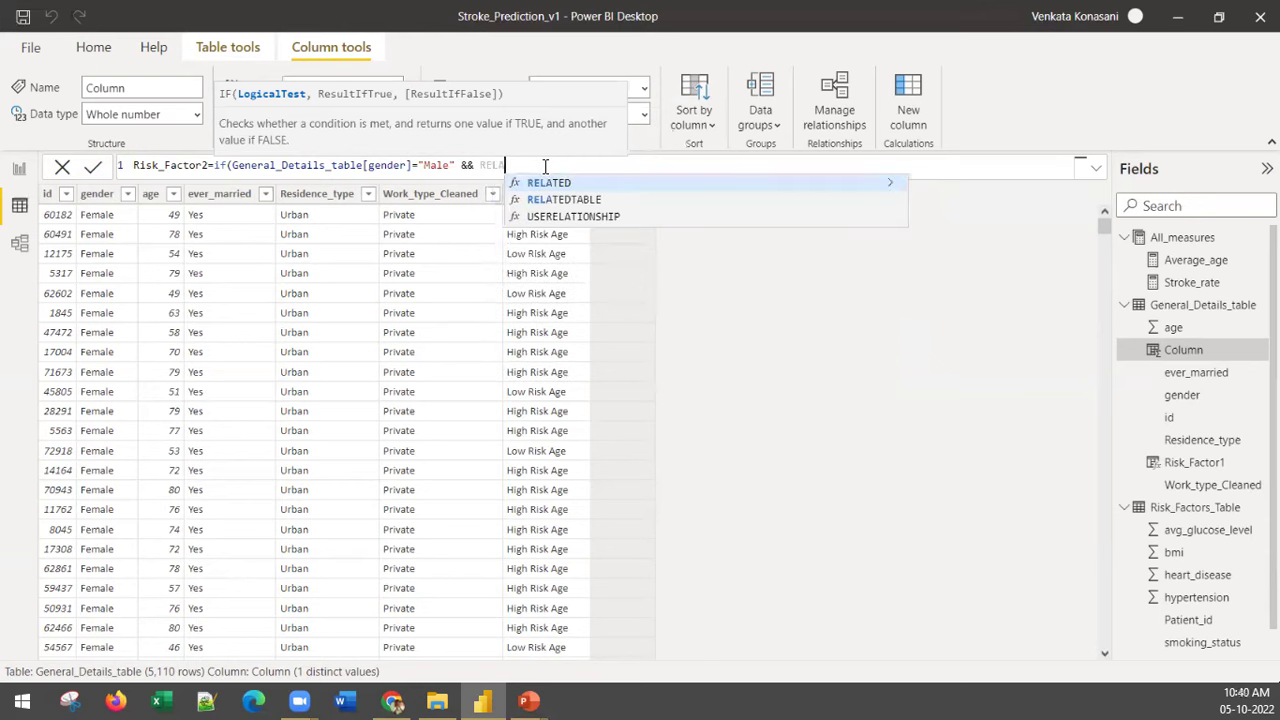
{"action": "key", "text": "Escape"}
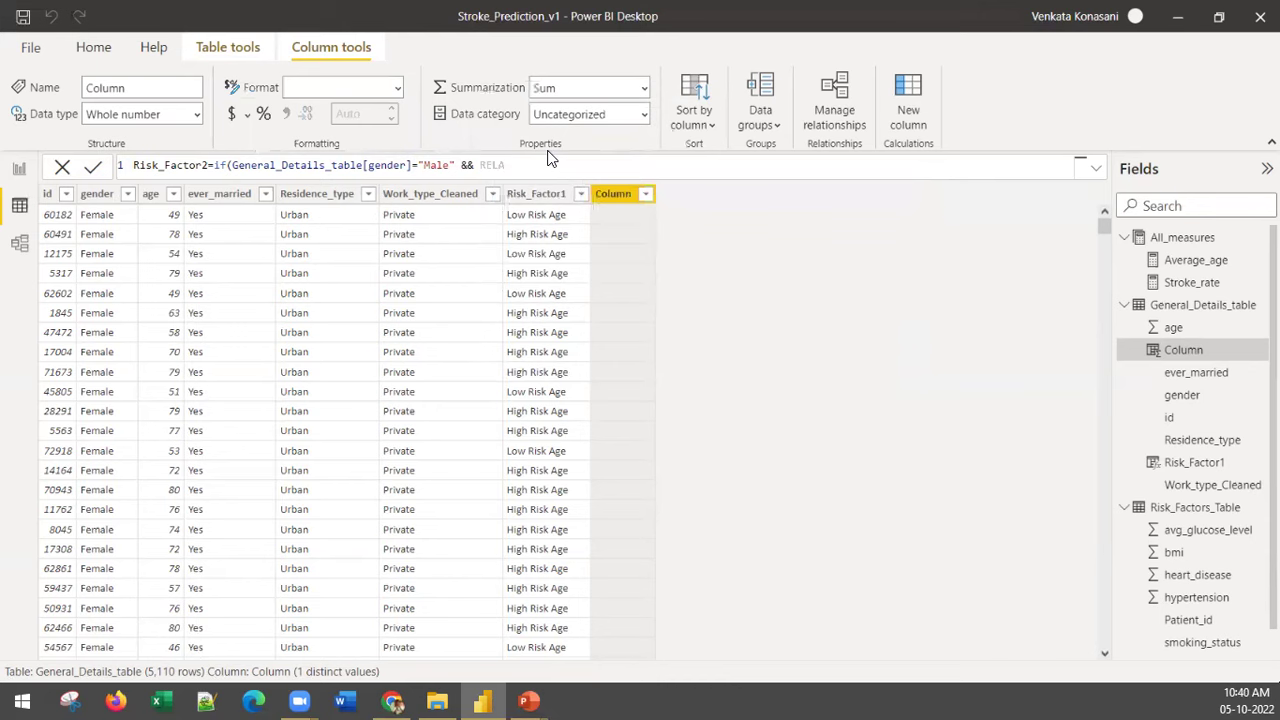
{"action": "type", "text": "TED"}
{"action": "left_click", "coordinate": [614, 183]}
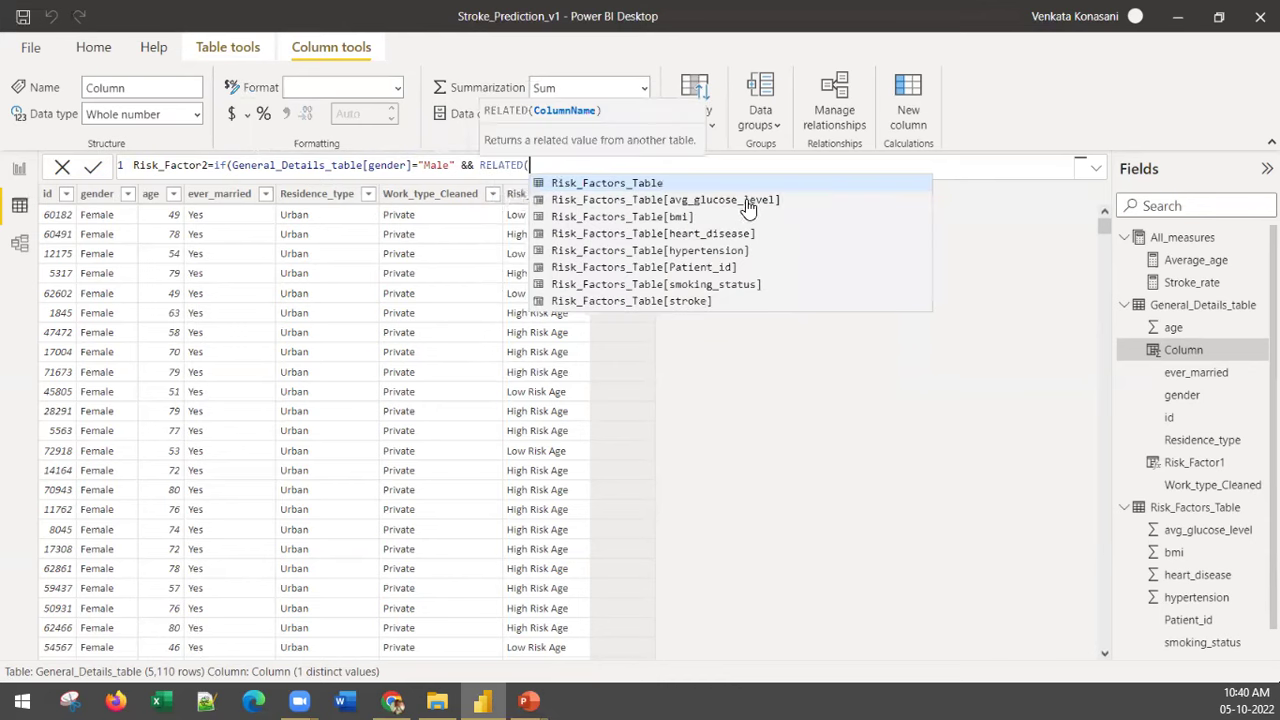
{"action": "left_click", "coordinate": [765, 233]}
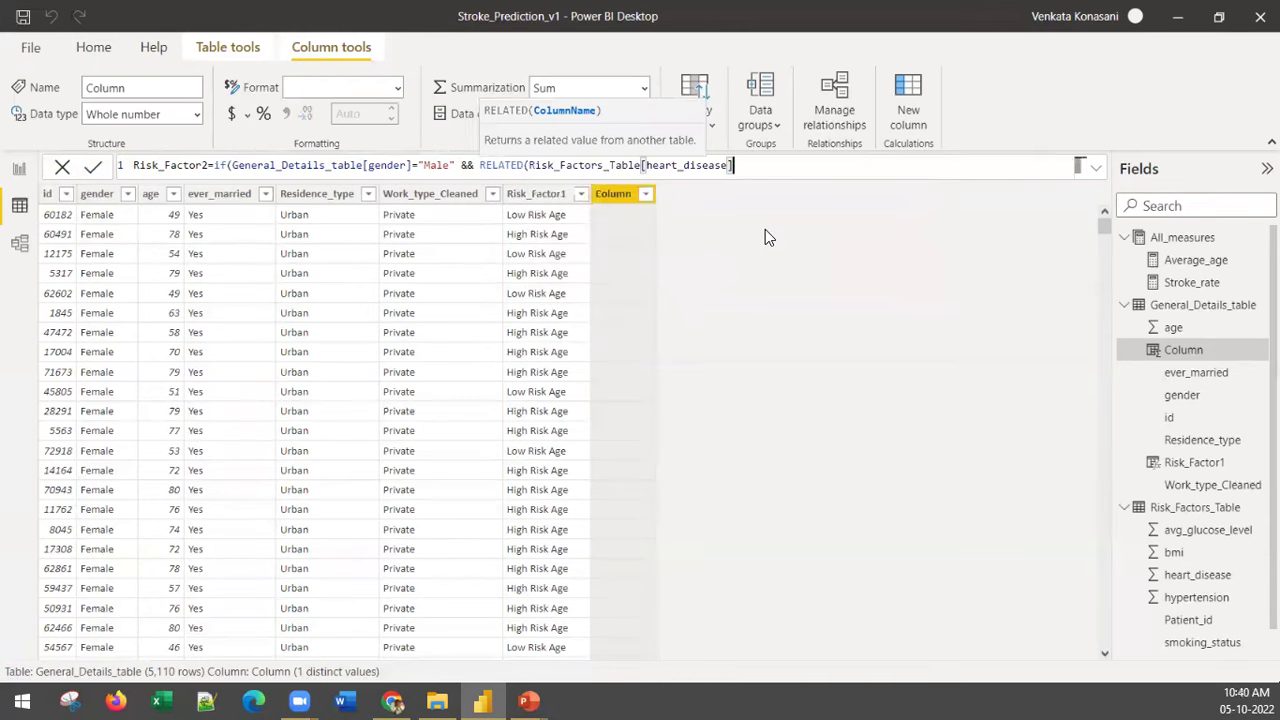
{"action": "type", "text": "=1)"}
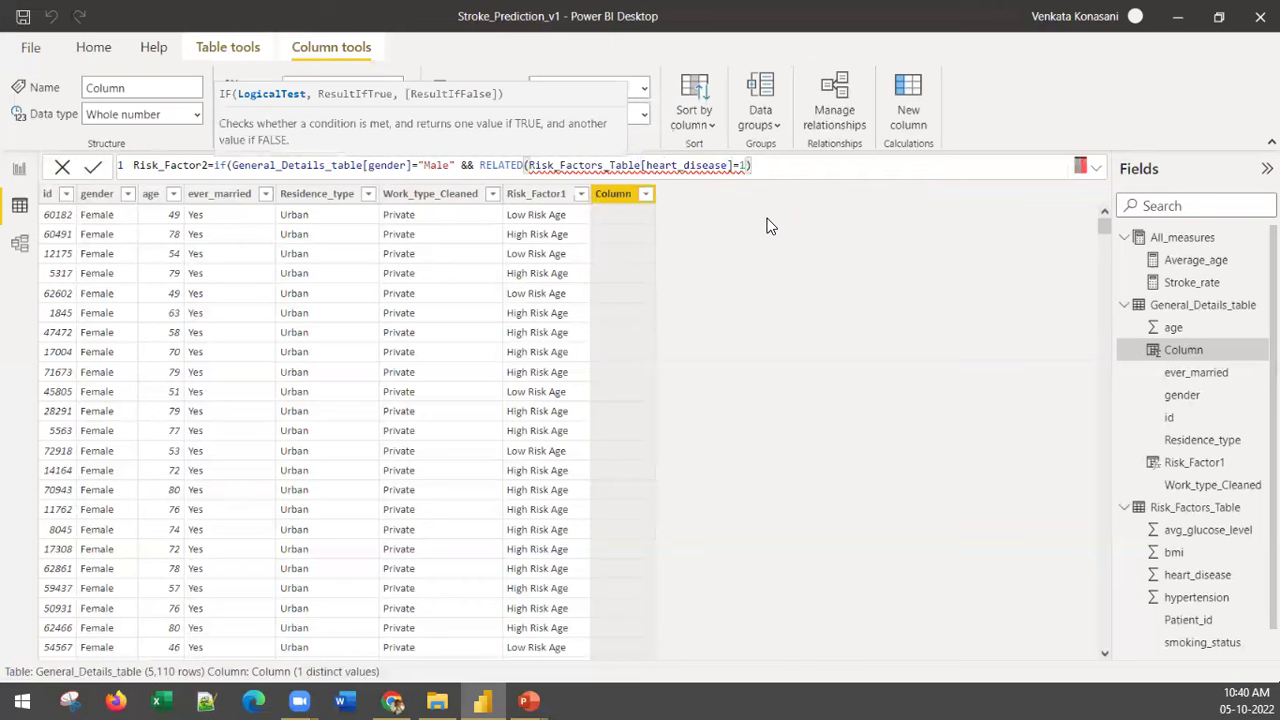
Step: Move =1 outside RELATED and add the "High Risk2" and "Low Risk" result labels
{"action": "key", "text": "Left"}
{"action": "key", "text": "Left"}
{"action": "key", "text": "Left"}
{"action": "key", "text": "Left"}
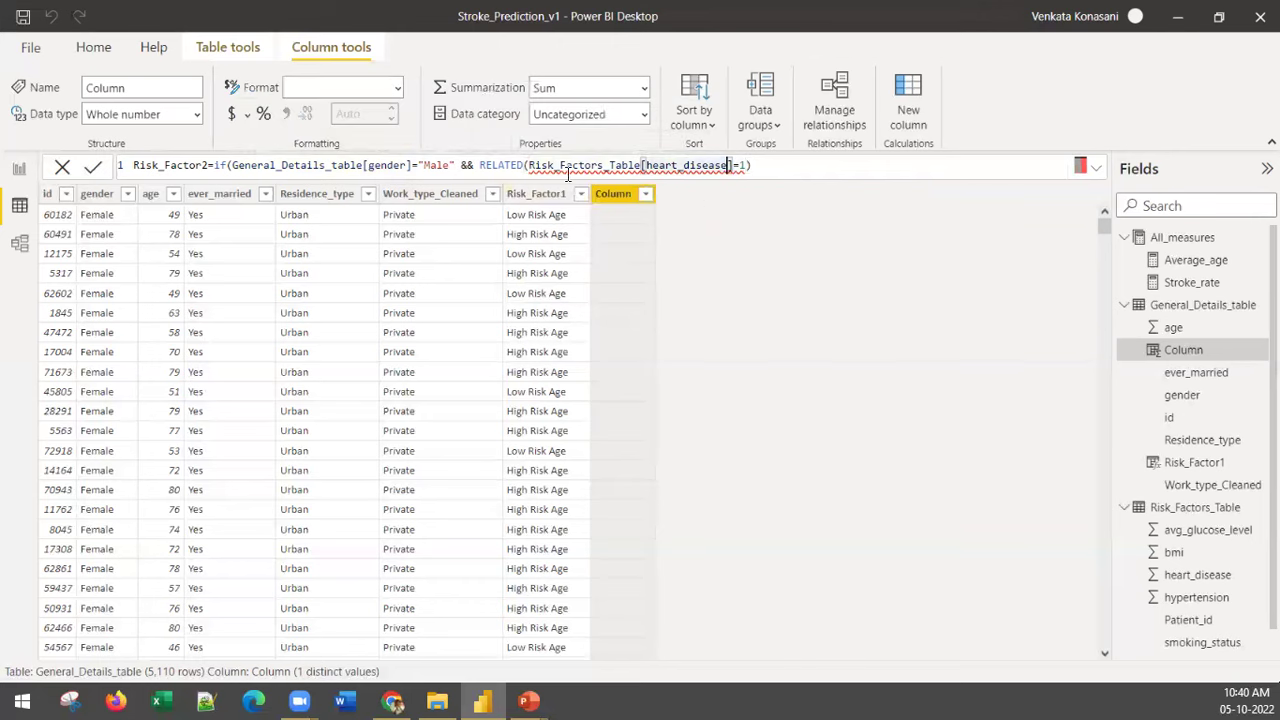
{"action": "left_click", "coordinate": [733, 163]}
{"action": "key", "text": "Delete"}
{"action": "key", "text": "Delete"}
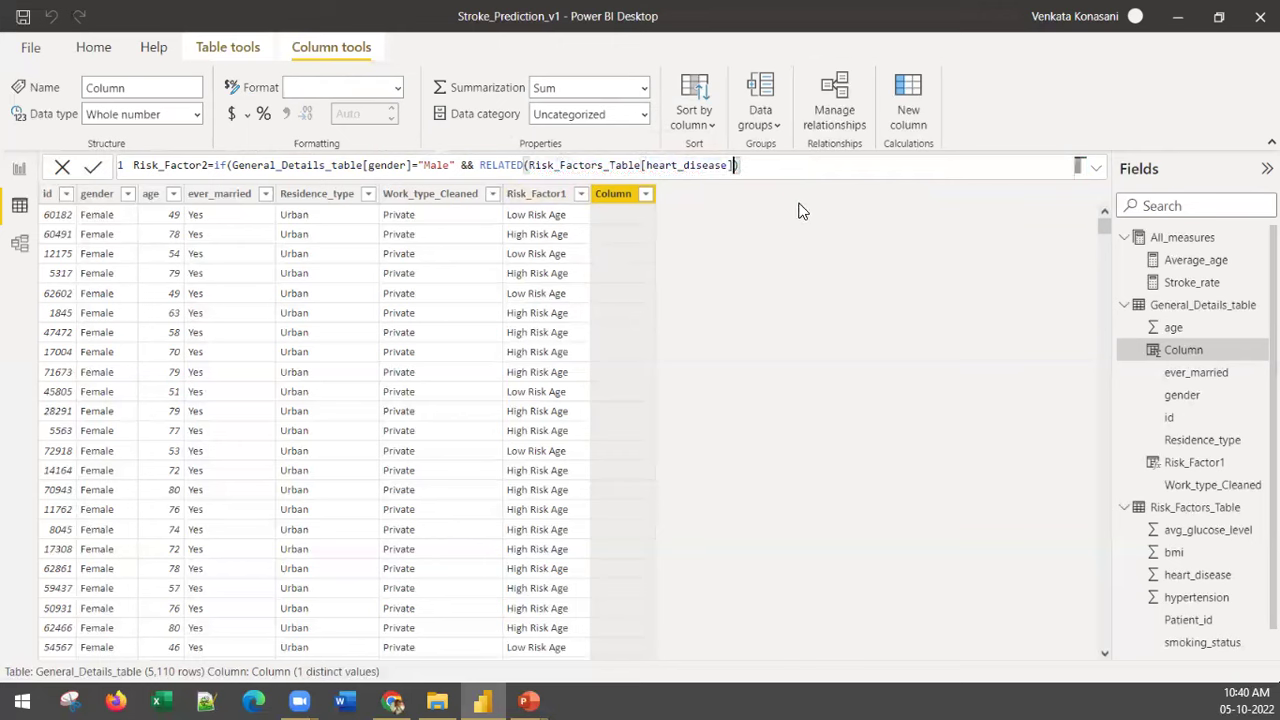
{"action": "type", "text": "=1"}
{"action": "type", "text": ")"}
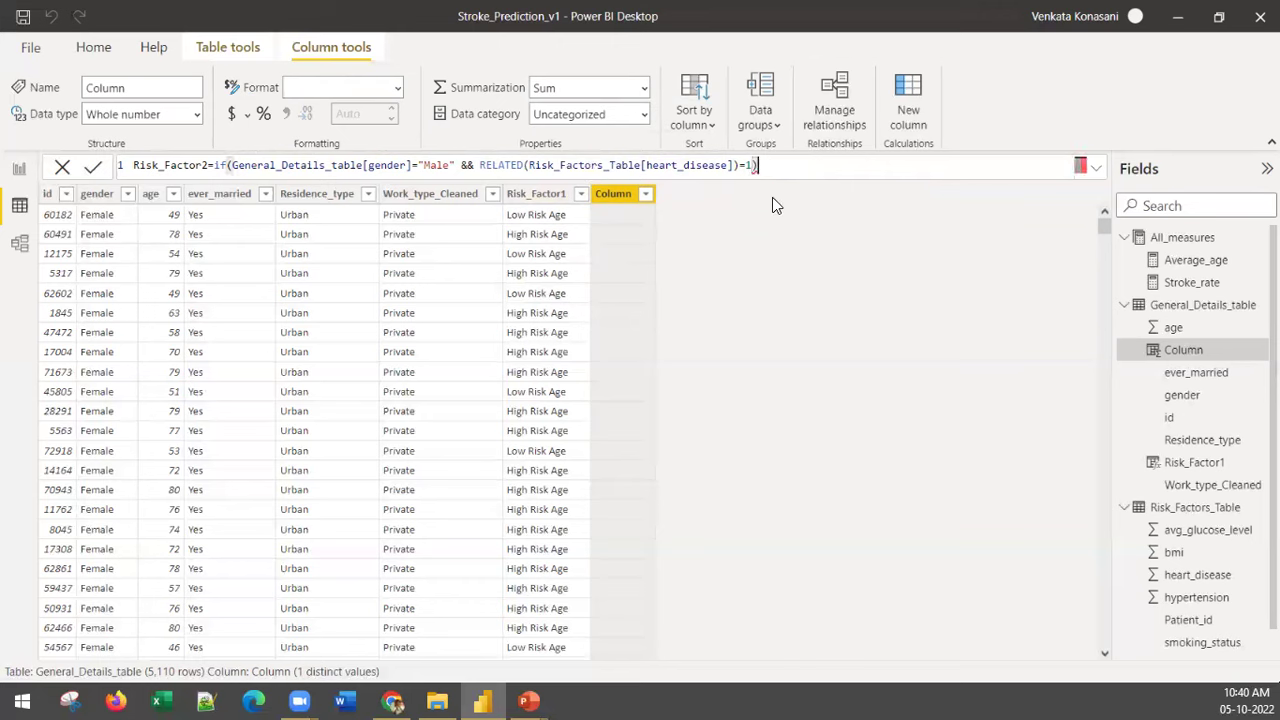
{"action": "key", "text": "BackSpace"}
{"action": "type", "text": ", "}
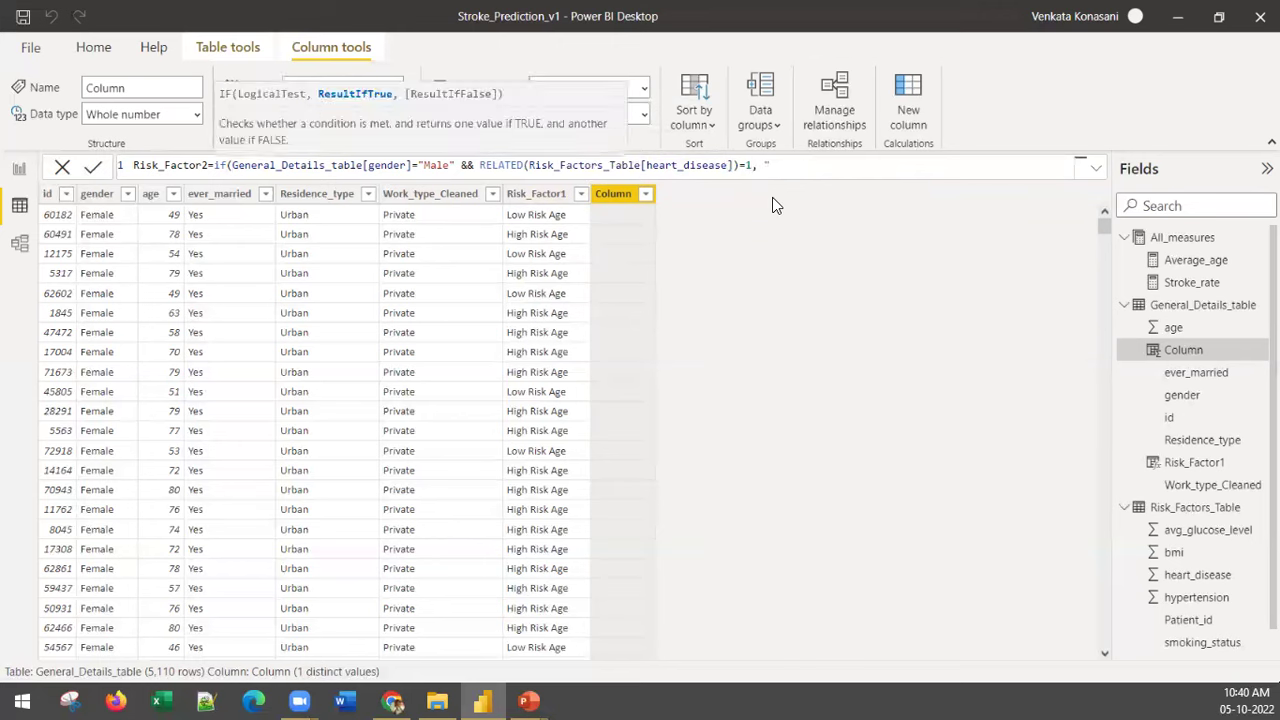
{"action": "type", "text": "\"High Ris"}
{"action": "key", "text": "BackSpace"}
{"action": "key", "text": "BackSpace"}
{"action": "type", "text": "isk2\" \"L"}
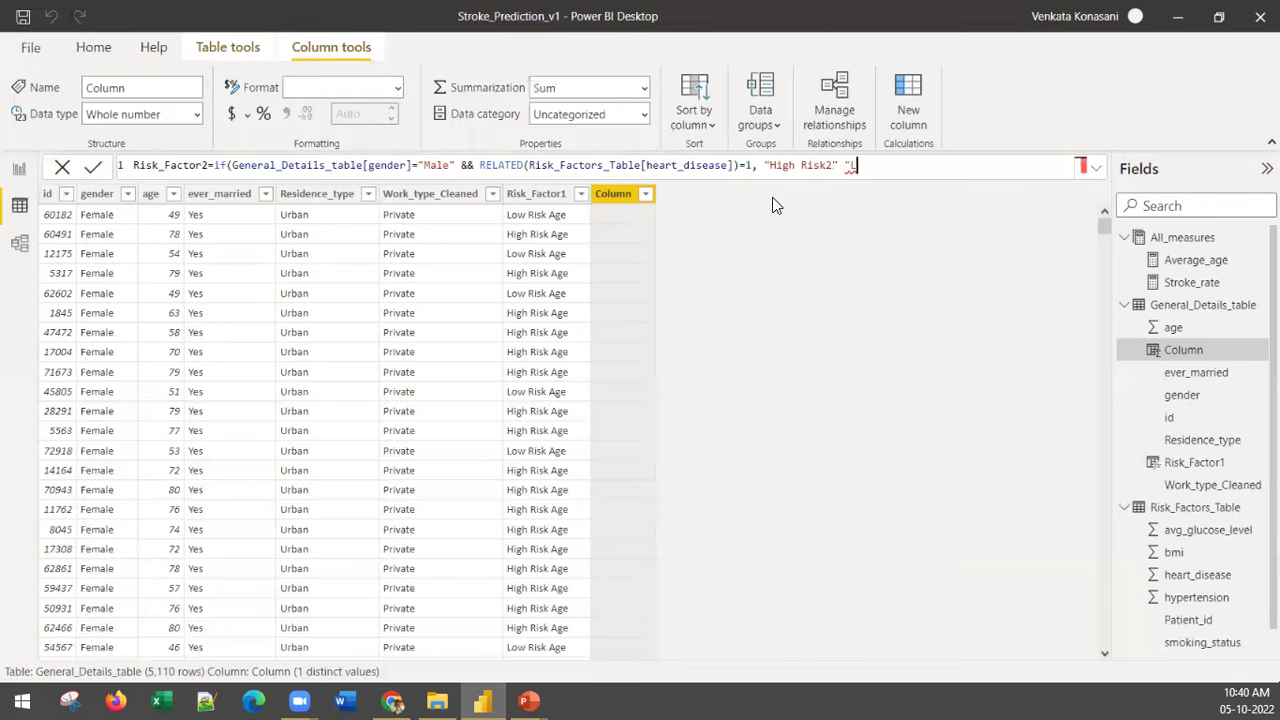
{"action": "type", "text": "ow Risk\")"}
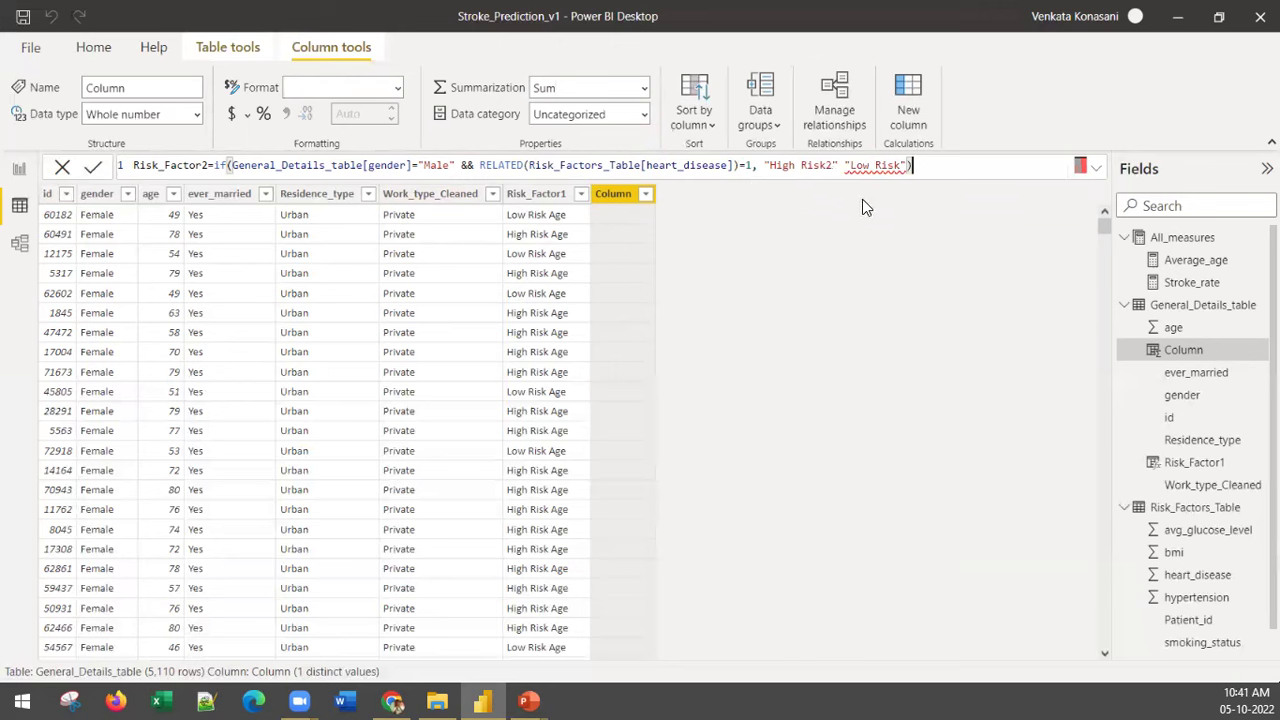
Step: Add '),' after =1, an opening bracket after if(, and a comma between labels, then commit Risk_Factor2
{"action": "left_click", "coordinate": [777, 166]}
{"action": "left_click", "coordinate": [752, 166]}
{"action": "type", "text": "),"}
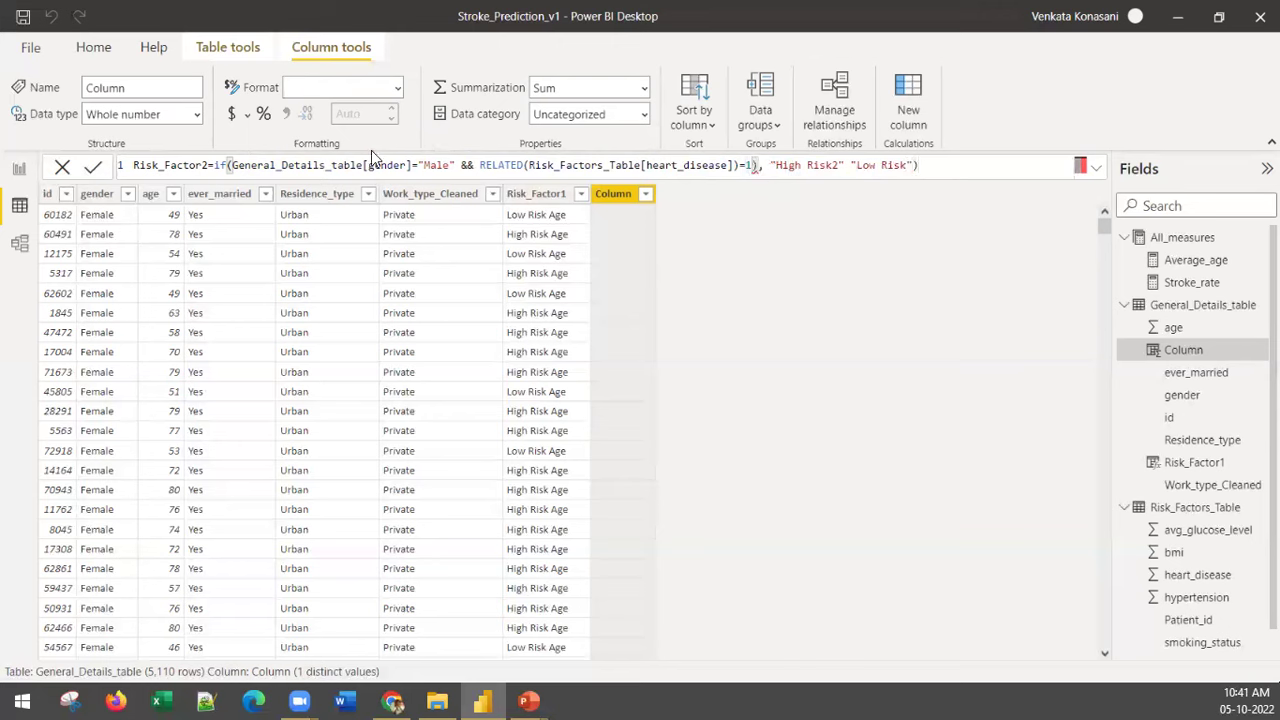
{"action": "left_click", "coordinate": [231, 165]}
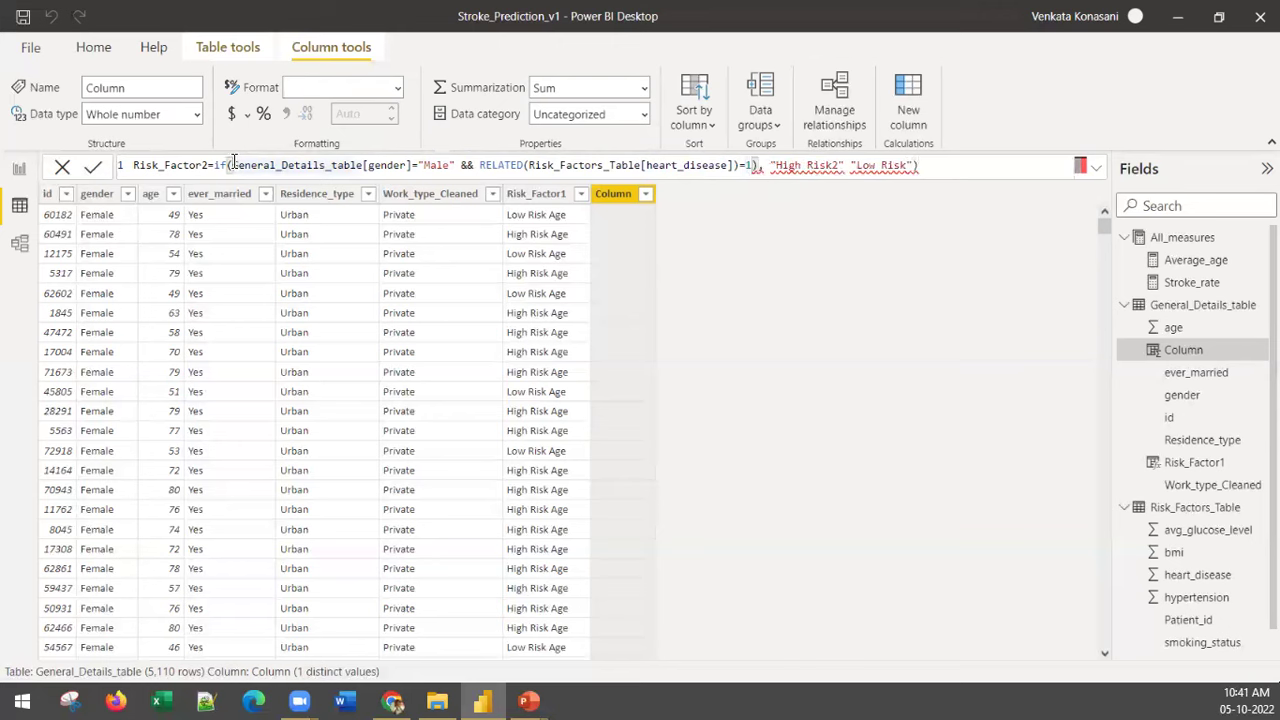
{"action": "type", "text": "("}
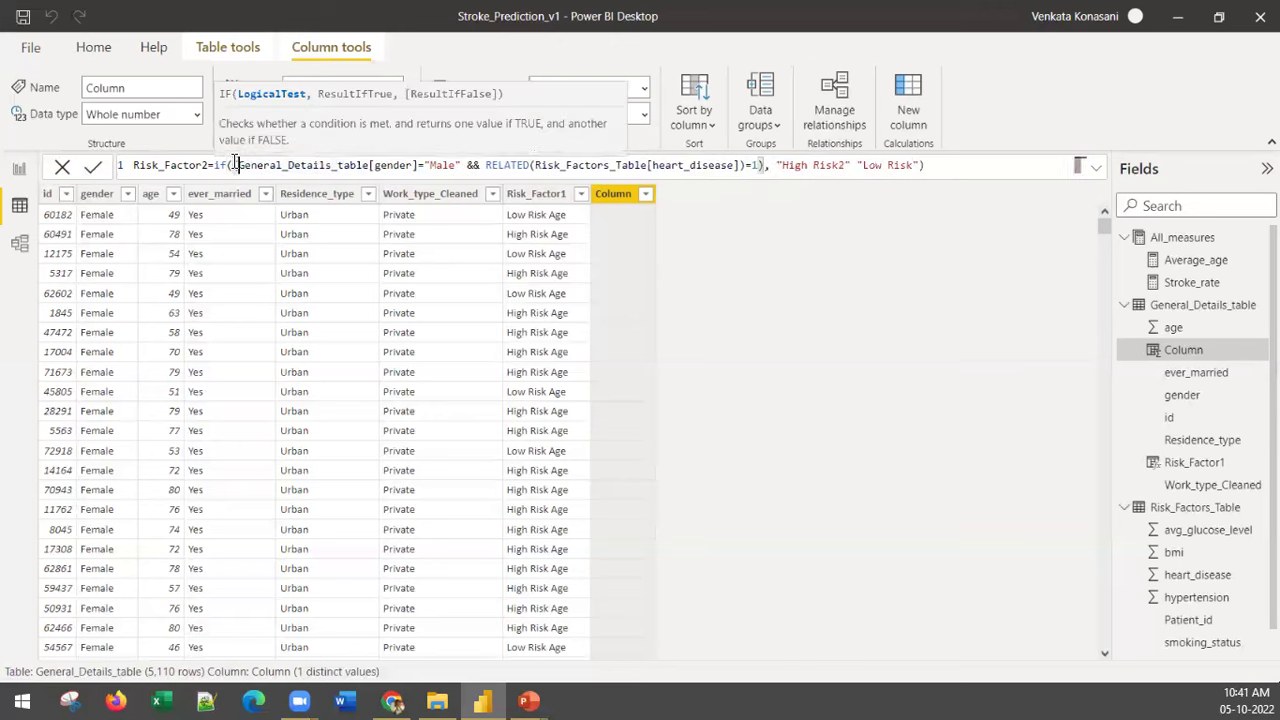
{"action": "left_click", "coordinate": [774, 163]}
{"action": "left_click", "coordinate": [234, 165], "text": "shift"}
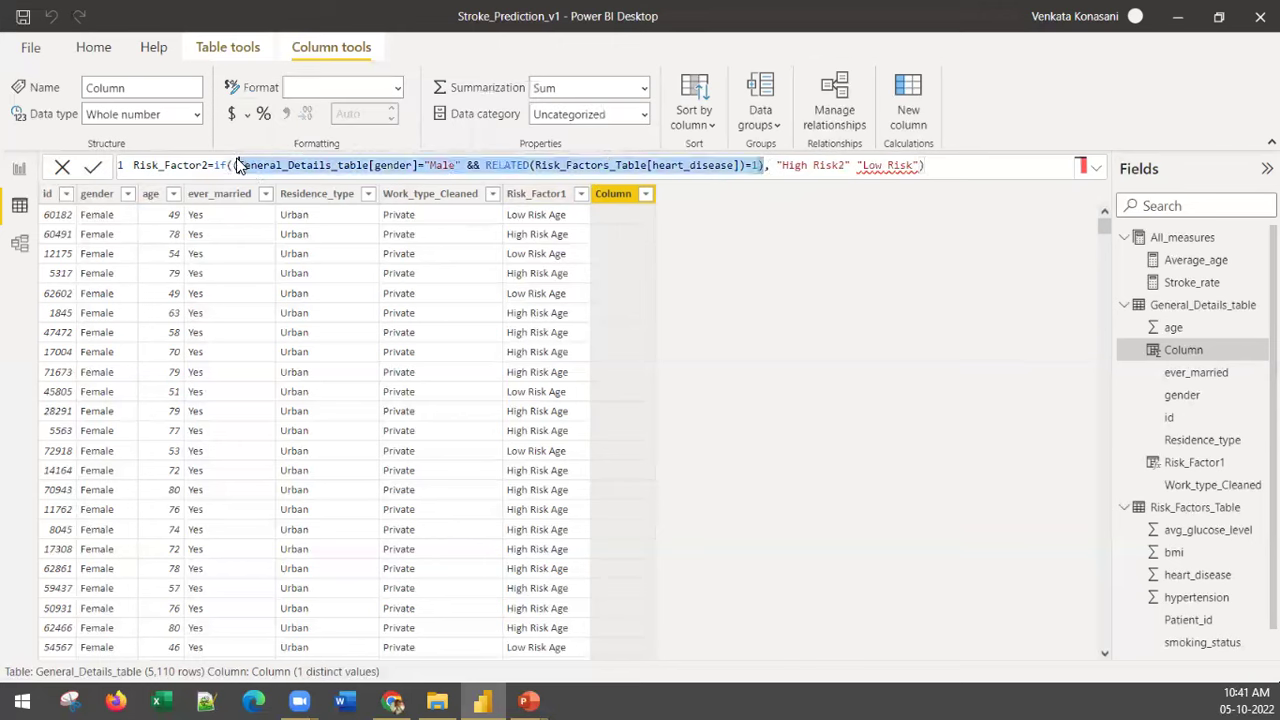
{"action": "left_click", "coordinate": [803, 165]}
{"action": "left_click", "coordinate": [851, 166]}
{"action": "type", "text": ","}
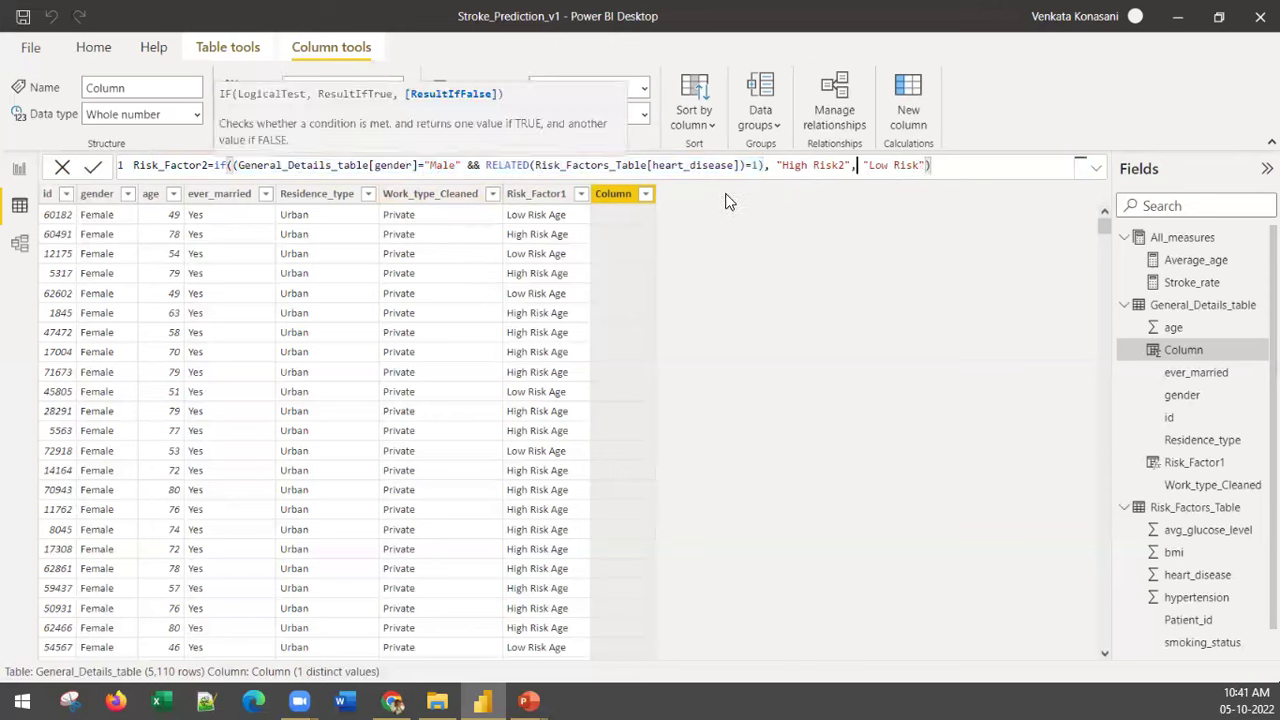
{"action": "left_click", "coordinate": [93, 166]}
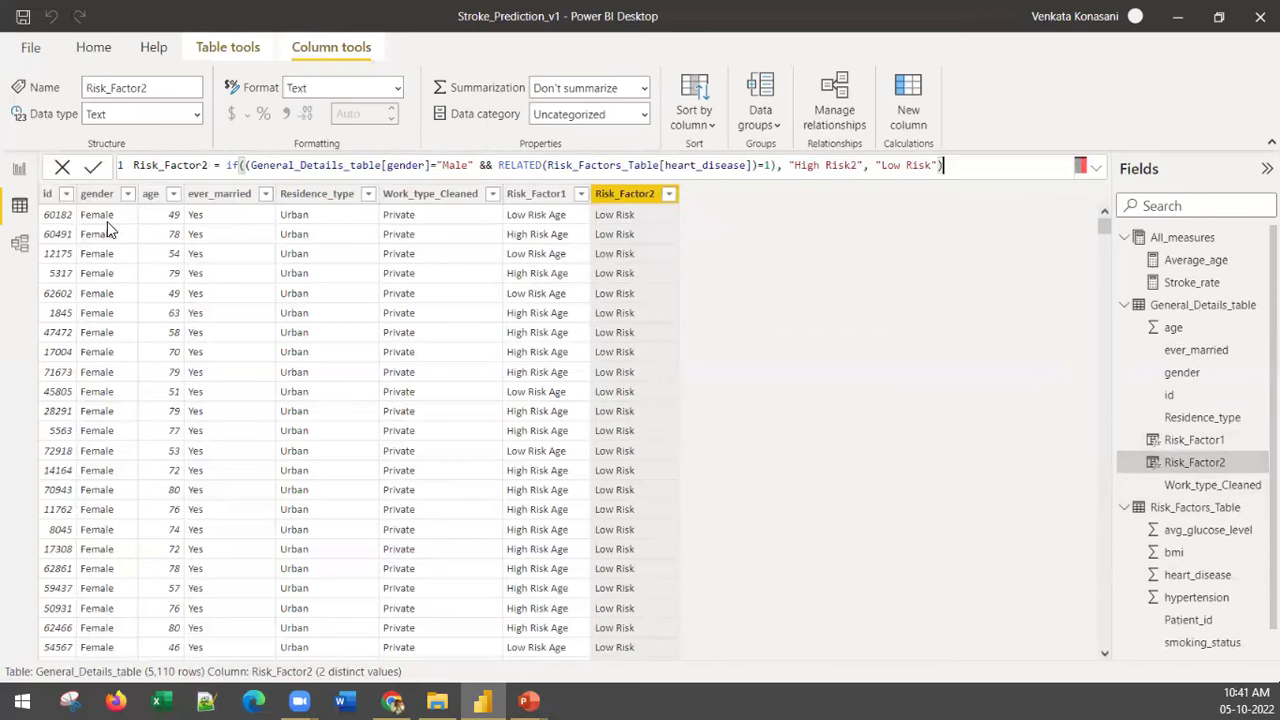
Step: On Page 2, move the Residence_type and Risk_Factor1 tables to the left
{"action": "left_click", "coordinate": [20, 170]}
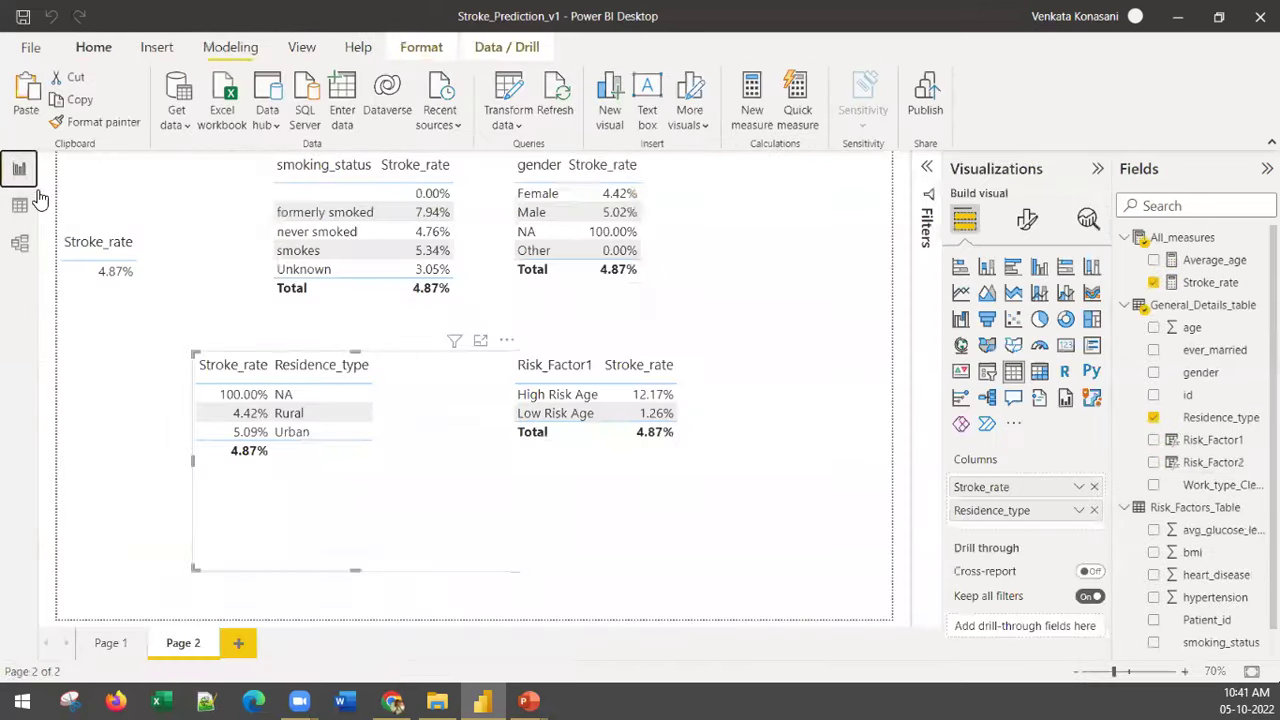
{"action": "left_click_drag", "start_coordinate": [328, 493], "coordinate": [193, 478]}
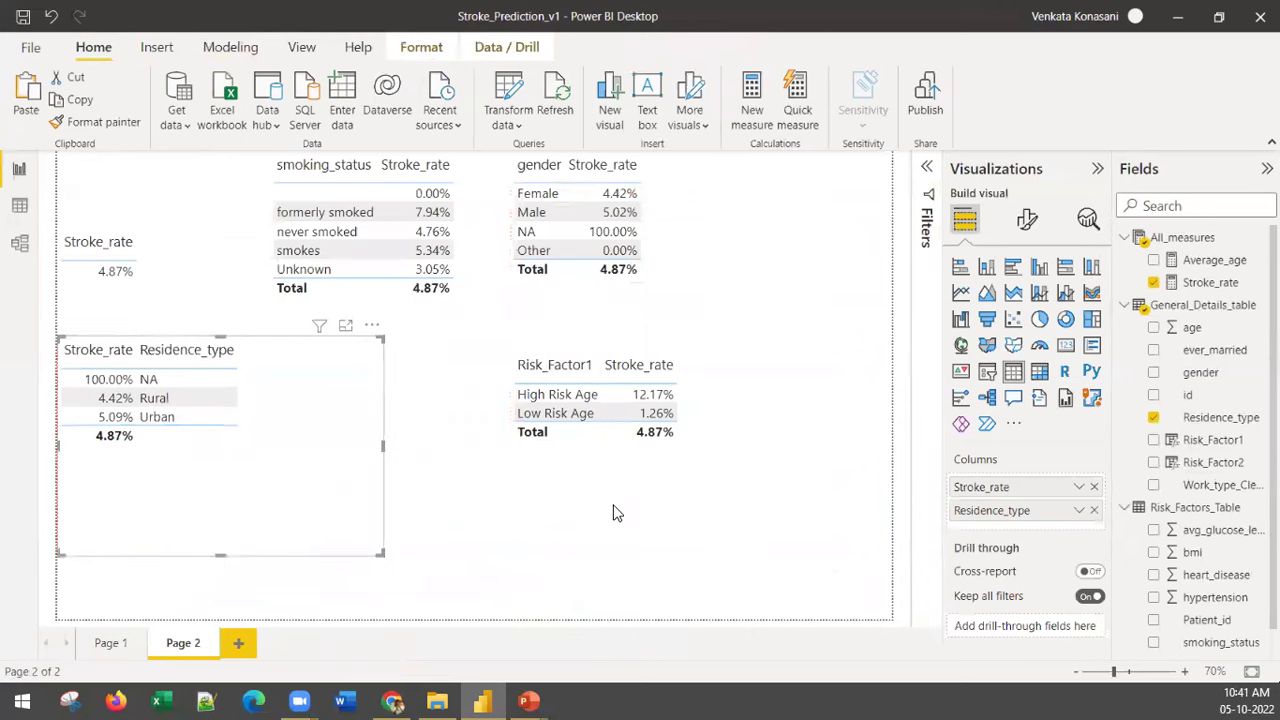
{"action": "left_click_drag", "start_coordinate": [612, 505], "coordinate": [474, 478]}
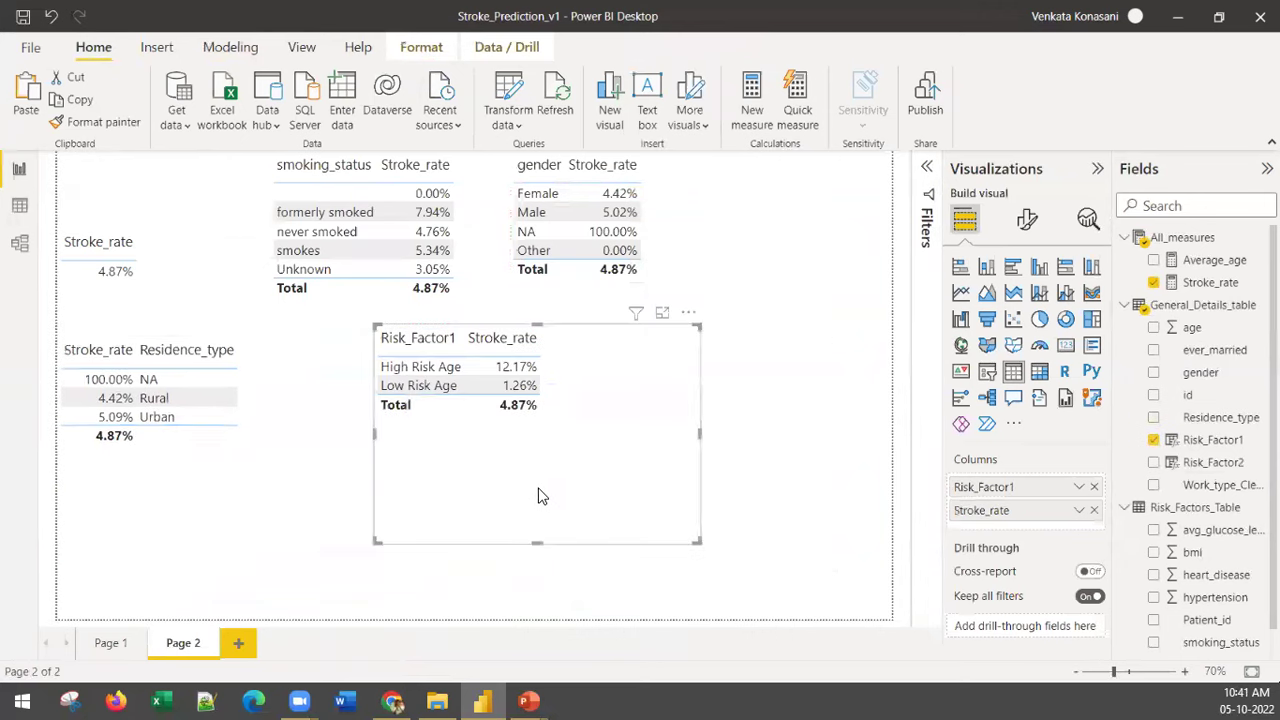
Step: Duplicate the Risk_Factor1 table, place it at the right, and remove Risk_Factor1 from it
{"action": "key", "text": "ctrl+c"}
{"action": "key", "text": "ctrl+v"}
{"action": "left_click_drag", "start_coordinate": [566, 497], "coordinate": [731, 480]}
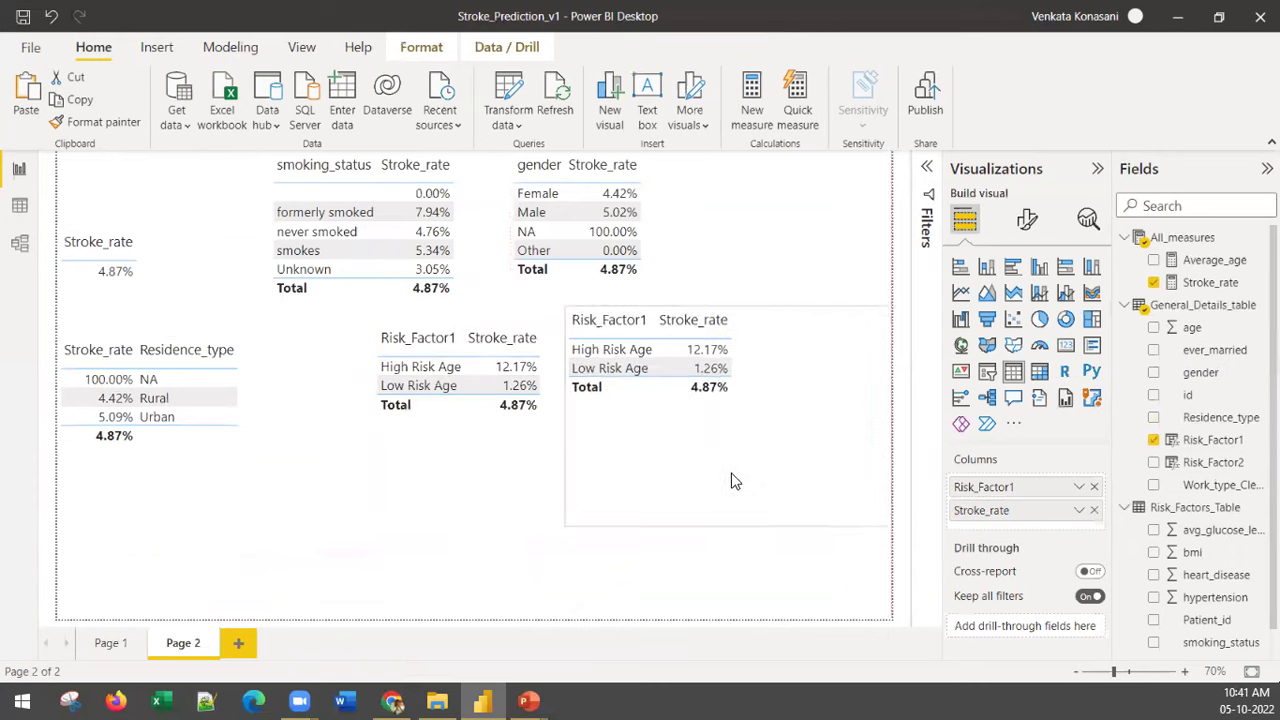
{"action": "left_click_drag", "start_coordinate": [590, 322], "coordinate": [672, 340]}
{"action": "left_click", "coordinate": [1094, 486]}
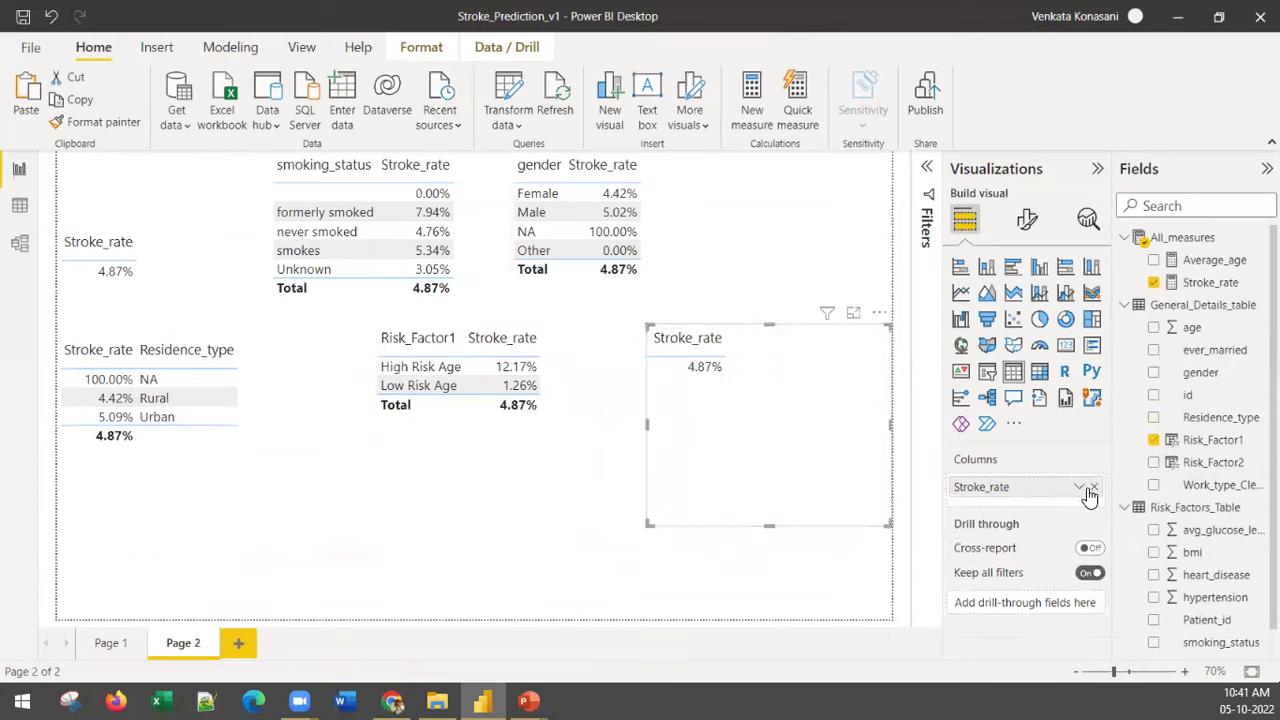
Step: Add Risk_Factor2 to the copied table and shift the Stroke_rate card slightly right
{"action": "left_click_drag", "start_coordinate": [1214, 464], "coordinate": [1000, 491]}
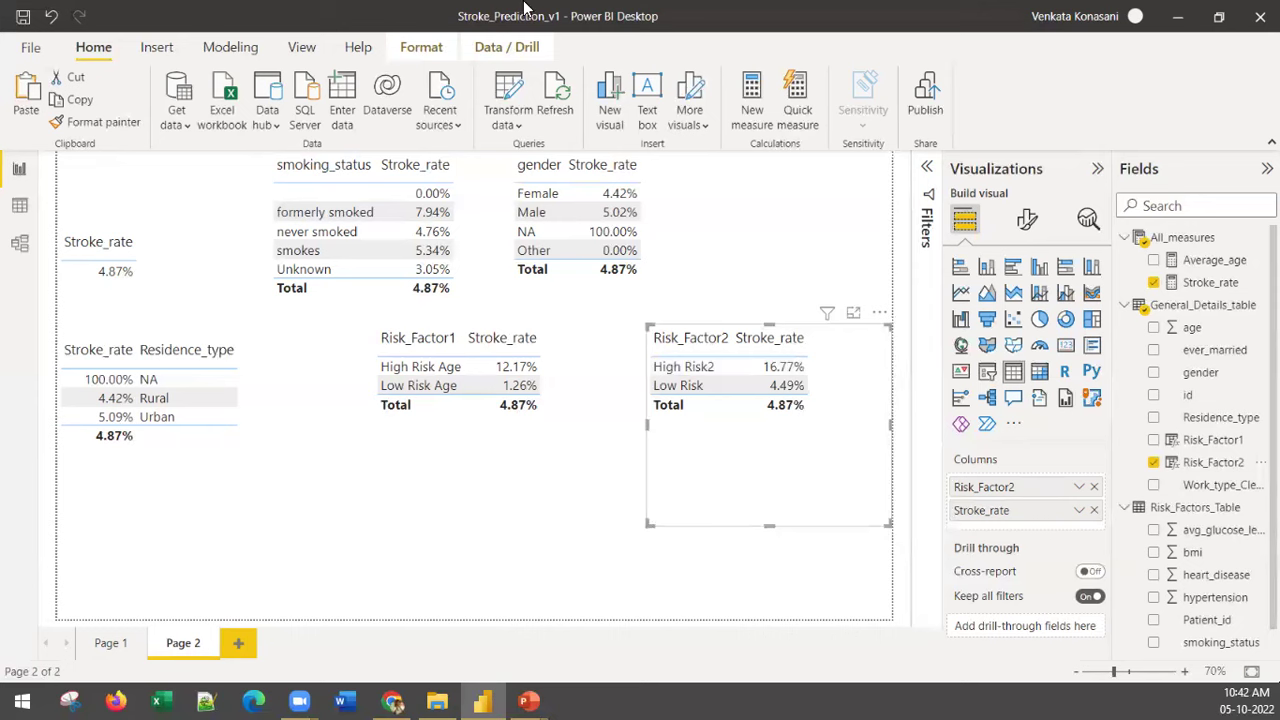
{"action": "left_click", "coordinate": [167, 266]}
{"action": "left_click_drag", "start_coordinate": [167, 266], "coordinate": [191, 274]}
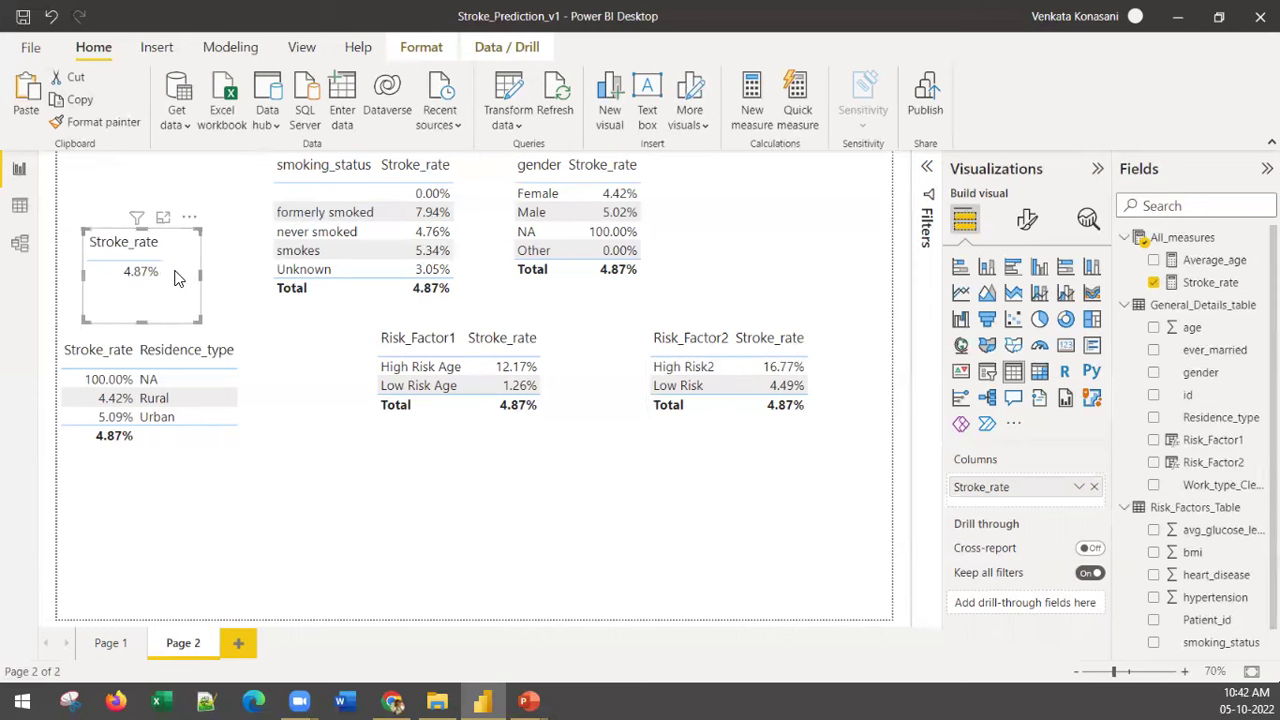